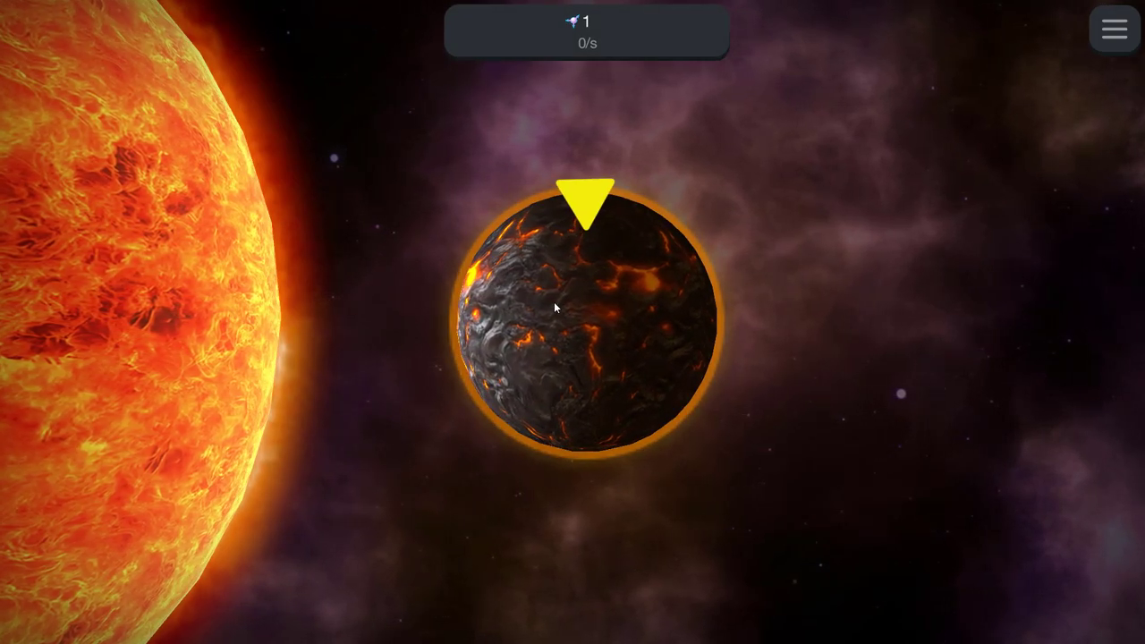
Gather Entropy from the molten planet and dismiss the Entropy tip
click(581, 301)
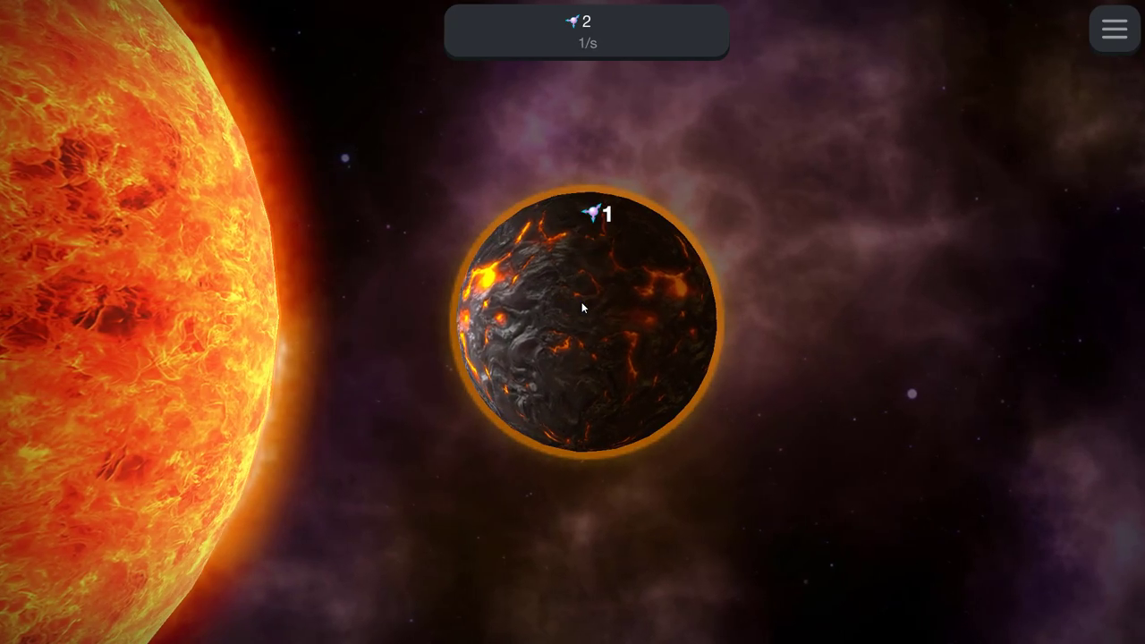
click(581, 301)
click(581, 301)
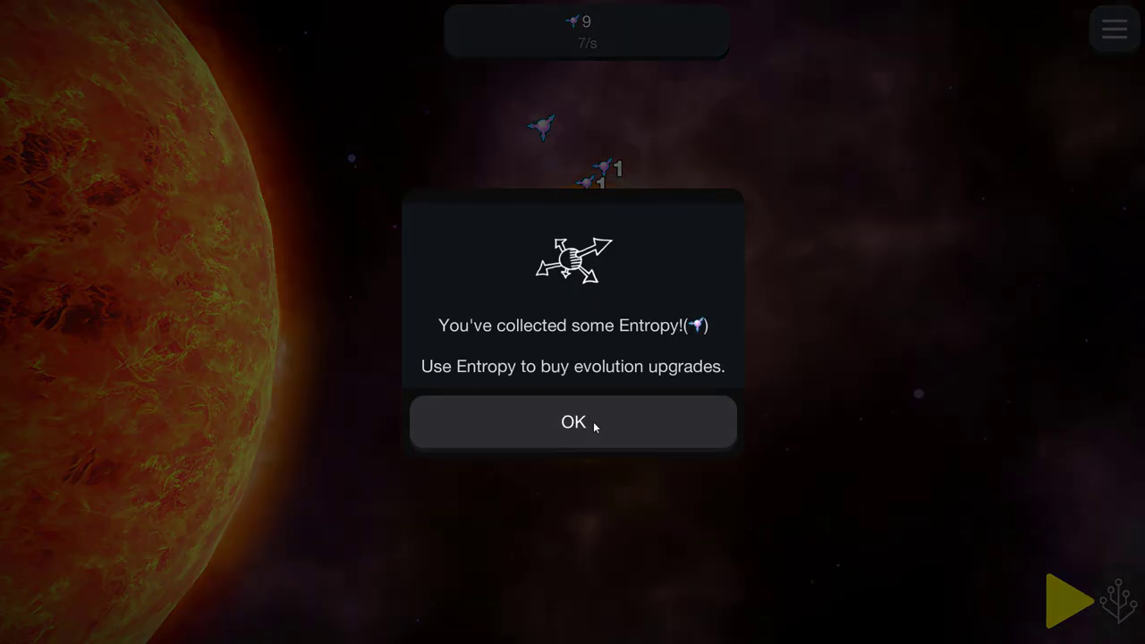
click(593, 421)
Research Planet Earth in the Tech Tree of Life and gather Entropy up to 13
click(1118, 600)
click(603, 320)
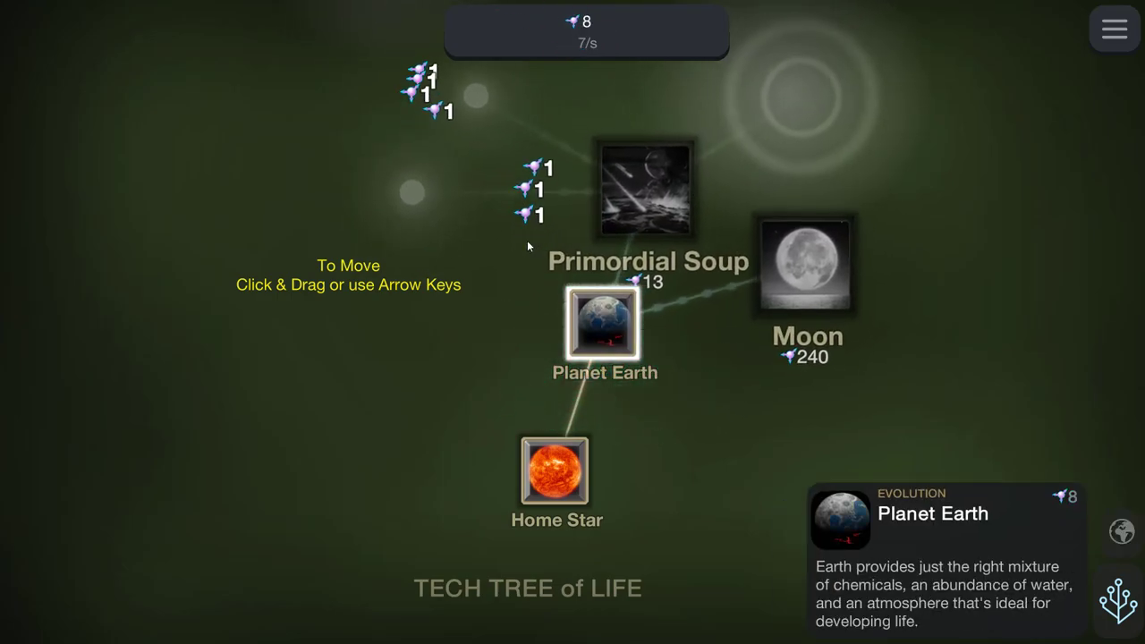
click(527, 239)
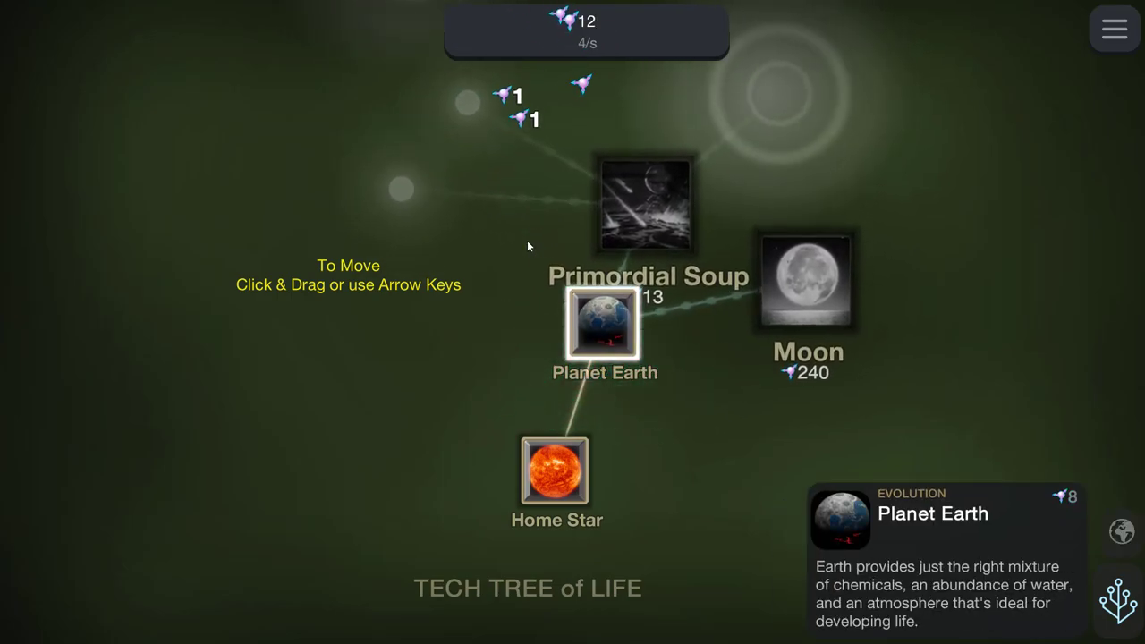
click(527, 239)
scroll(496, 188, down, 3)
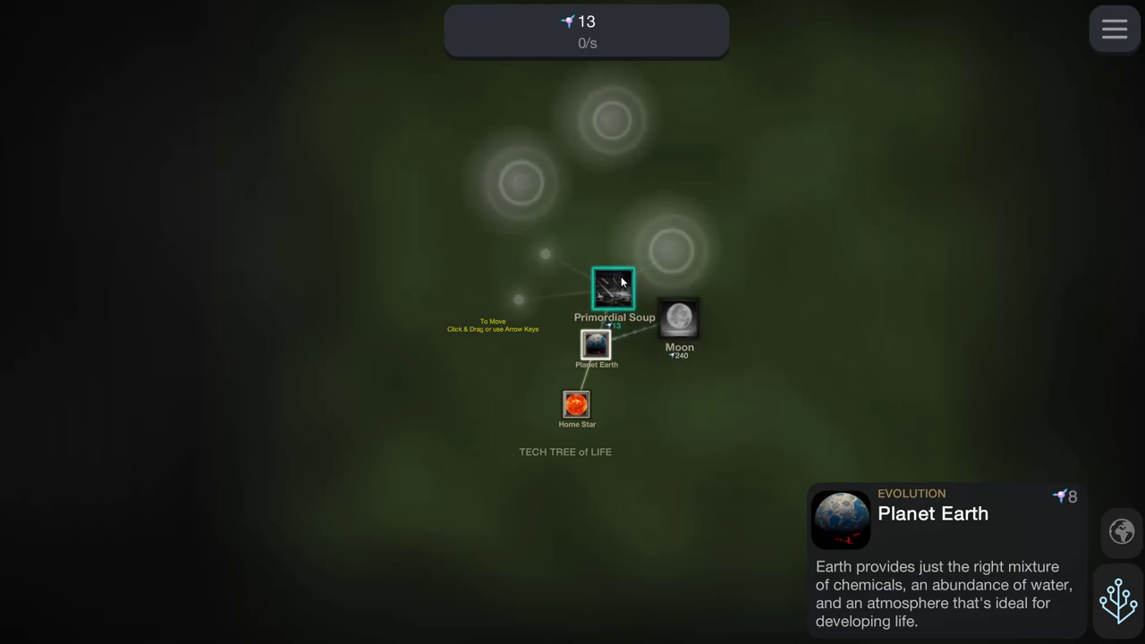
Unlock Primordial Soup in the tech tree and tap for more Entropy
mouse_move(540, 329)
mouse_down()
mouse_move(542, 235)
mouse_move(560, 600)
mouse_move(537, 424)
mouse_move(583, 149)
mouse_up()
click(563, 108)
drag(459, 103, 397, 357)
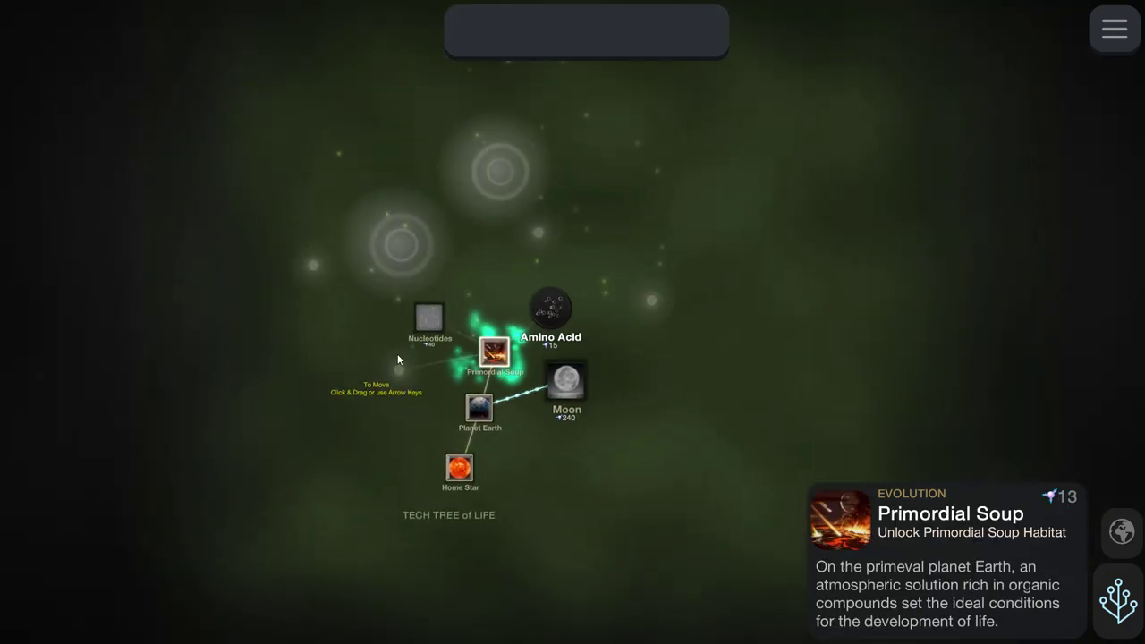
click(537, 237)
click(536, 237)
click(537, 237)
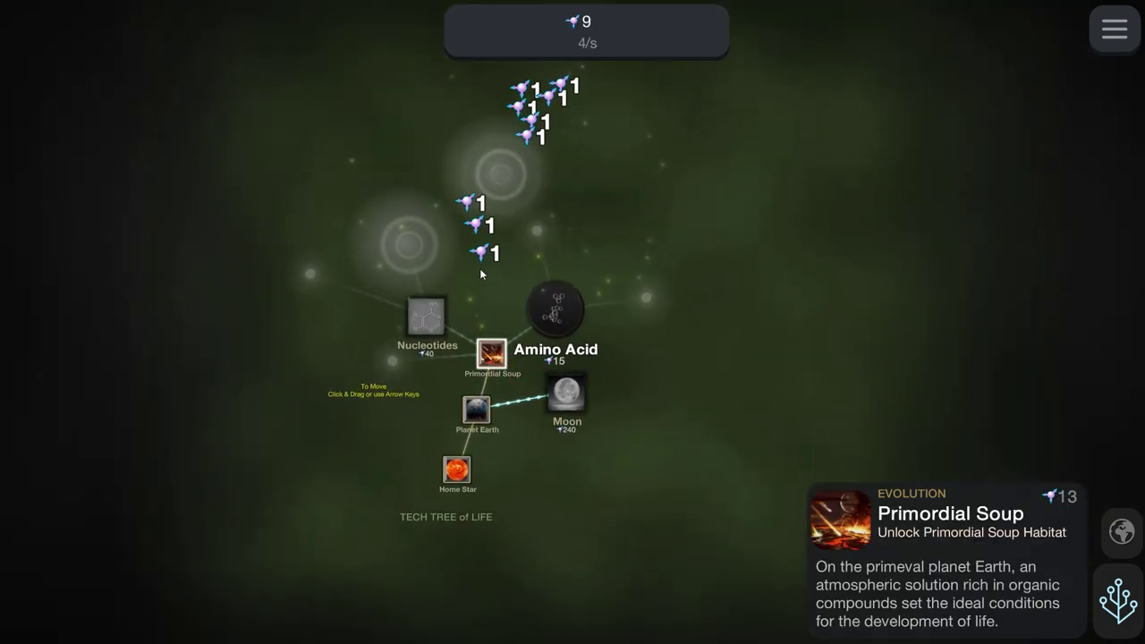
Gather Entropy, buy the first Amino Acid, and view its habitat at 0.06 per second
click(483, 266)
click(486, 263)
click(514, 279)
click(514, 278)
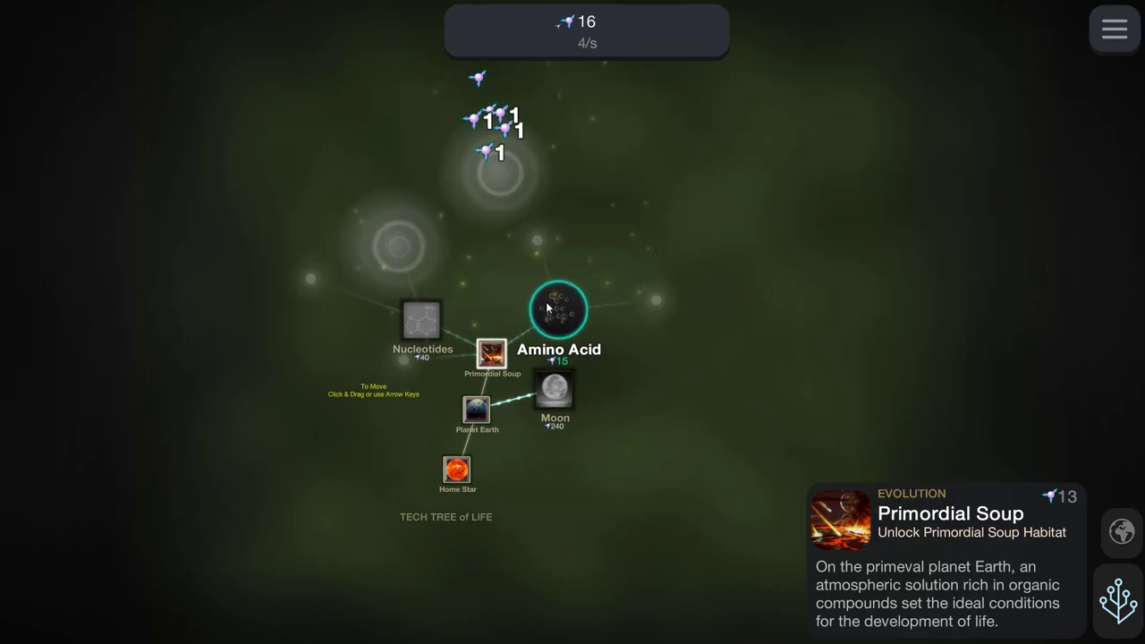
click(548, 308)
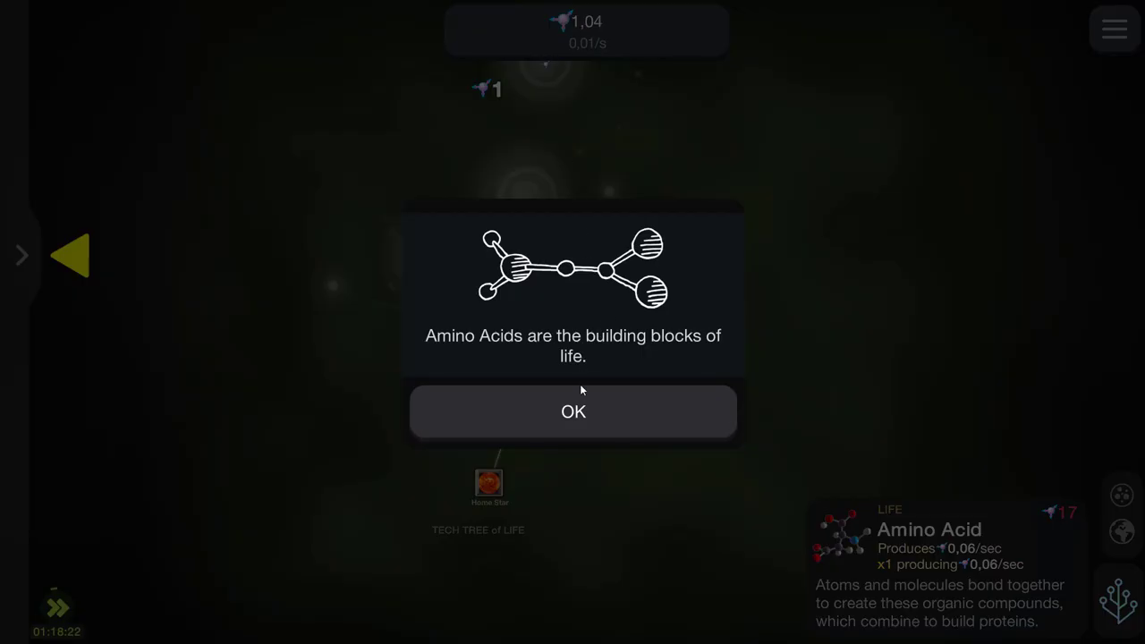
click(580, 390)
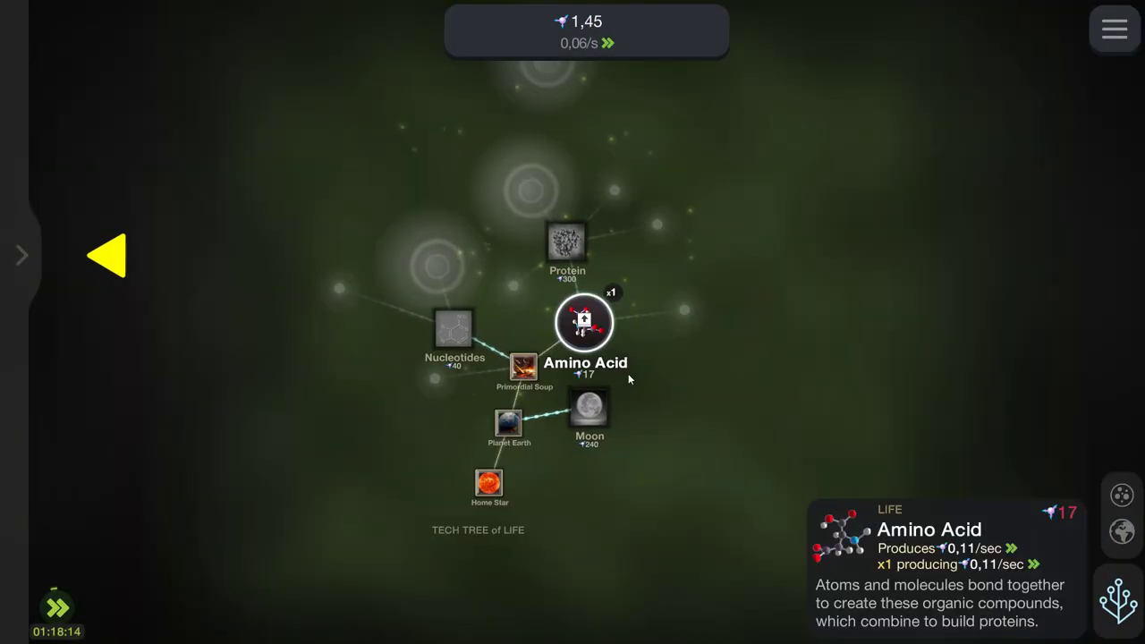
Return to the Tech Tree, dismiss the Life production tip, and glance at the research list
click(690, 313)
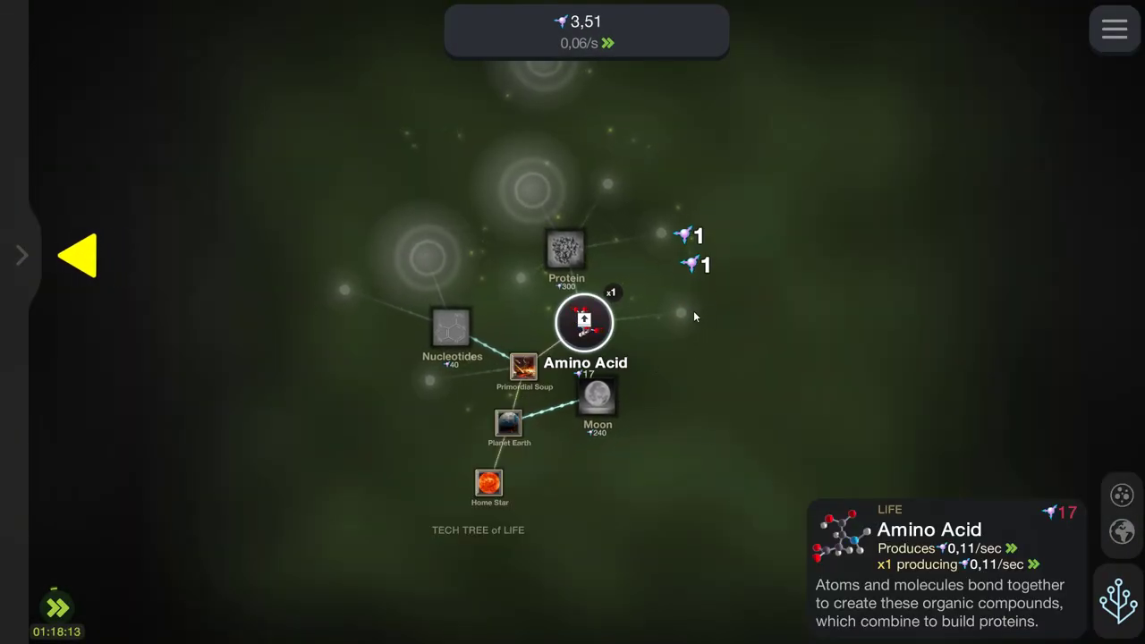
click(694, 315)
click(693, 315)
click(694, 315)
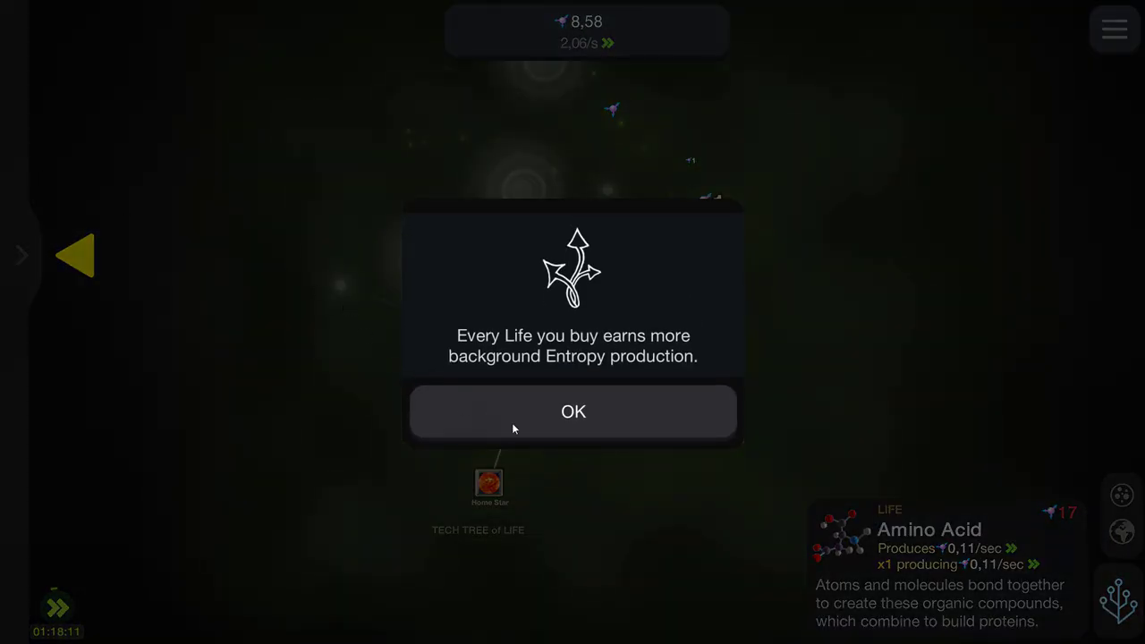
click(513, 428)
click(36, 242)
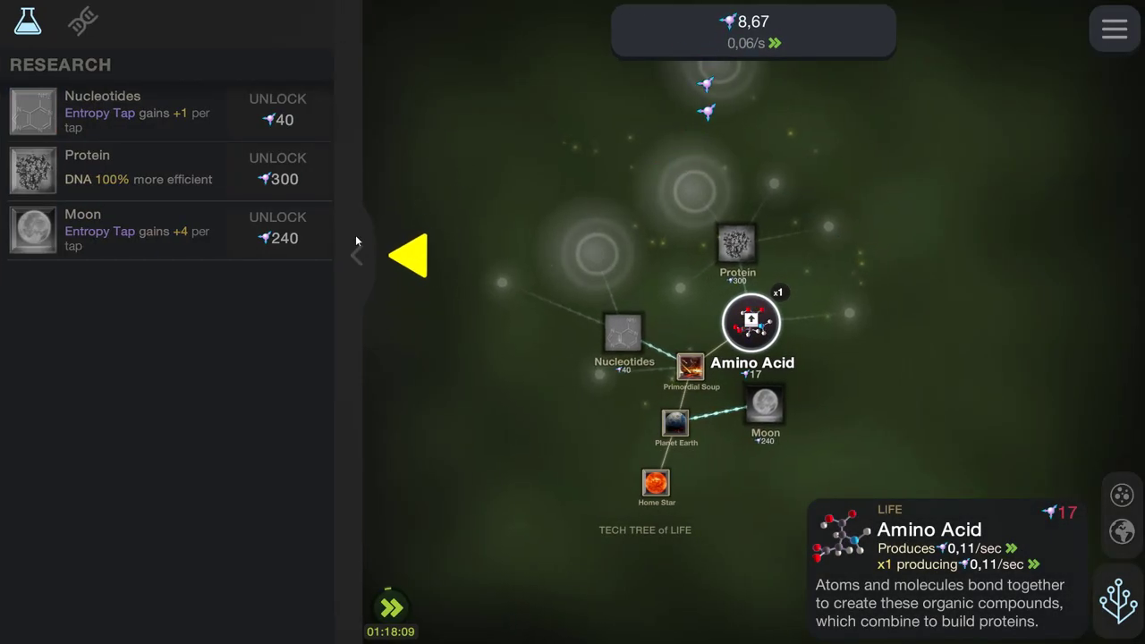
click(356, 246)
Gather Entropy and research Nucleotides, revealing DNA and RNA
click(508, 316)
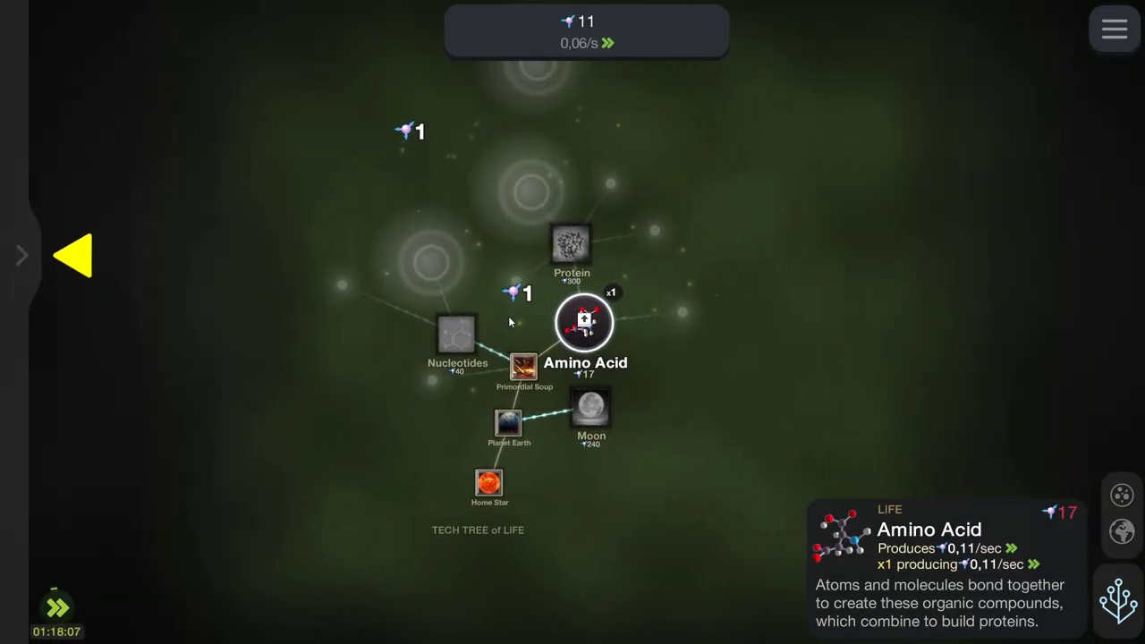
click(508, 316)
click(508, 316)
click(508, 316)
click(508, 316)
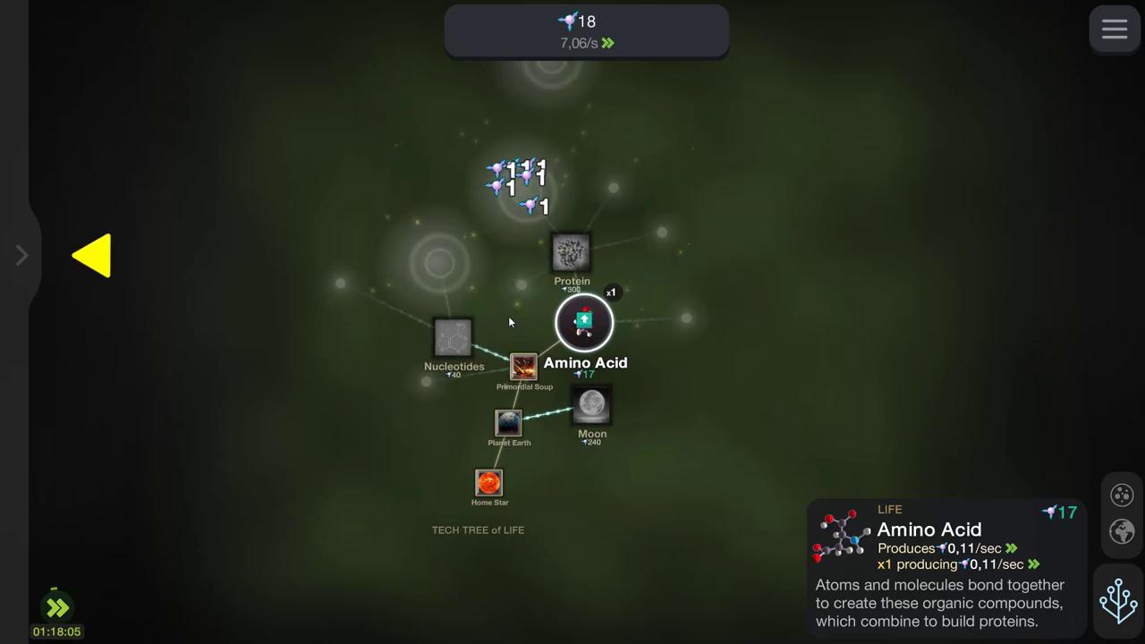
click(506, 313)
click(498, 309)
click(498, 309)
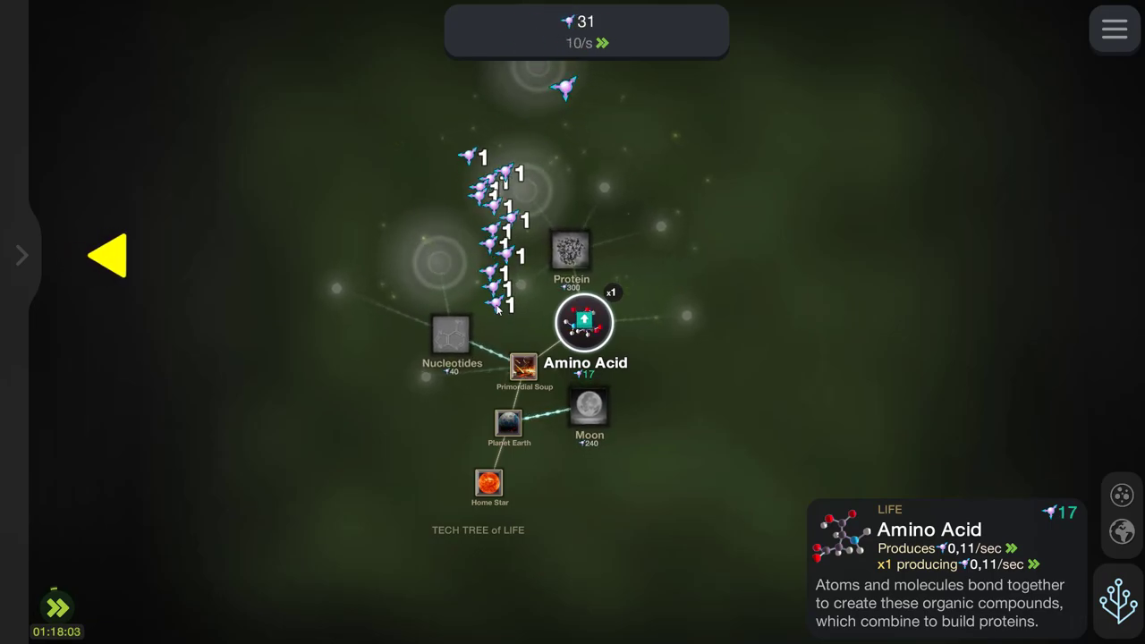
click(497, 309)
click(452, 331)
click(524, 269)
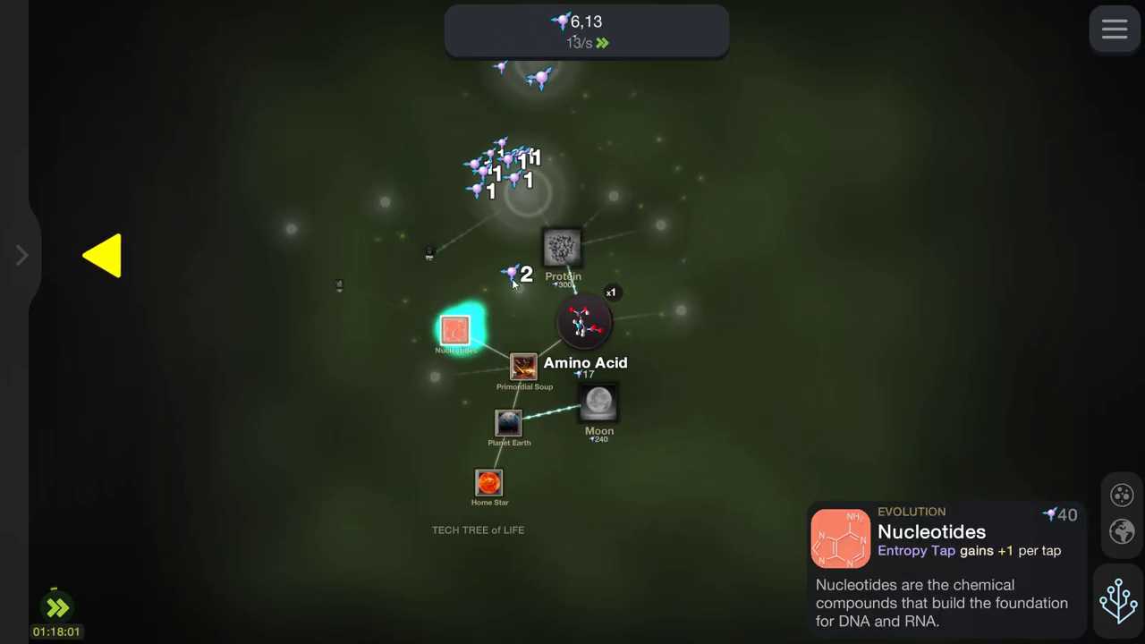
Gather more Entropy at the doubled tap value and select DNA
click(524, 268)
click(510, 286)
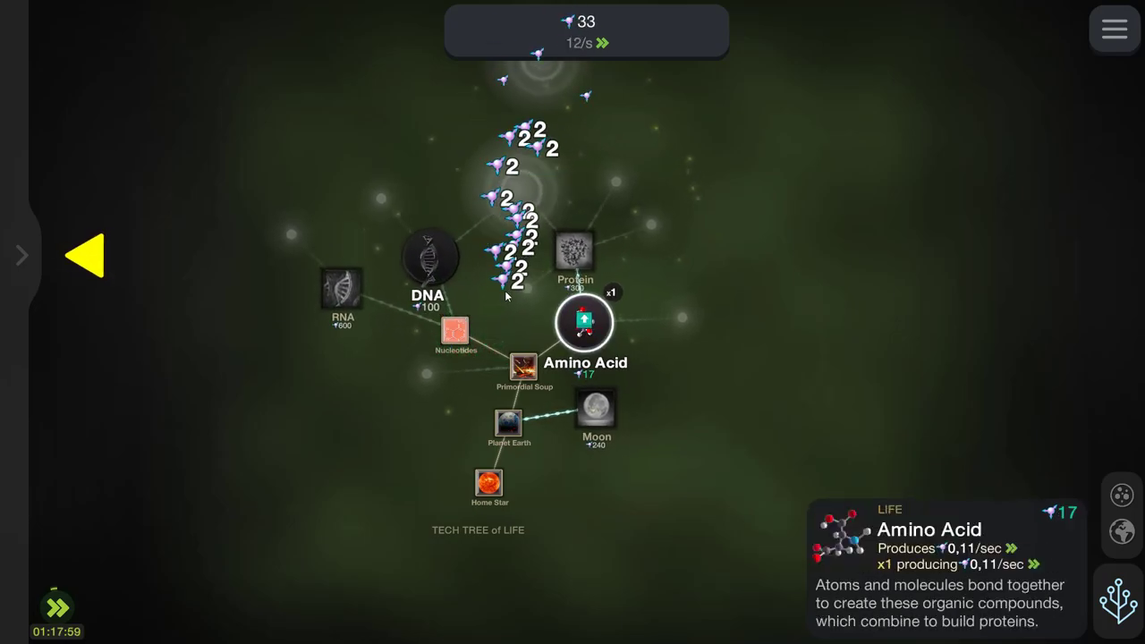
drag(504, 290, 652, 344)
click(644, 355)
click(644, 355)
click(644, 355)
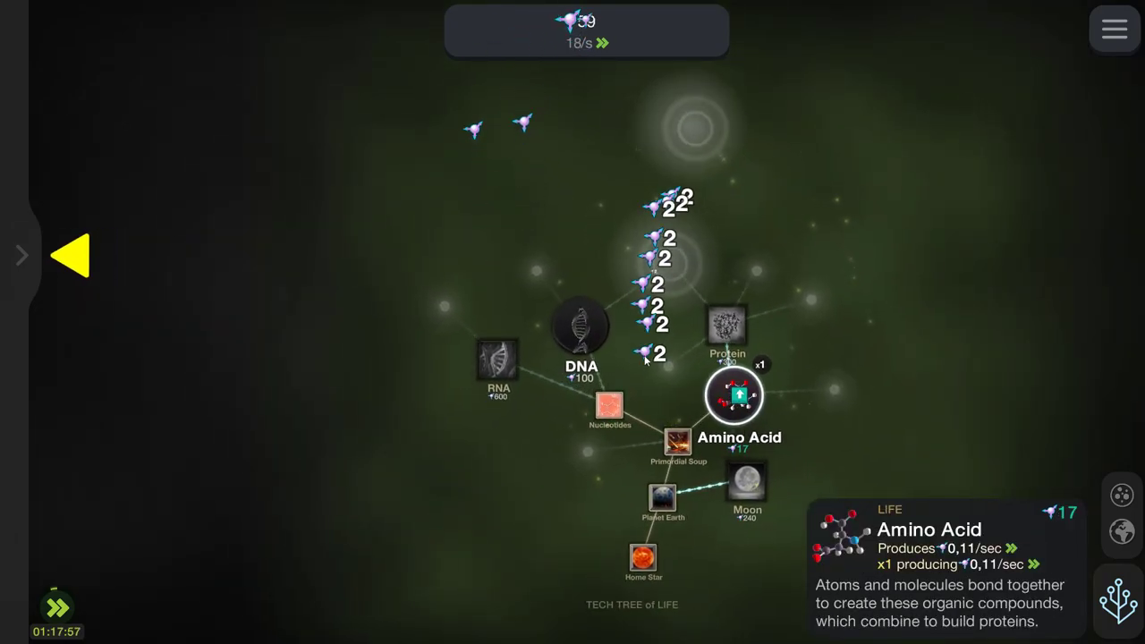
click(644, 355)
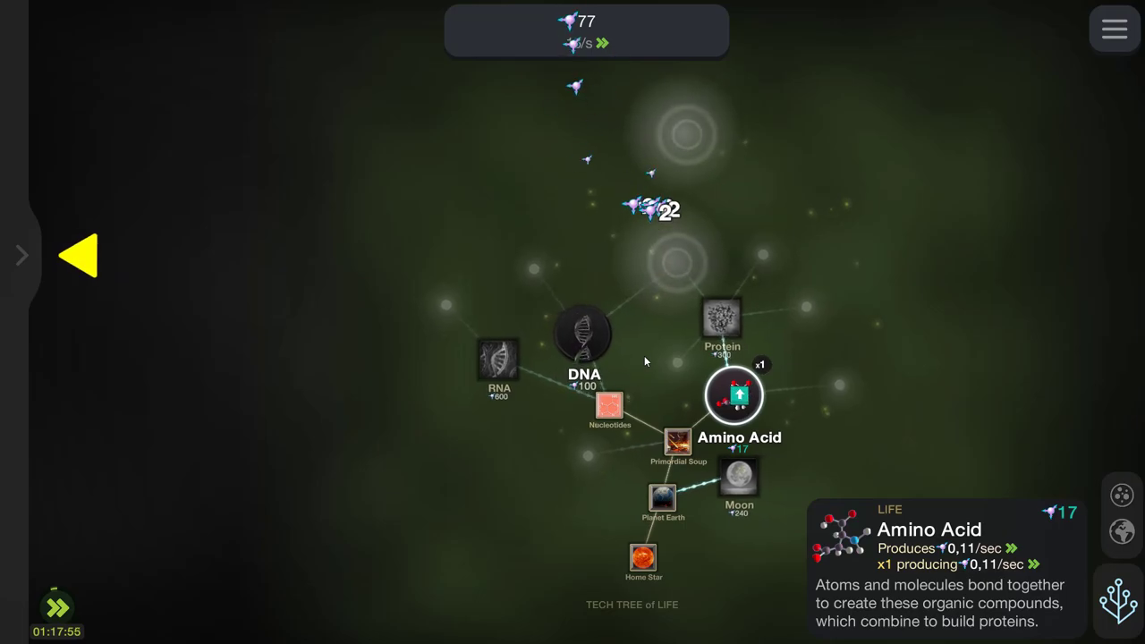
click(664, 357)
click(663, 357)
click(665, 358)
click(665, 357)
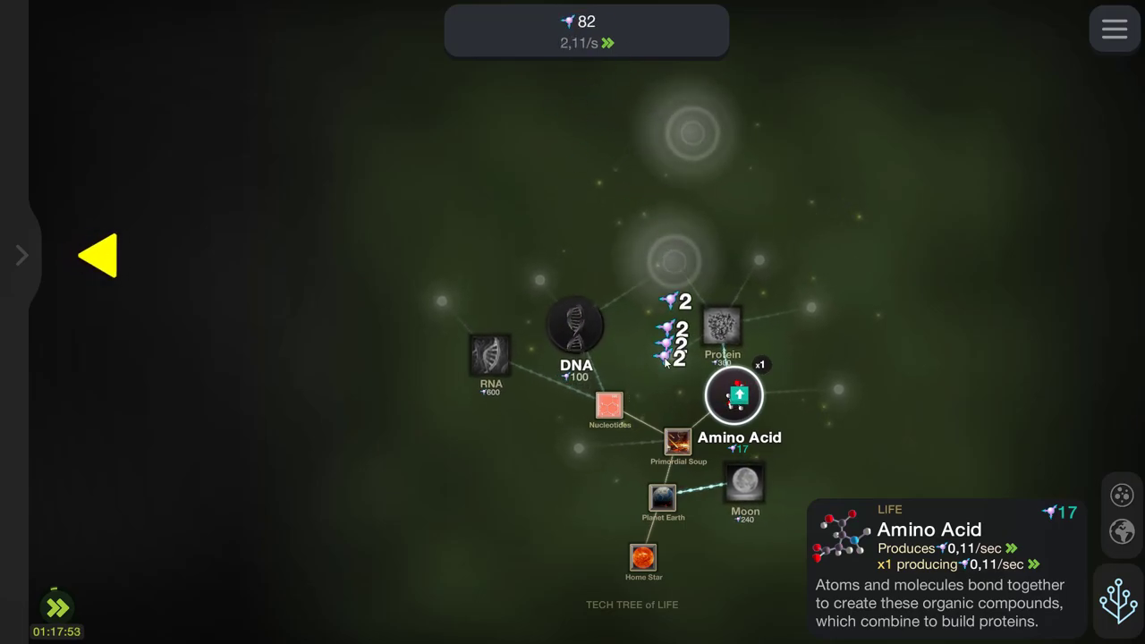
click(664, 358)
click(664, 357)
click(664, 358)
Buy the first DNA, return to the Tech Tree, and gather Entropy
click(601, 362)
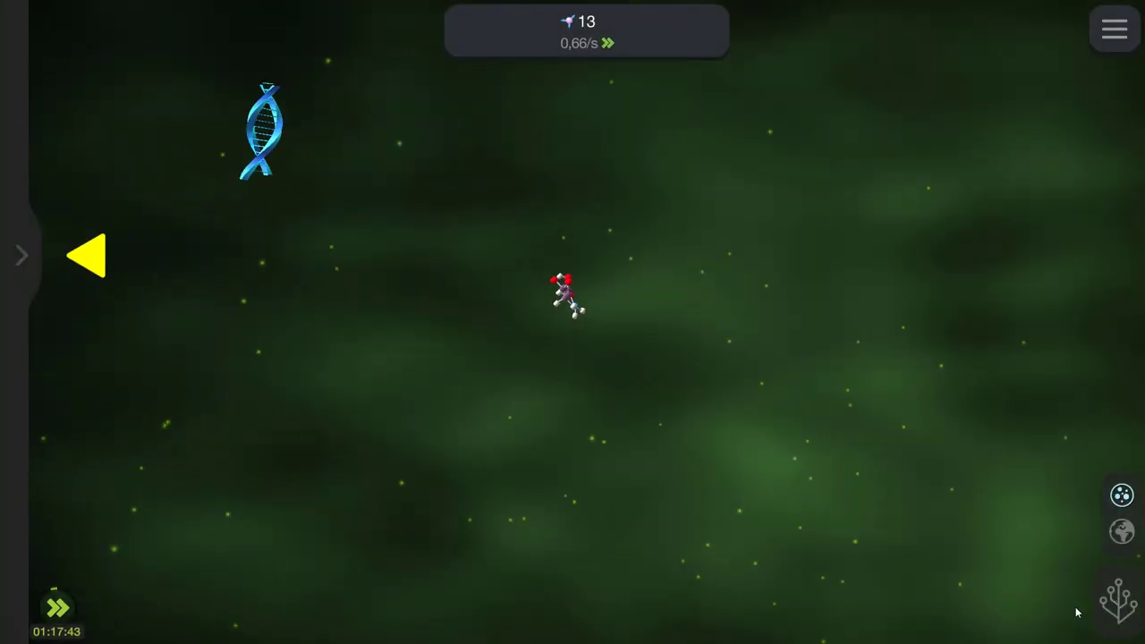
click(1098, 606)
click(910, 316)
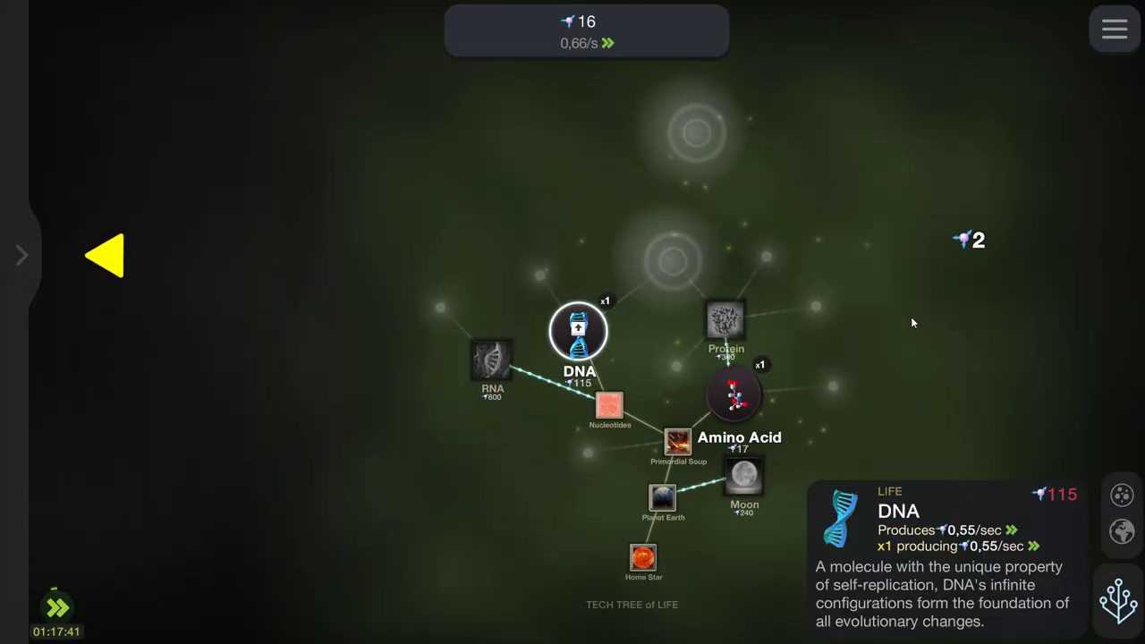
click(862, 354)
click(861, 354)
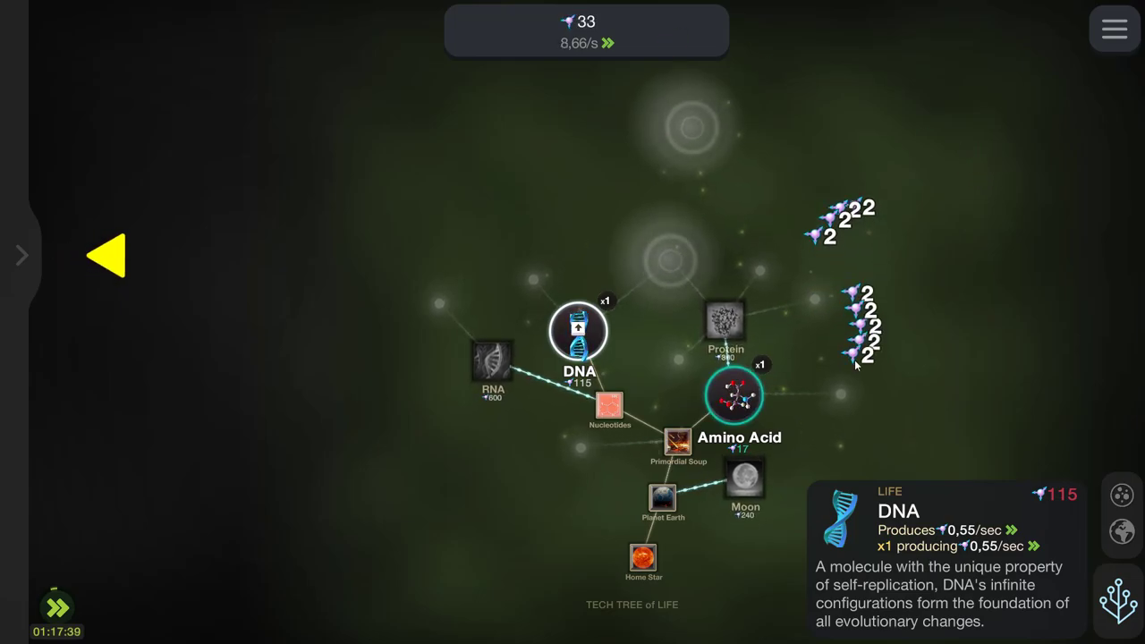
click(855, 360)
click(854, 360)
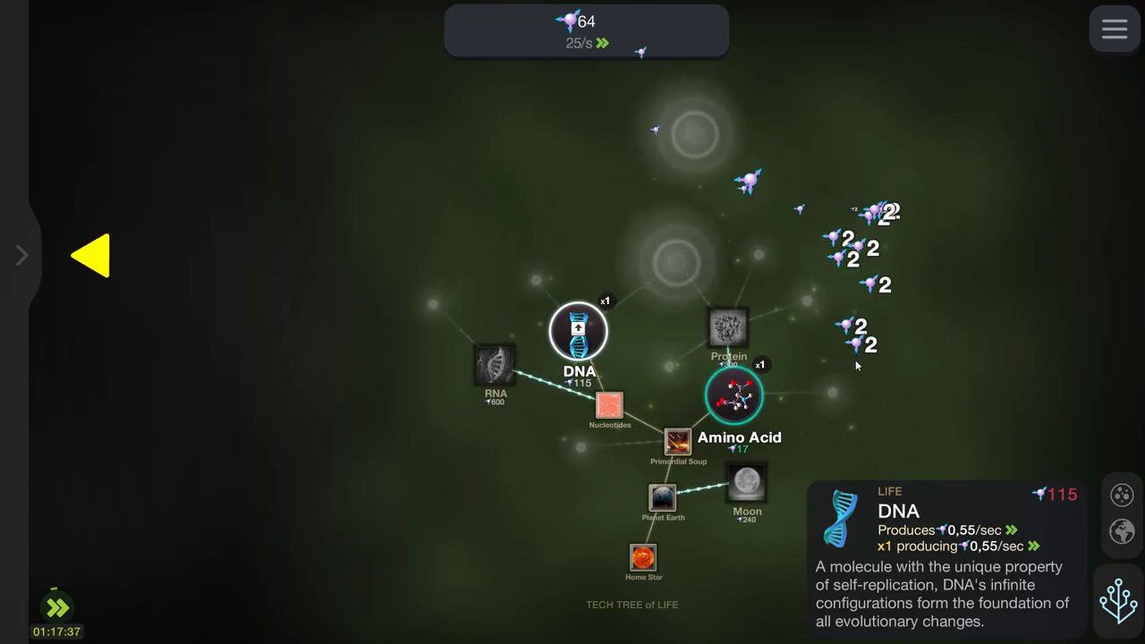
click(855, 360)
click(855, 359)
click(855, 360)
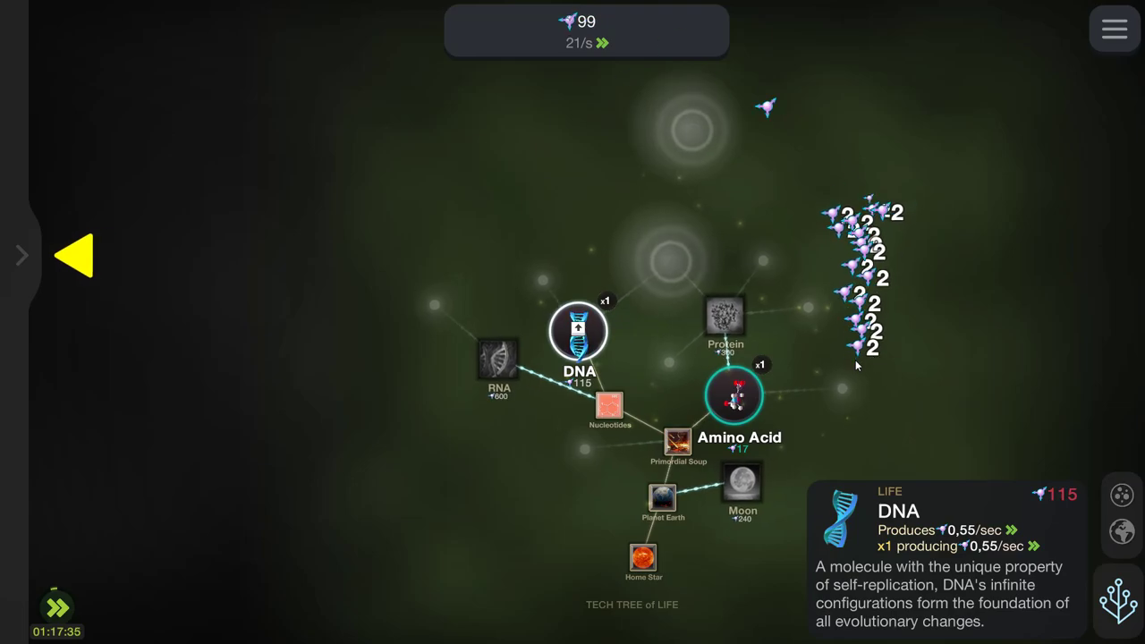
Check the research and Life purchase lists, then gather Entropy up to 245
click(22, 255)
click(34, 23)
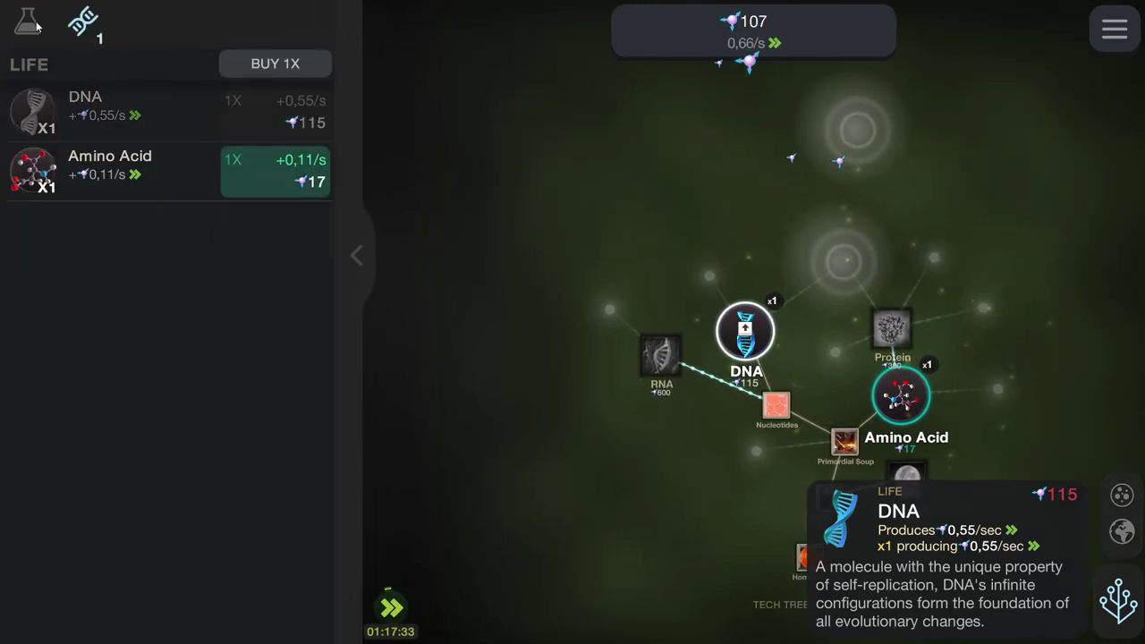
click(350, 256)
click(722, 268)
click(723, 268)
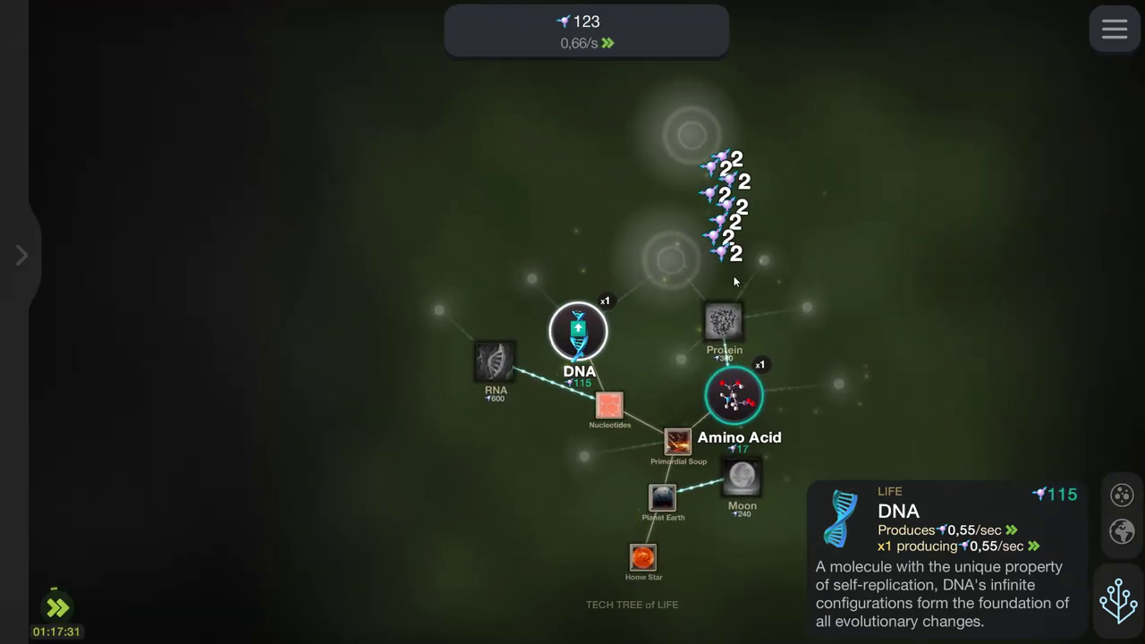
click(734, 282)
click(734, 282)
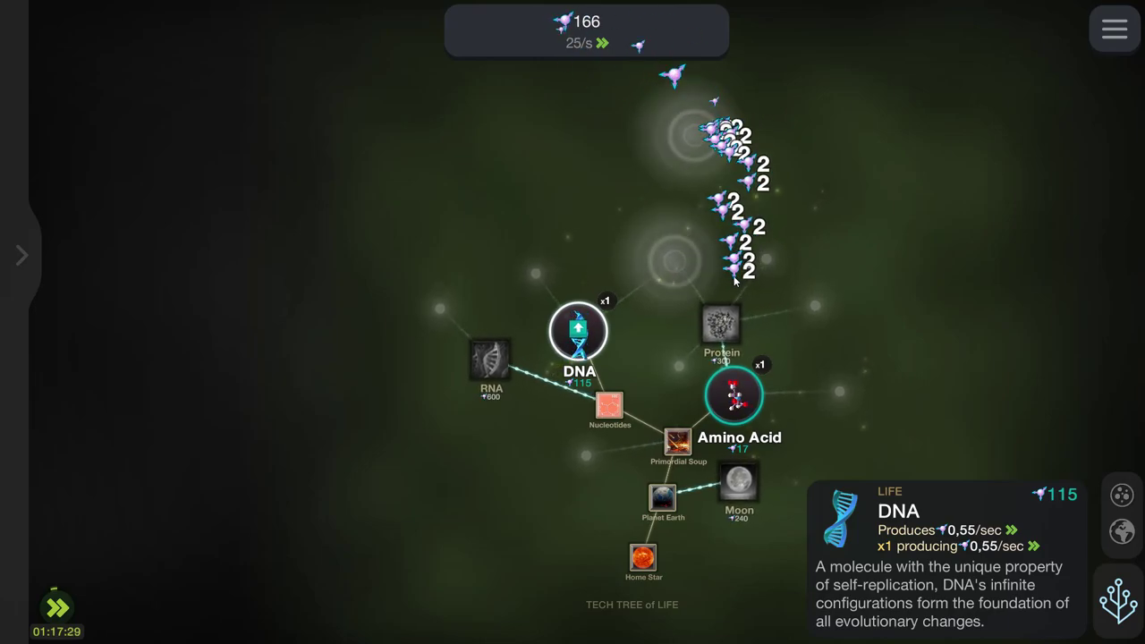
click(734, 281)
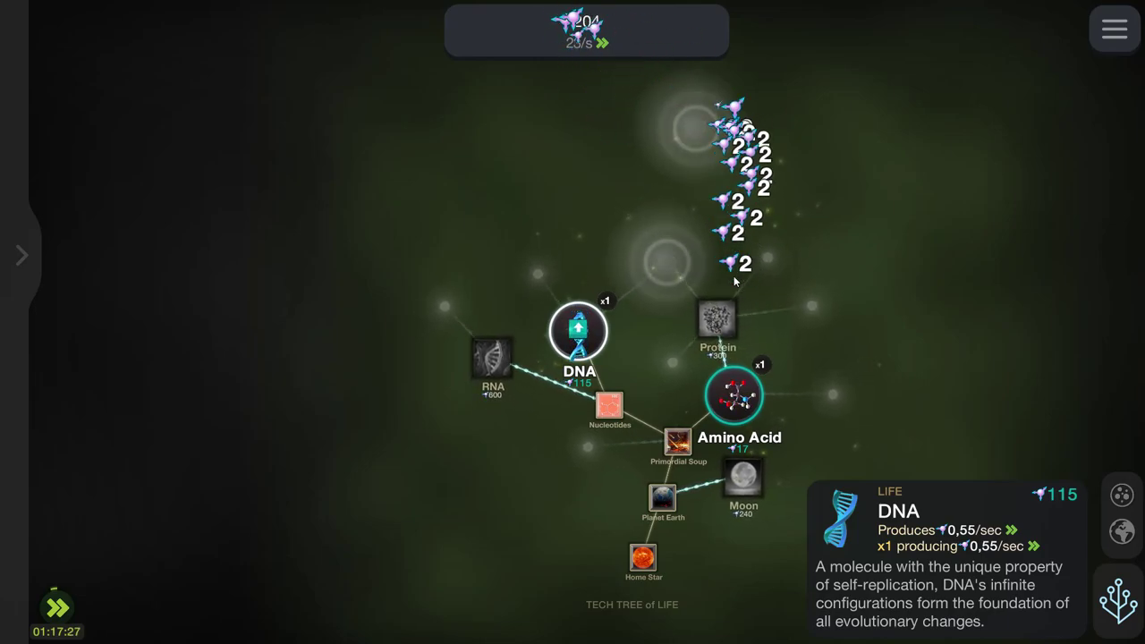
click(734, 281)
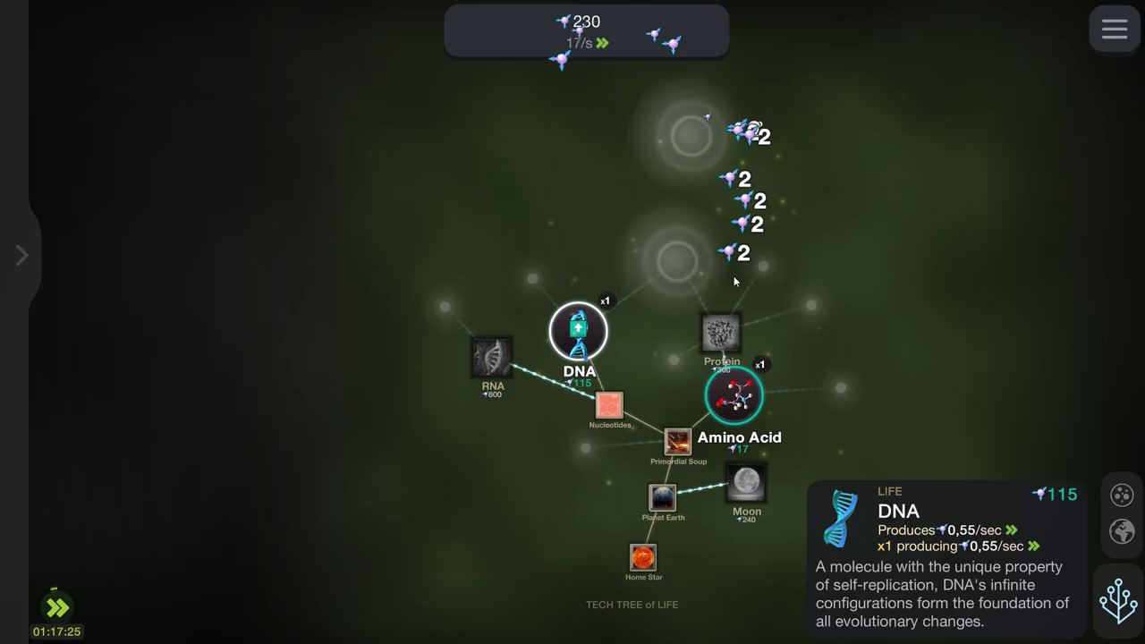
click(734, 281)
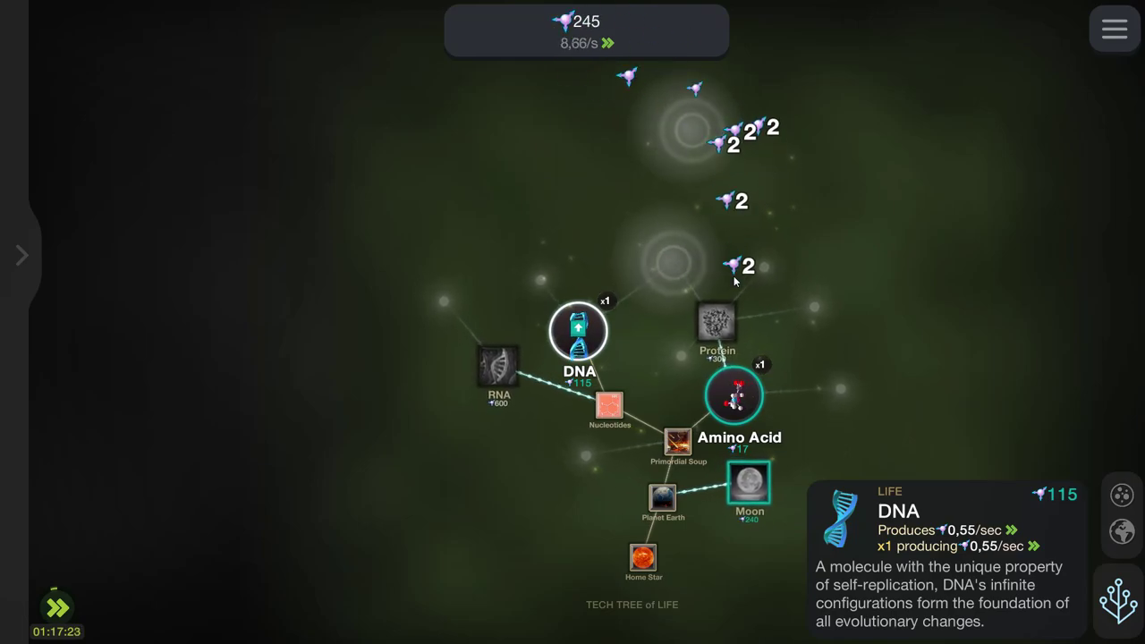
Research the Moon upgrade and gather more Entropy
click(748, 483)
click(629, 386)
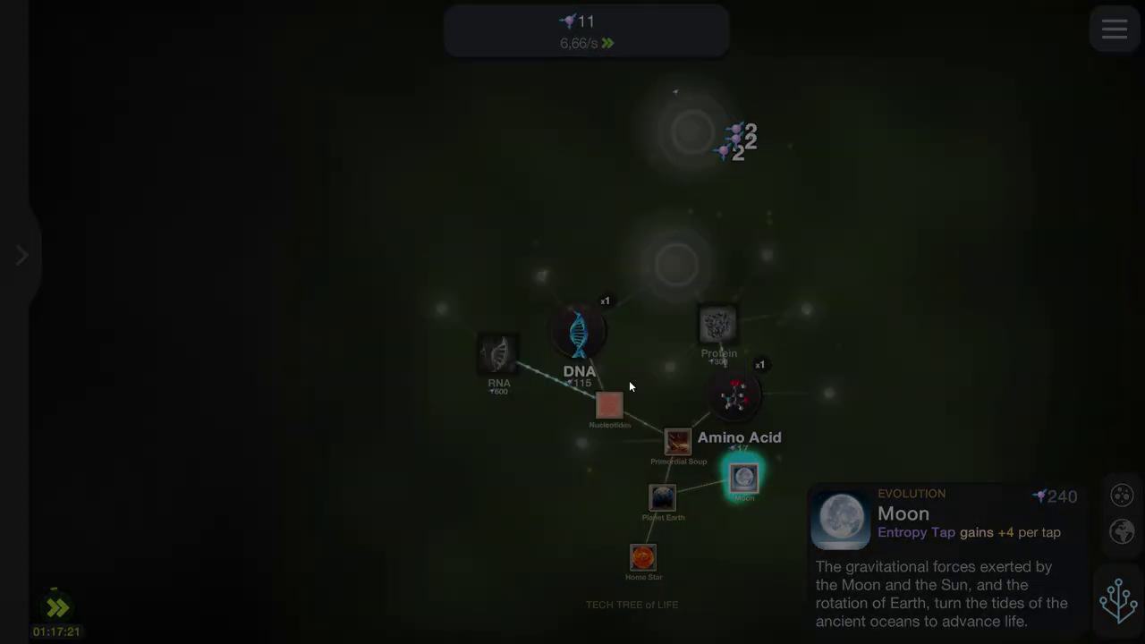
click(678, 307)
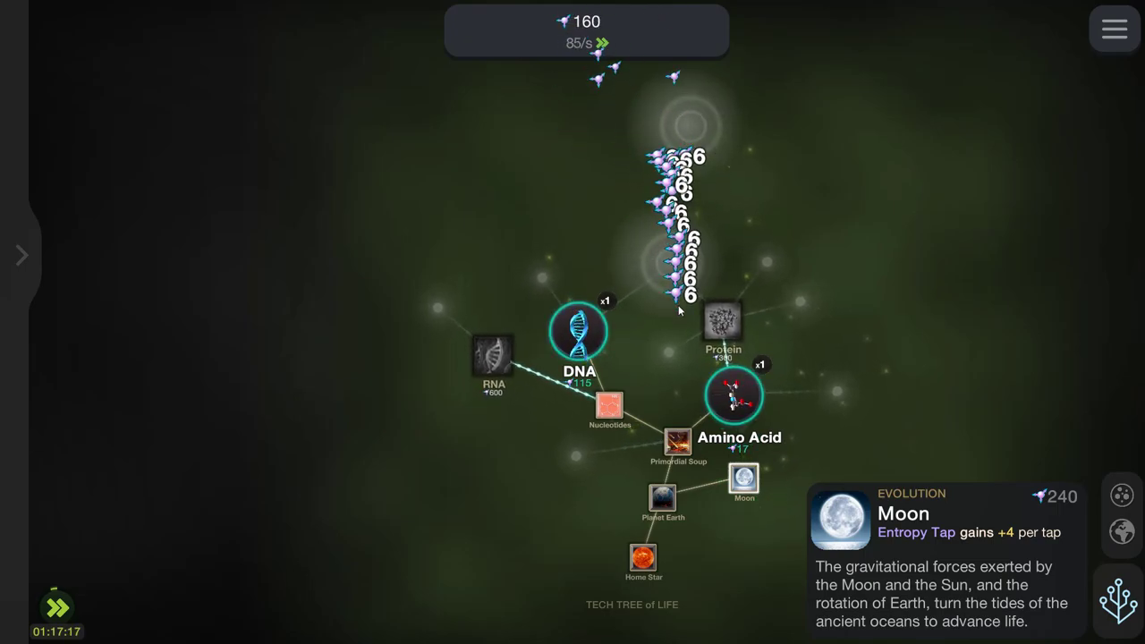
click(720, 273)
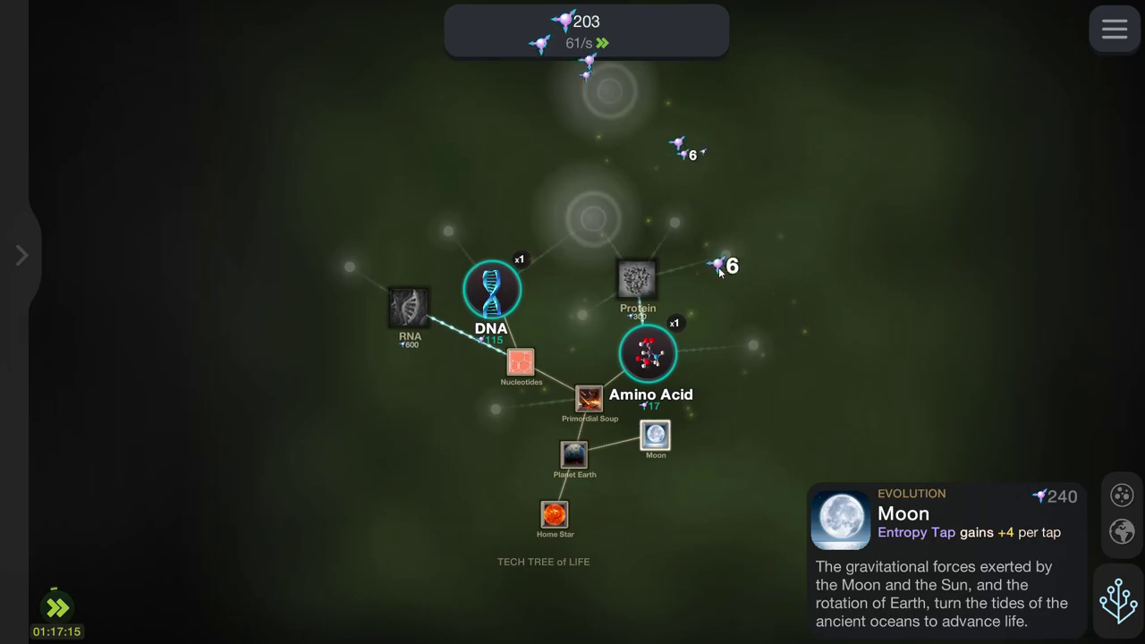
click(720, 269)
click(720, 269)
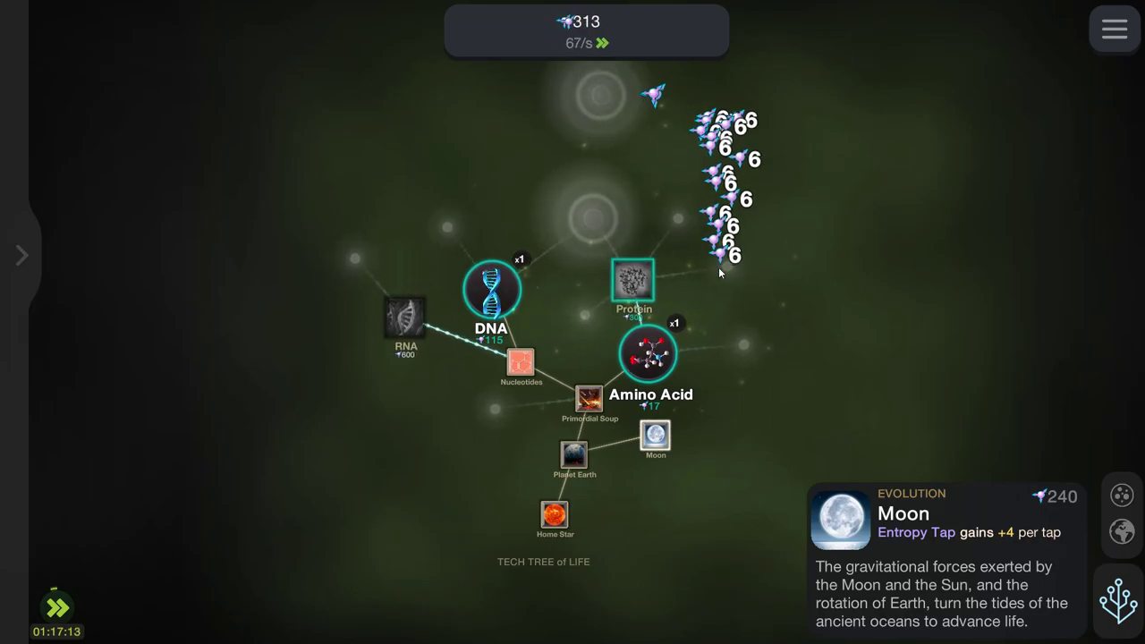
scroll(805, 250, up, 3)
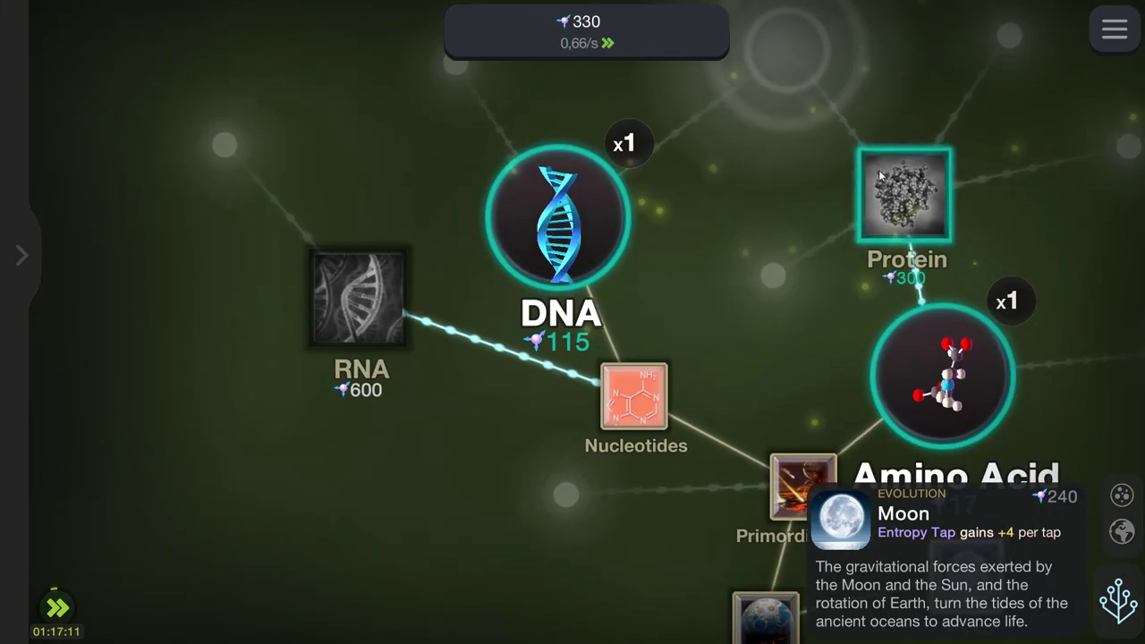
Research Protein, preview Plasma Membrane, and keep gathering Entropy
click(881, 174)
click(696, 347)
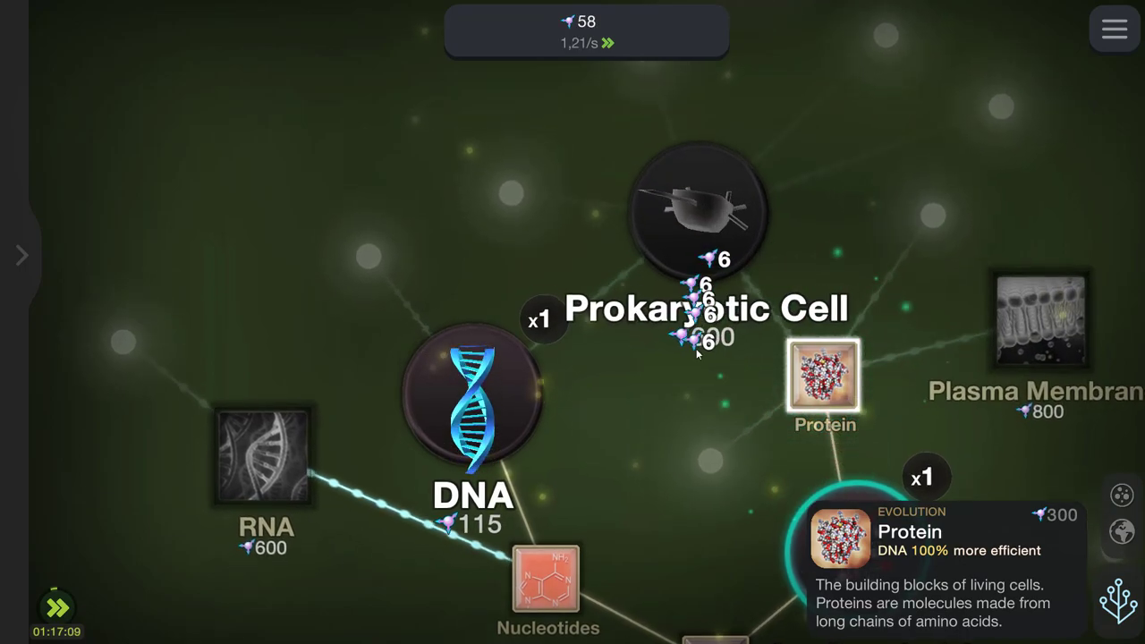
click(696, 348)
click(696, 348)
click(1047, 308)
click(959, 276)
click(959, 276)
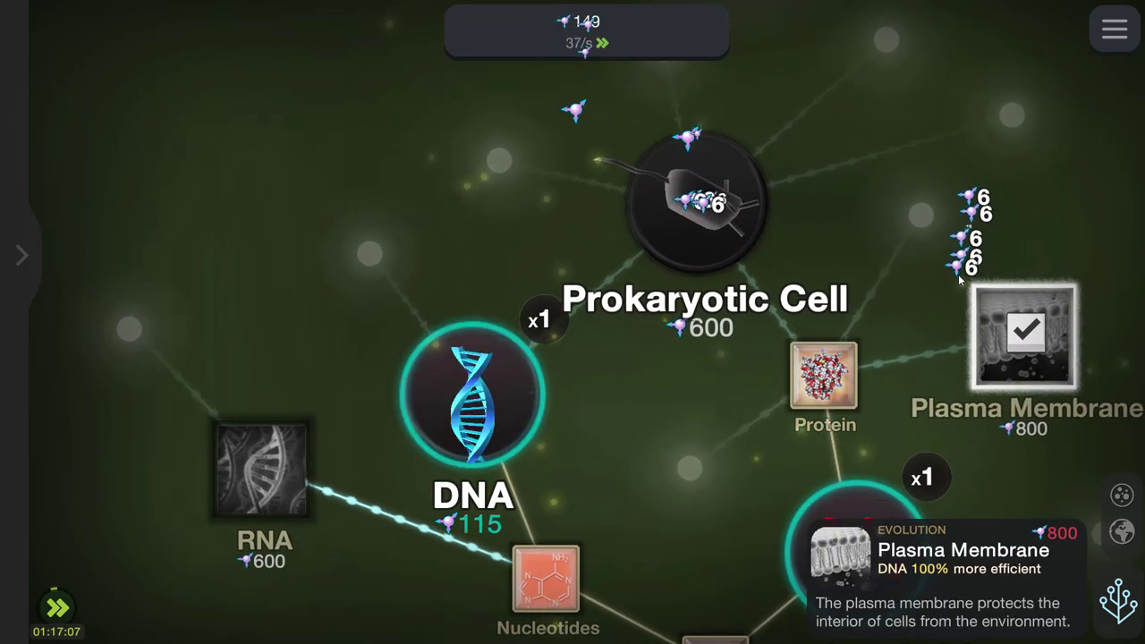
click(959, 275)
click(959, 275)
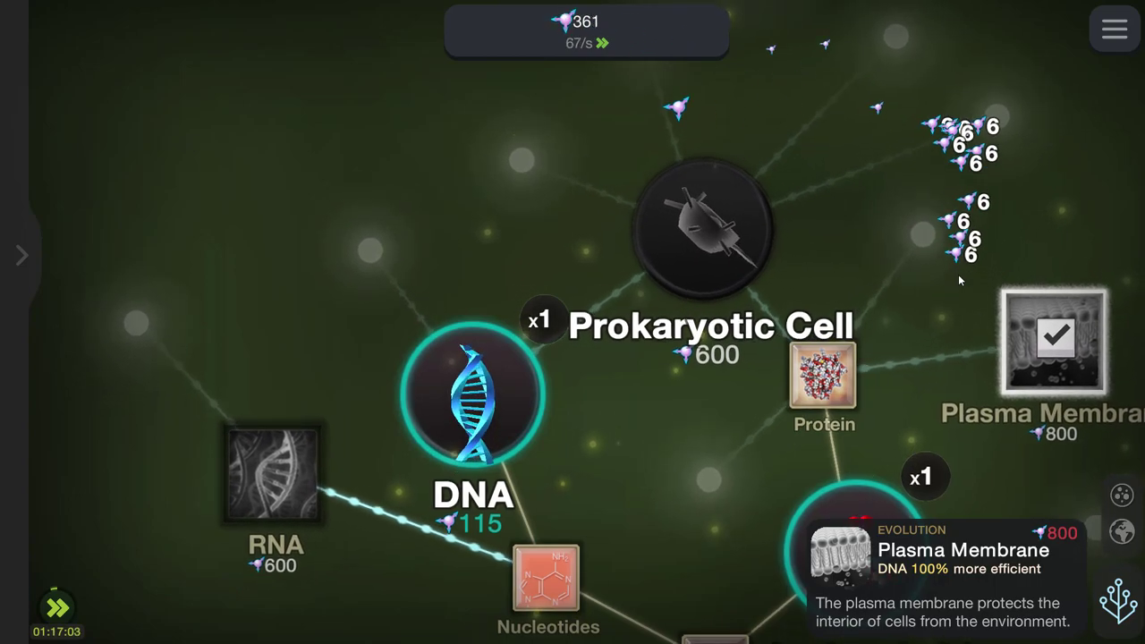
scroll(847, 340, down, 3)
Inspect the RNA, Prokaryotic Cell, DNA and Plasma Membrane nodes while gathering Entropy
click(435, 385)
click(469, 309)
click(474, 312)
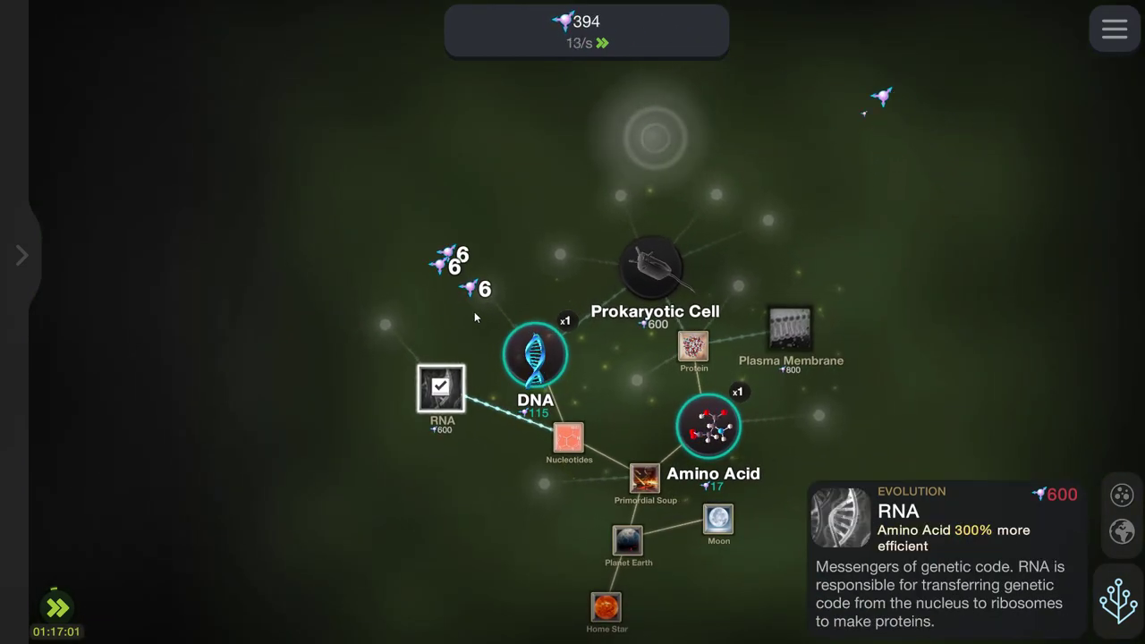
click(490, 295)
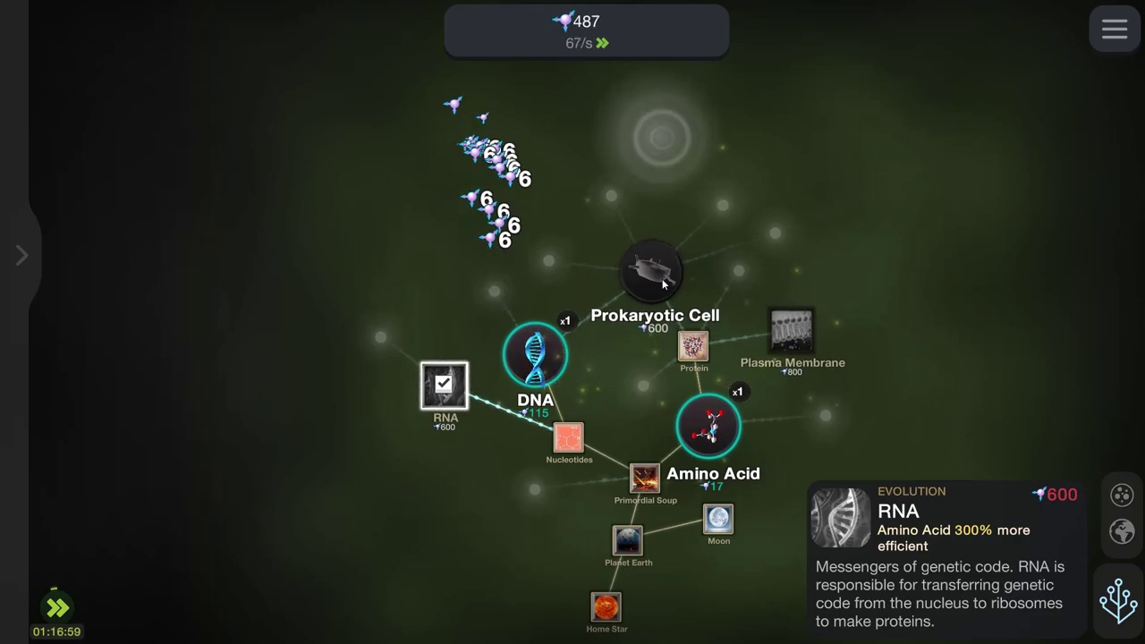
click(588, 336)
click(534, 355)
click(436, 390)
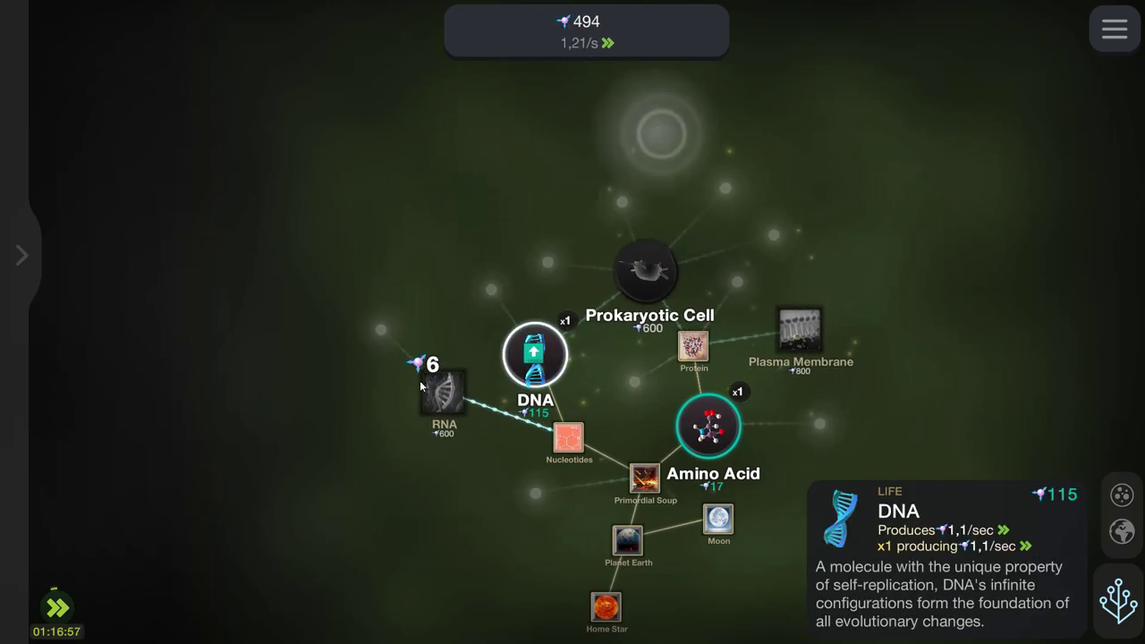
click(799, 324)
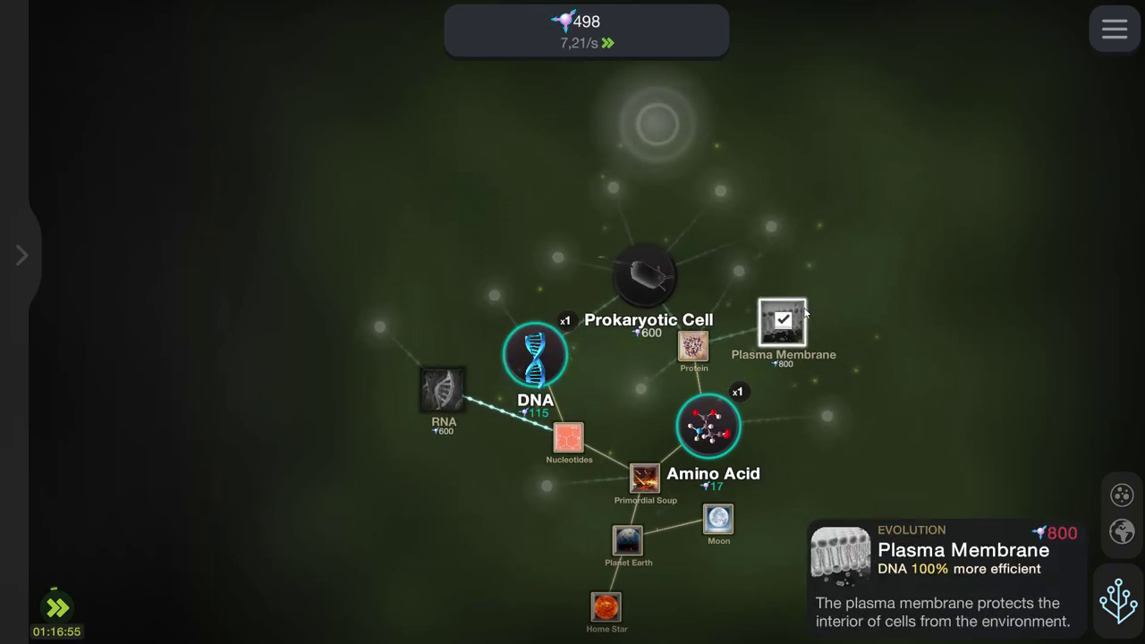
click(543, 287)
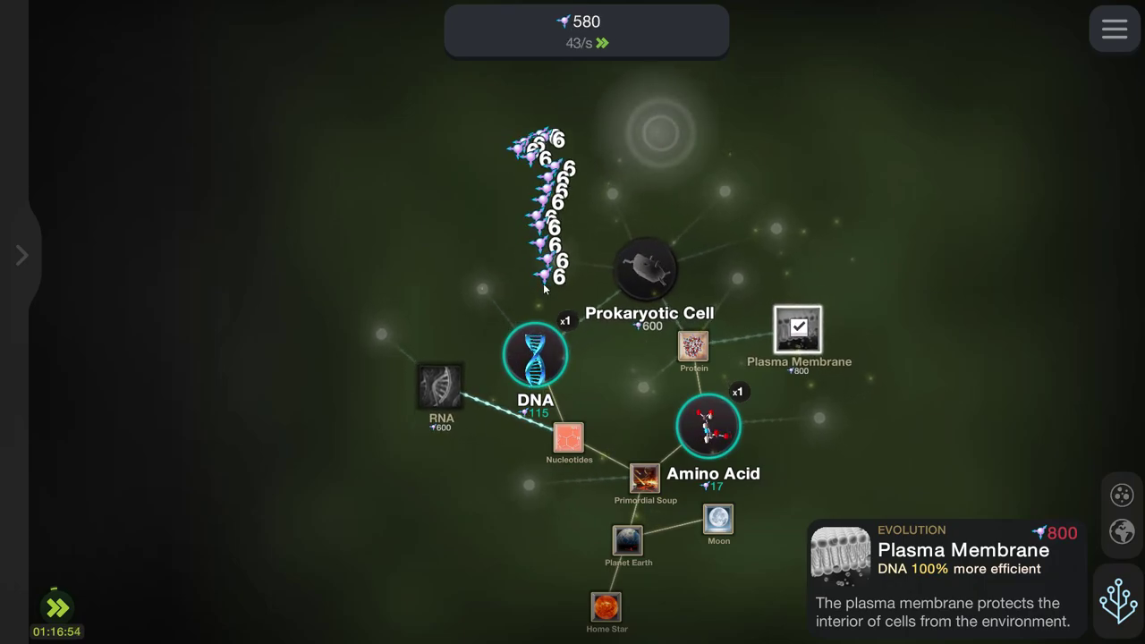
click(543, 286)
Research RNA and raise Amino Acid to x6, gathering Entropy between purchases
click(462, 349)
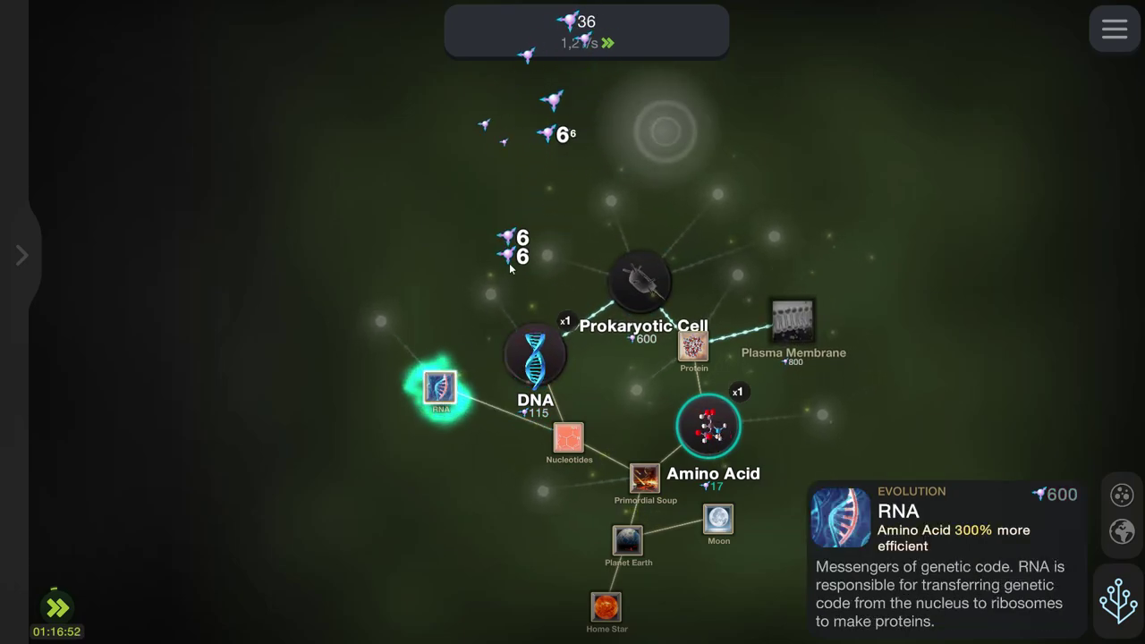
click(505, 259)
click(506, 259)
click(711, 428)
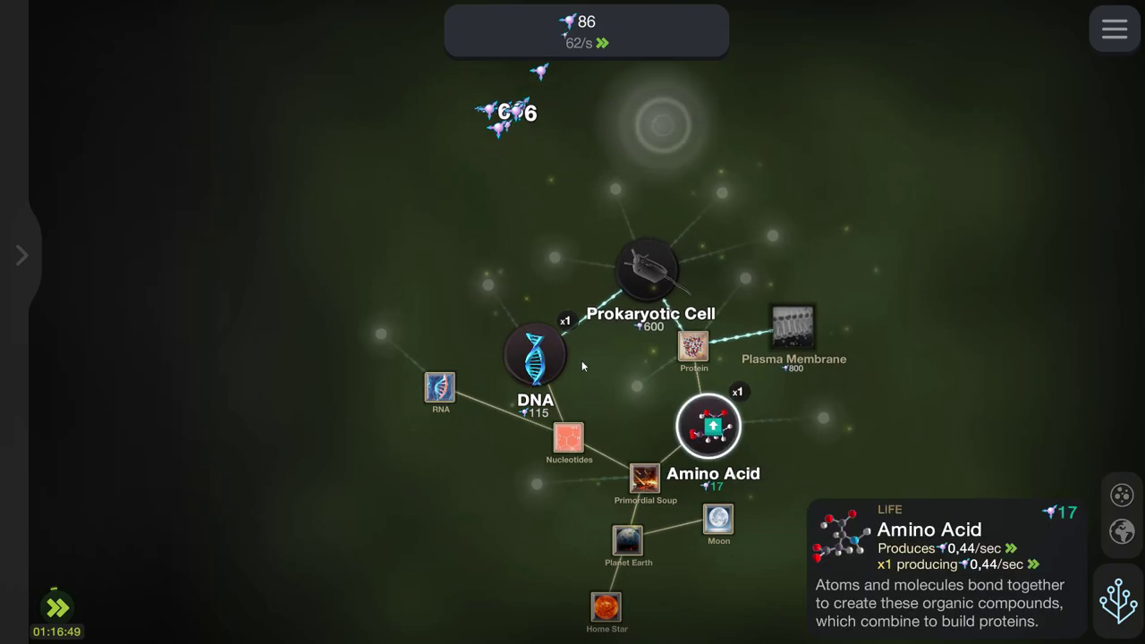
click(536, 353)
click(572, 288)
click(573, 288)
click(572, 288)
click(711, 427)
click(711, 427)
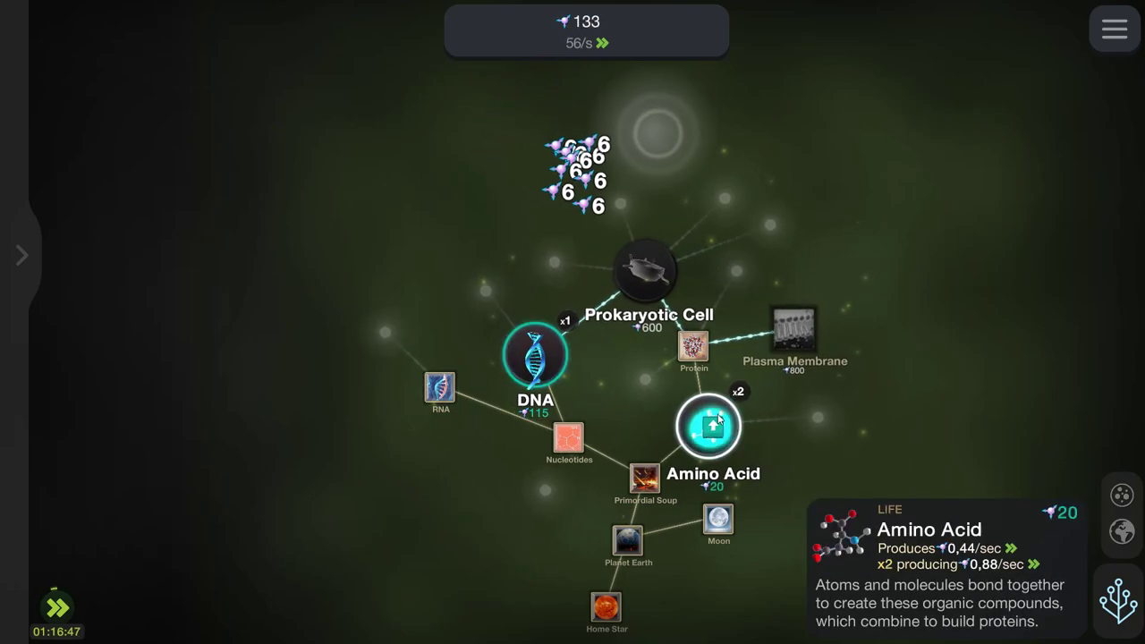
click(438, 259)
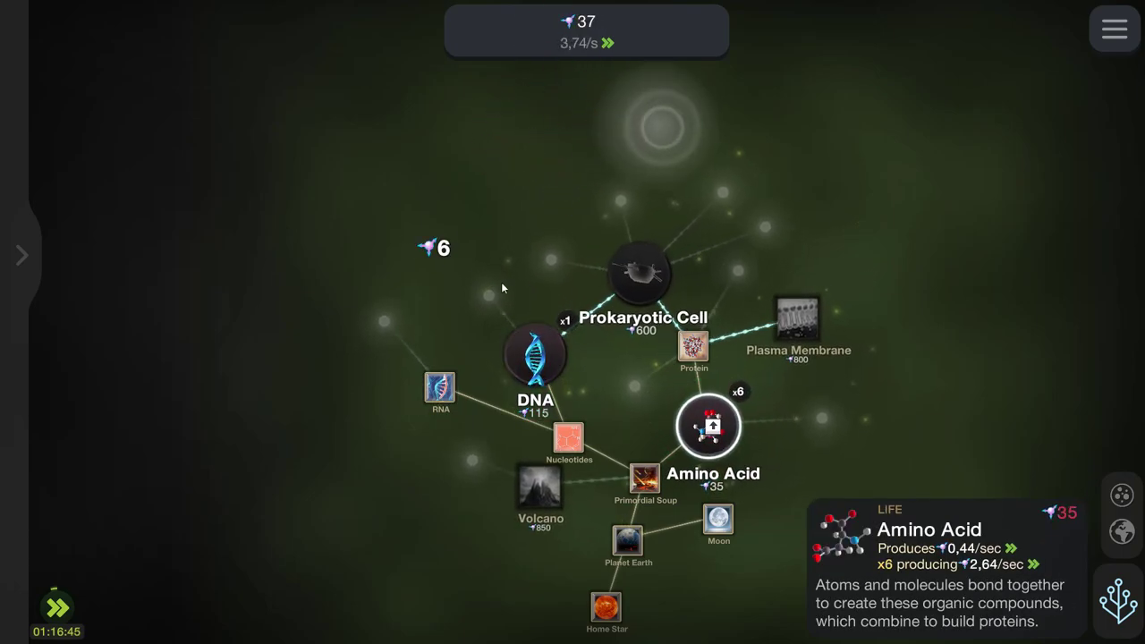
click(501, 282)
click(501, 282)
click(511, 286)
click(512, 286)
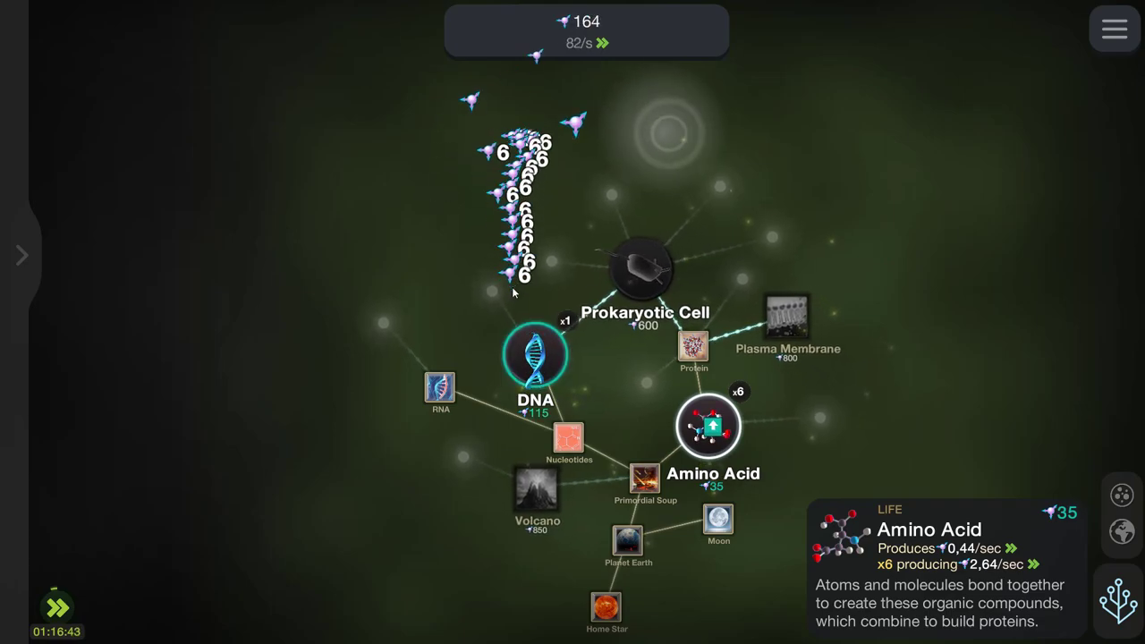
click(512, 287)
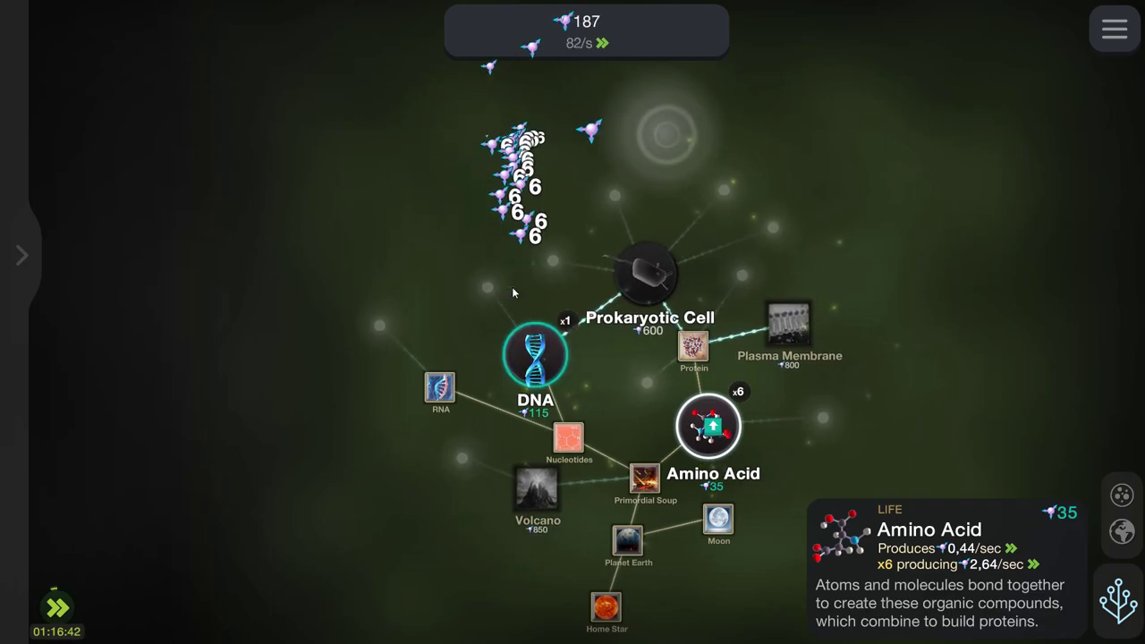
Preview the Volcano upgrade and keep gathering Entropy, shifting the view to lower branches
click(514, 498)
click(479, 495)
click(477, 494)
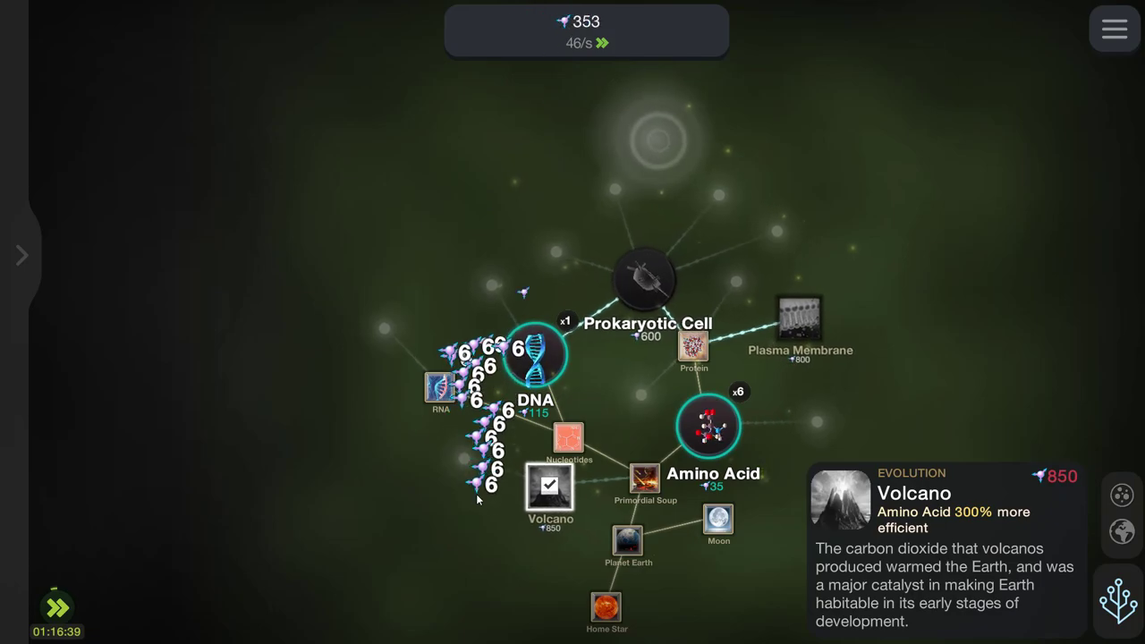
click(476, 494)
click(476, 494)
click(474, 474)
click(472, 451)
click(526, 289)
click(526, 289)
click(526, 289)
click(526, 289)
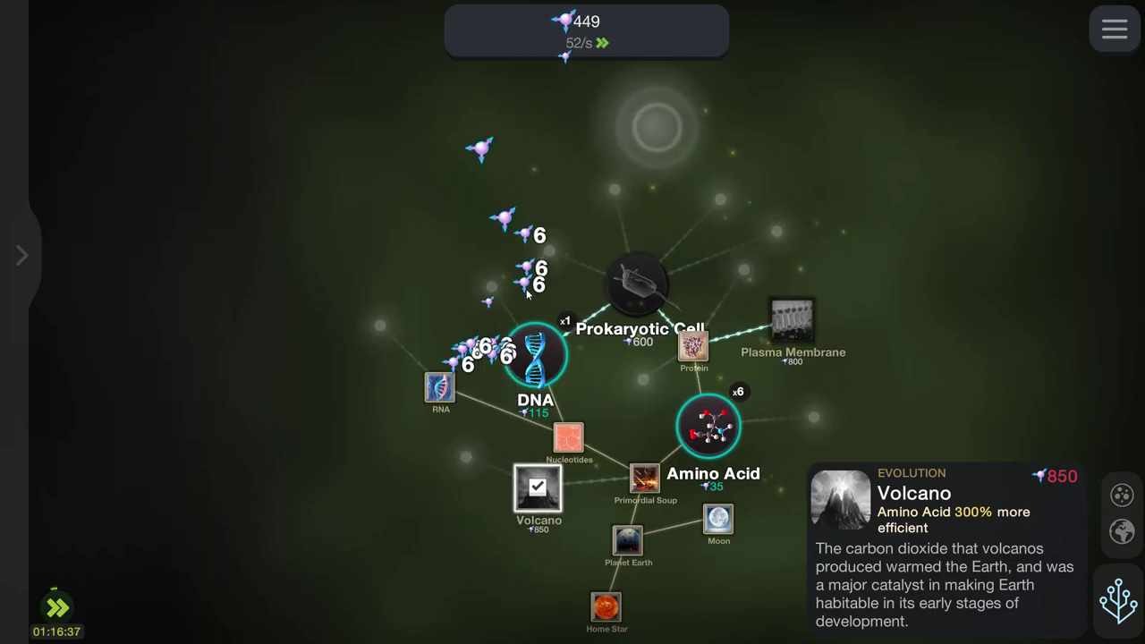
click(536, 282)
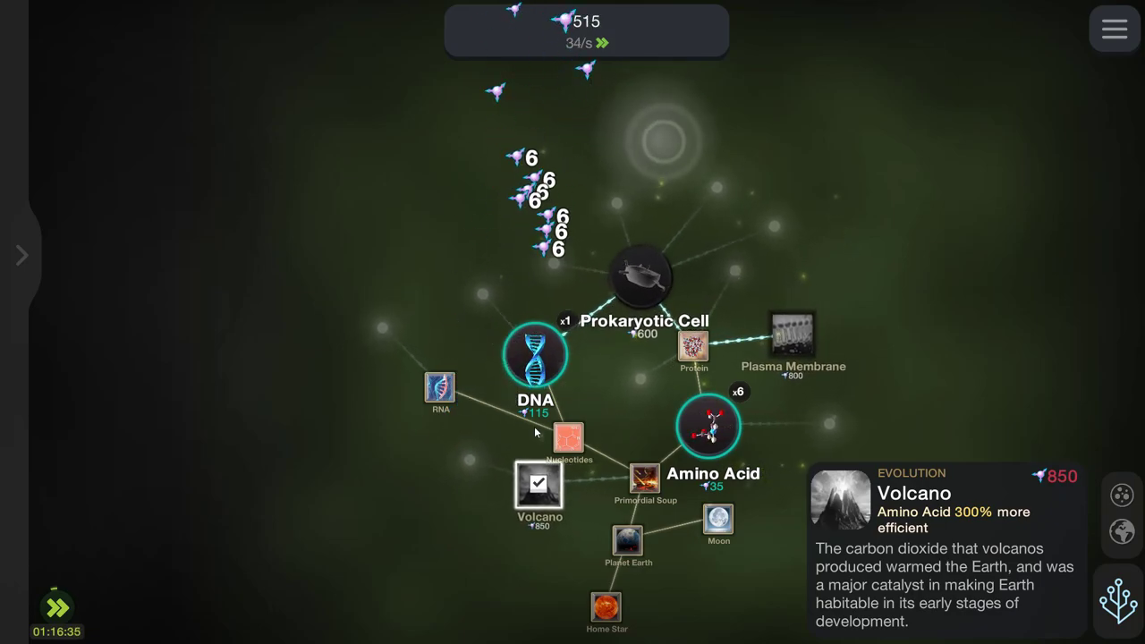
drag(536, 282, 532, 190)
click(537, 184)
click(537, 184)
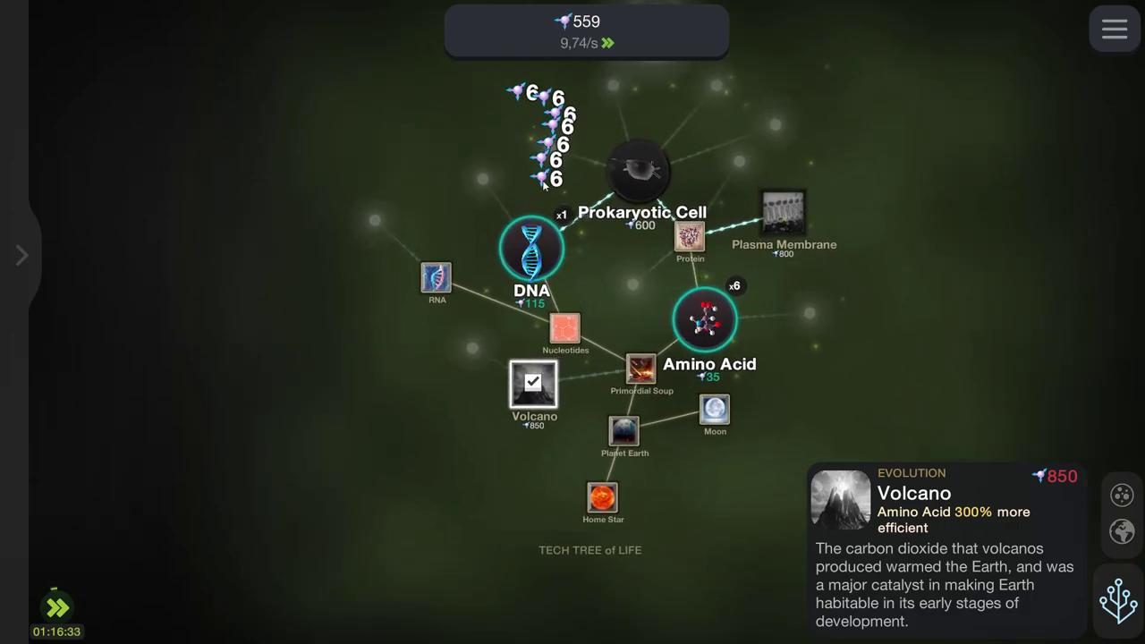
Evolve the Prokaryotic Cell and acknowledge the first-signs-of-life message
click(541, 174)
click(542, 174)
click(619, 143)
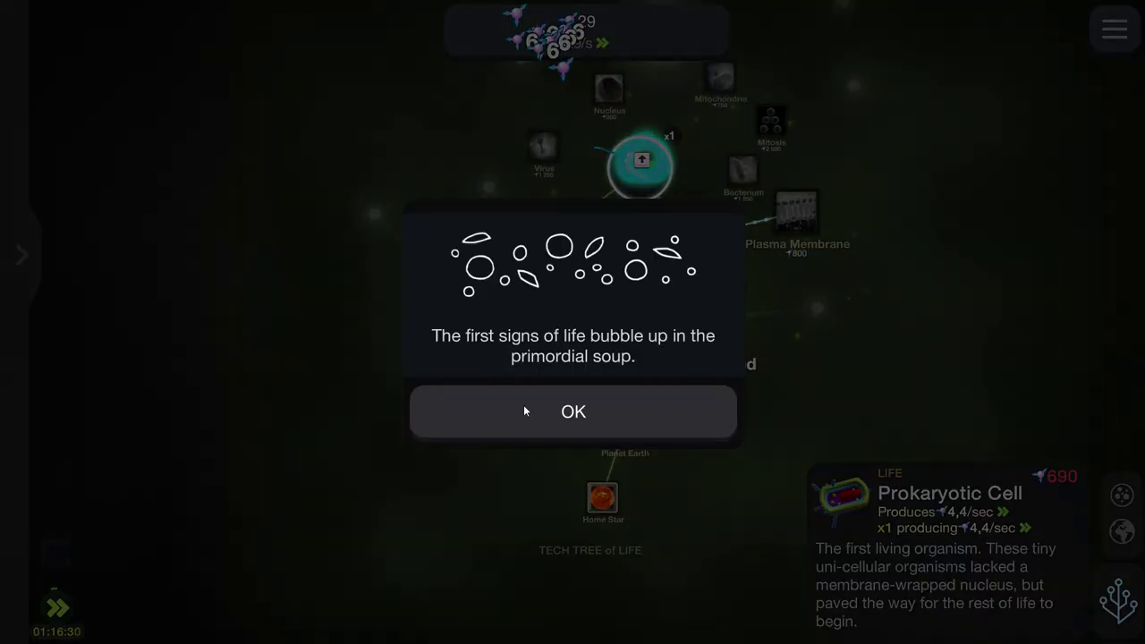
click(523, 405)
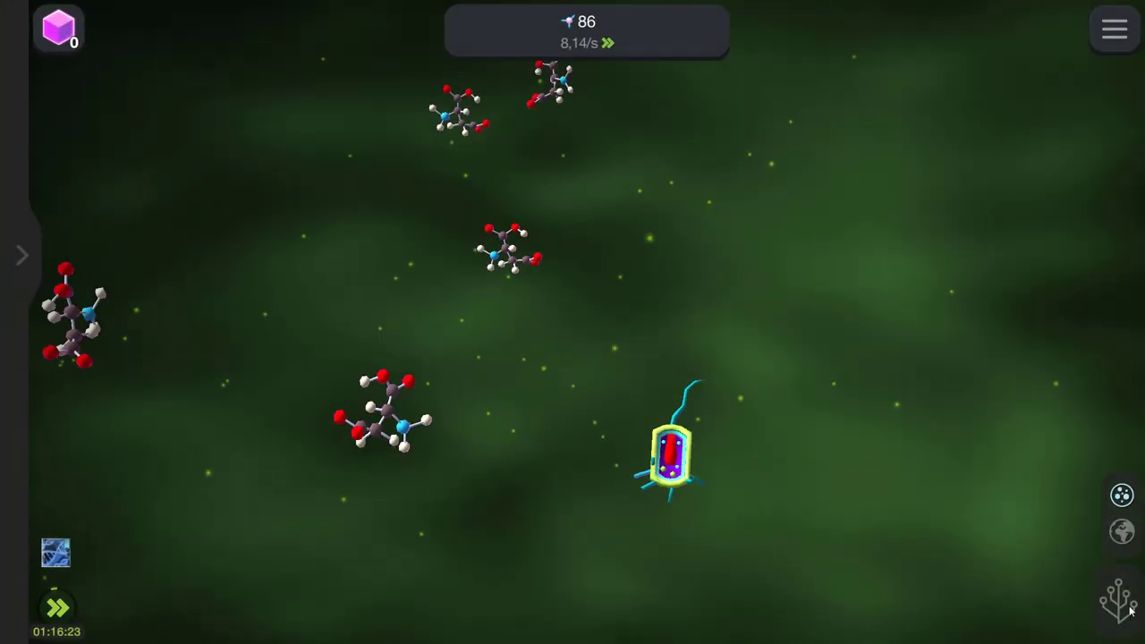
Back in the Tech Tree, gather Entropy and claim the Beginnings achievement reward
click(1118, 600)
click(553, 266)
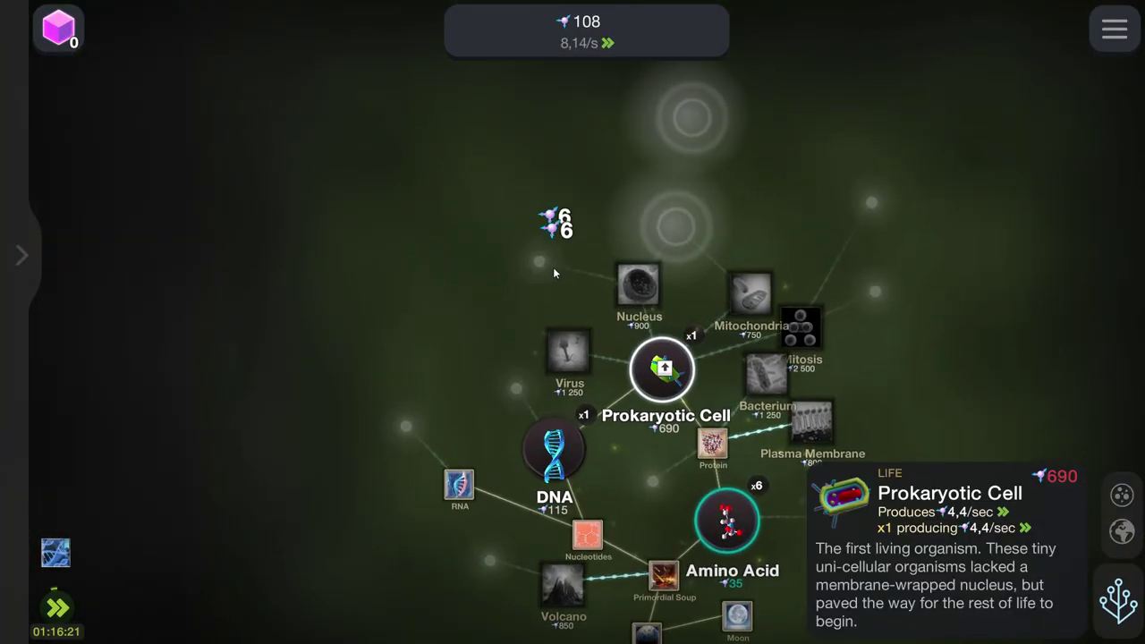
click(553, 275)
click(553, 275)
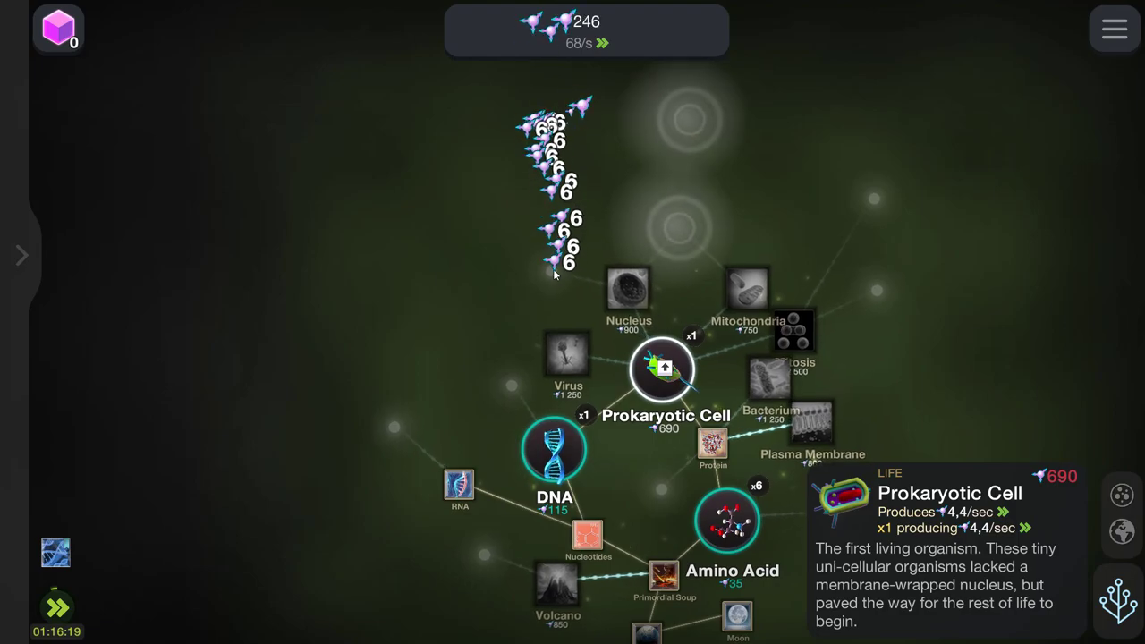
click(554, 274)
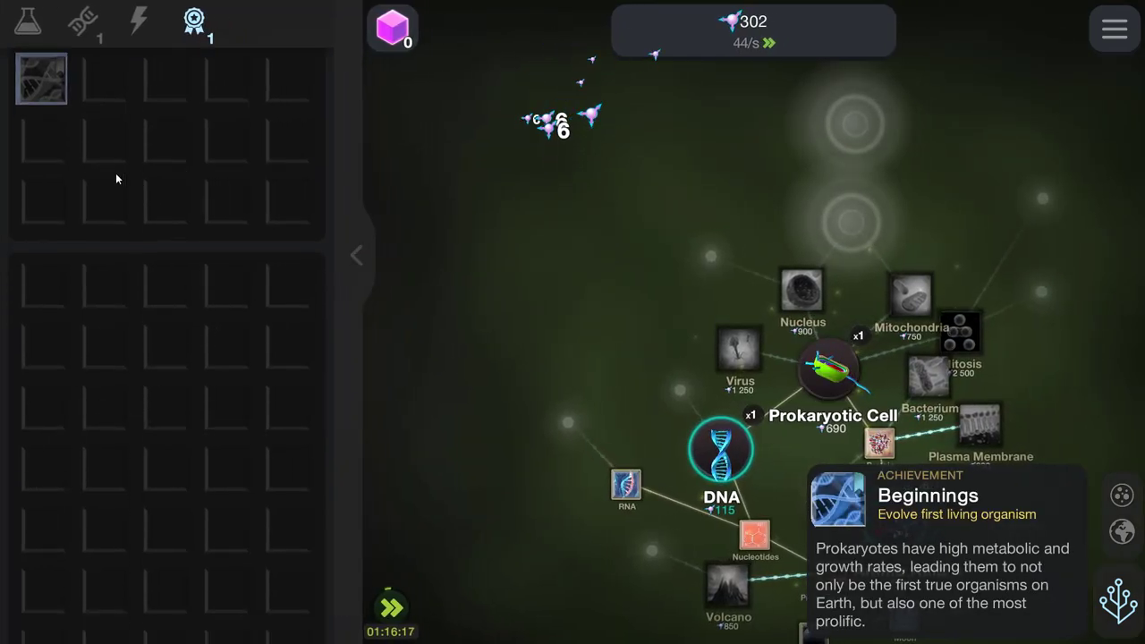
click(41, 78)
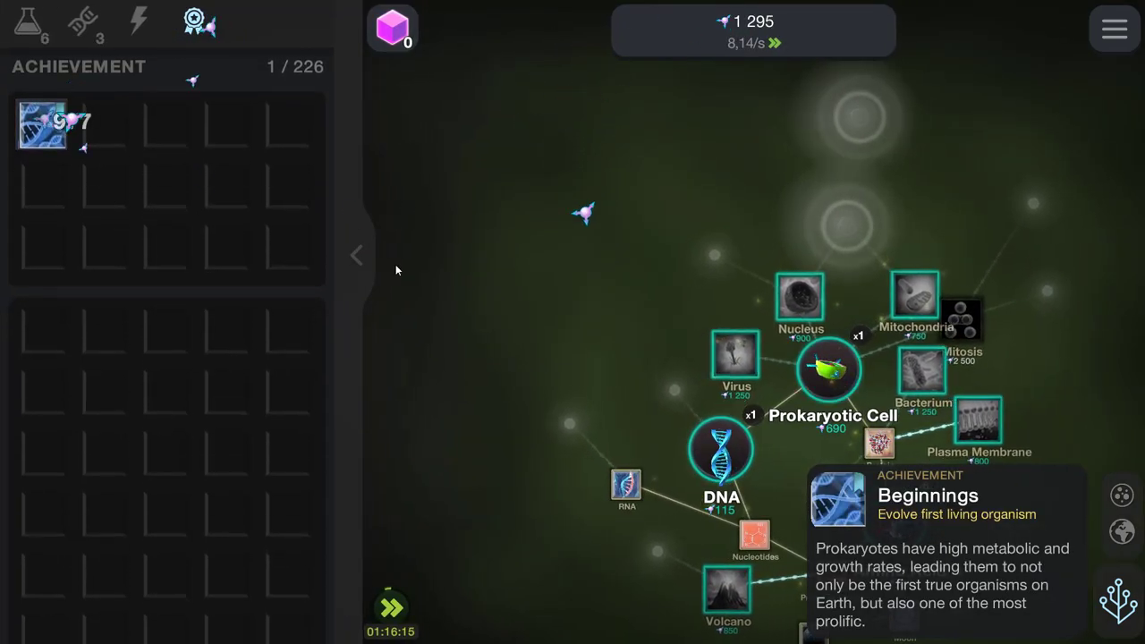
click(368, 255)
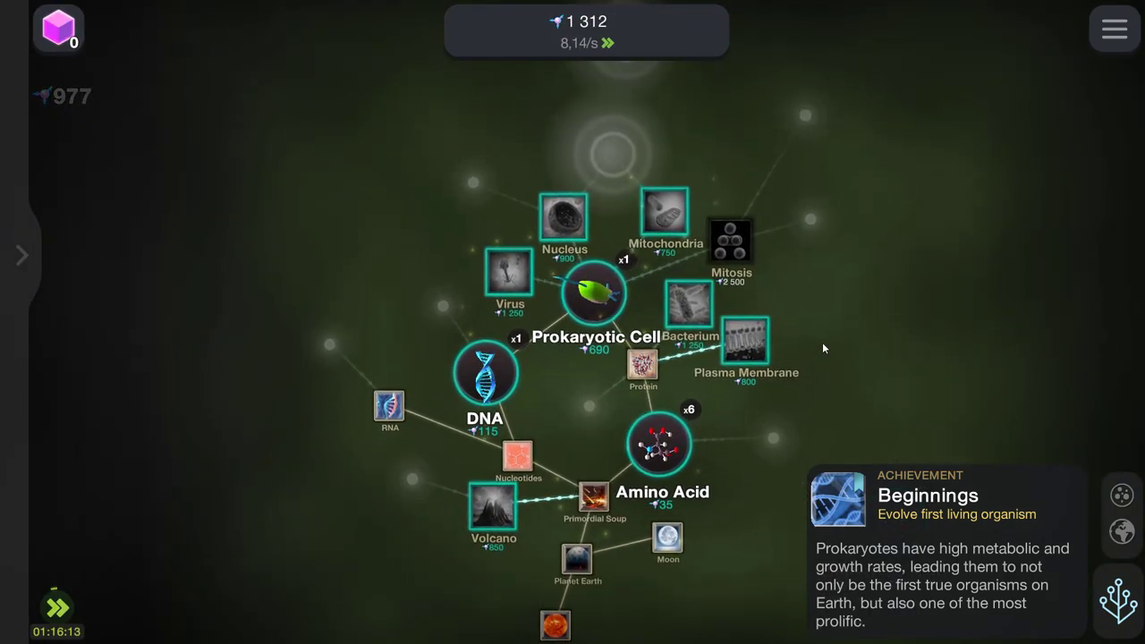
Research the Nucleus evolution
click(827, 316)
click(548, 219)
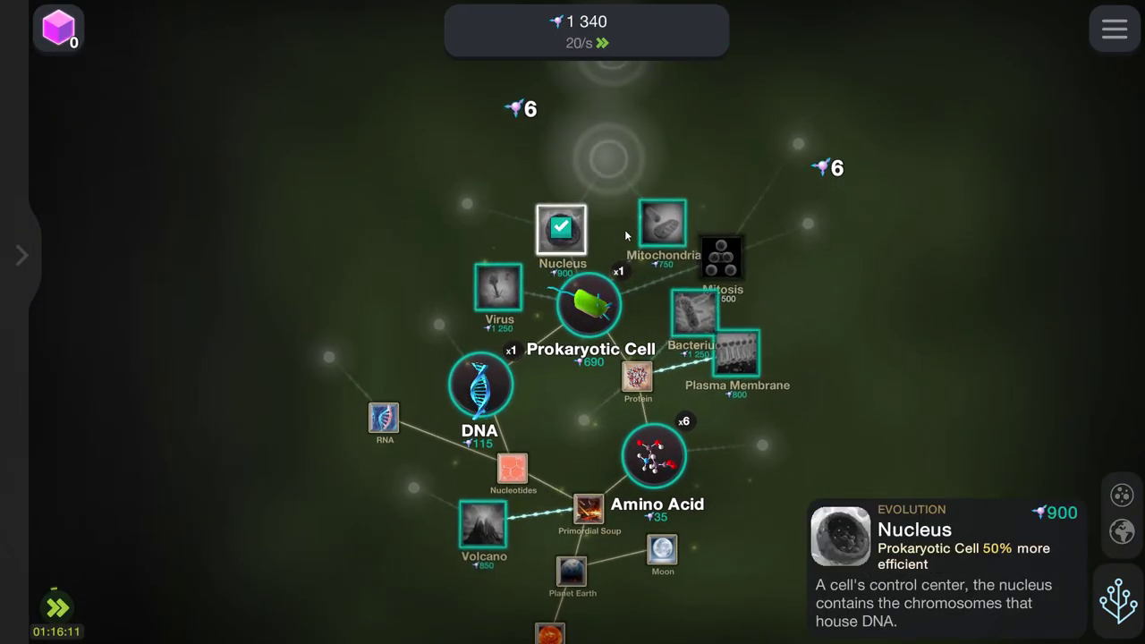
click(660, 228)
click(539, 235)
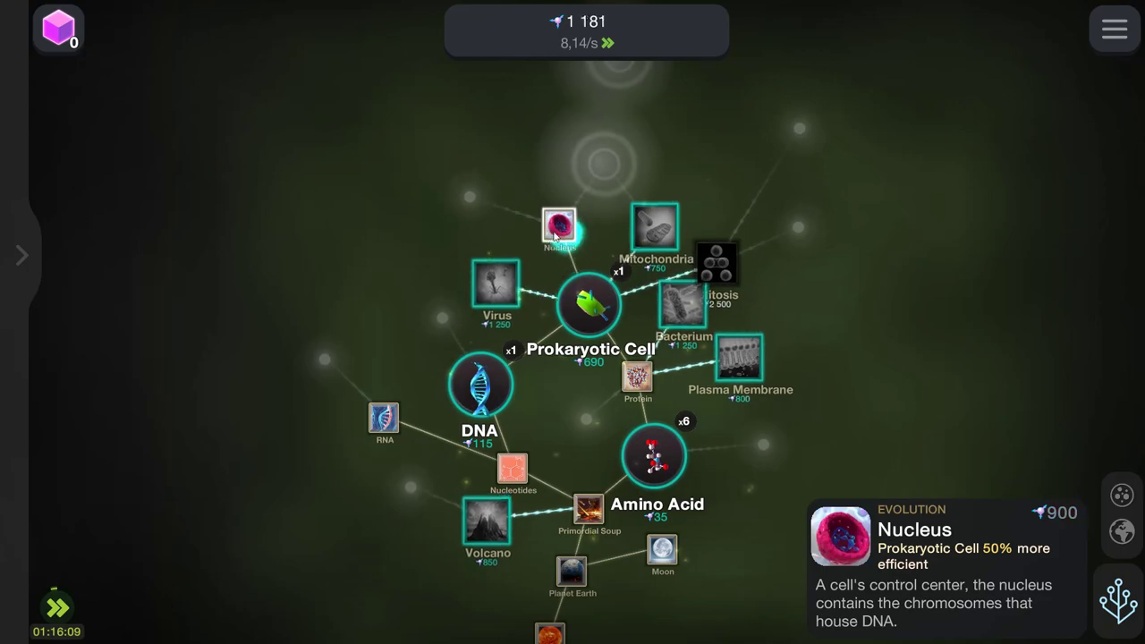
click(474, 275)
Tap for extra entropy and research the Mitochondria evolution
click(492, 201)
click(492, 204)
click(491, 207)
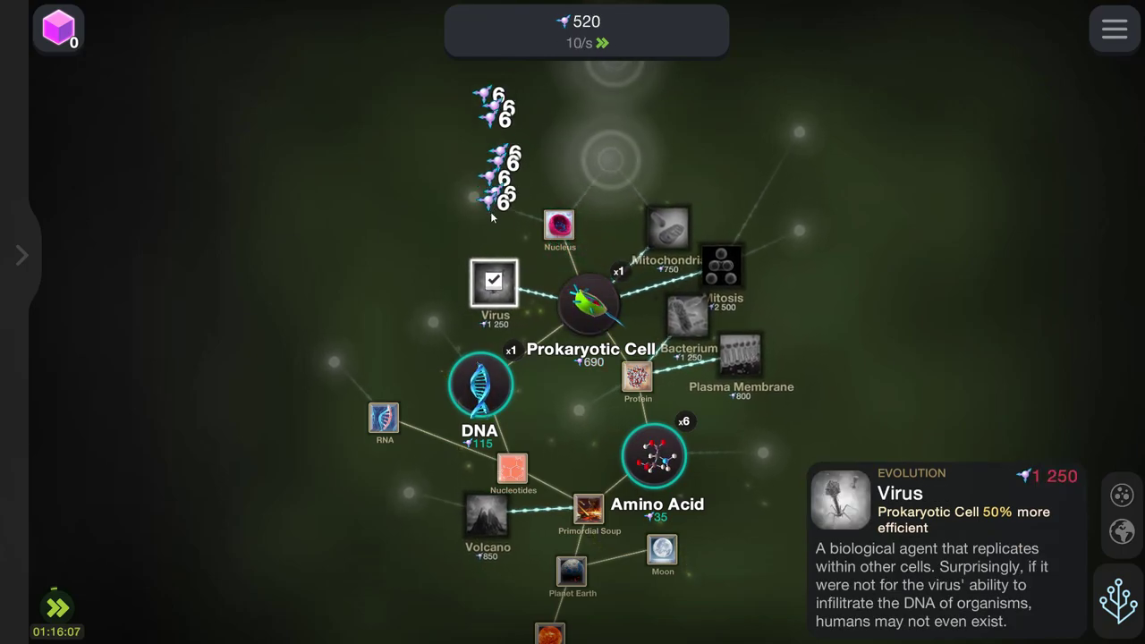
click(490, 215)
click(662, 228)
click(802, 235)
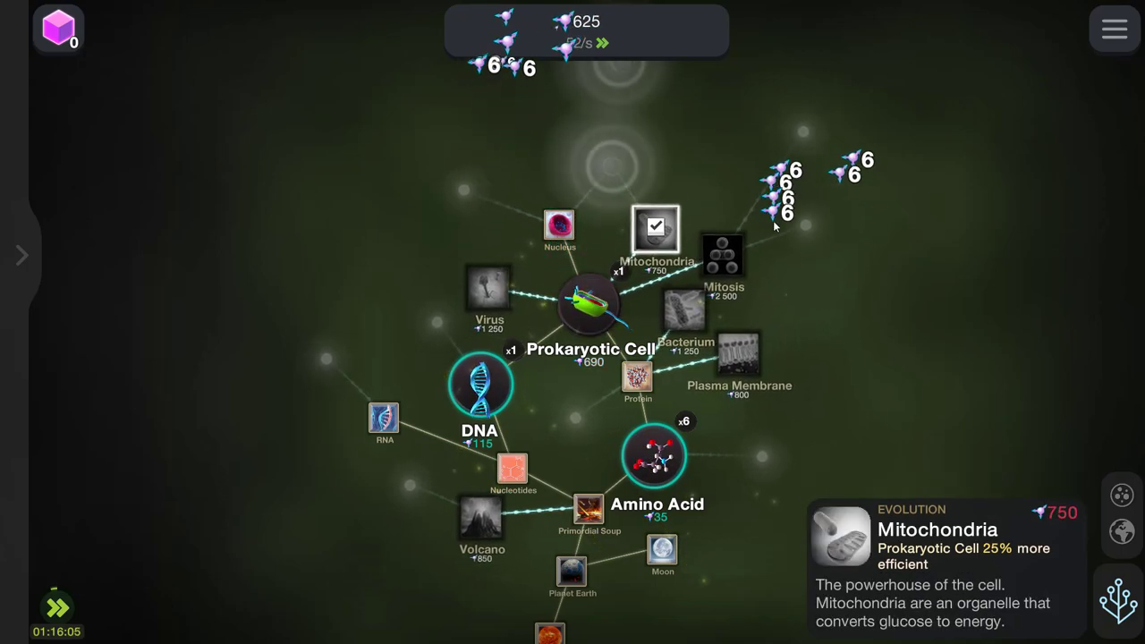
click(787, 230)
click(779, 228)
click(775, 228)
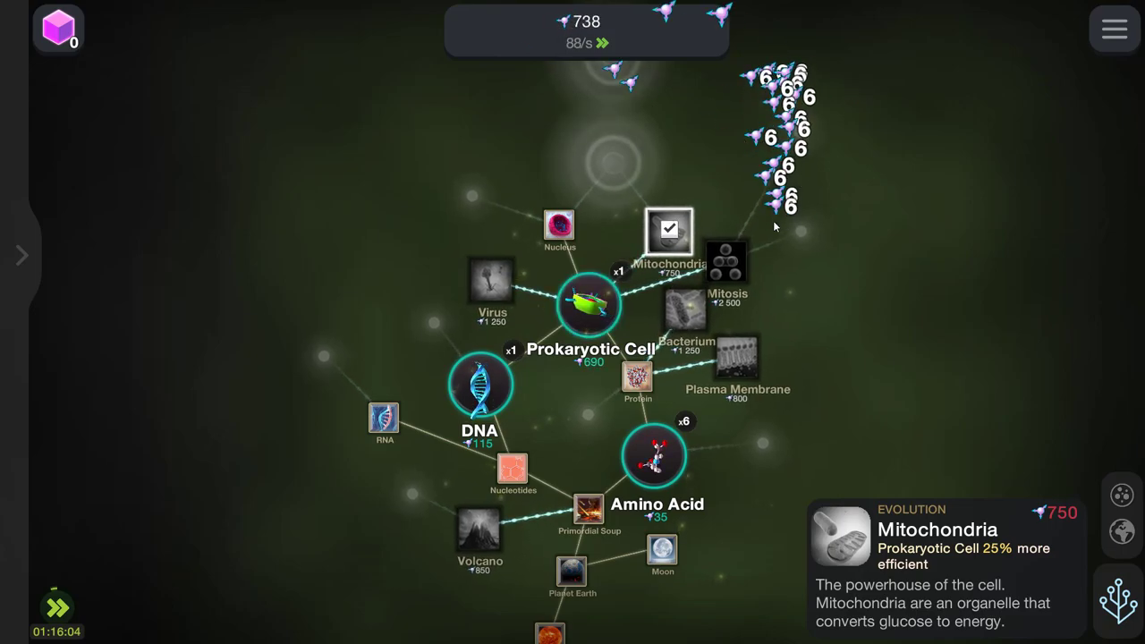
click(693, 223)
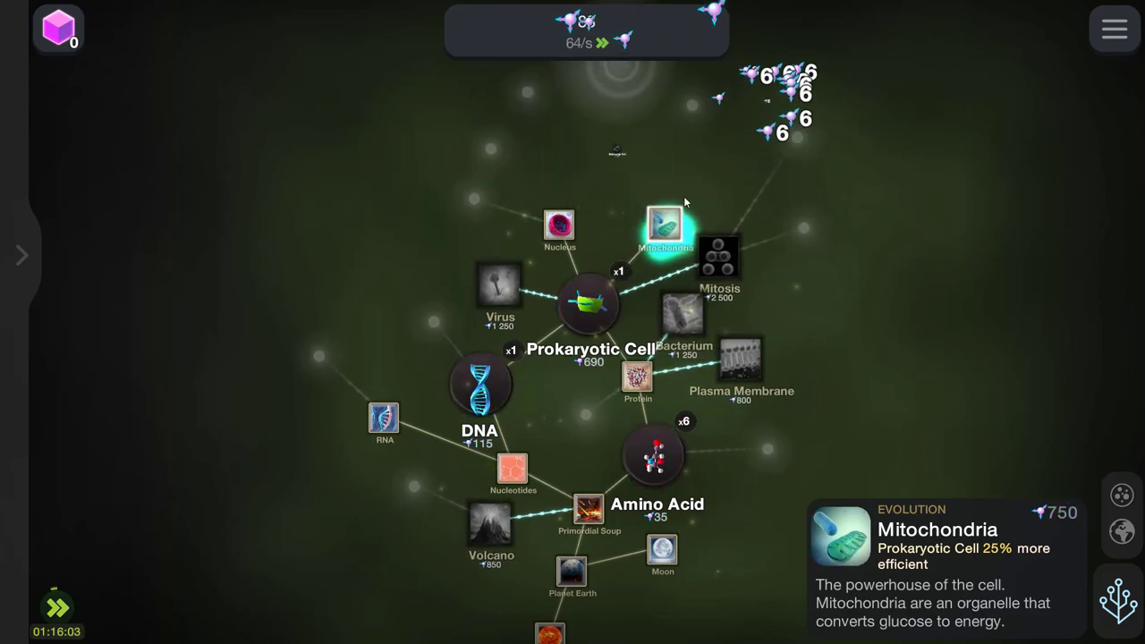
Tap repeatedly for entropy, then research the Plasma Membrane evolution
click(794, 204)
click(793, 203)
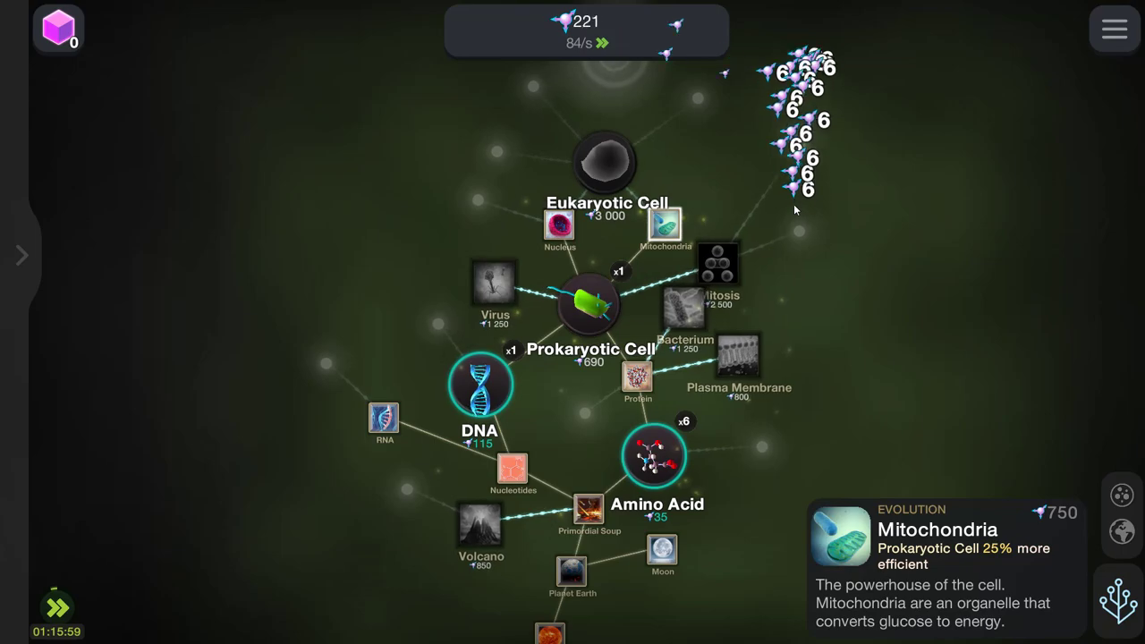
click(794, 204)
click(794, 204)
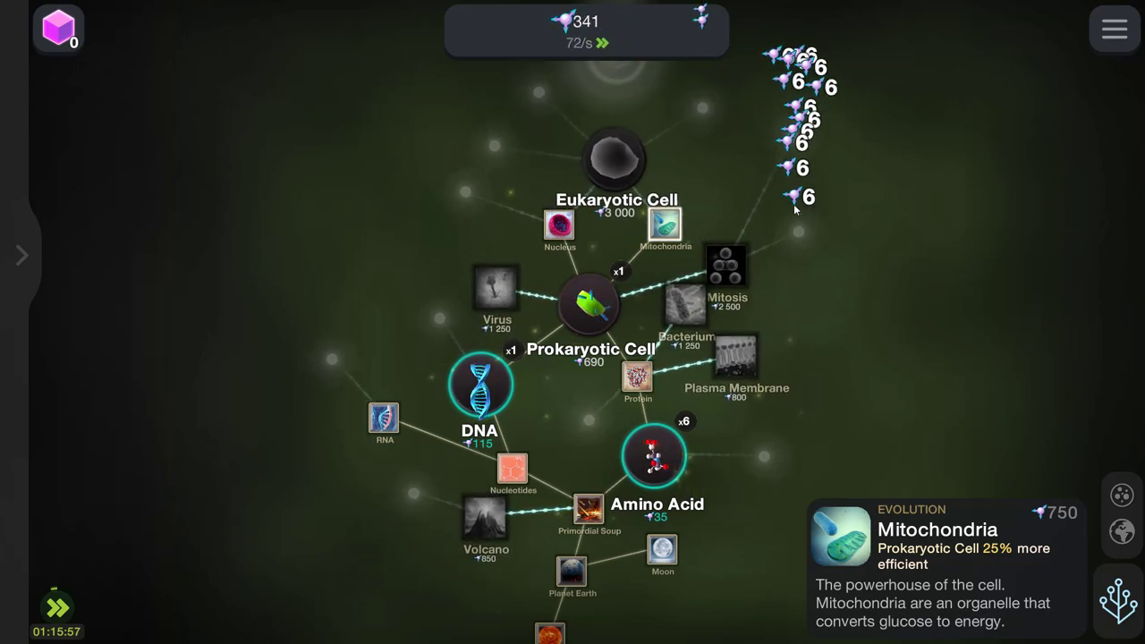
click(793, 204)
click(794, 204)
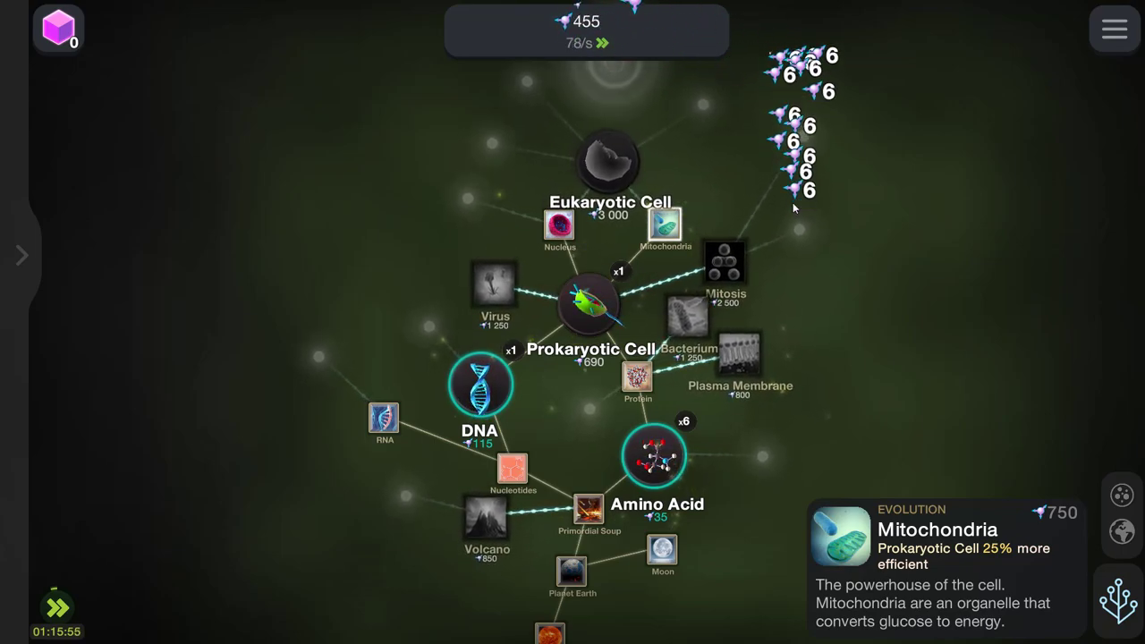
click(793, 206)
click(793, 205)
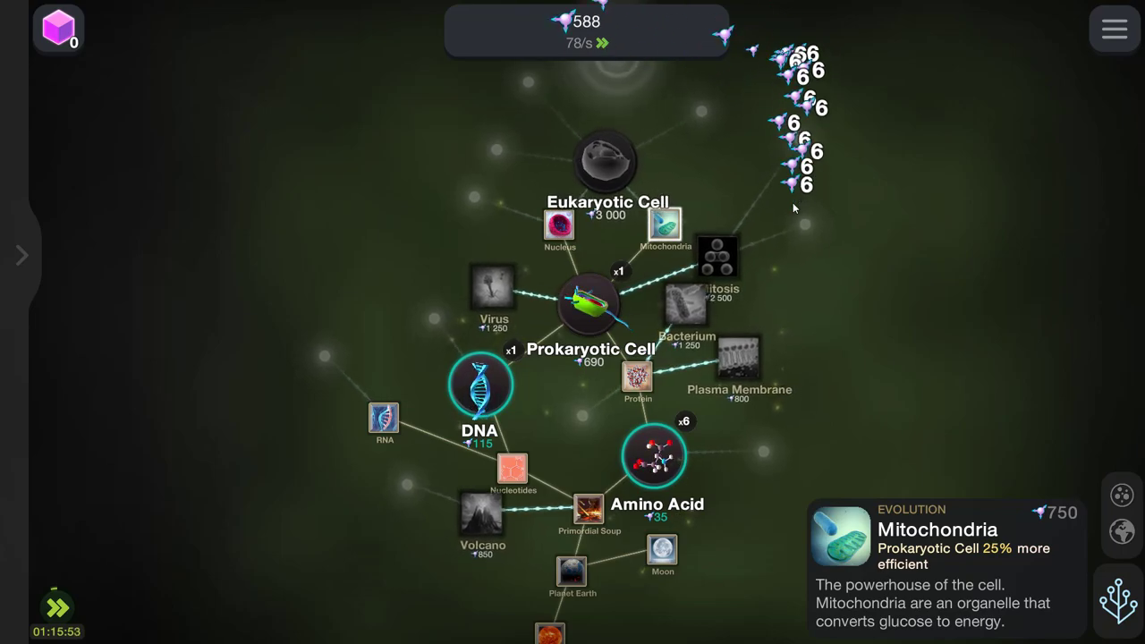
click(792, 208)
click(792, 207)
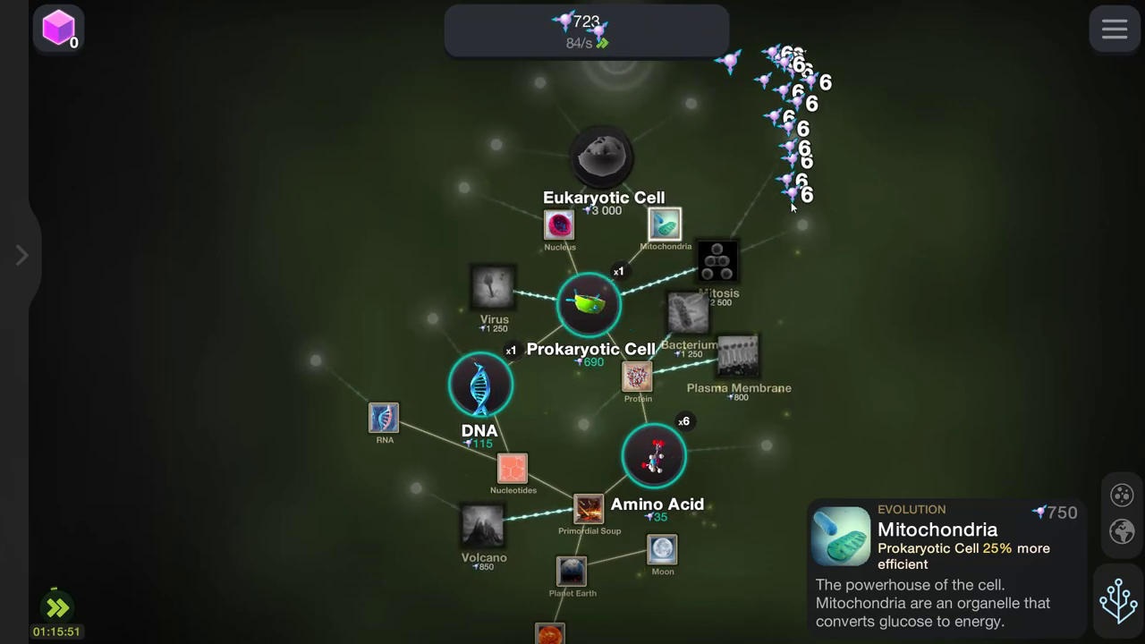
click(790, 206)
click(789, 214)
click(739, 349)
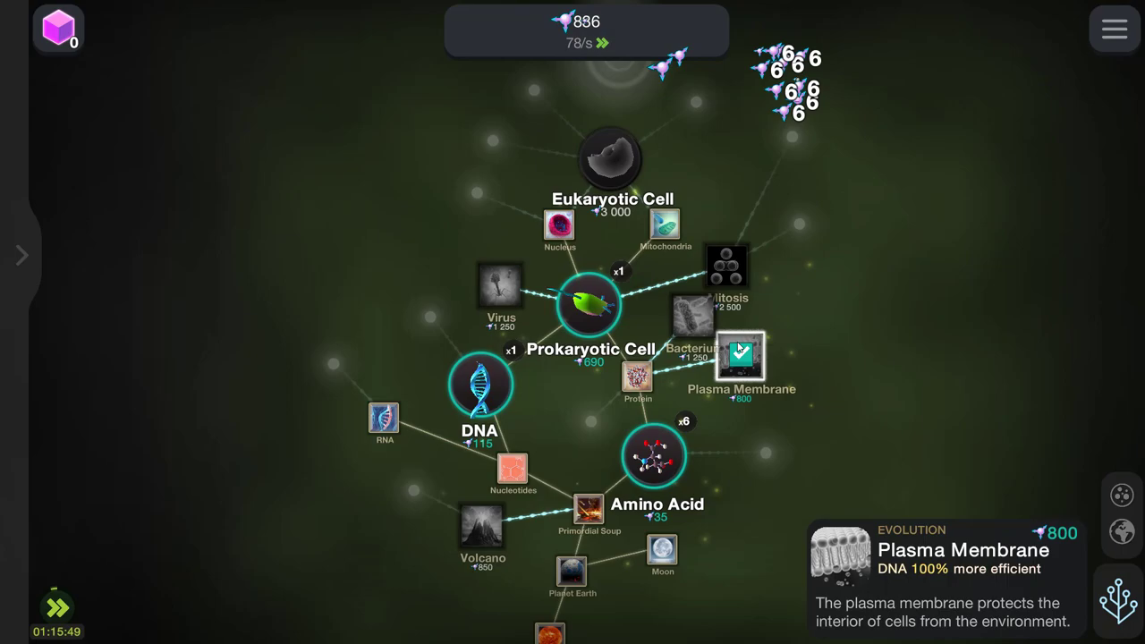
click(813, 268)
Build energy to 1,448 while previewing the 1,250-cost Bacterium evolution
click(810, 277)
click(800, 287)
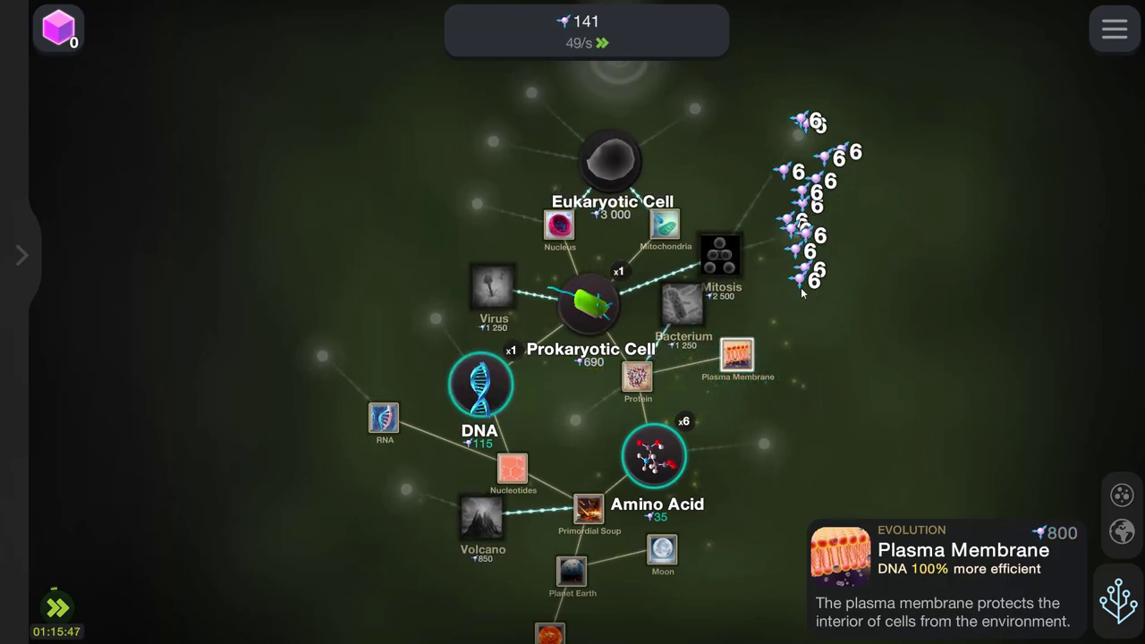
click(801, 291)
click(802, 291)
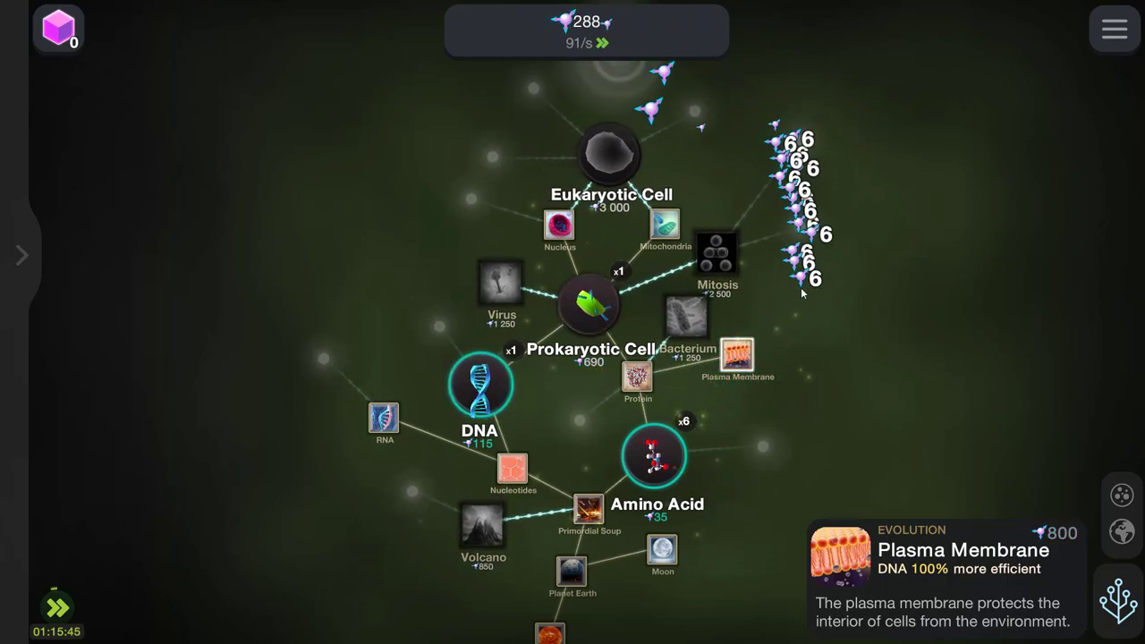
click(711, 309)
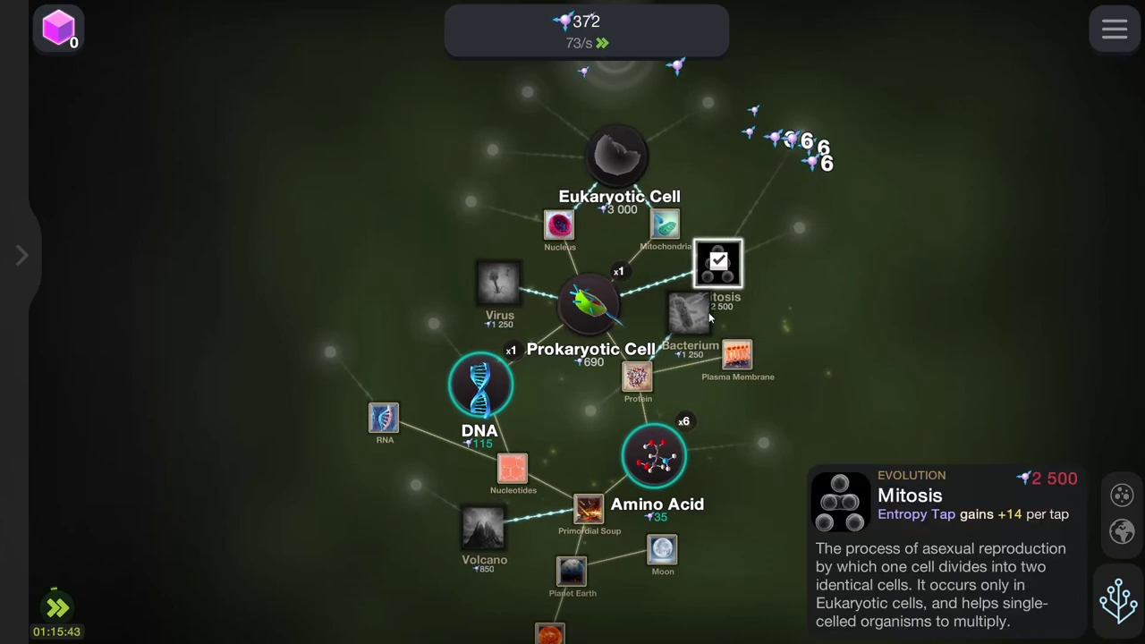
click(752, 297)
click(752, 297)
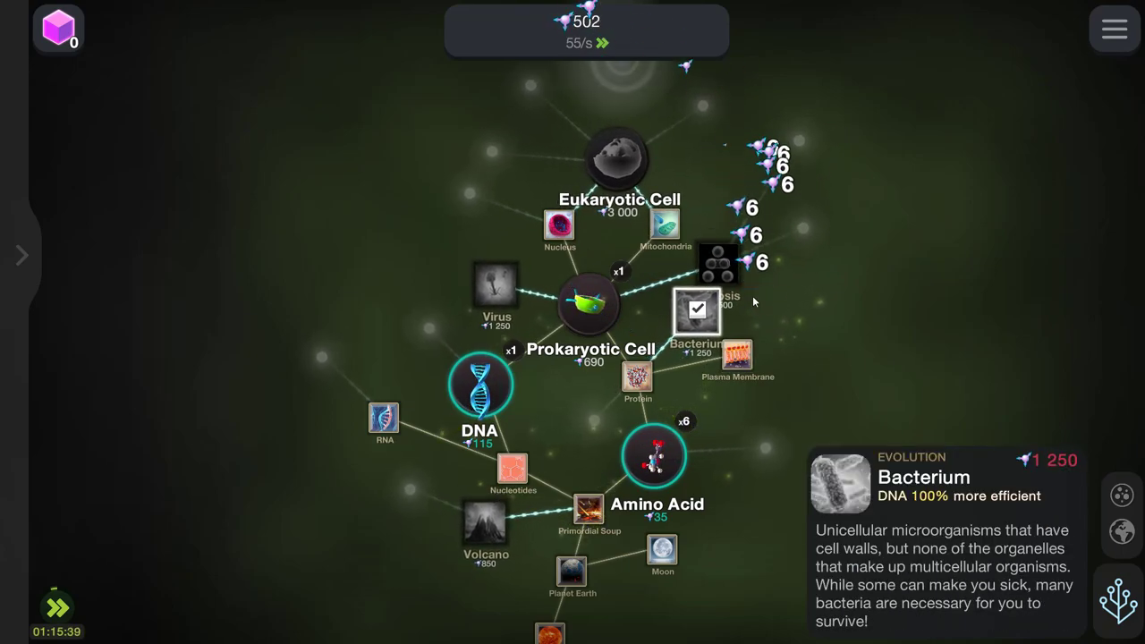
click(753, 302)
click(753, 302)
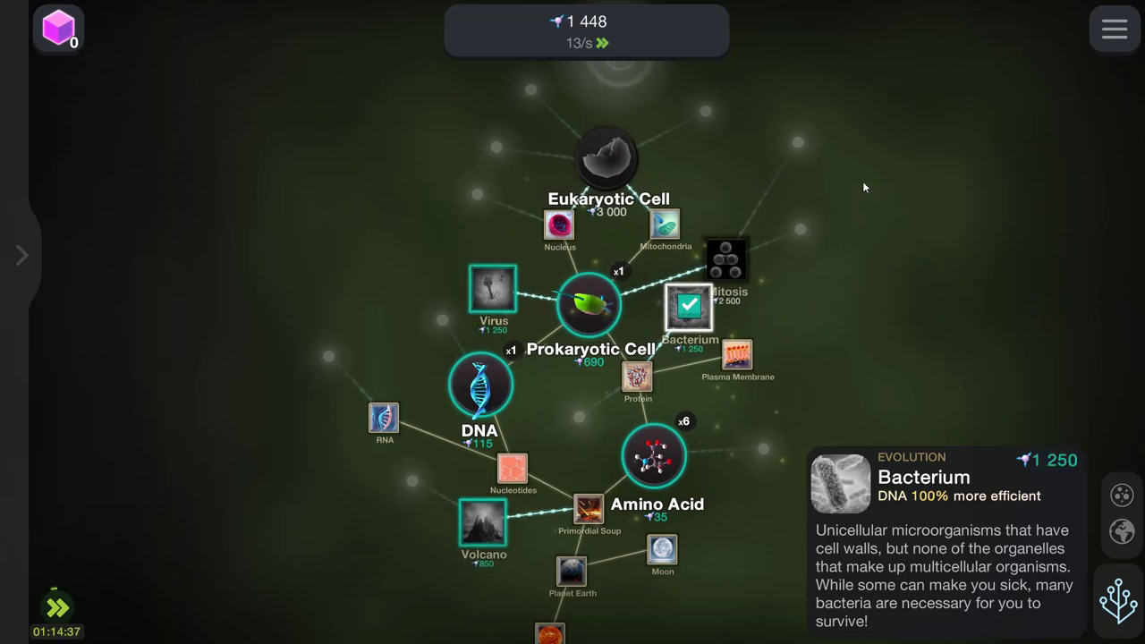
Pan the tree down and research the Volcano evolution
drag(864, 188, 468, 383)
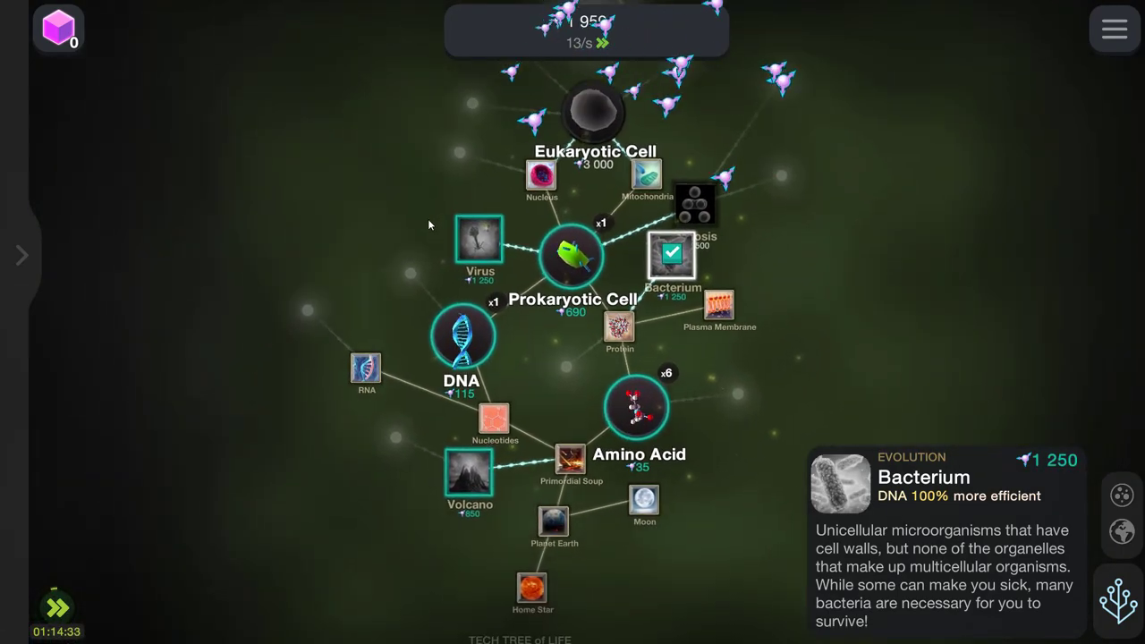
click(469, 472)
click(401, 413)
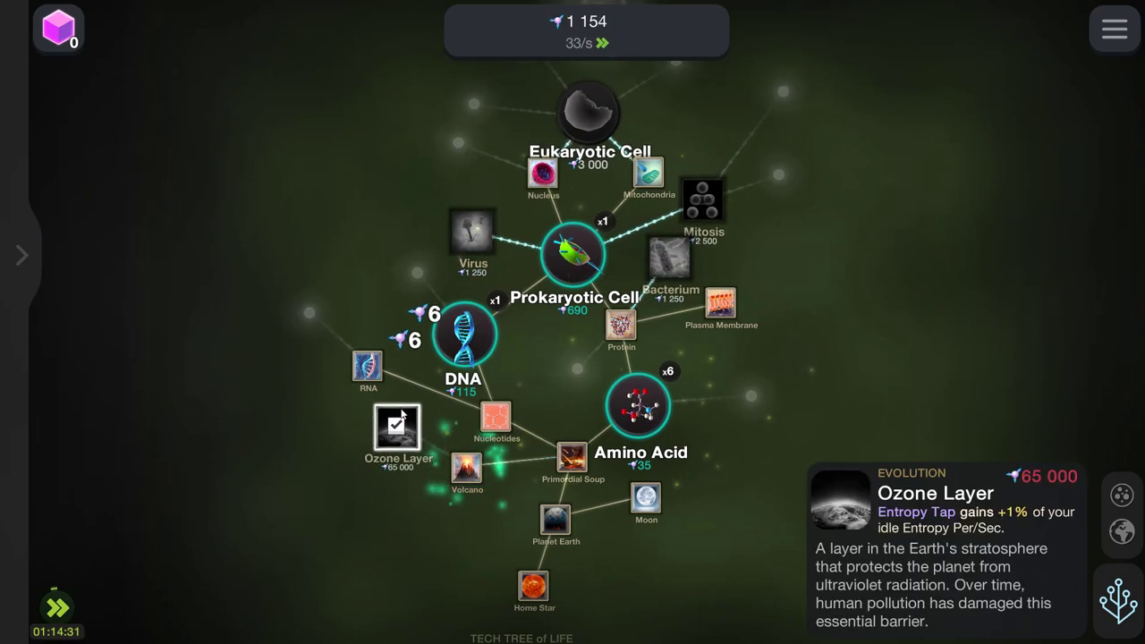
click(406, 258)
click(406, 258)
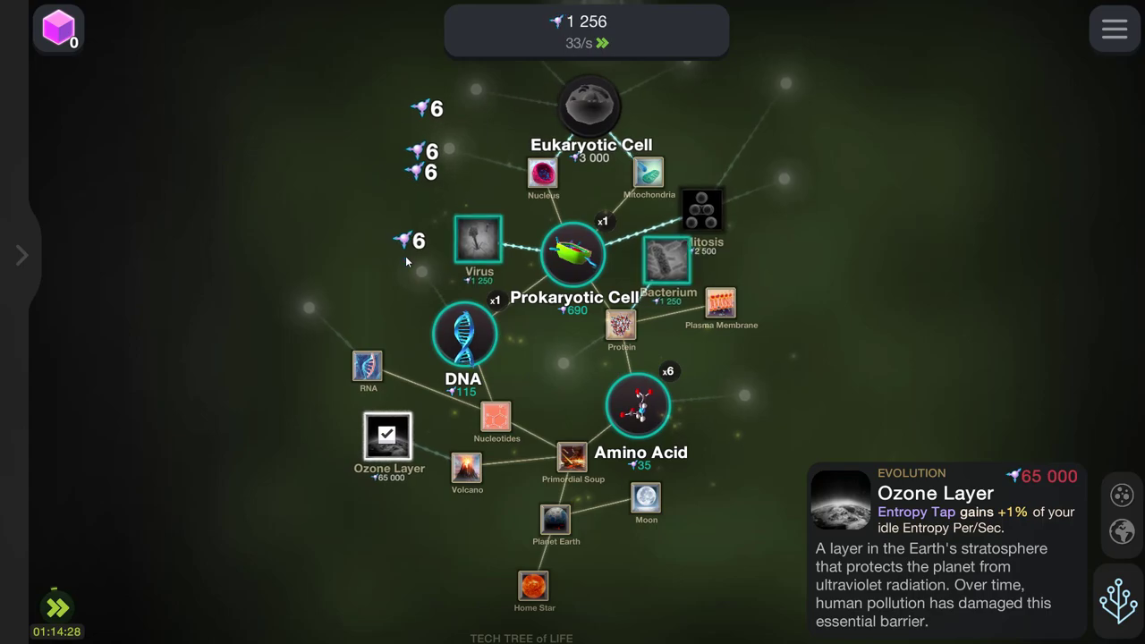
Research the Virus evolution and check the Life upgrade list
click(480, 229)
click(685, 258)
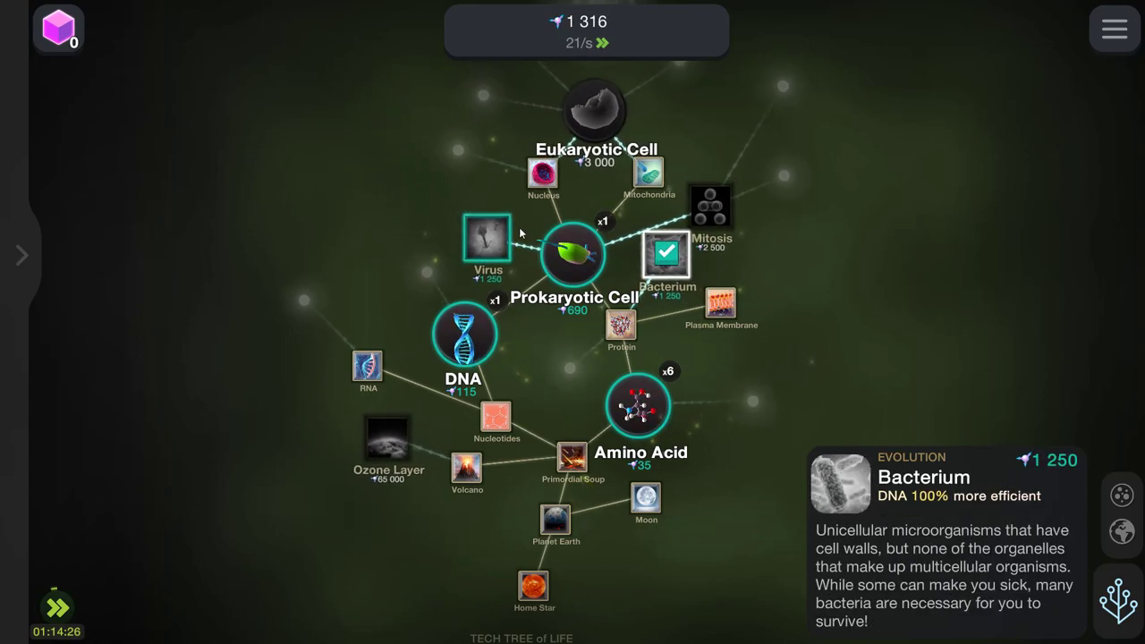
click(488, 238)
click(22, 255)
click(84, 19)
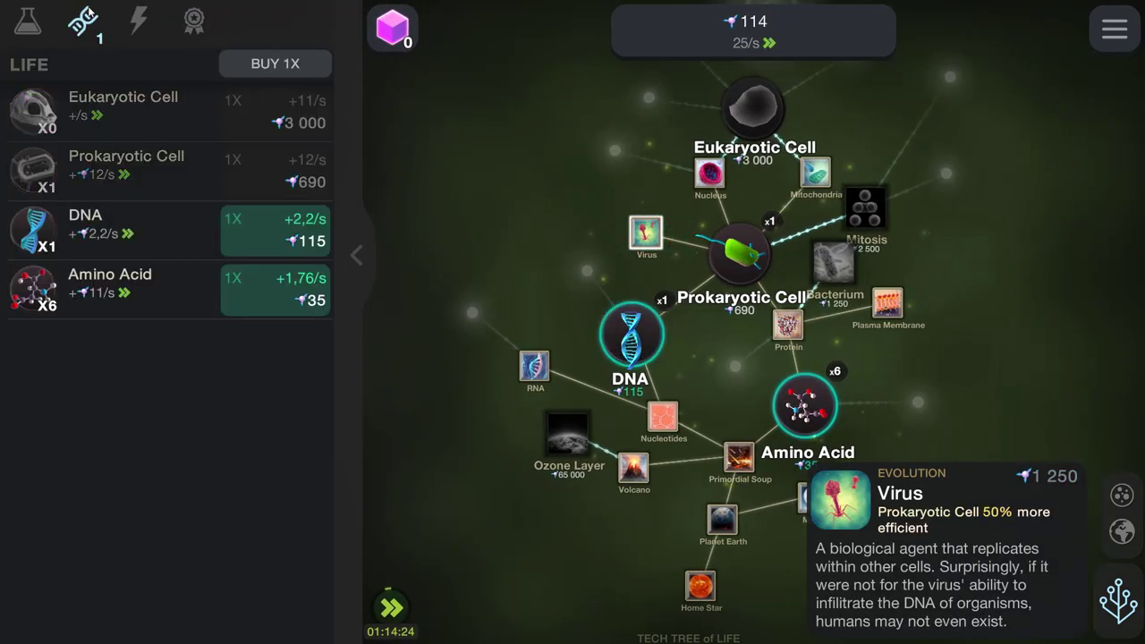
click(369, 238)
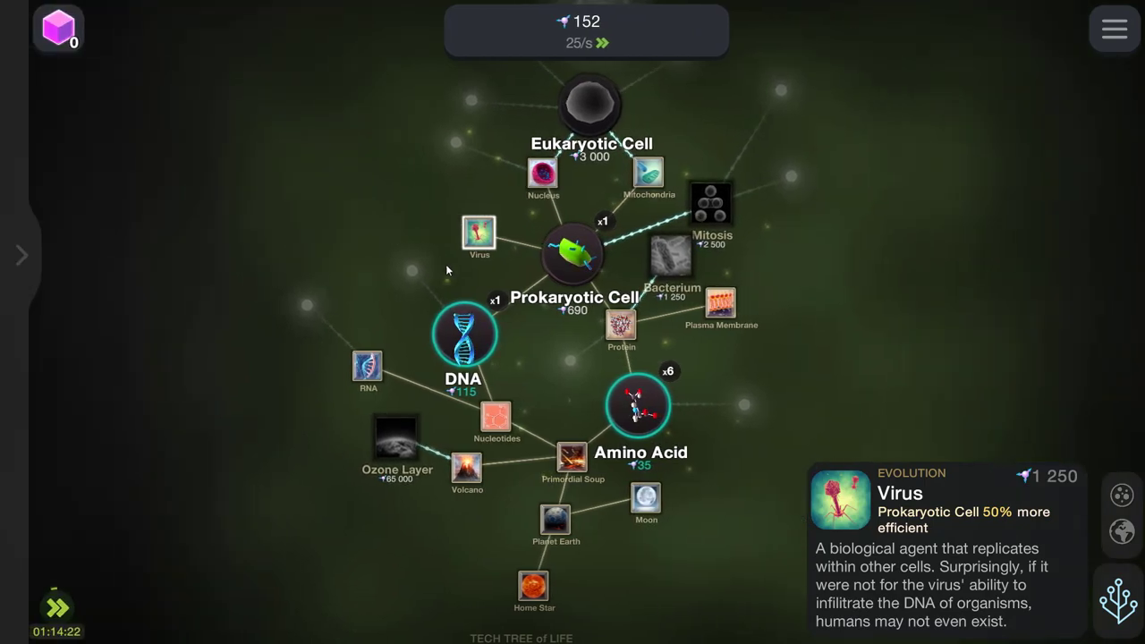
Tap repeatedly to rebuild energy past 645 at 103 per second
click(373, 231)
click(373, 232)
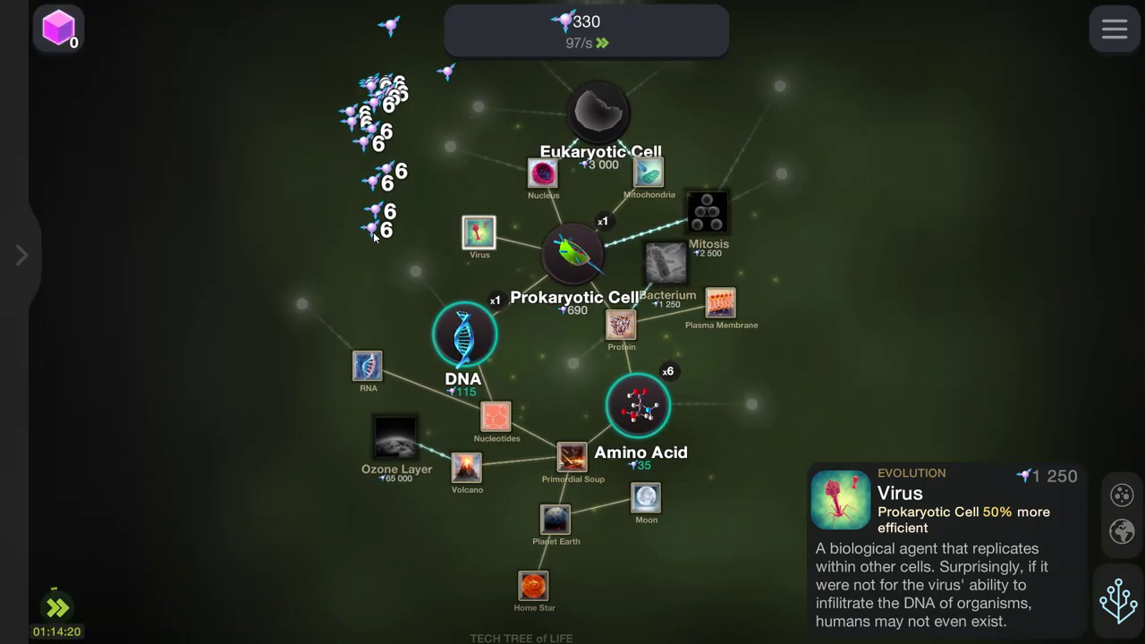
click(373, 232)
click(373, 231)
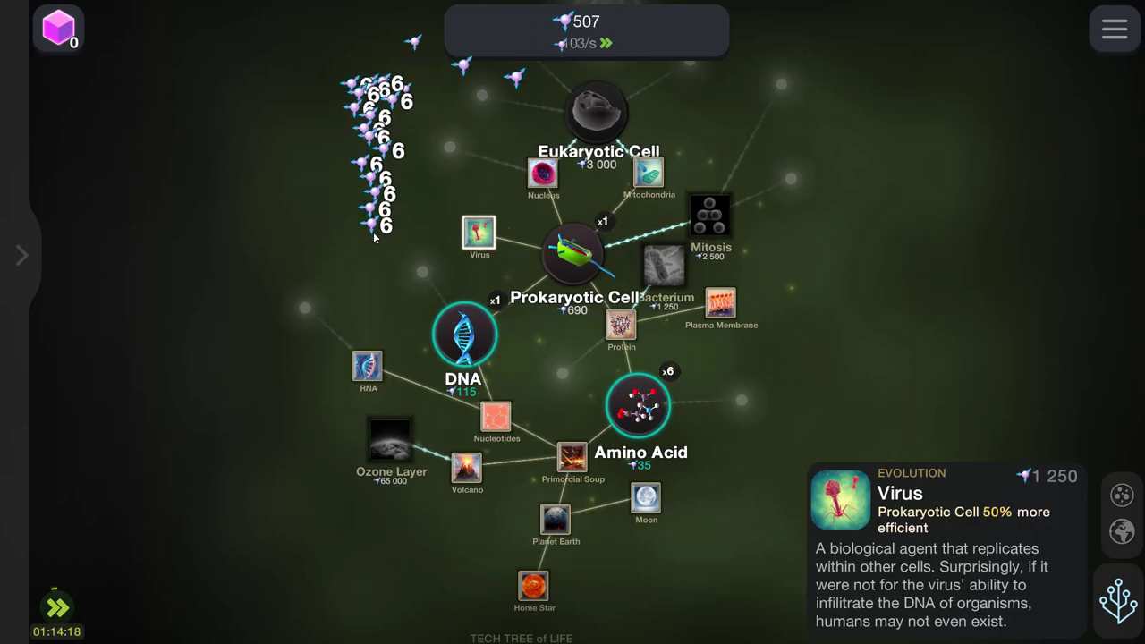
click(373, 231)
Tap for entropy and buy the 1,250-cost Bacterium evolution
click(373, 232)
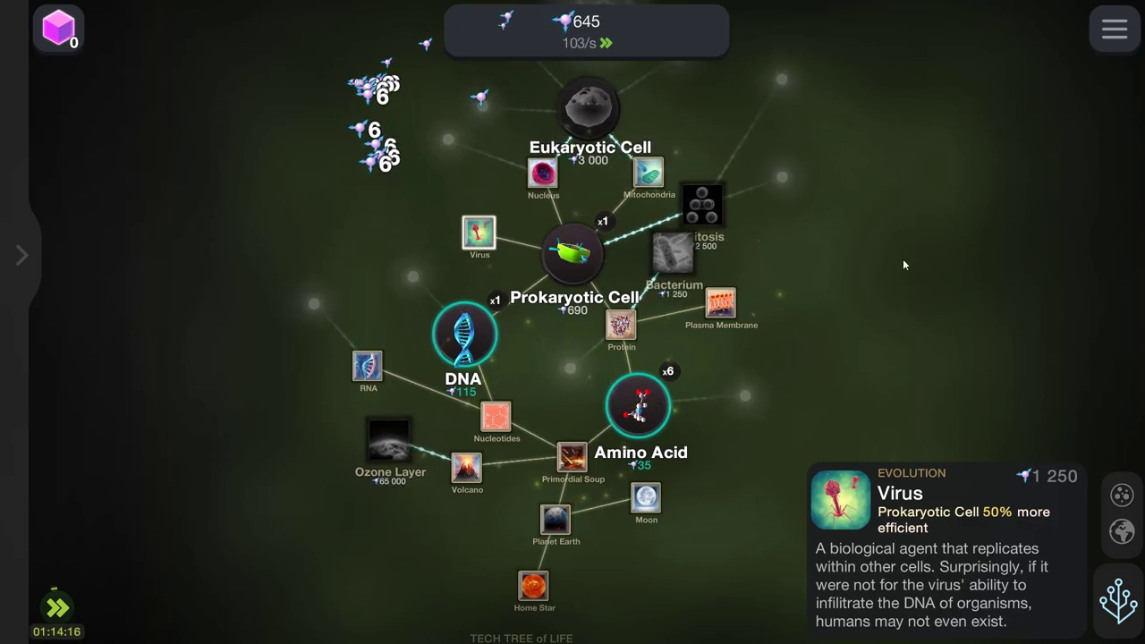
click(850, 264)
click(809, 266)
click(742, 276)
click(721, 284)
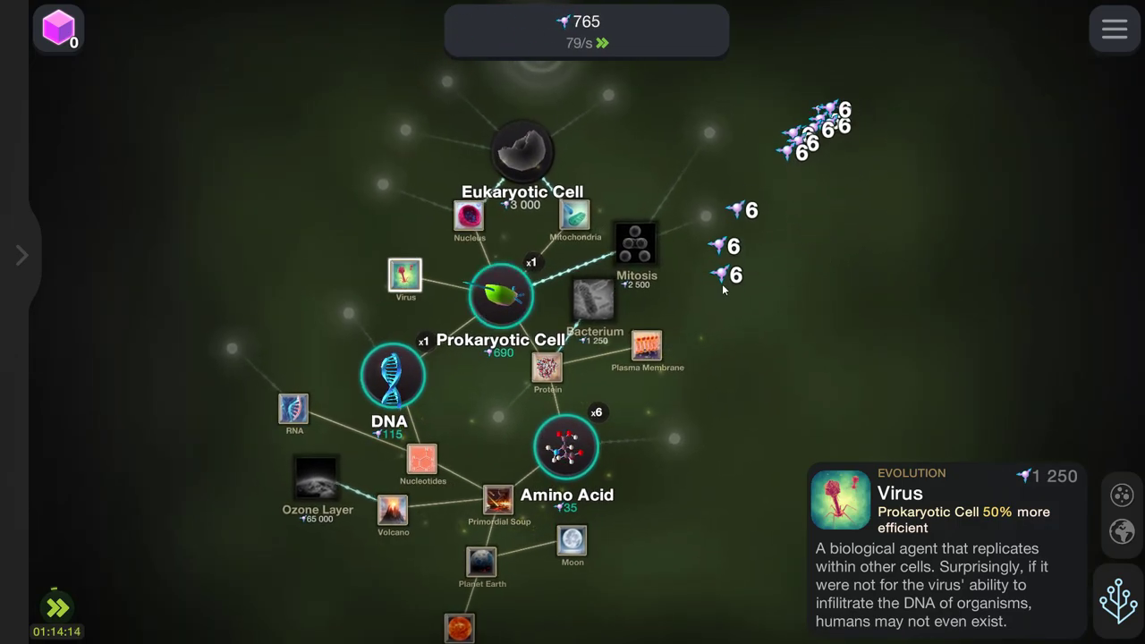
click(722, 284)
click(722, 283)
click(722, 283)
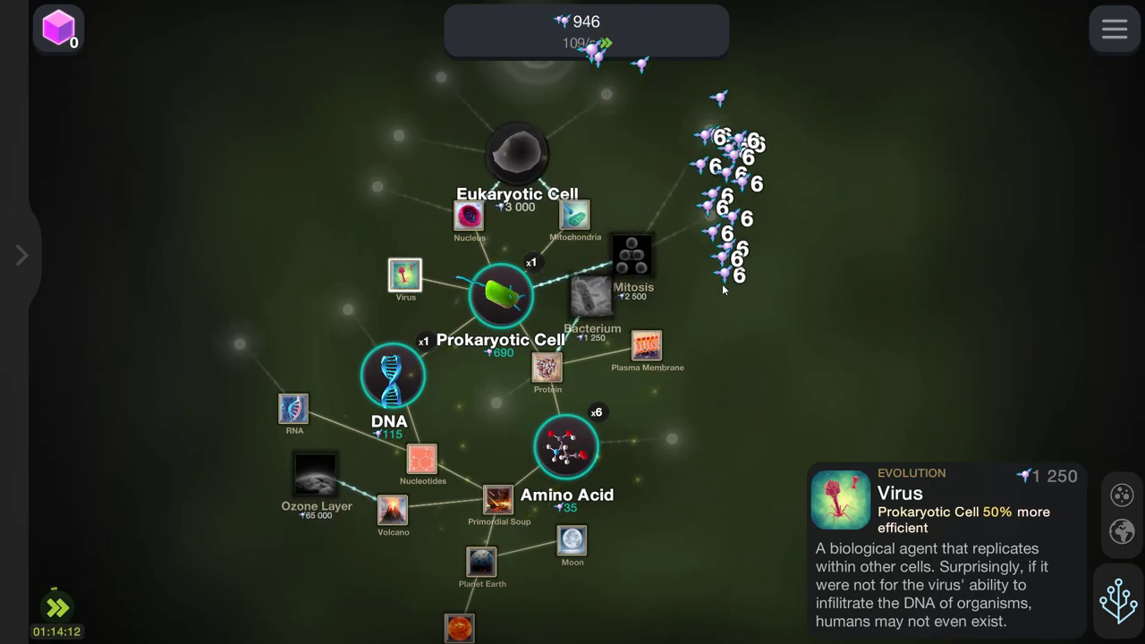
click(722, 283)
click(722, 284)
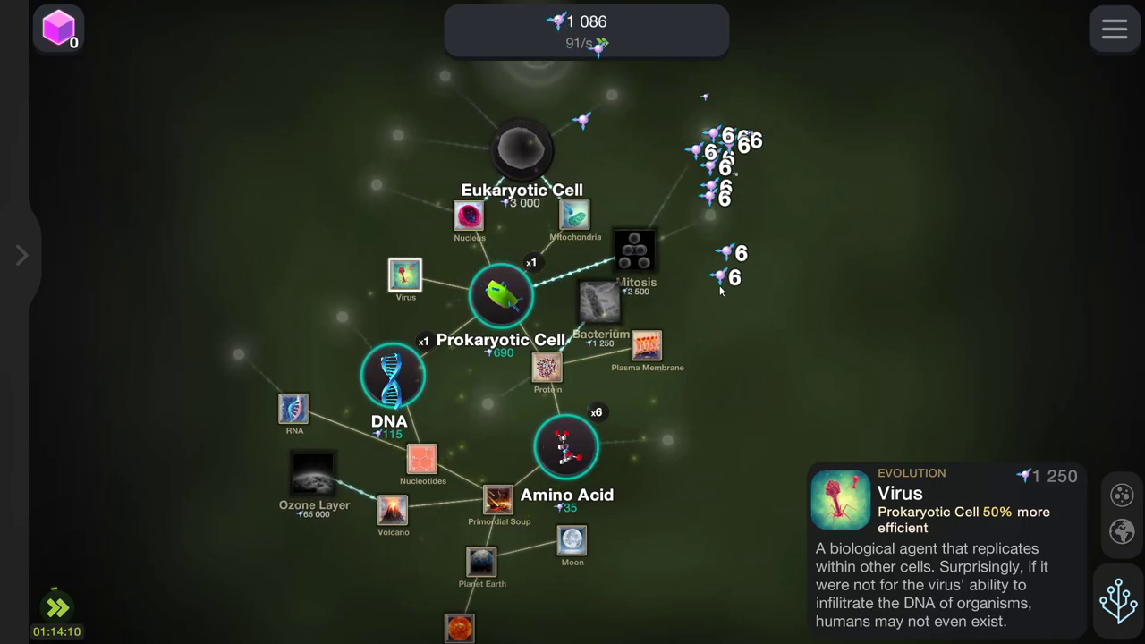
click(720, 286)
click(720, 287)
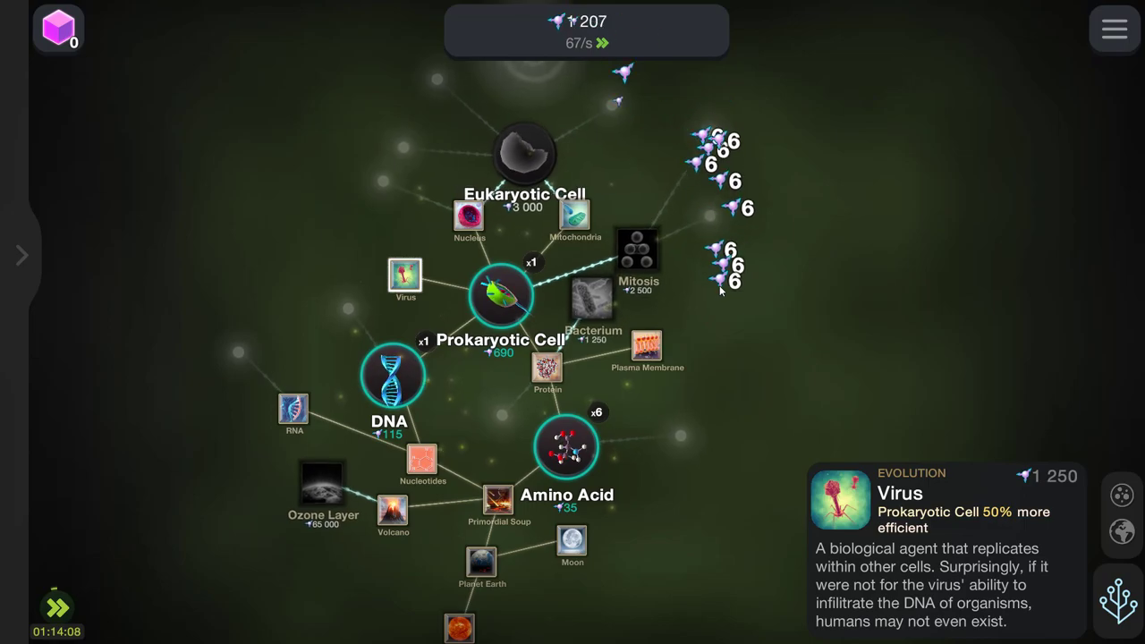
click(577, 297)
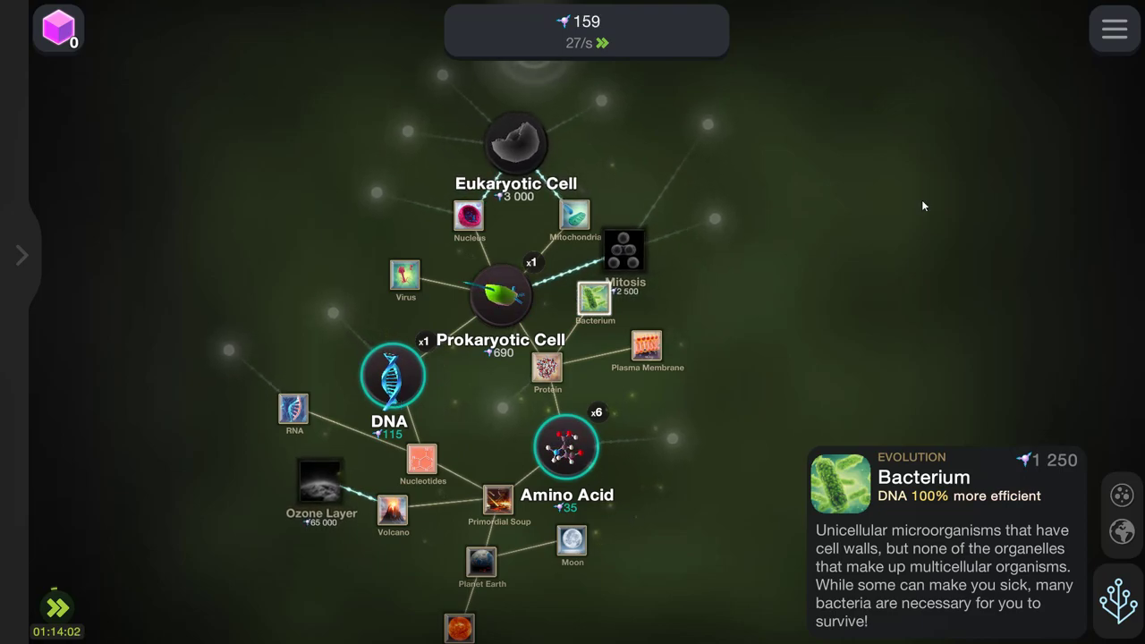
Tap repeatedly to reach 1,505 energy and preview the 2,500-cost Mitosis evolution
click(700, 230)
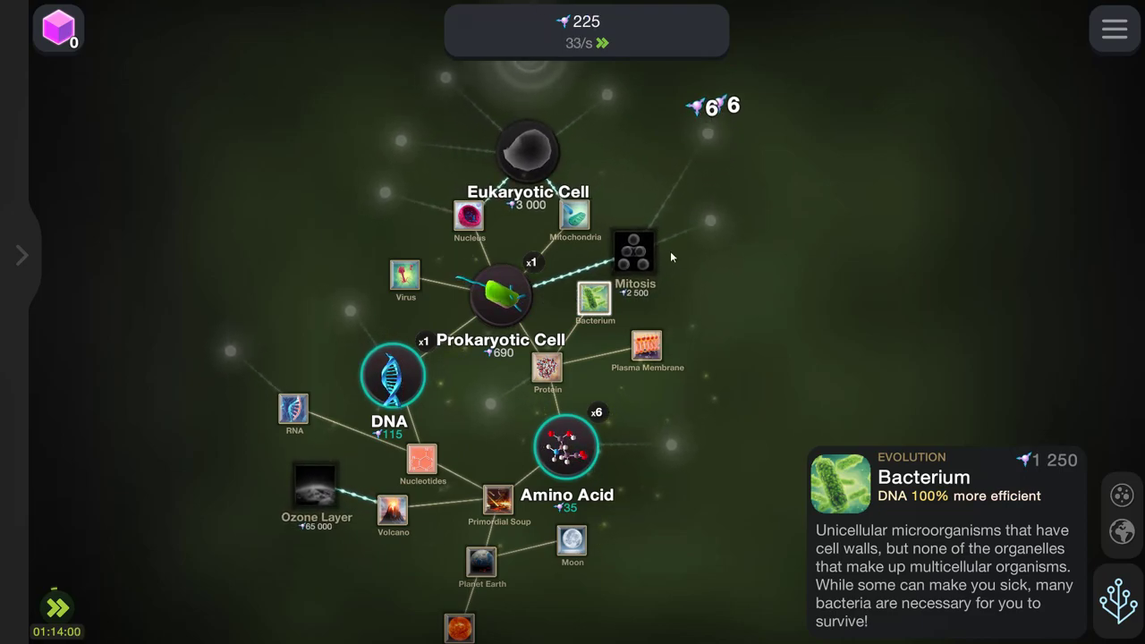
click(700, 299)
click(700, 299)
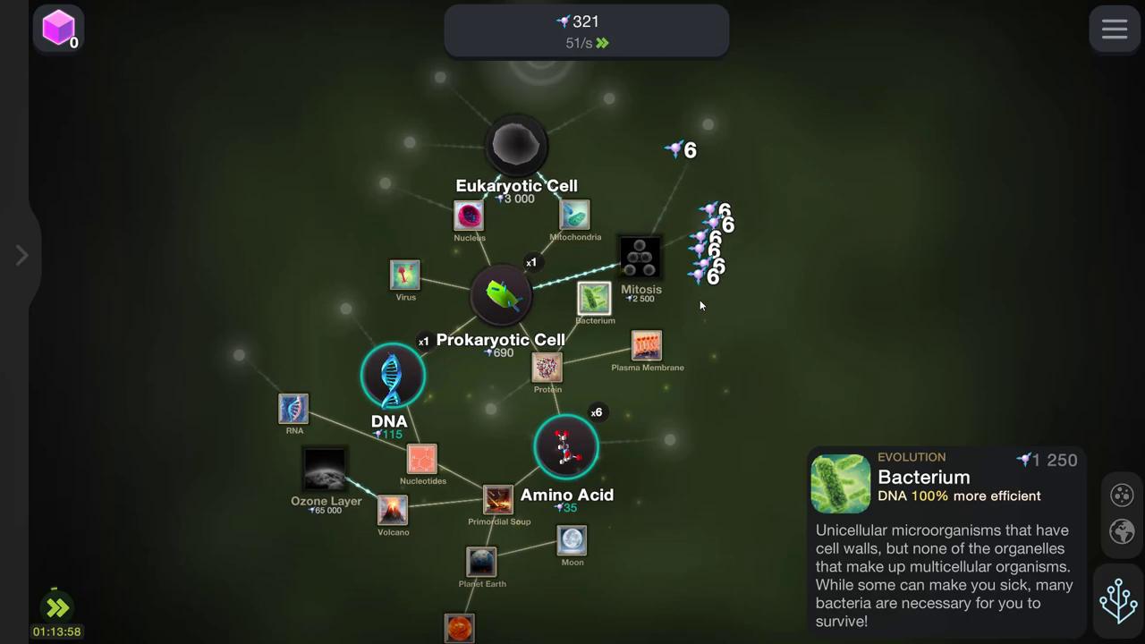
click(700, 299)
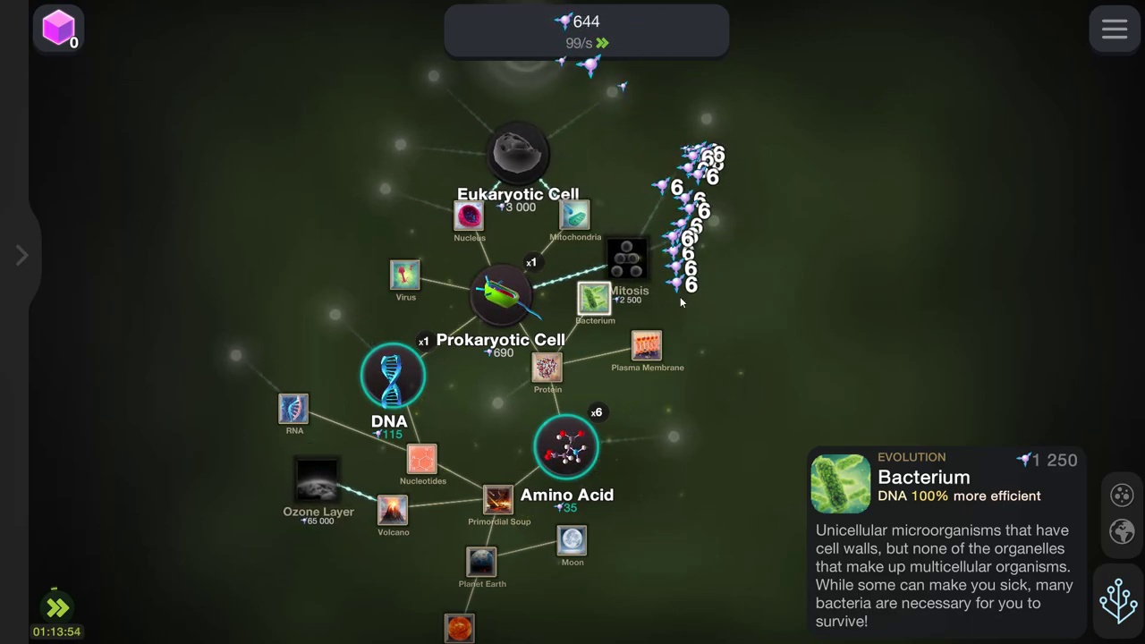
click(680, 303)
click(680, 298)
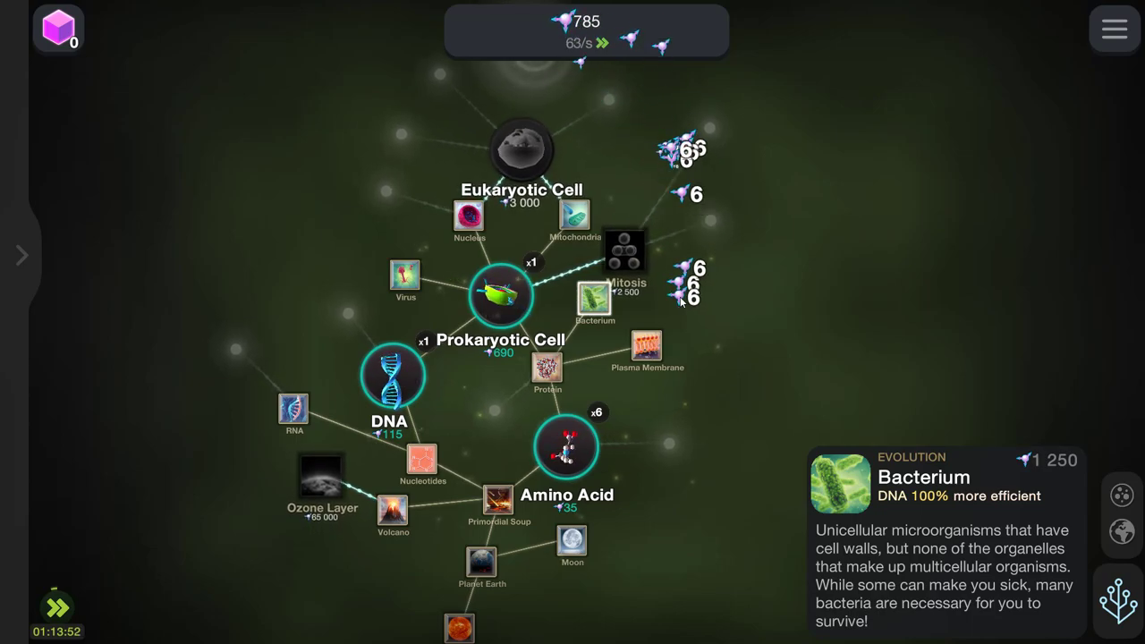
click(680, 298)
click(680, 298)
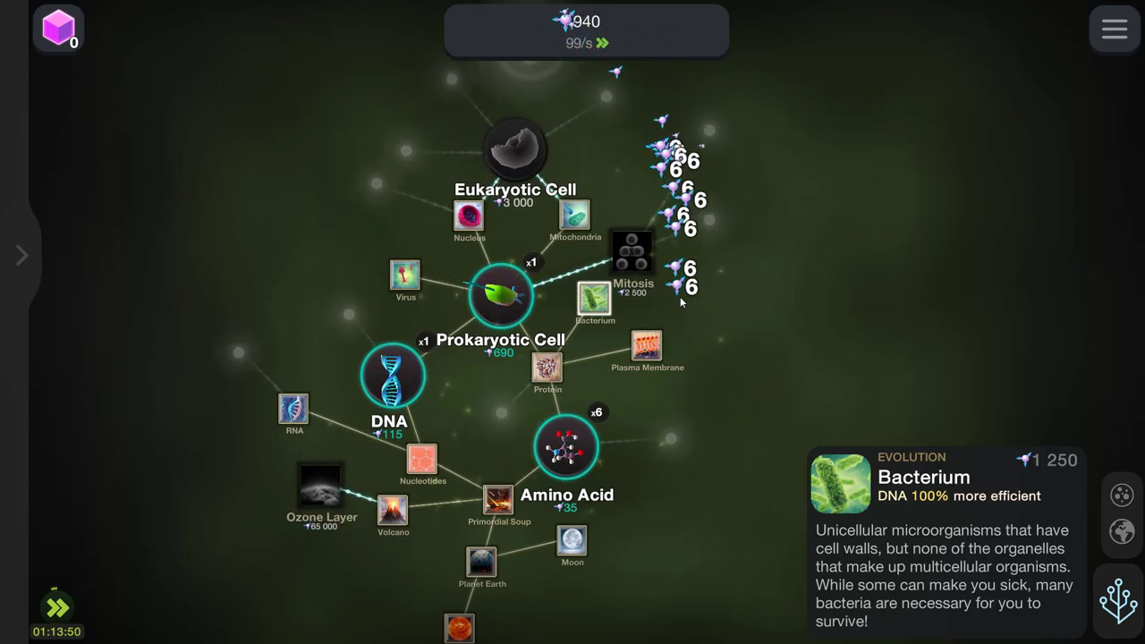
click(679, 298)
click(680, 299)
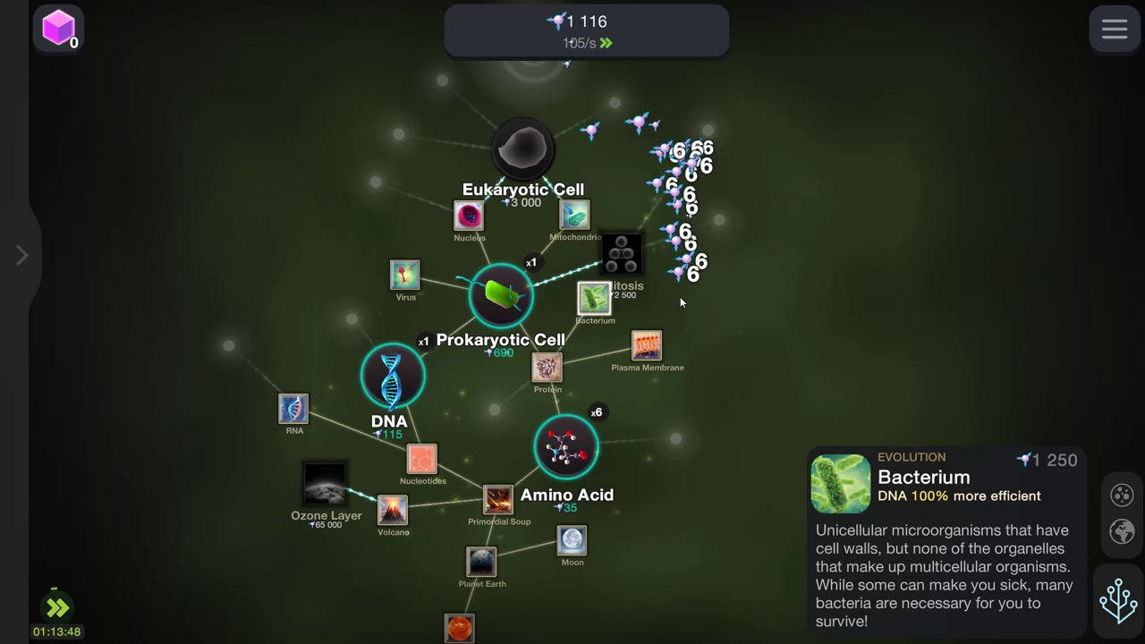
click(680, 300)
click(679, 299)
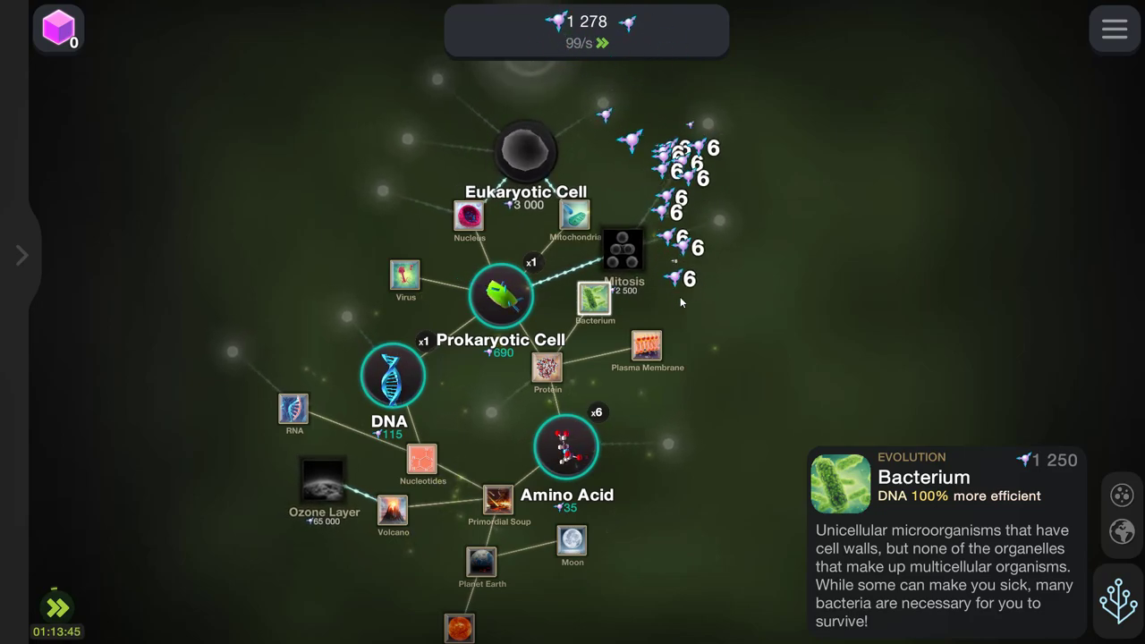
click(680, 300)
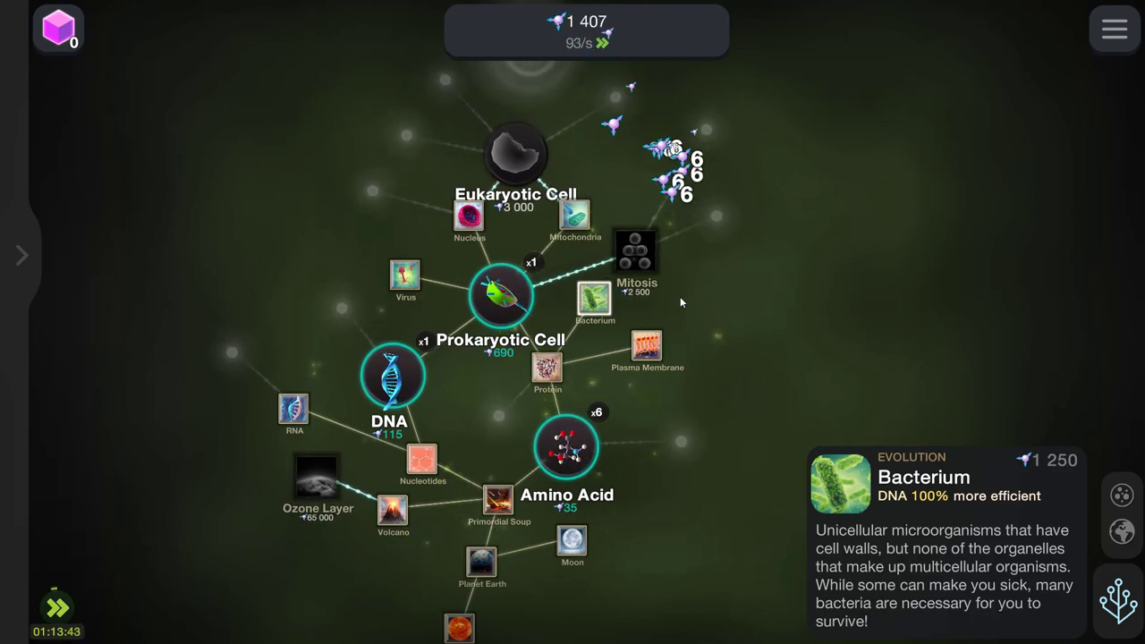
click(673, 291)
View the Mitosis details and tap until energy reaches 2,552, covering its 2,500 cost
click(676, 282)
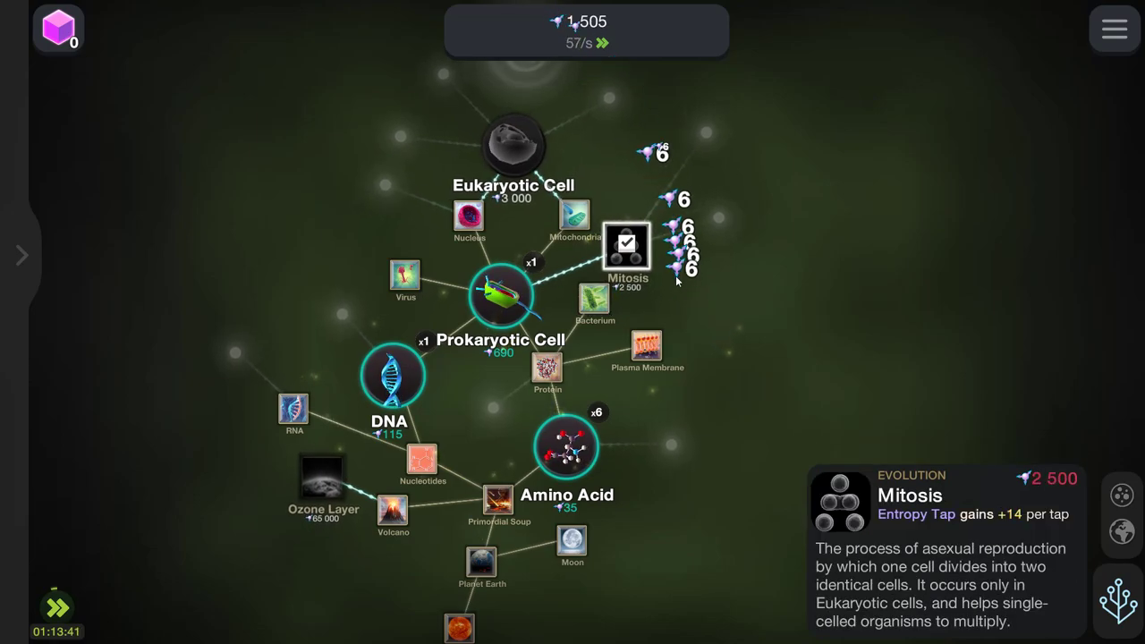
click(677, 280)
click(677, 281)
click(677, 281)
click(677, 281)
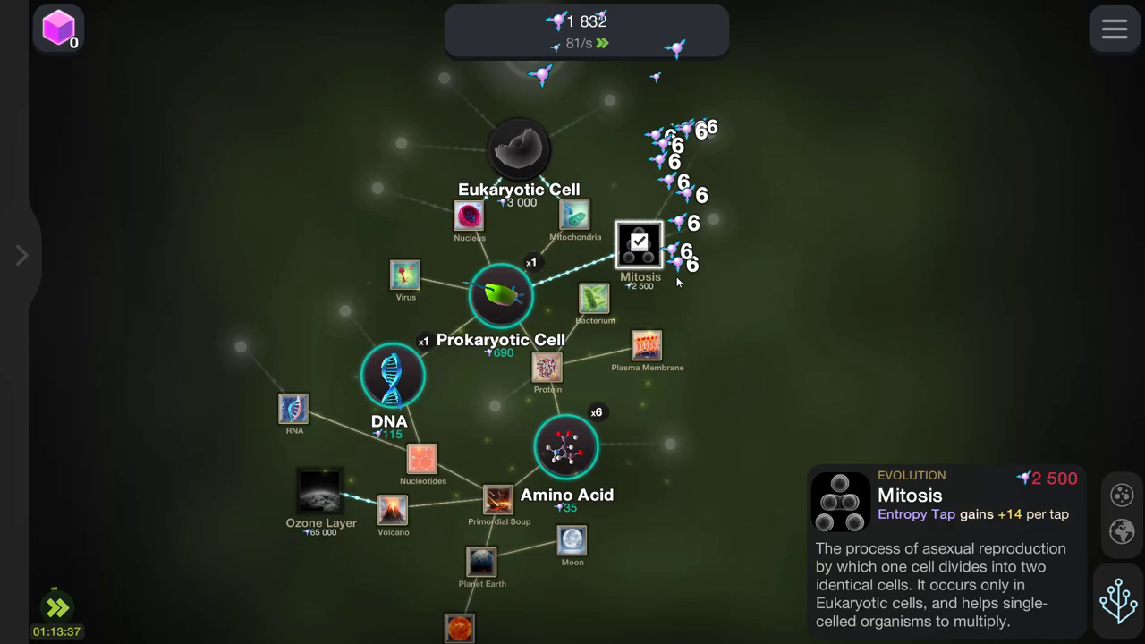
click(677, 280)
click(677, 281)
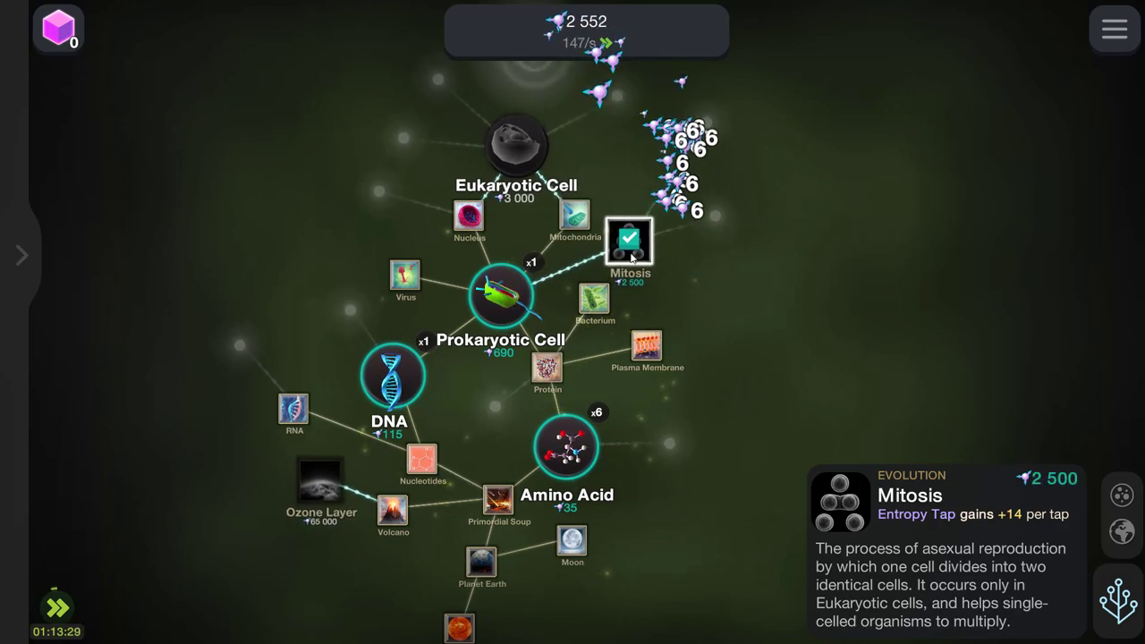
Tap for entropy, preview Asexual Reproduction, and buy a Eukaryotic Cell for 3,000
click(687, 301)
click(687, 301)
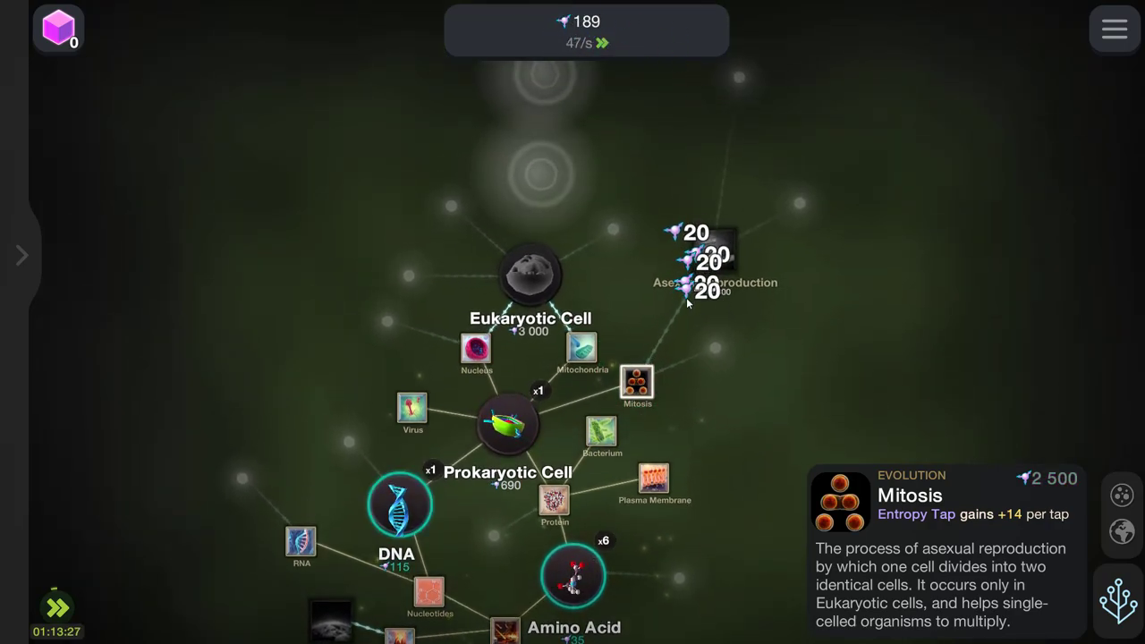
click(687, 301)
click(687, 301)
click(687, 303)
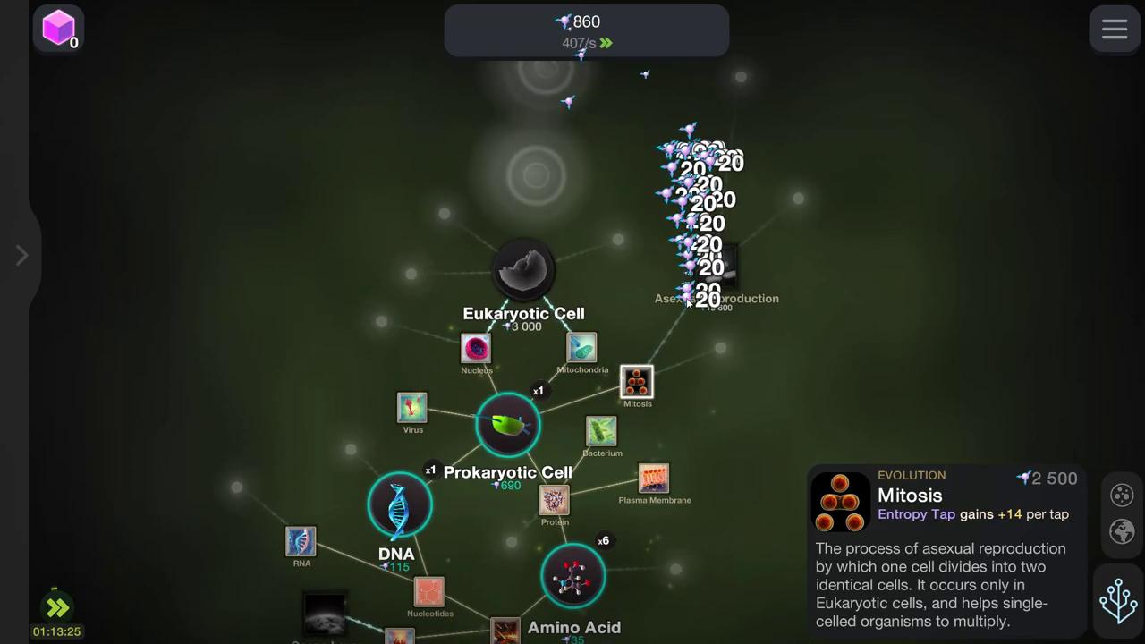
click(687, 302)
click(706, 281)
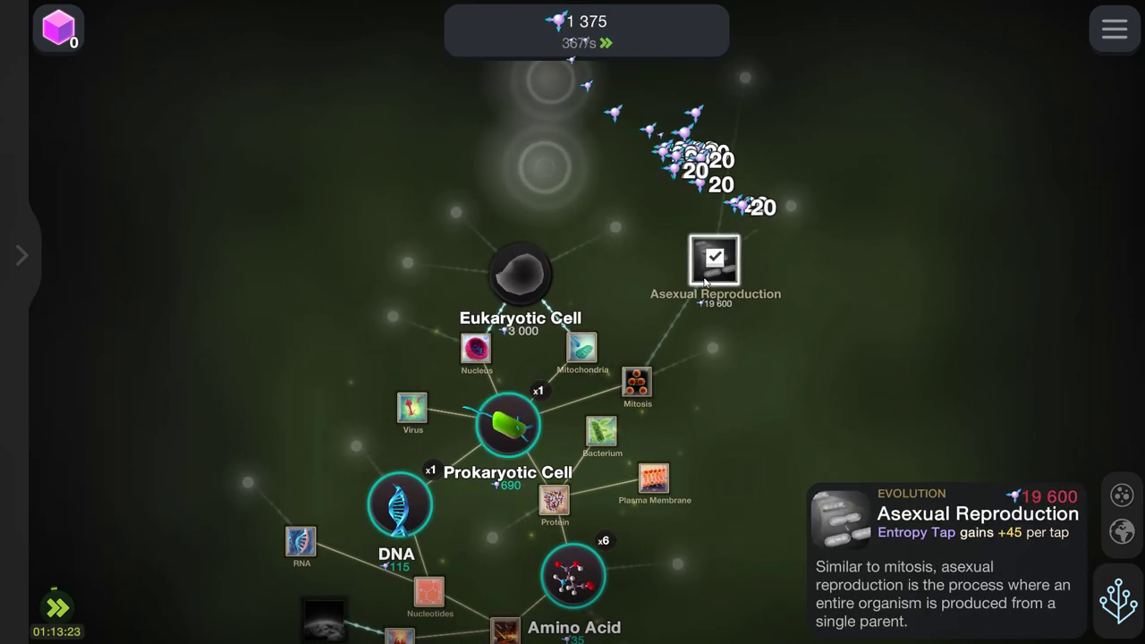
click(617, 293)
click(617, 294)
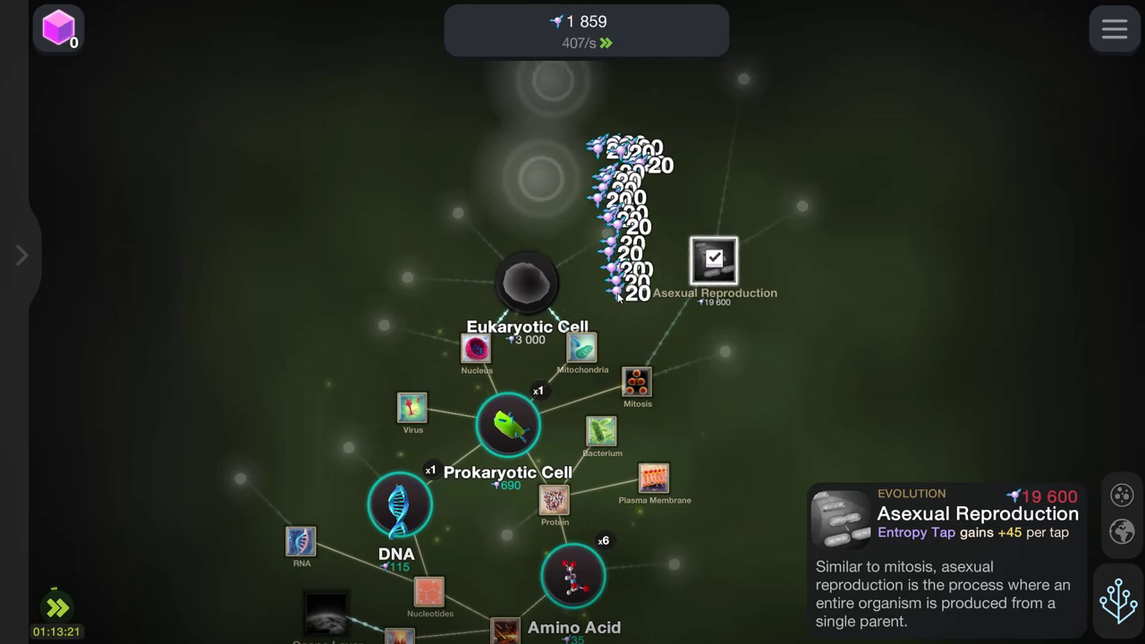
click(617, 293)
click(617, 297)
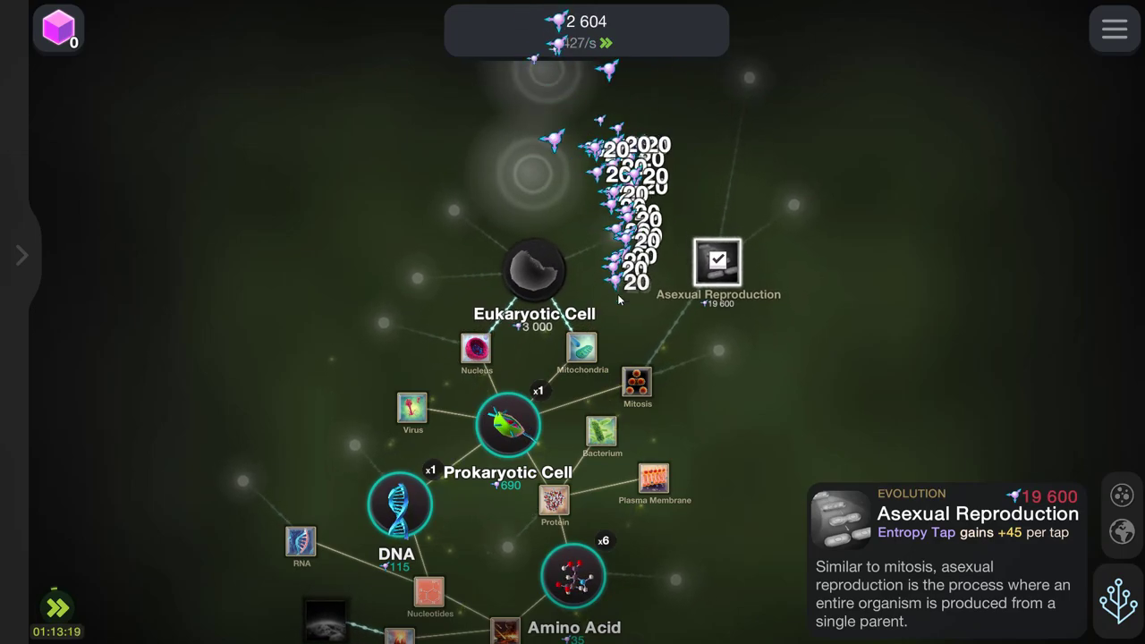
click(617, 297)
click(531, 275)
click(531, 275)
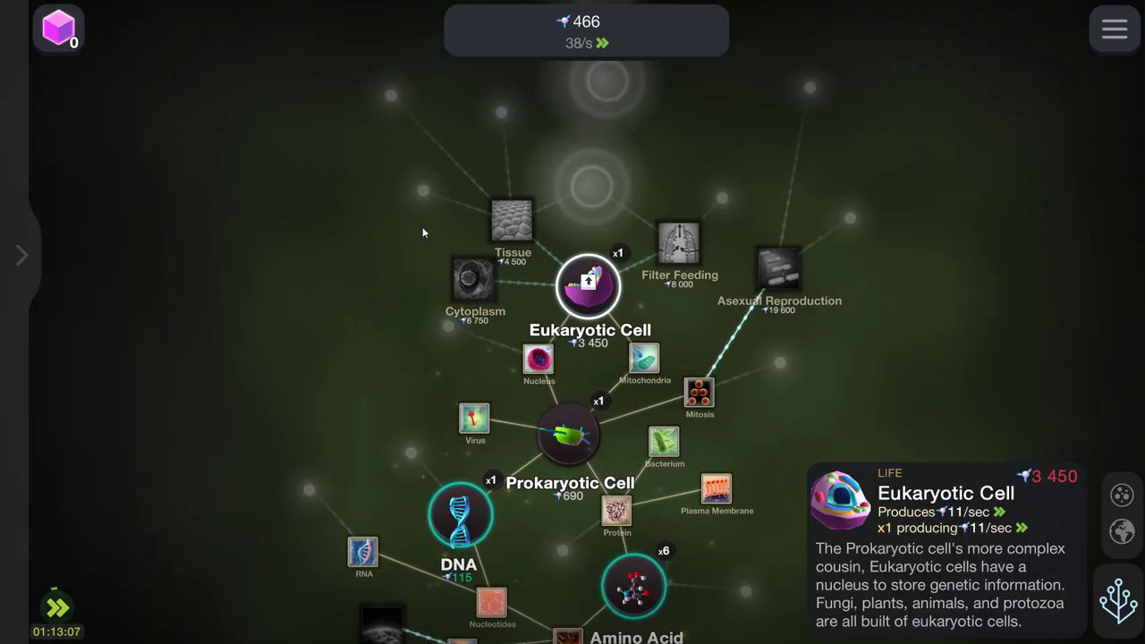
Tap for entropy and check purchases in the Life forms list
click(422, 226)
click(422, 226)
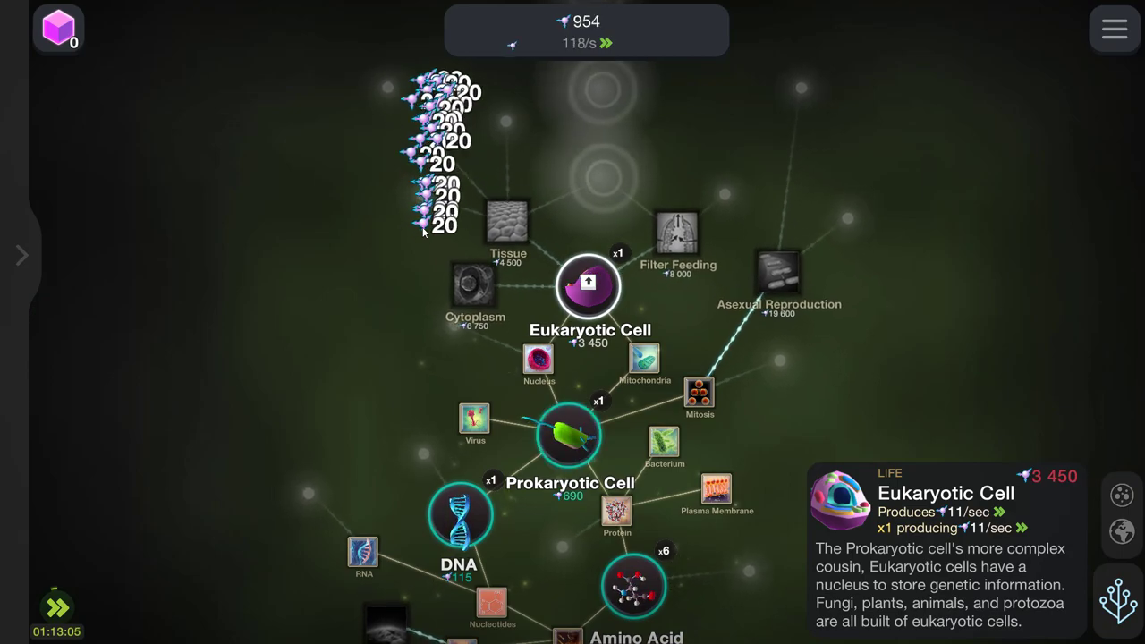
click(422, 227)
click(422, 227)
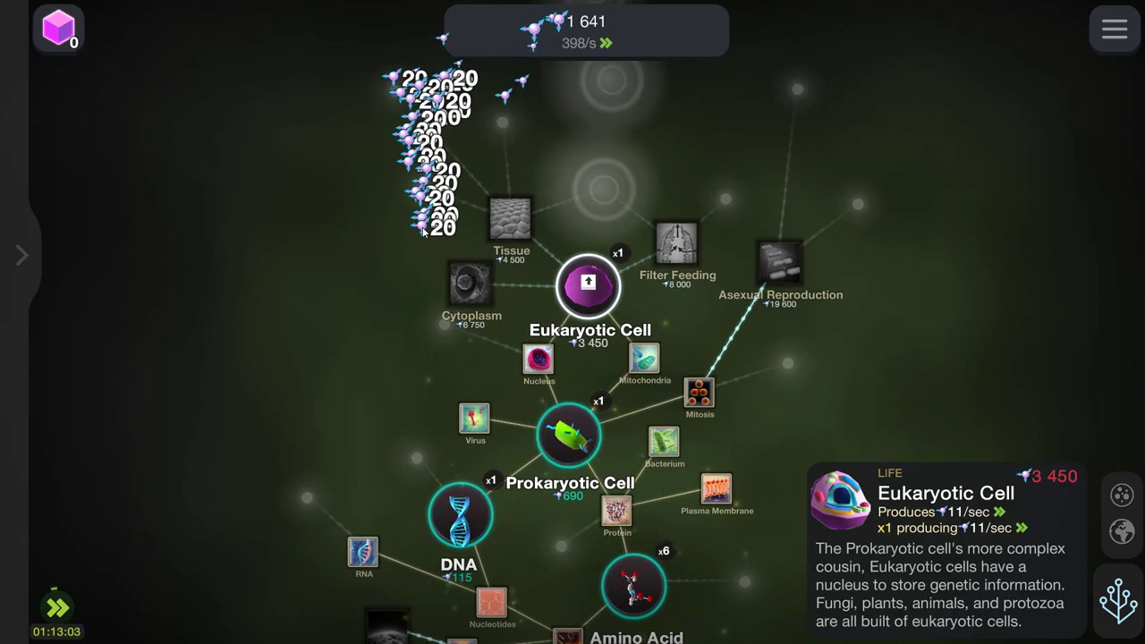
click(423, 226)
click(424, 231)
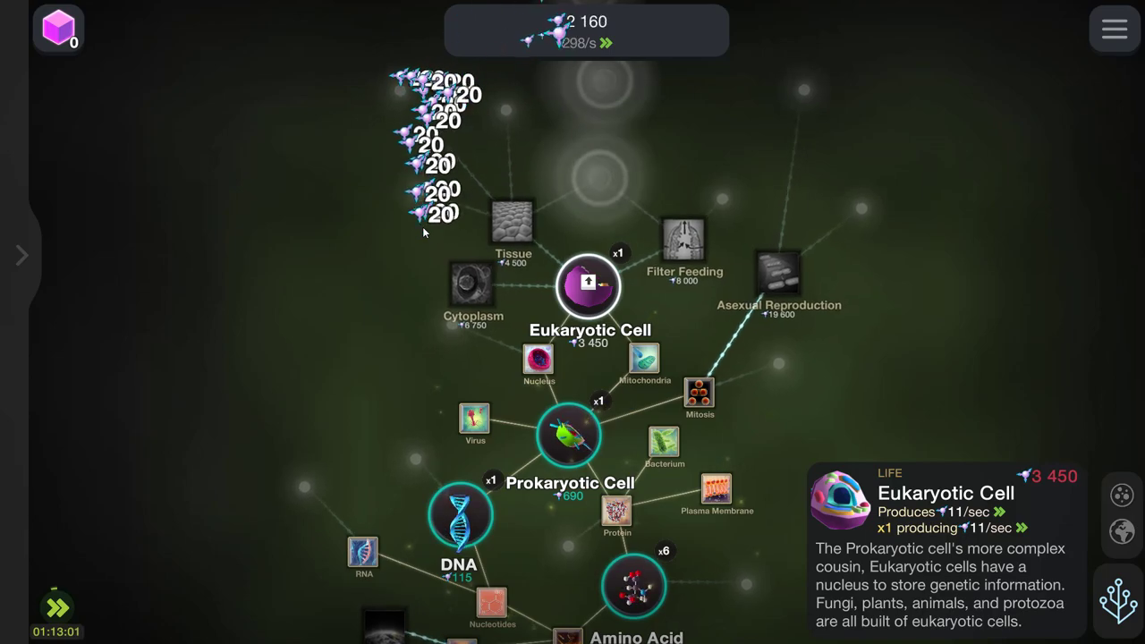
click(424, 231)
click(22, 255)
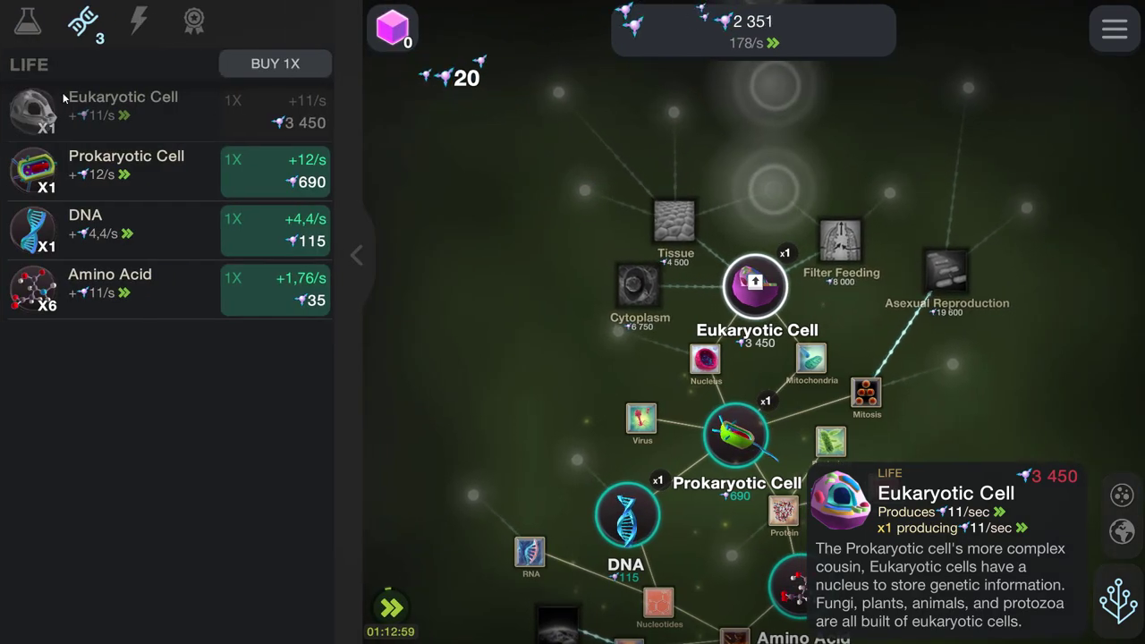
scroll(27, 134, down, 1)
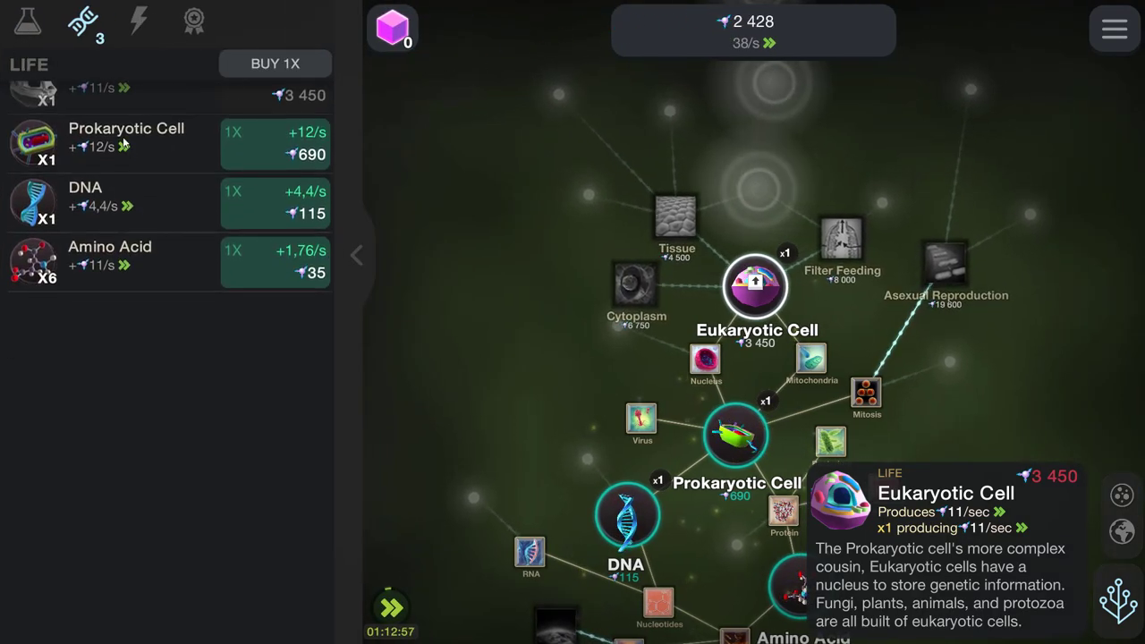
click(352, 184)
Tap until energy reaches 4,528, enough for the 4,500-cost Tissue evolution
click(367, 179)
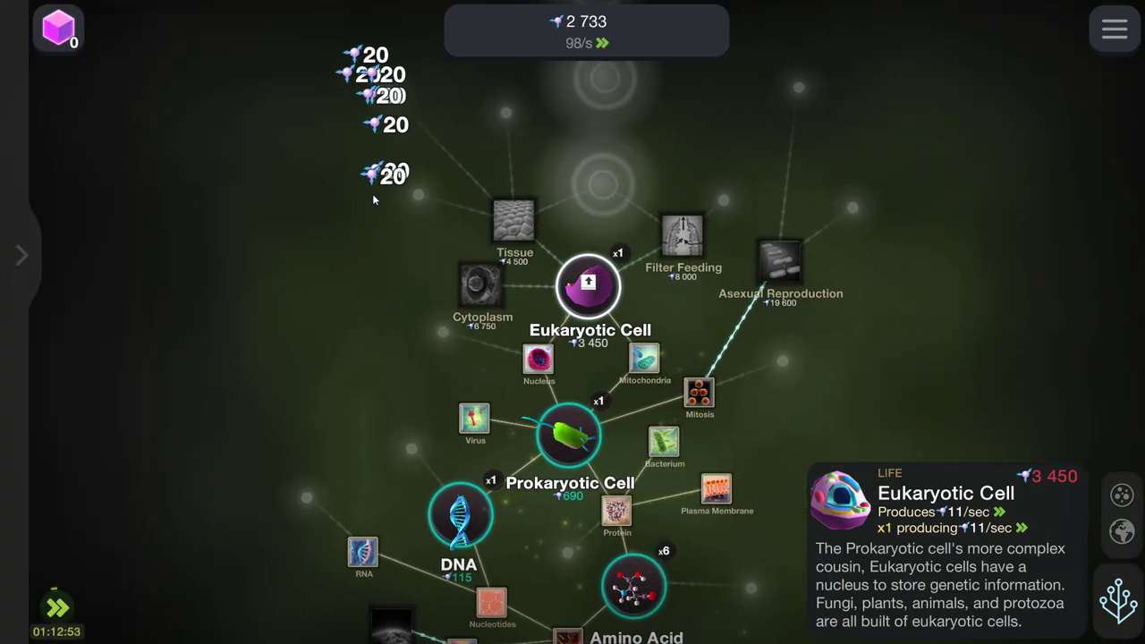
click(372, 194)
click(376, 202)
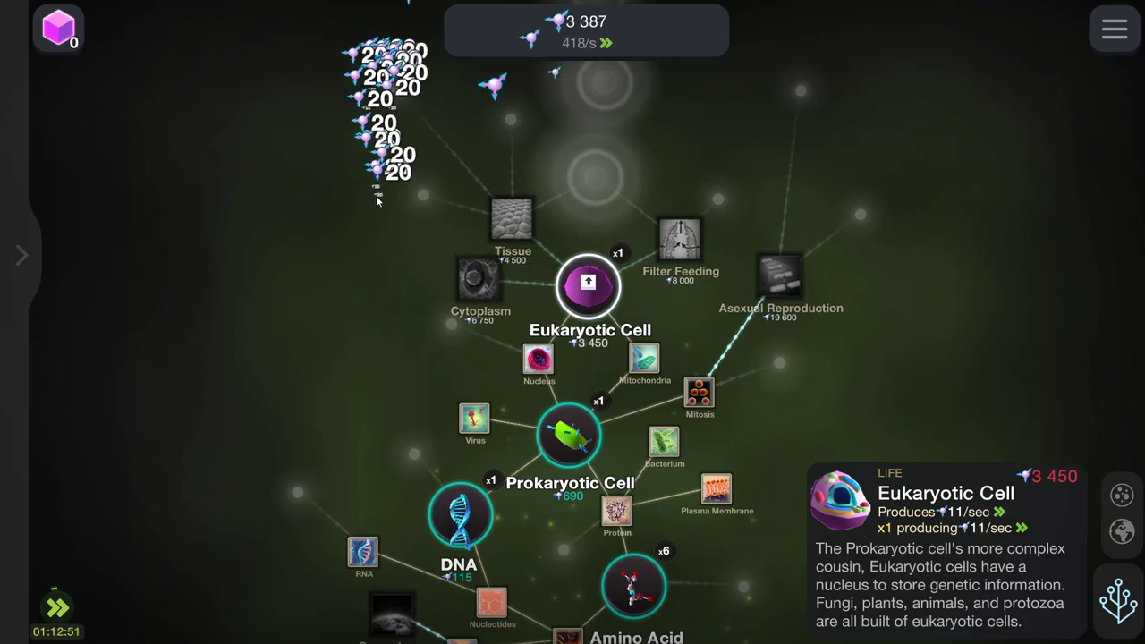
click(377, 201)
click(377, 202)
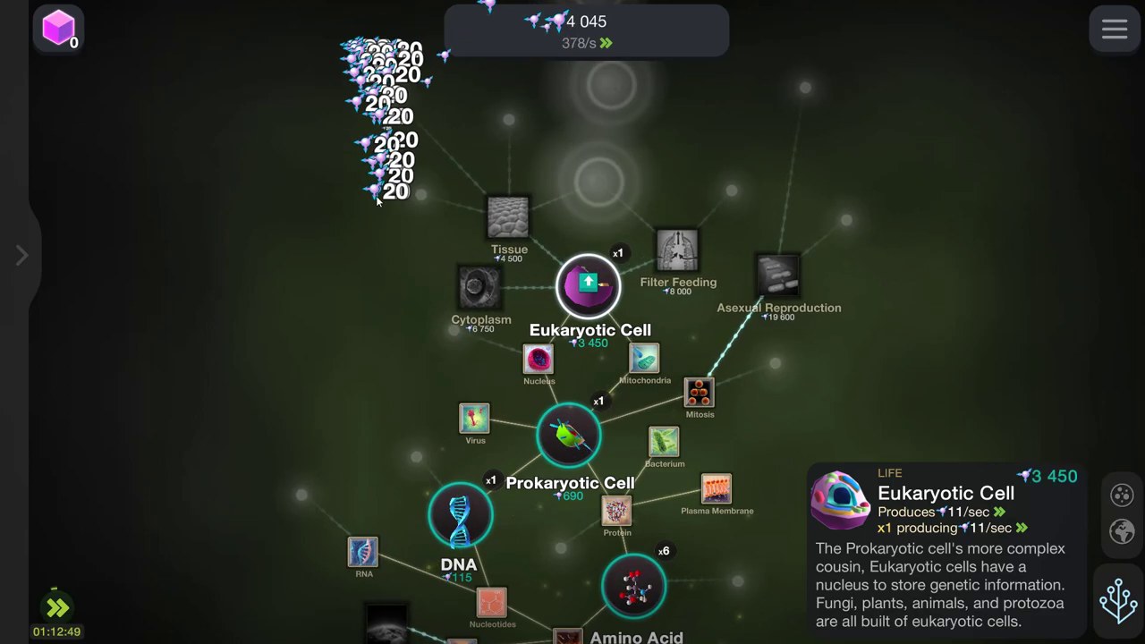
click(376, 202)
Research Tissue and pan the tree to reveal its new branches
drag(377, 201, 473, 188)
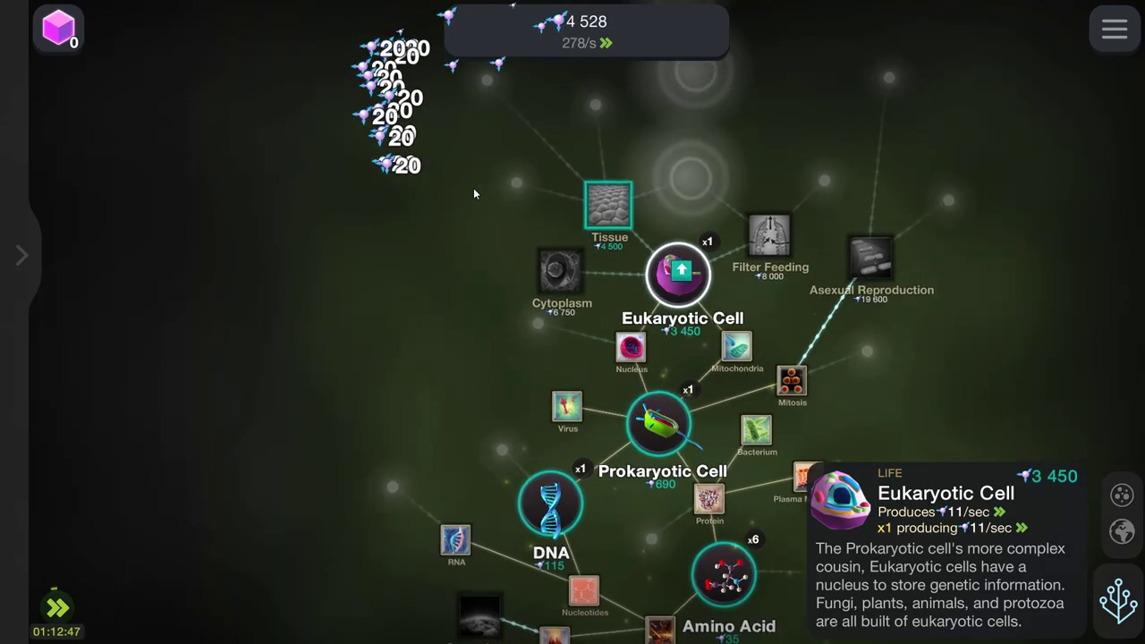
click(602, 207)
drag(569, 167, 528, 344)
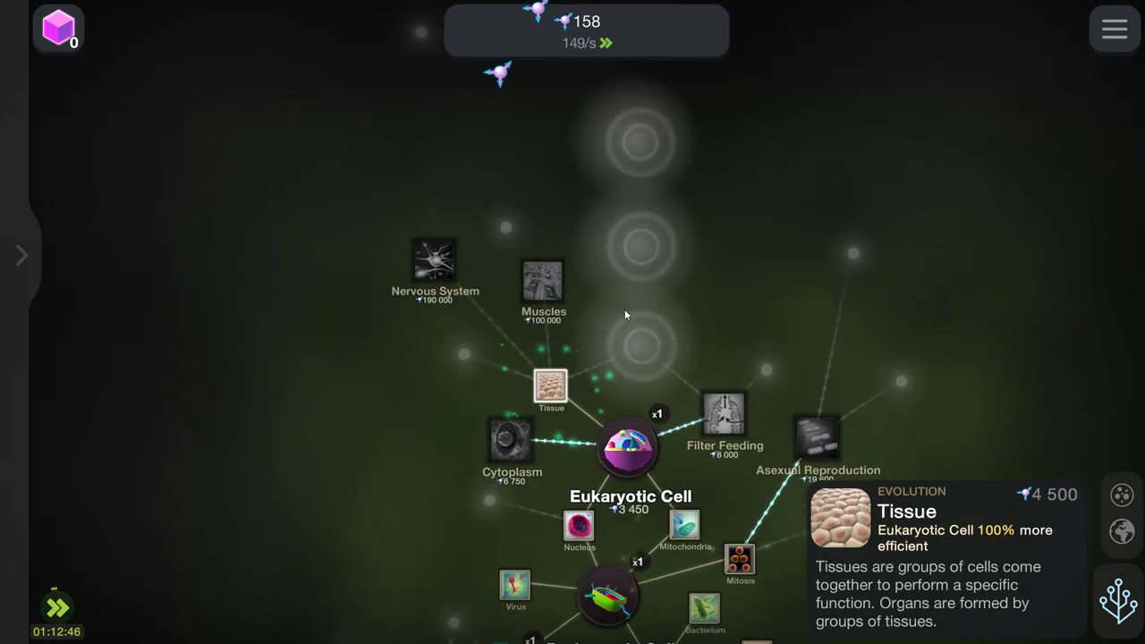
Tap the entropy cloud repeatedly to build up energy
click(624, 309)
click(624, 309)
click(625, 308)
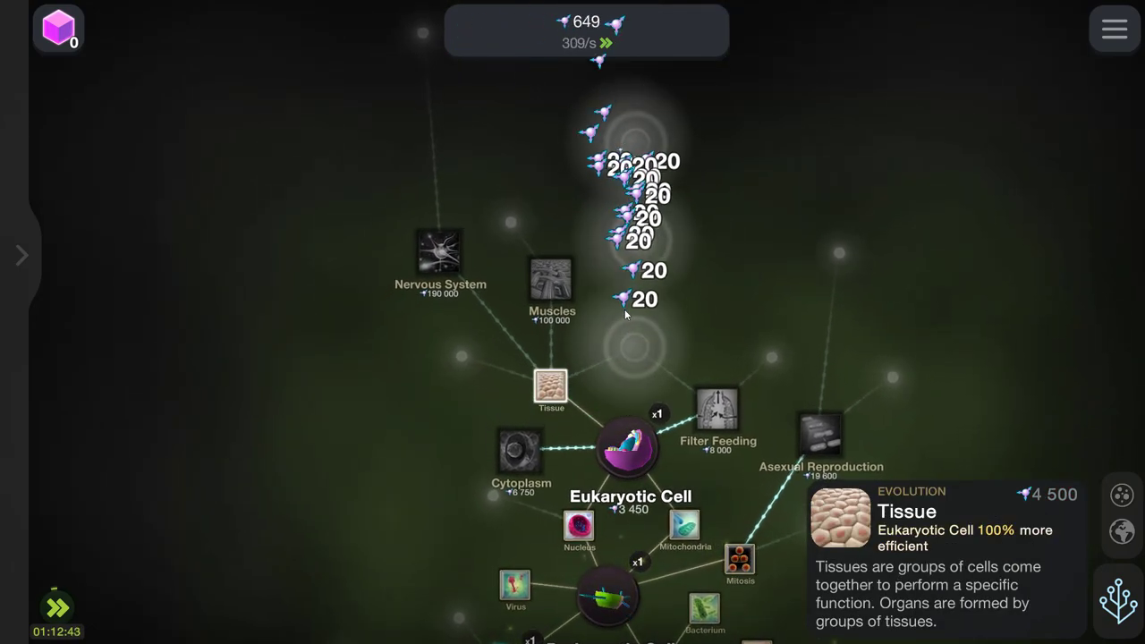
click(624, 309)
click(624, 309)
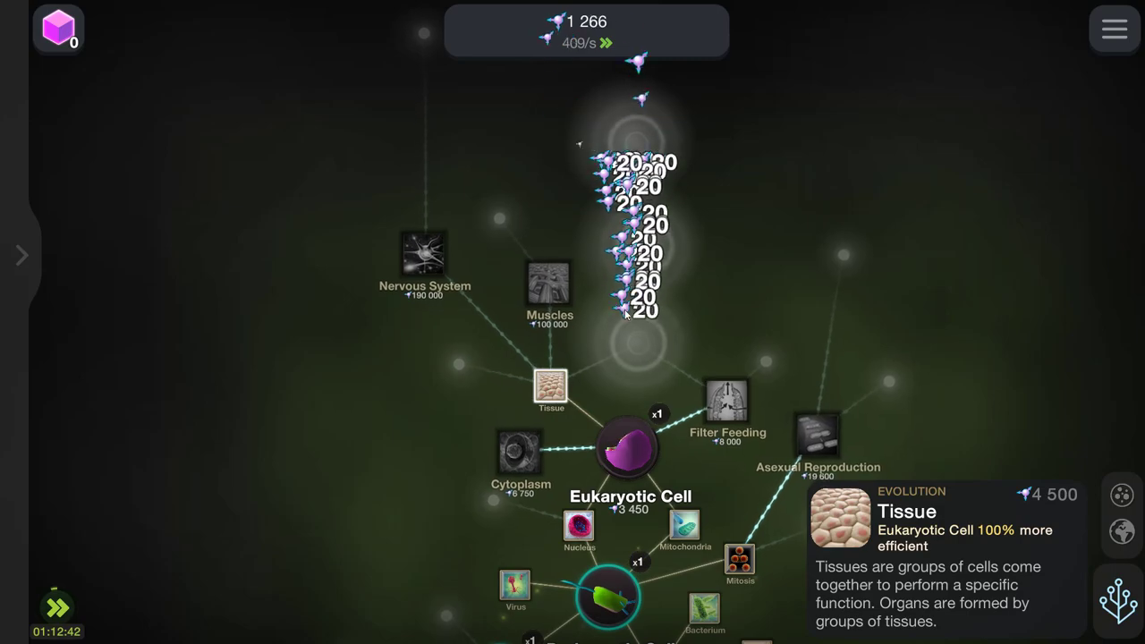
click(625, 308)
click(625, 309)
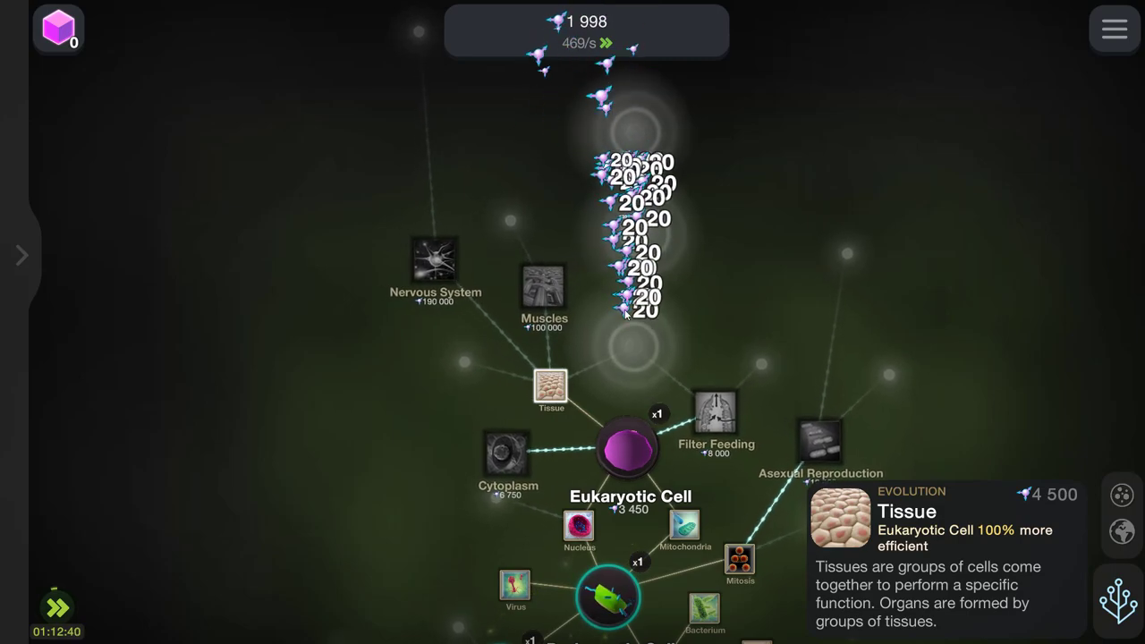
click(625, 309)
click(596, 322)
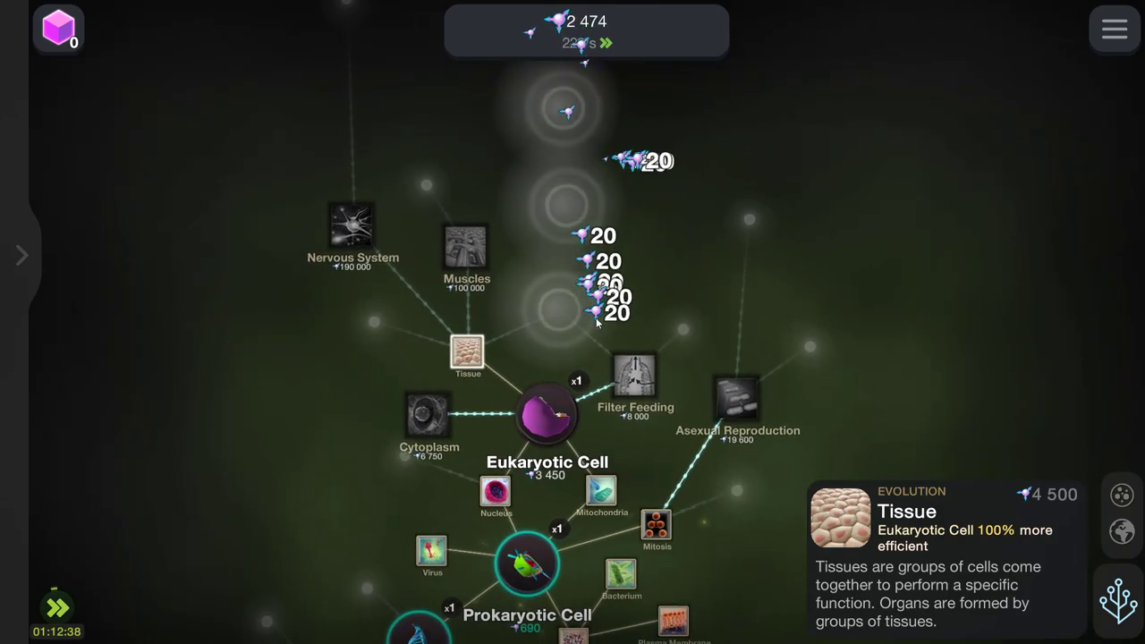
click(597, 322)
click(596, 323)
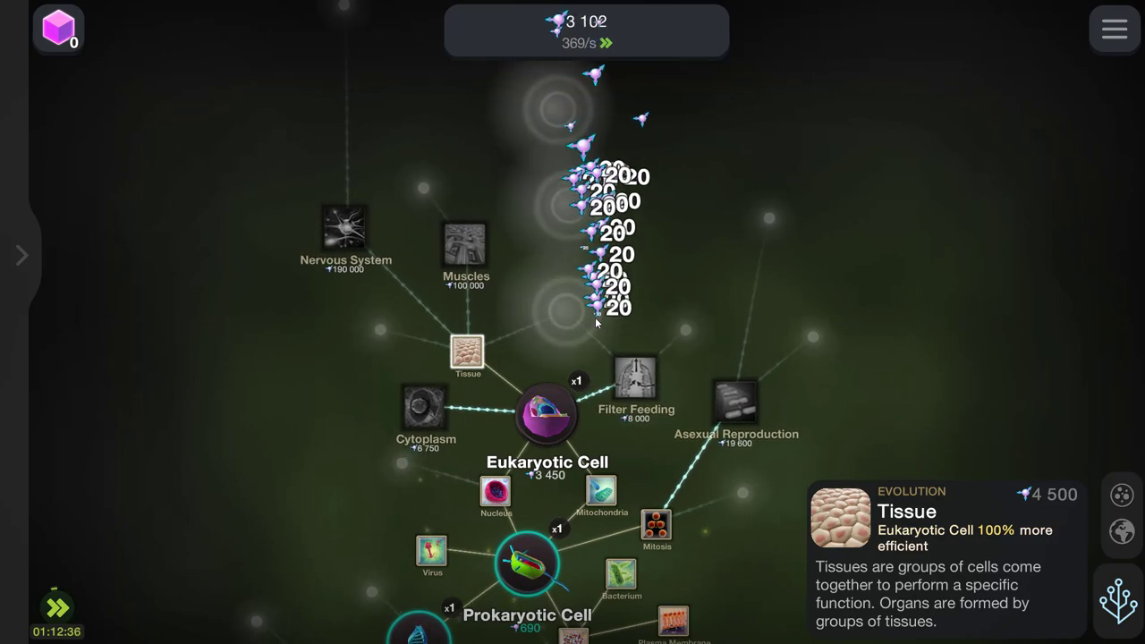
click(597, 323)
click(596, 323)
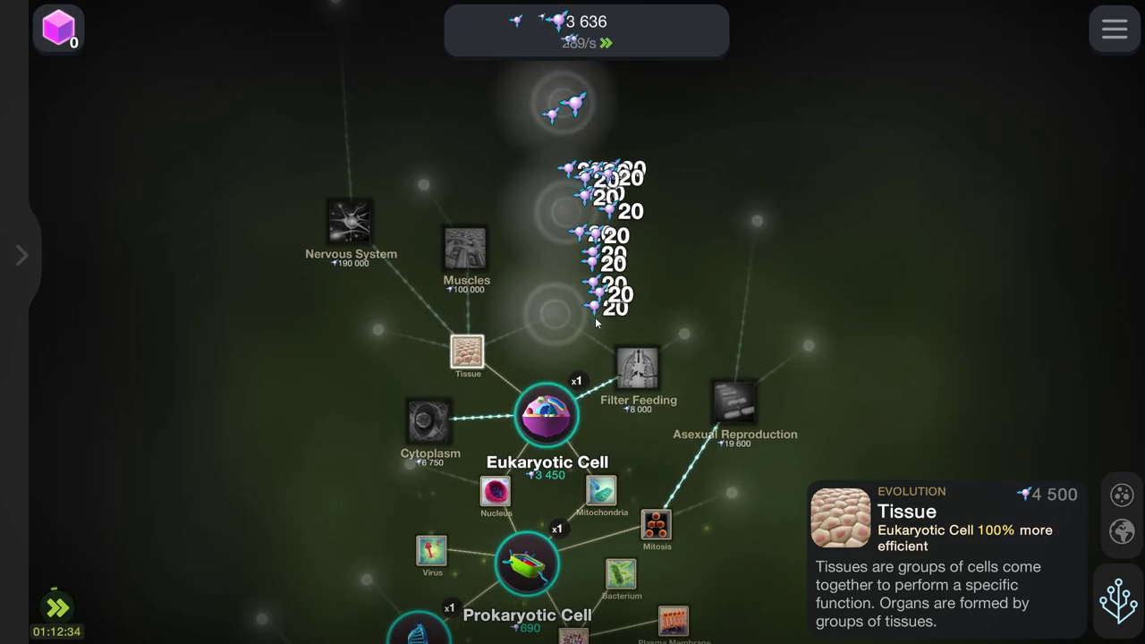
click(597, 323)
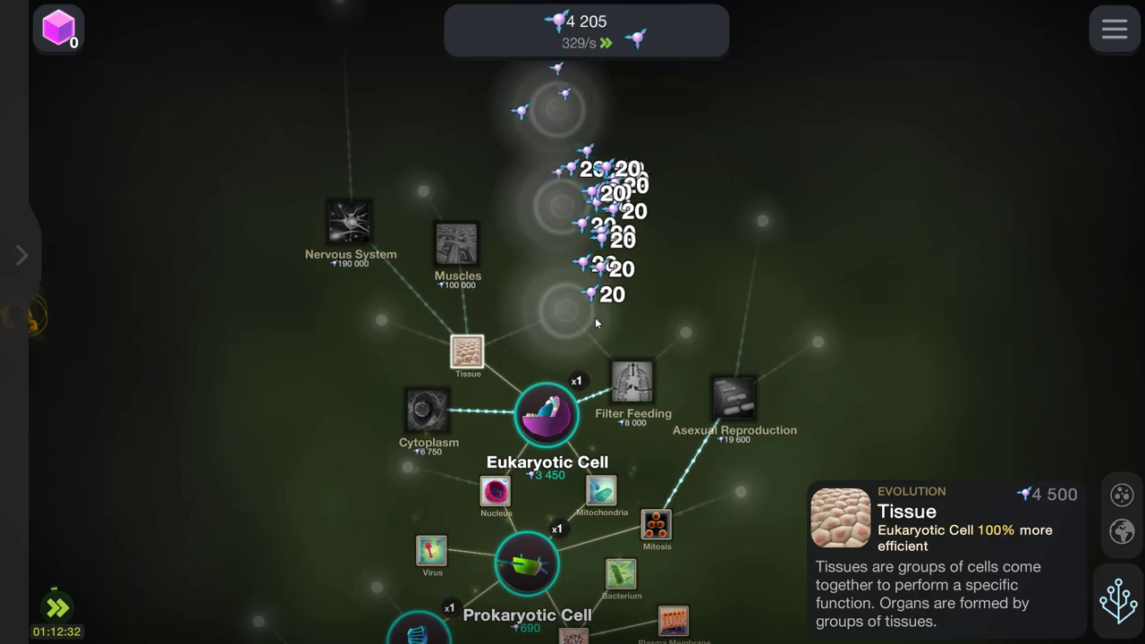
click(377, 284)
click(304, 313)
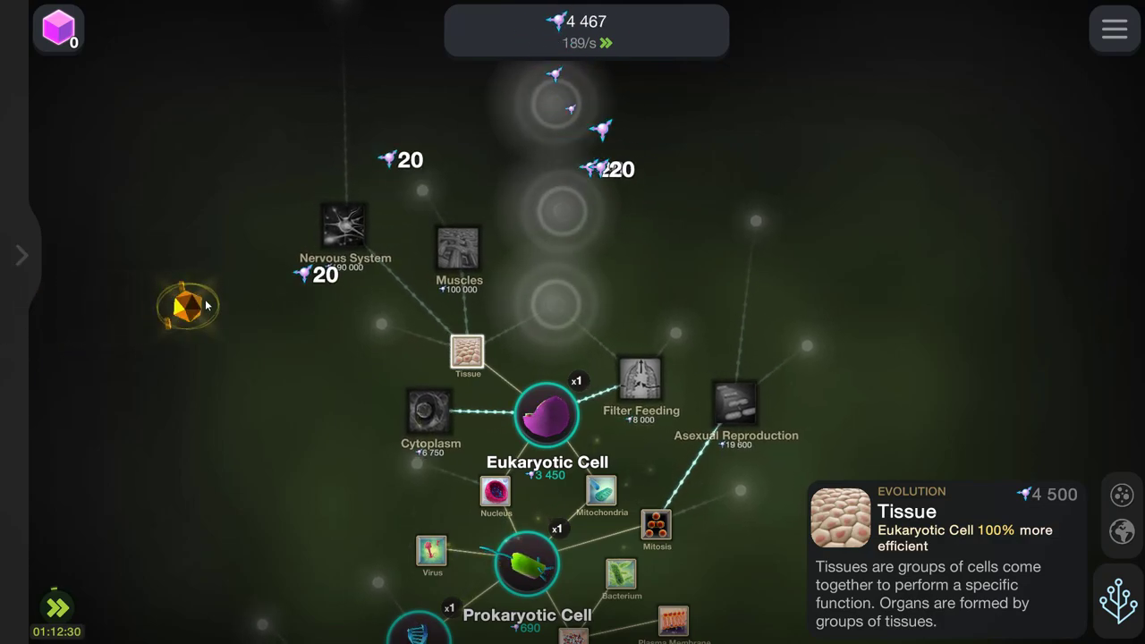
Collect the floating gold entropy bonus, then dismiss the daily reward overview
click(188, 304)
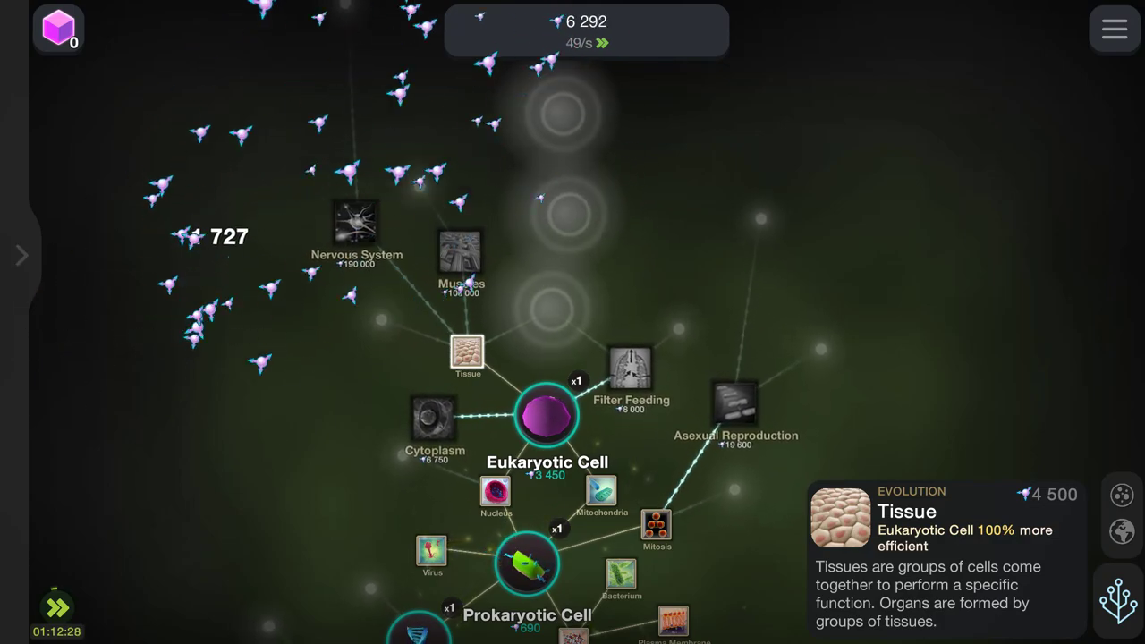
click(589, 308)
click(588, 307)
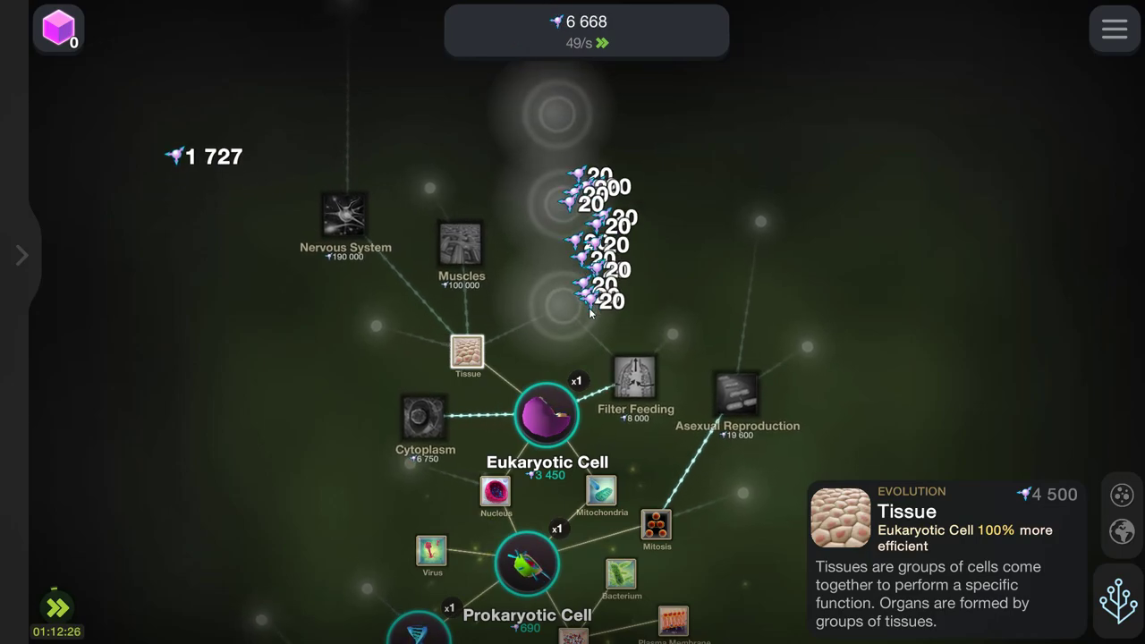
click(588, 308)
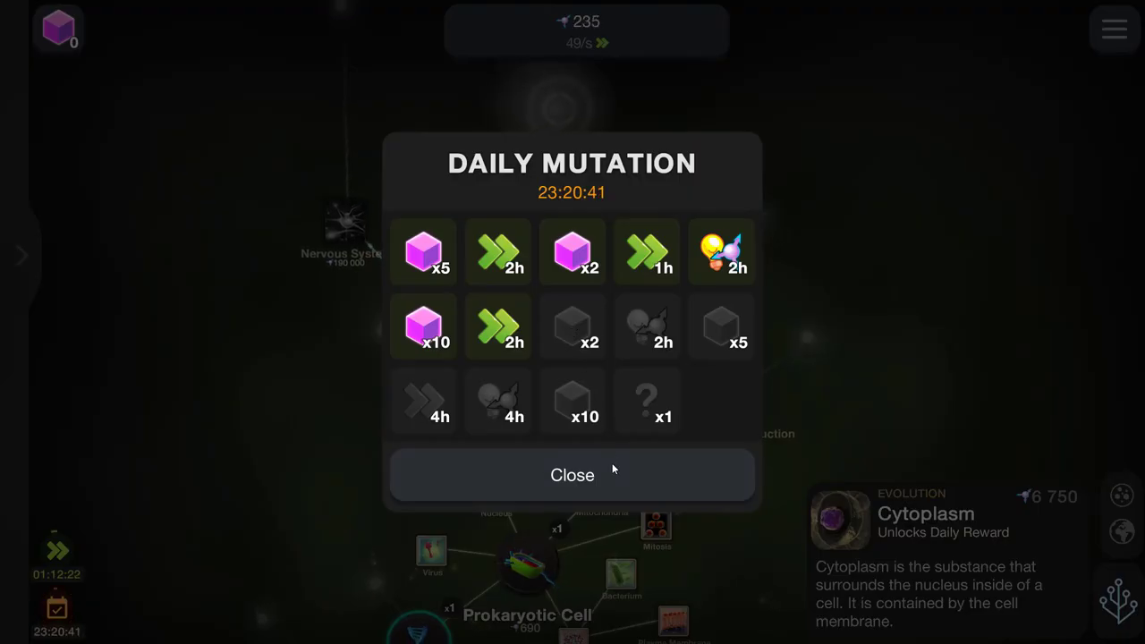
click(612, 469)
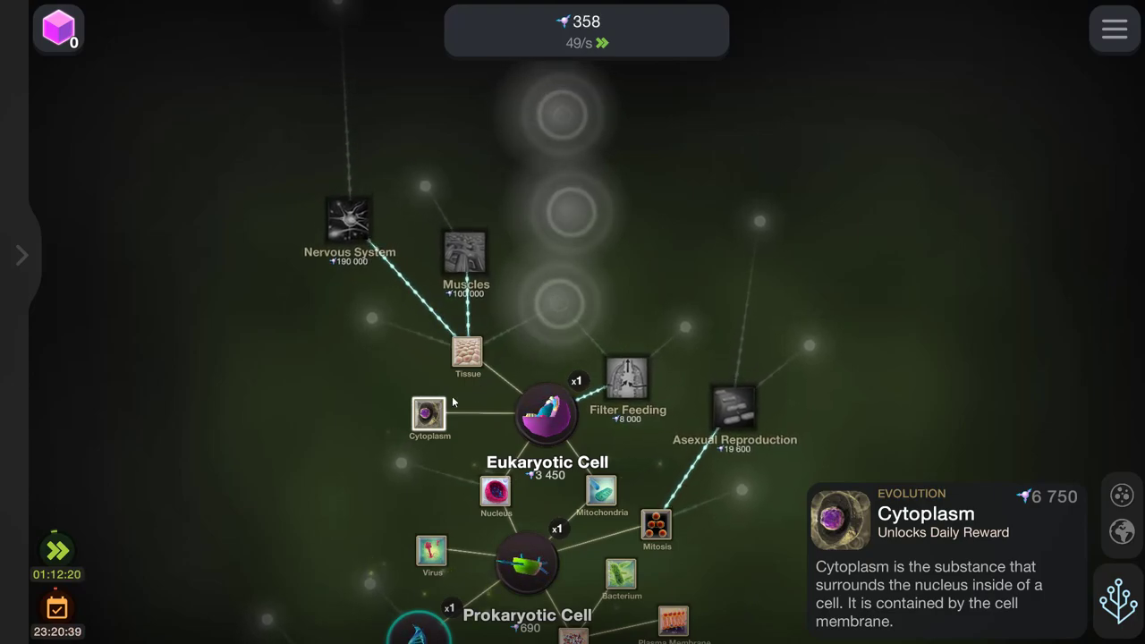
Keep gathering entropy, then check the remaining 2x boost time
click(558, 298)
click(556, 300)
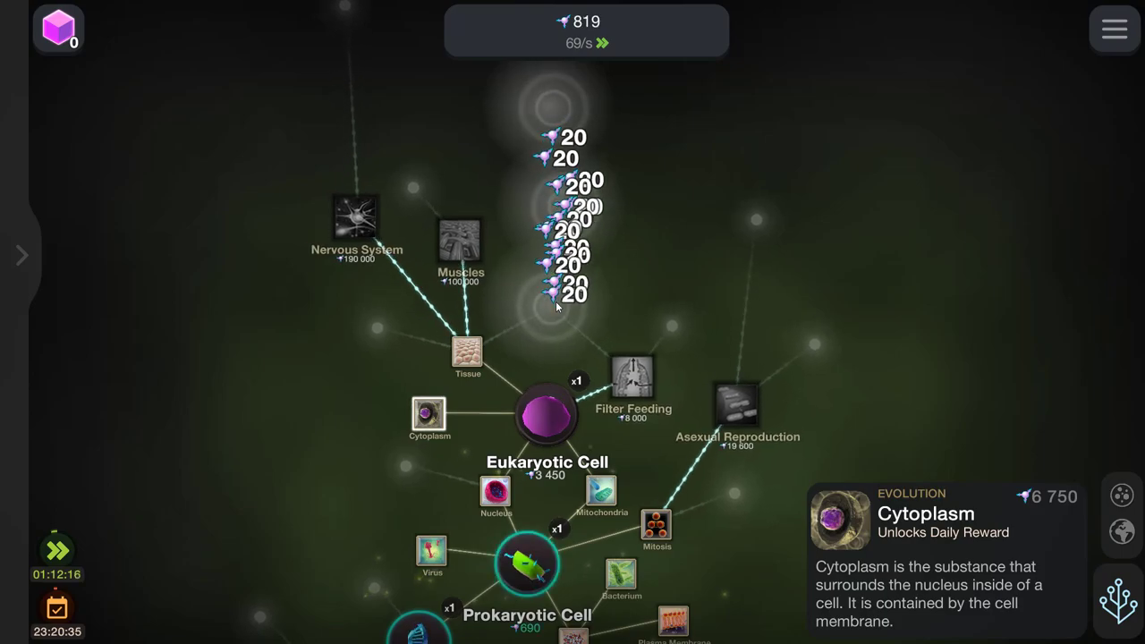
click(556, 300)
click(555, 301)
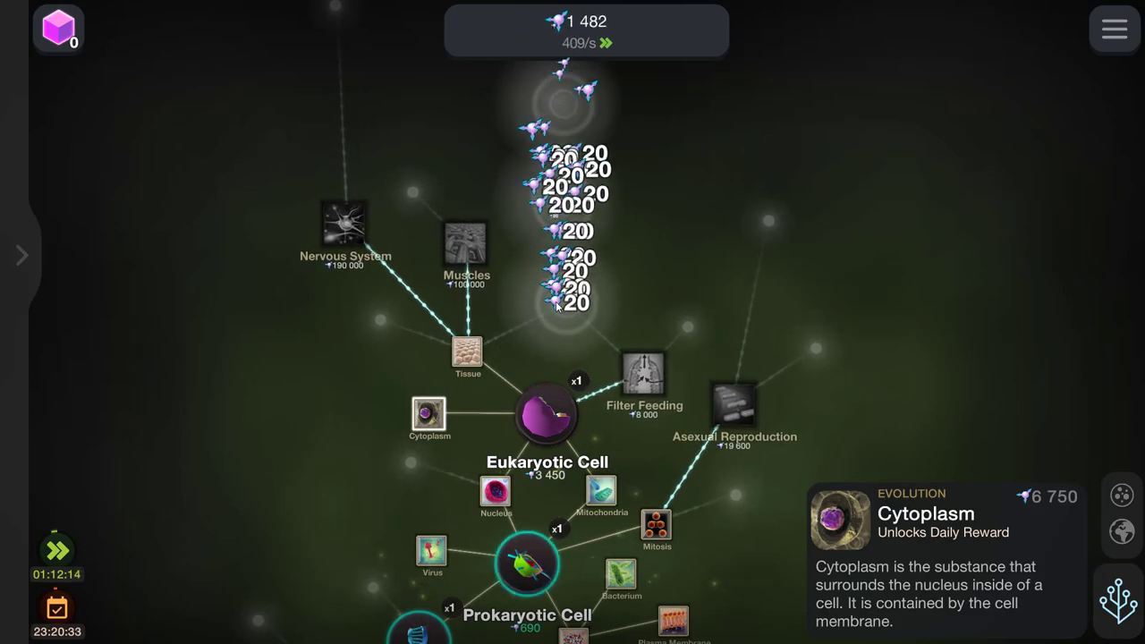
click(555, 300)
click(555, 300)
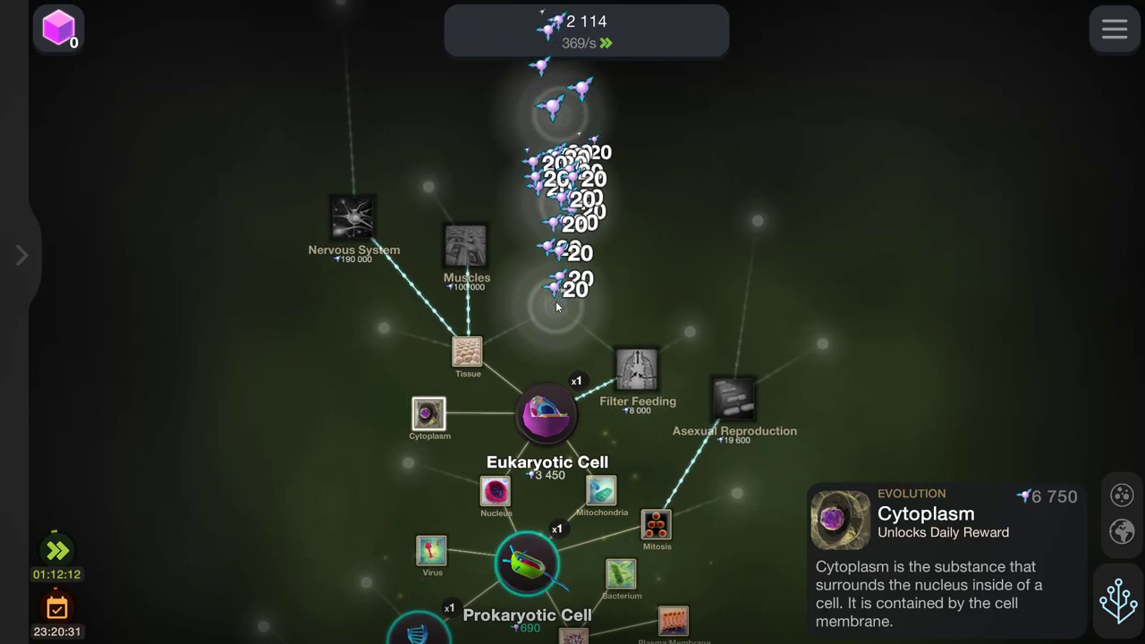
click(556, 301)
click(555, 300)
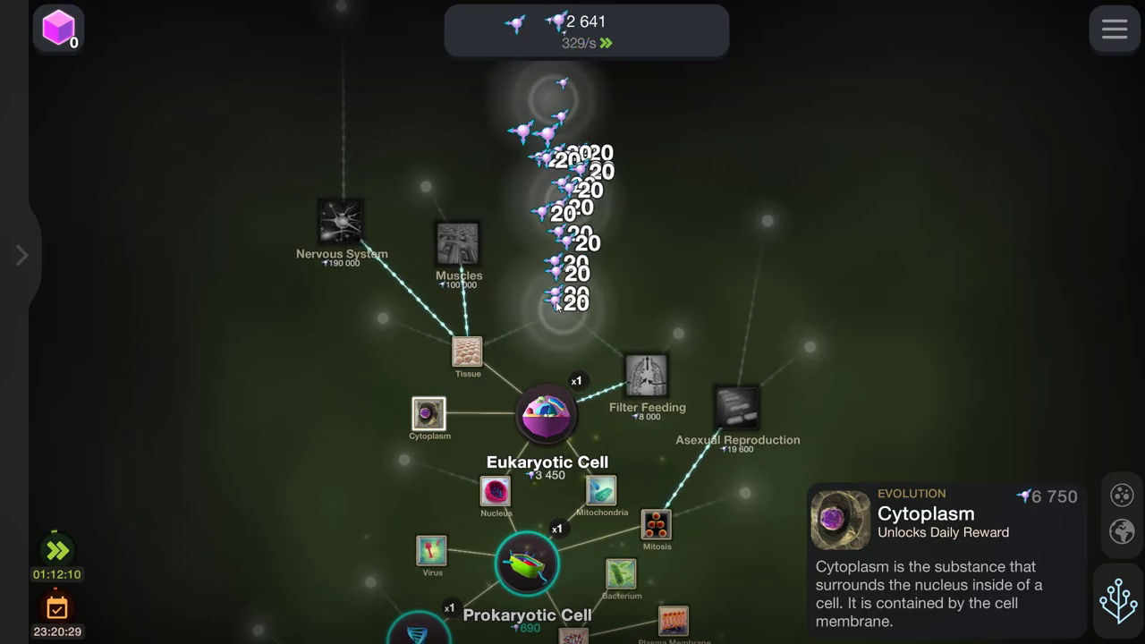
click(557, 300)
click(557, 300)
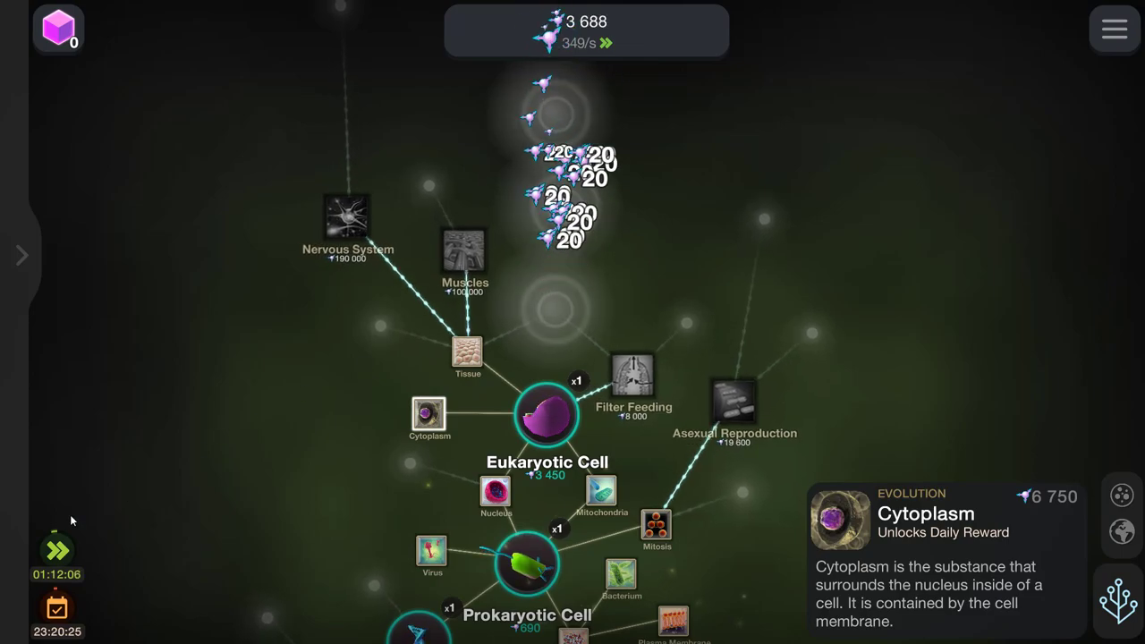
click(51, 538)
click(499, 519)
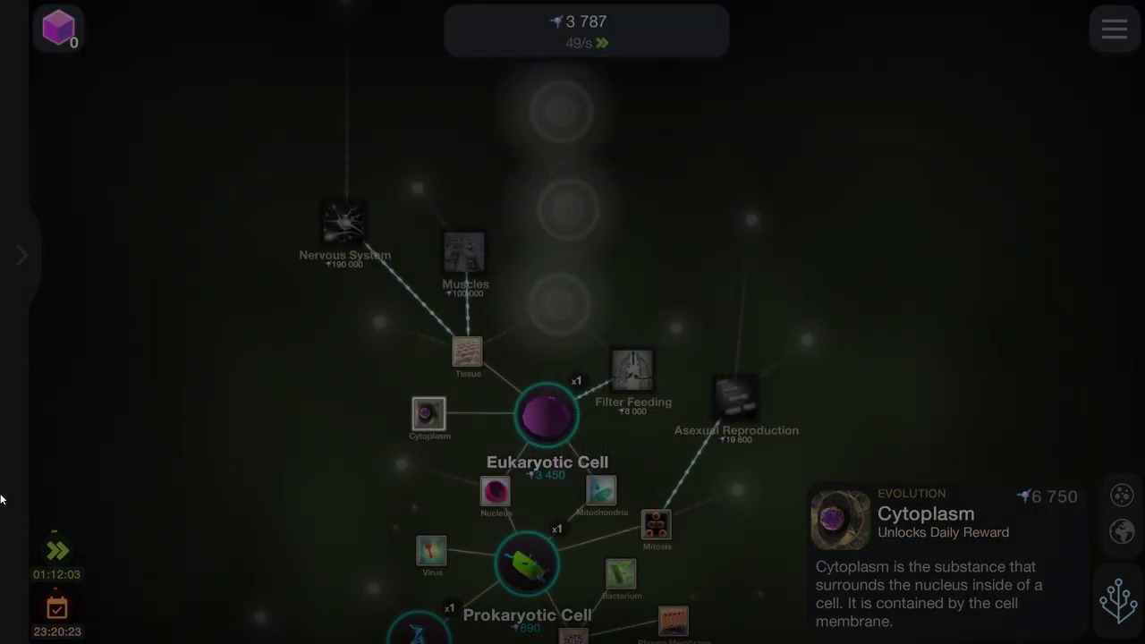
Check the daily reward overview, then tap the entropy cloud toward 8,000 energy
click(56, 608)
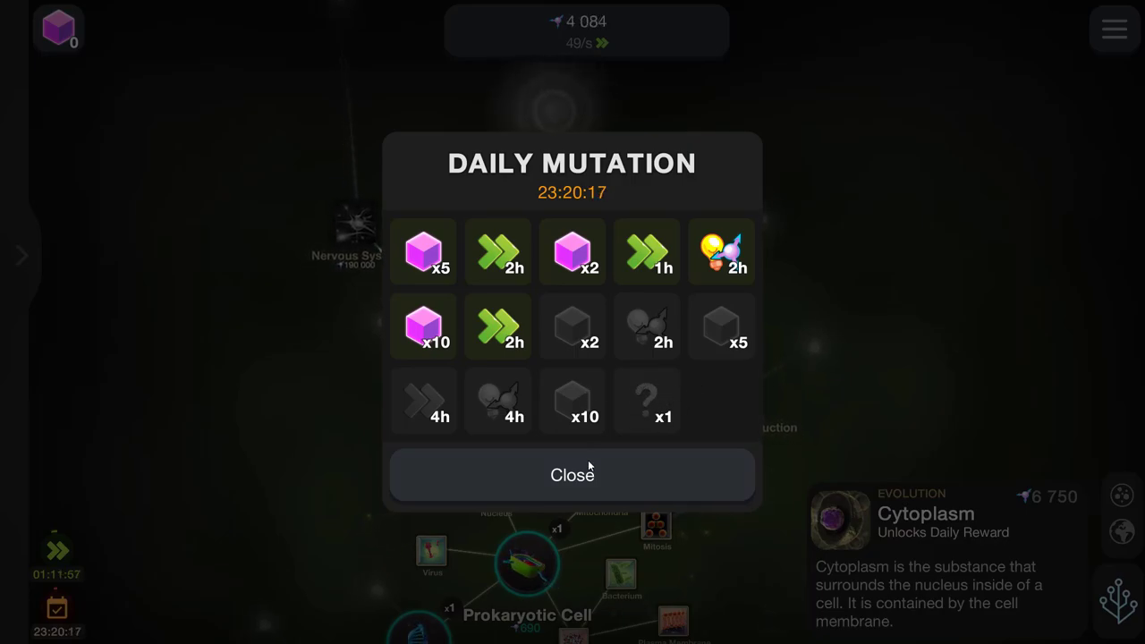
click(486, 460)
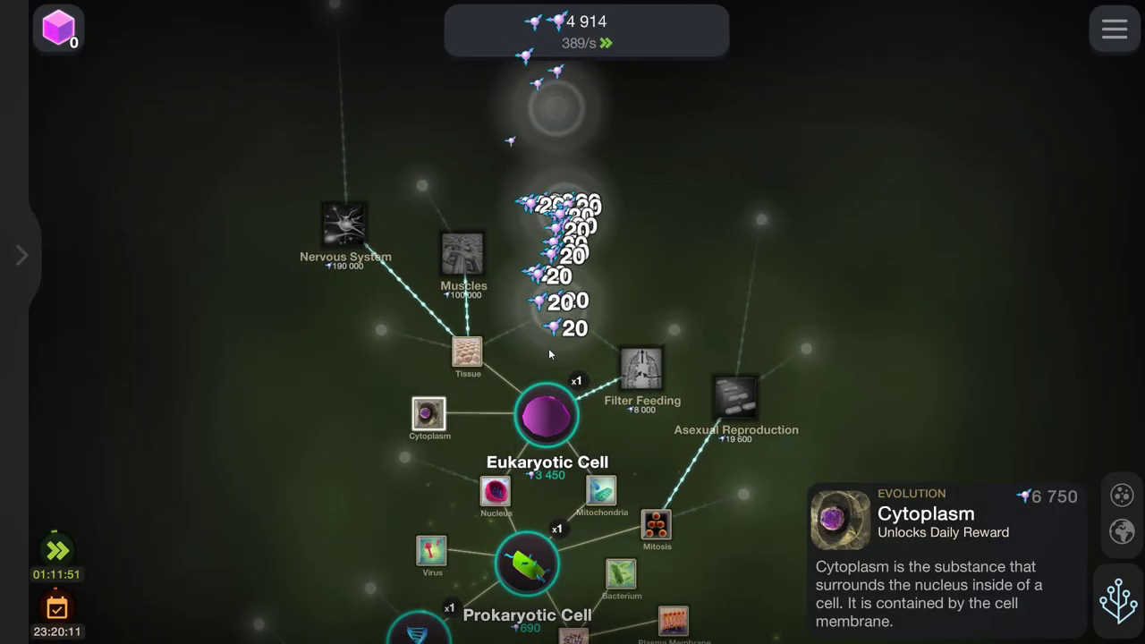
click(551, 348)
click(555, 338)
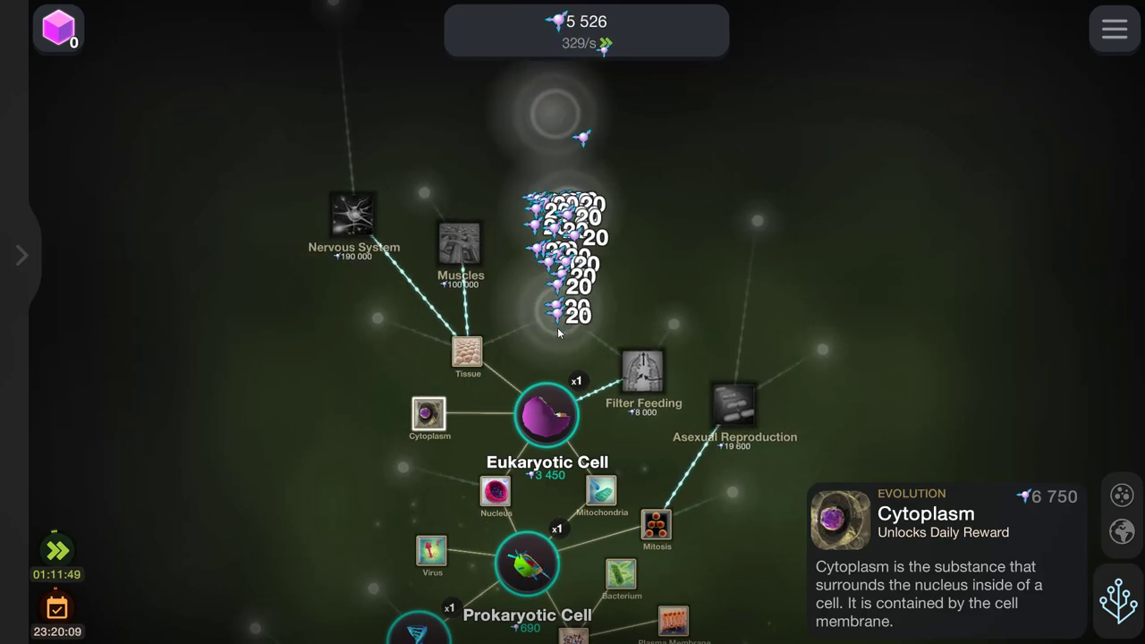
click(558, 333)
click(558, 333)
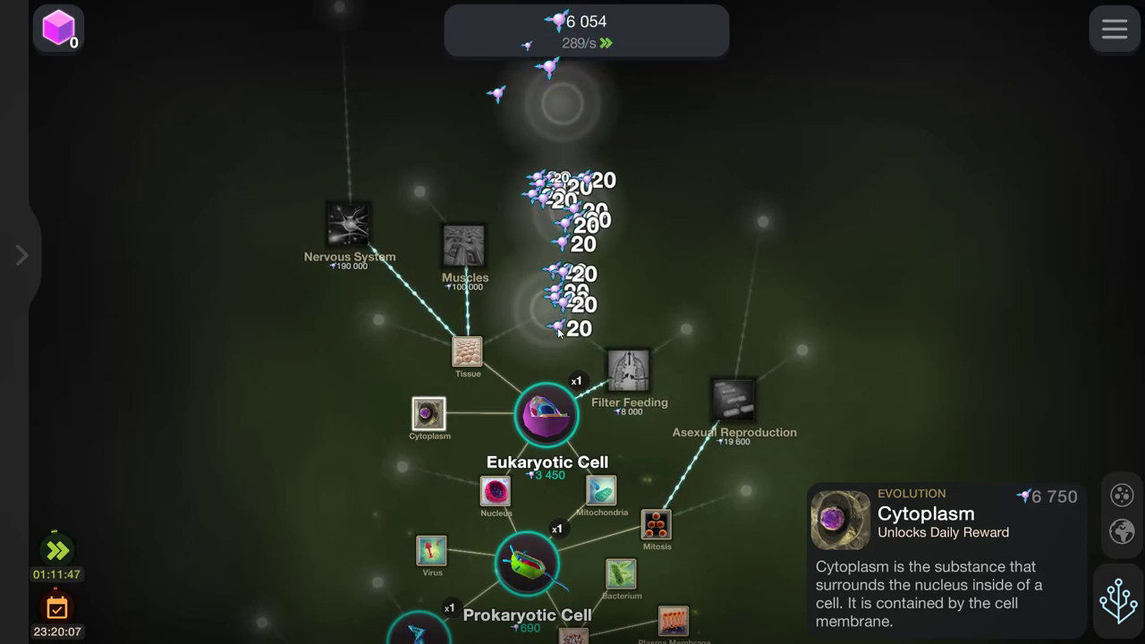
click(558, 333)
click(558, 332)
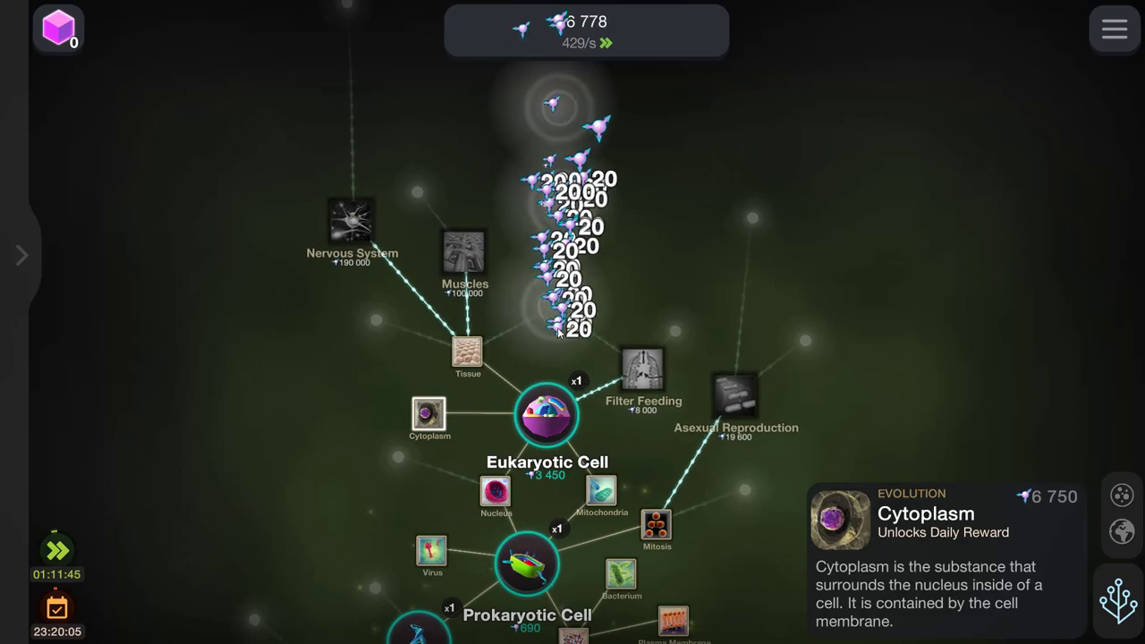
click(558, 333)
click(558, 332)
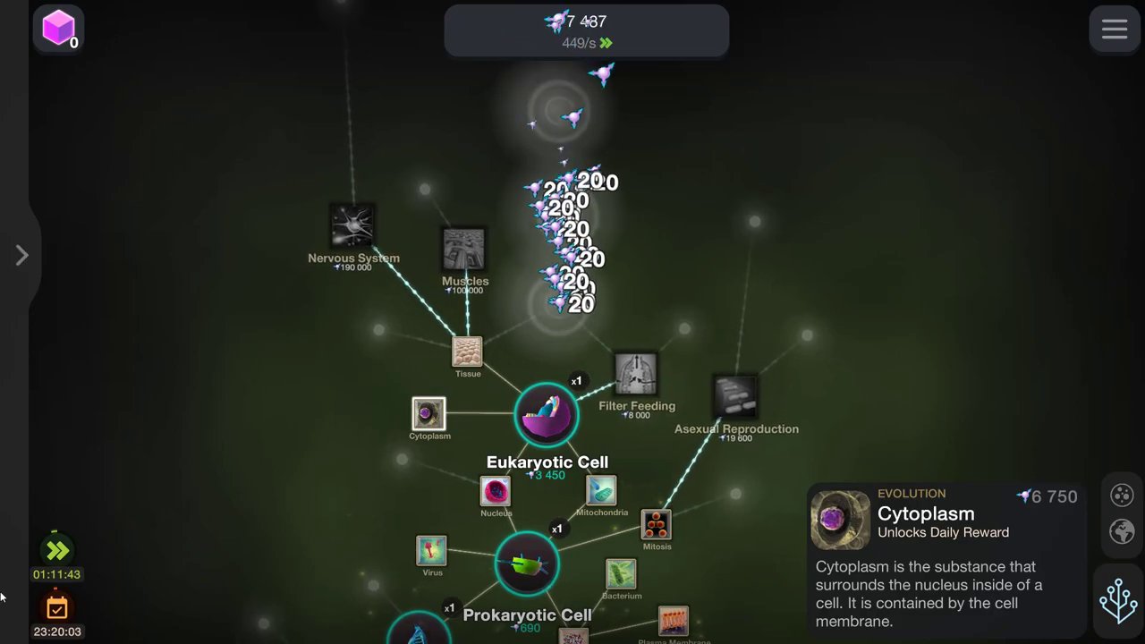
Check the remaining 2x boost time and the daily reward overview
click(47, 556)
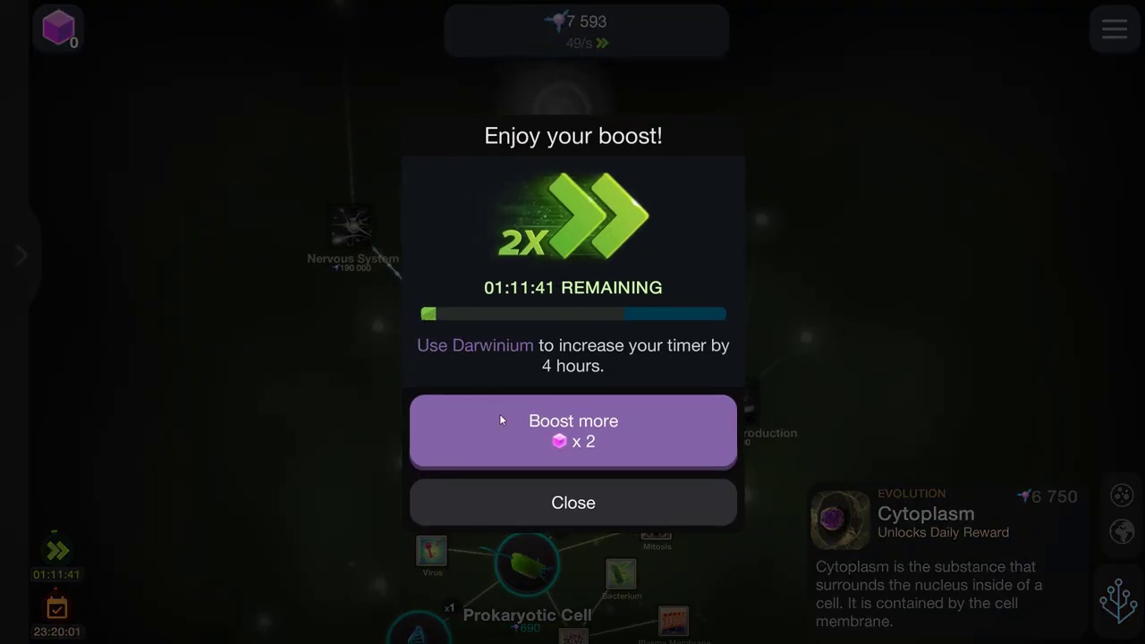
click(56, 608)
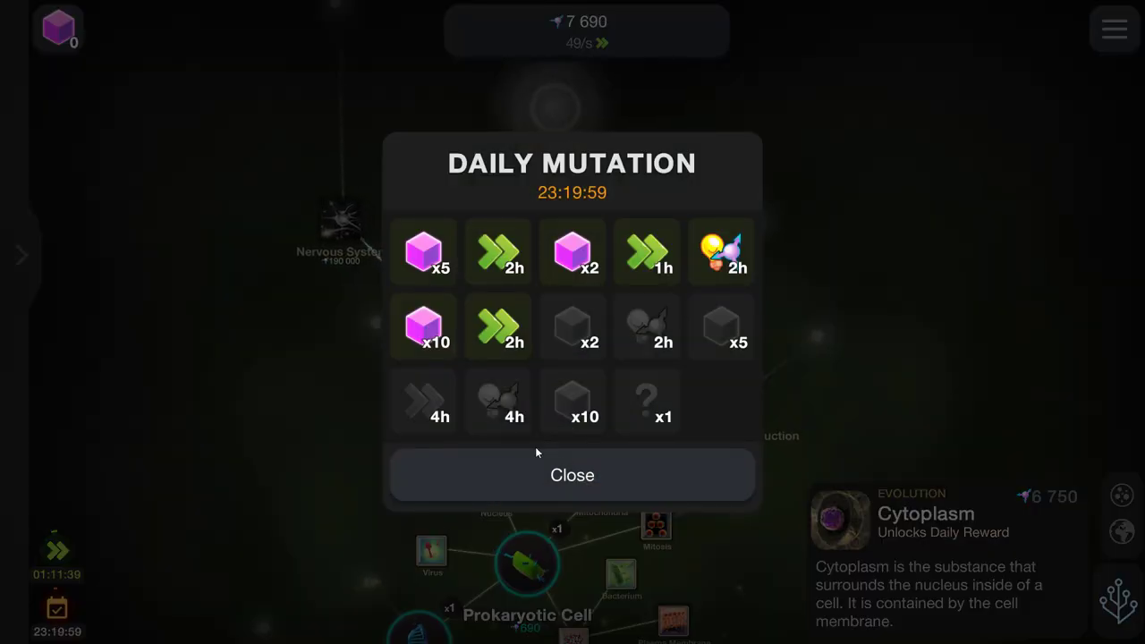
click(536, 454)
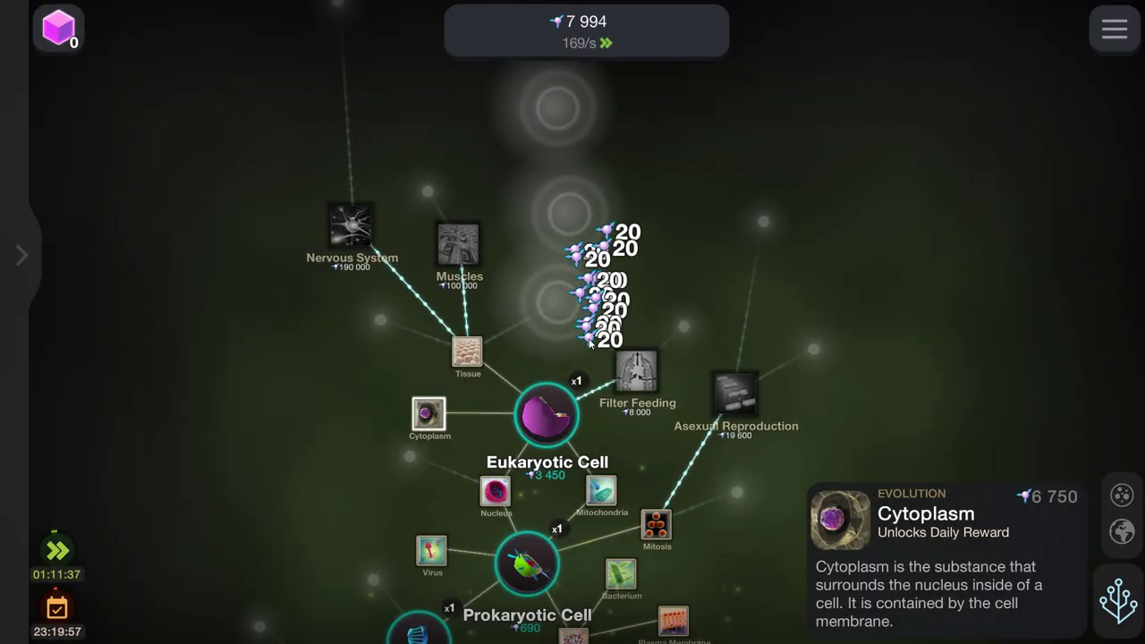
Research Filter Feeding, gather entropy, and view the newly revealed Sponge
click(633, 368)
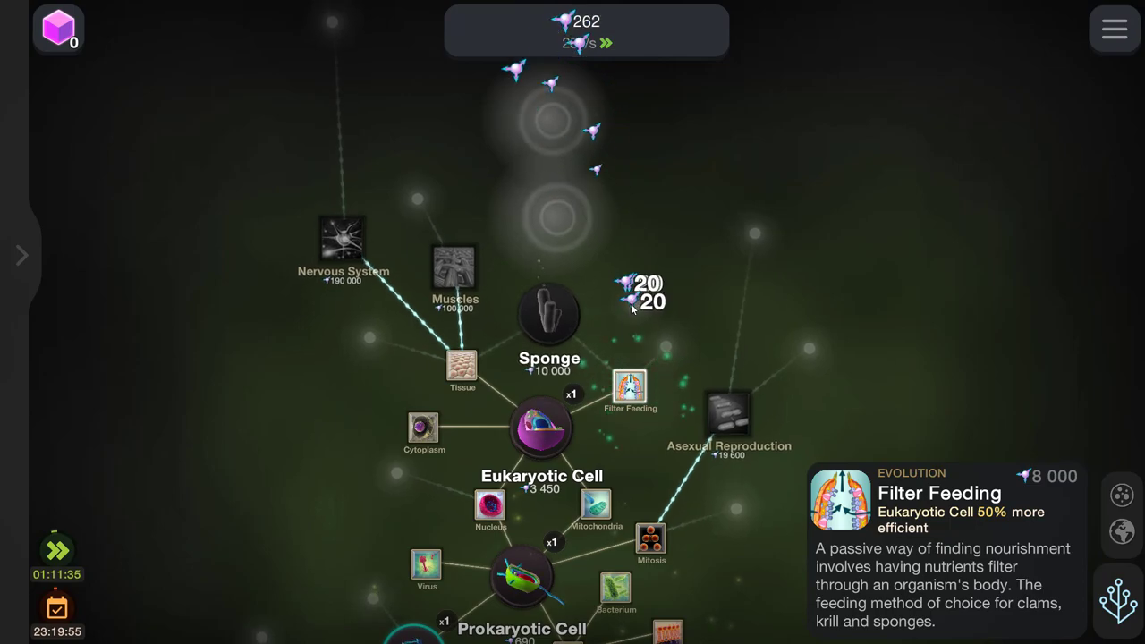
click(631, 304)
click(631, 304)
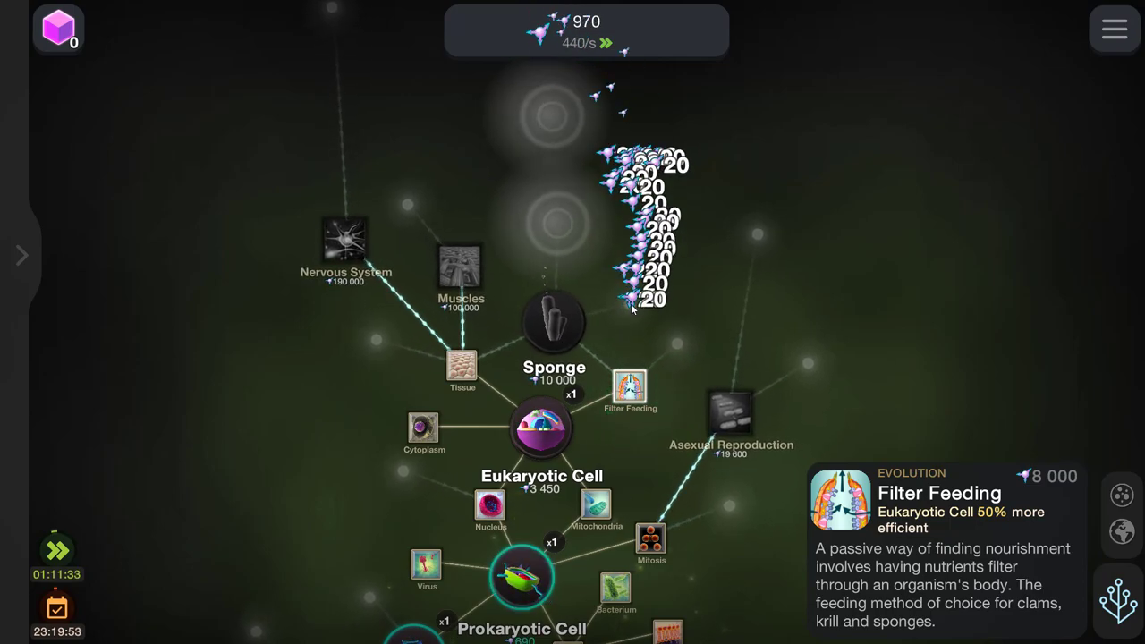
click(630, 303)
click(631, 303)
click(557, 319)
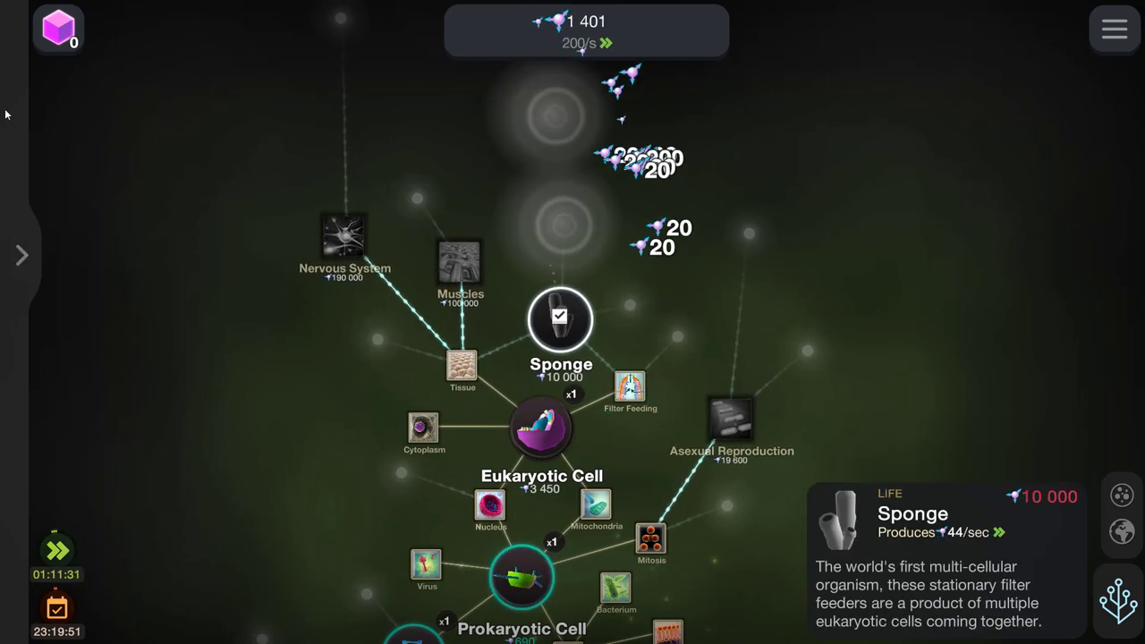
Raise Amino Acid to x22 and bring up the life forms list
drag(470, 626, 385, 496)
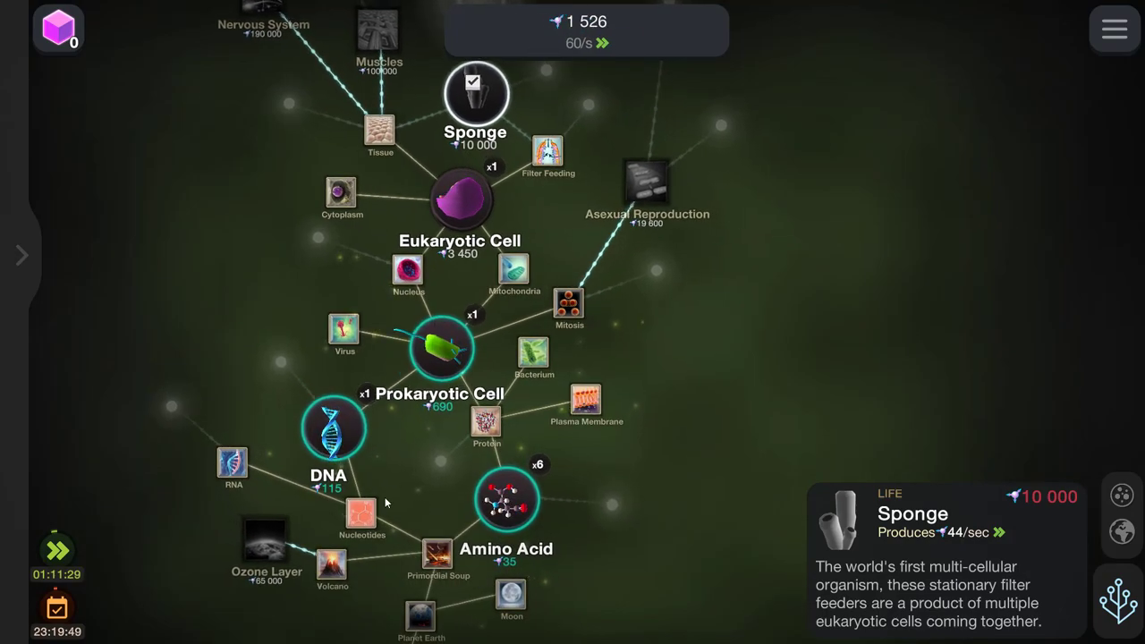
drag(443, 429, 594, 463)
click(593, 457)
click(593, 457)
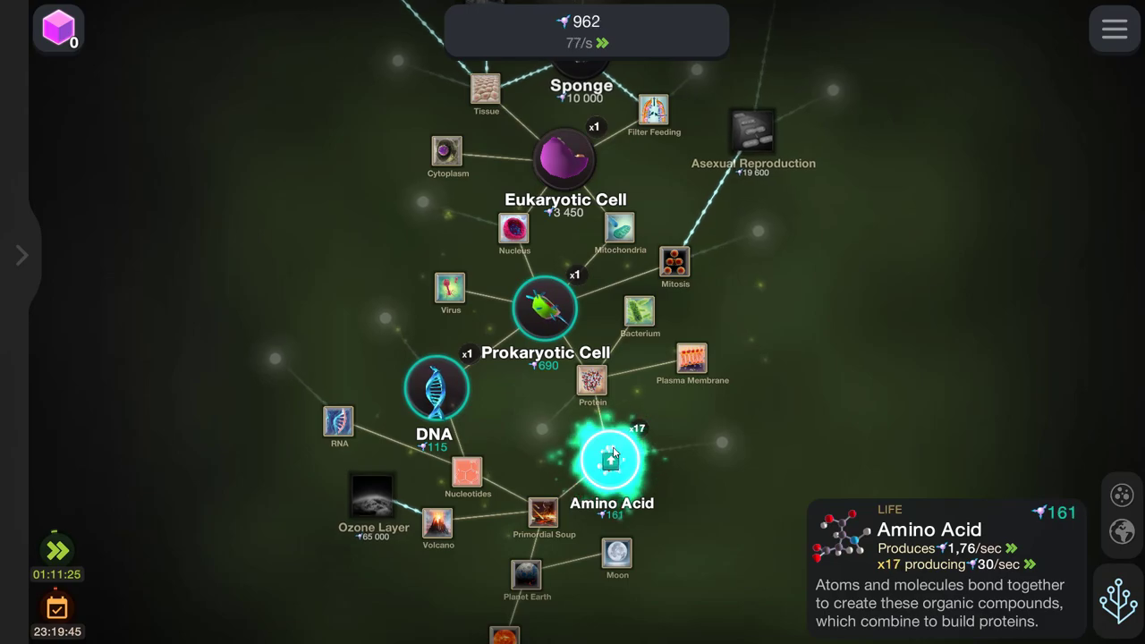
click(614, 453)
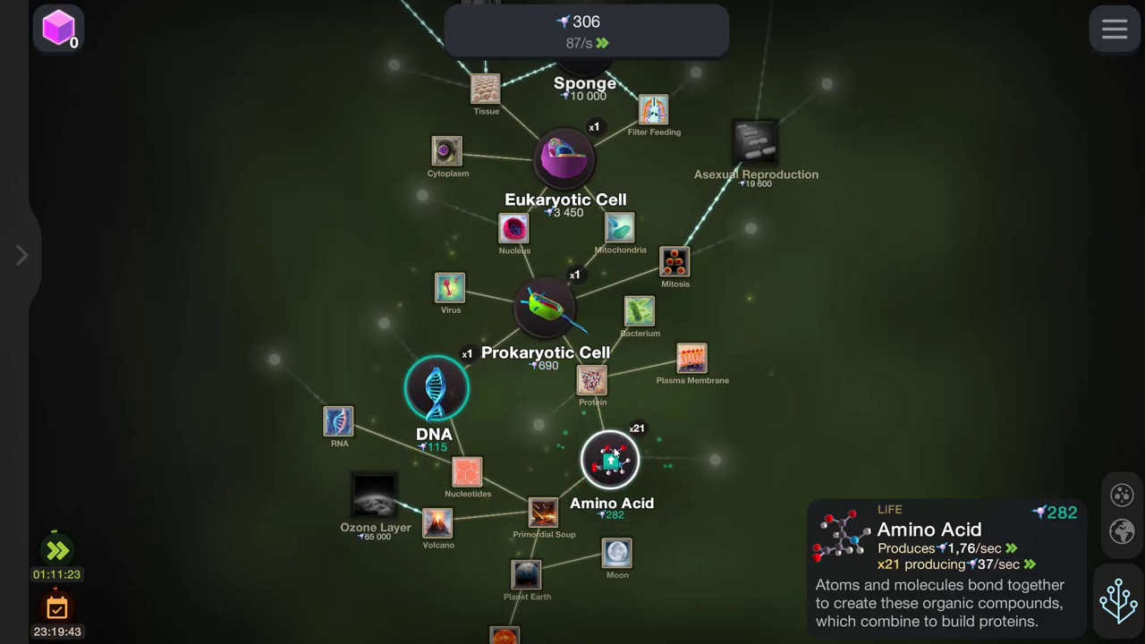
click(23, 255)
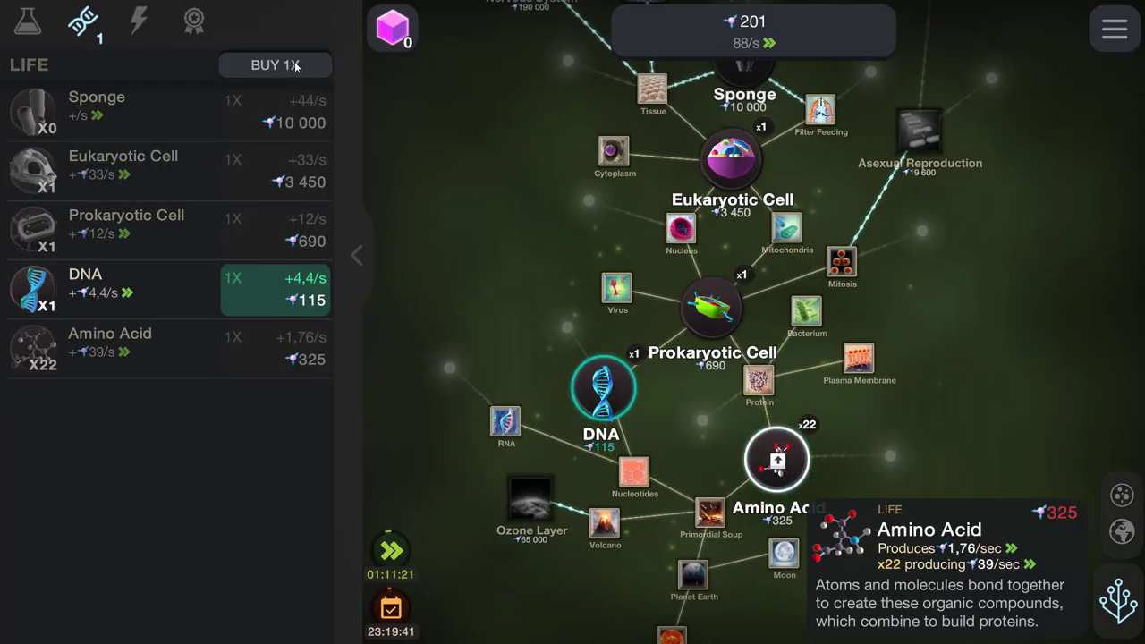
Gather entropy and buy ten DNA, raising it to X11
click(499, 282)
double_click(502, 283)
double_click(502, 284)
double_click(503, 285)
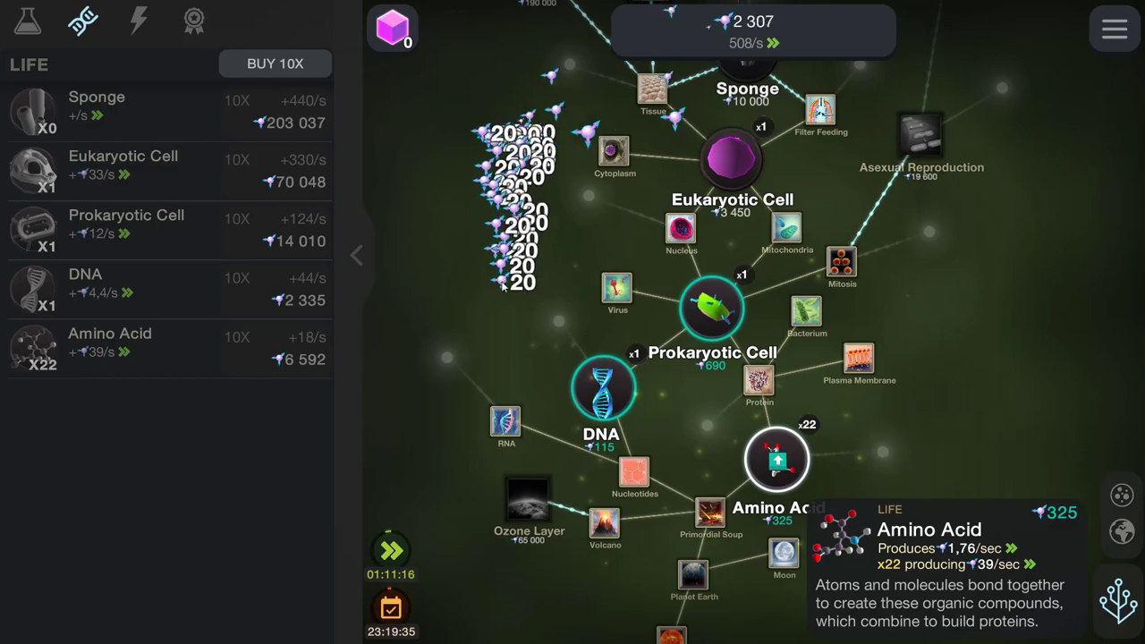
click(265, 291)
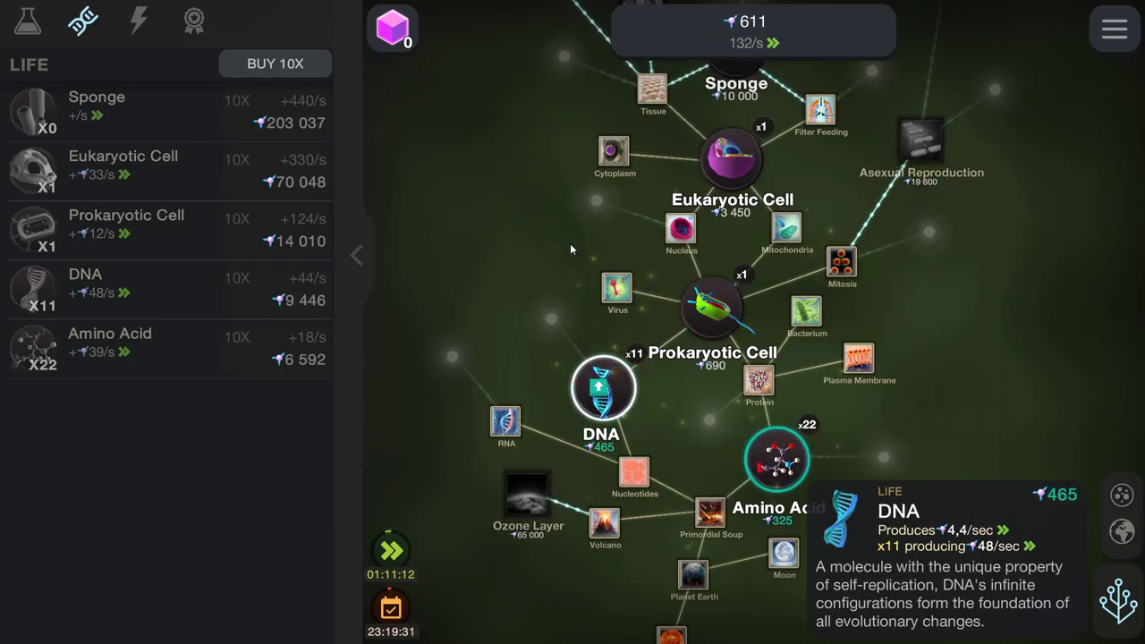
Switch the buy mode to BUY SMART and raise Amino Acid to X30
click(499, 291)
click(498, 300)
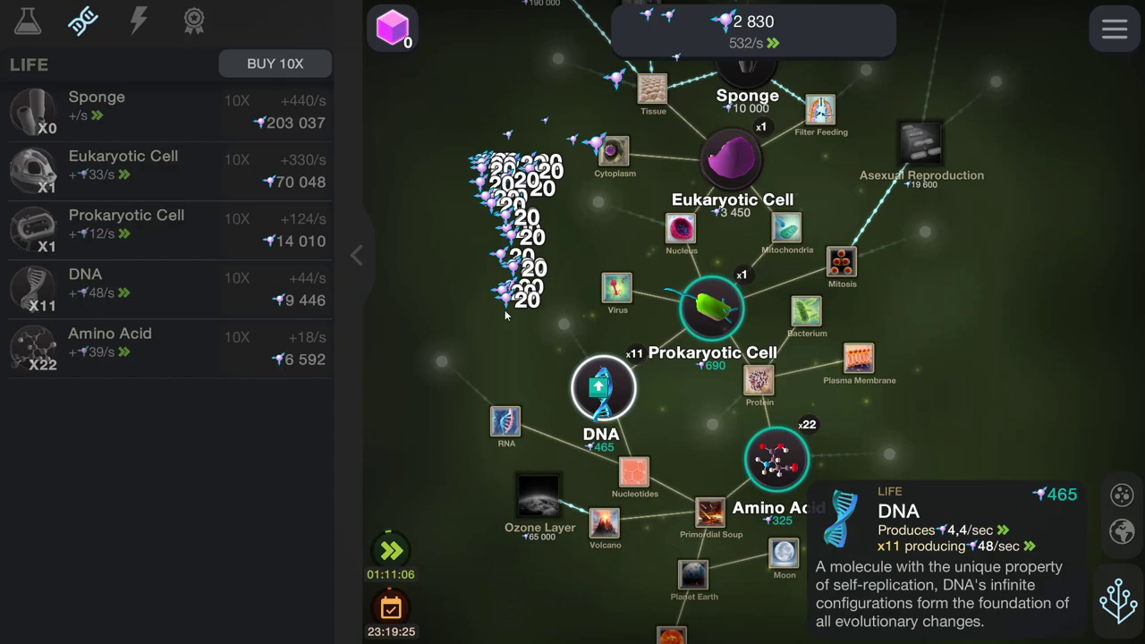
click(498, 315)
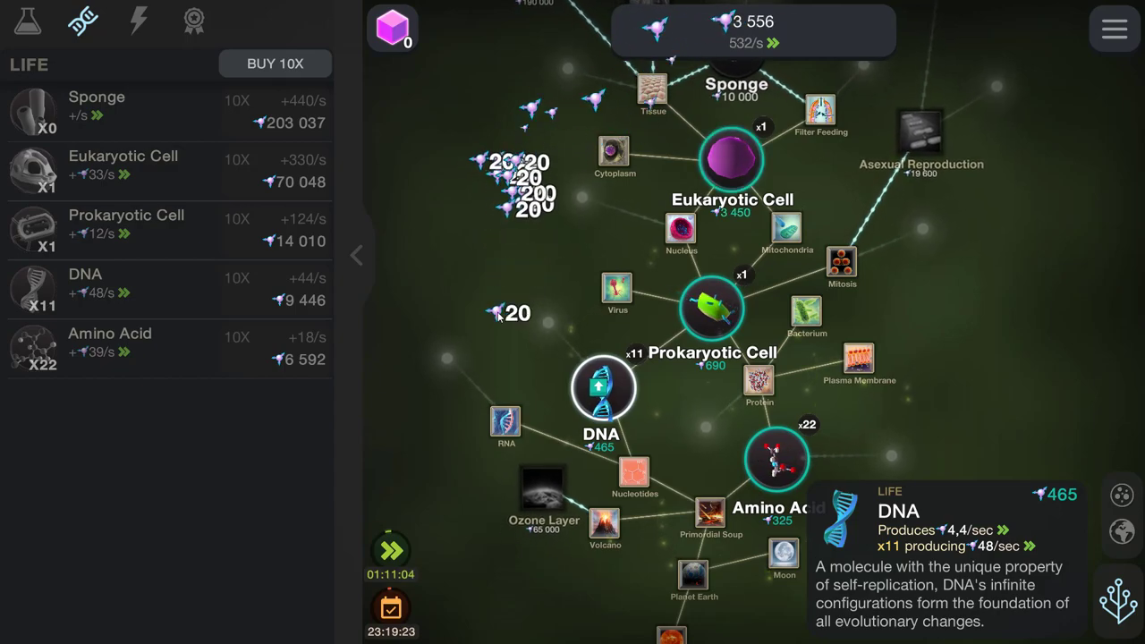
click(261, 63)
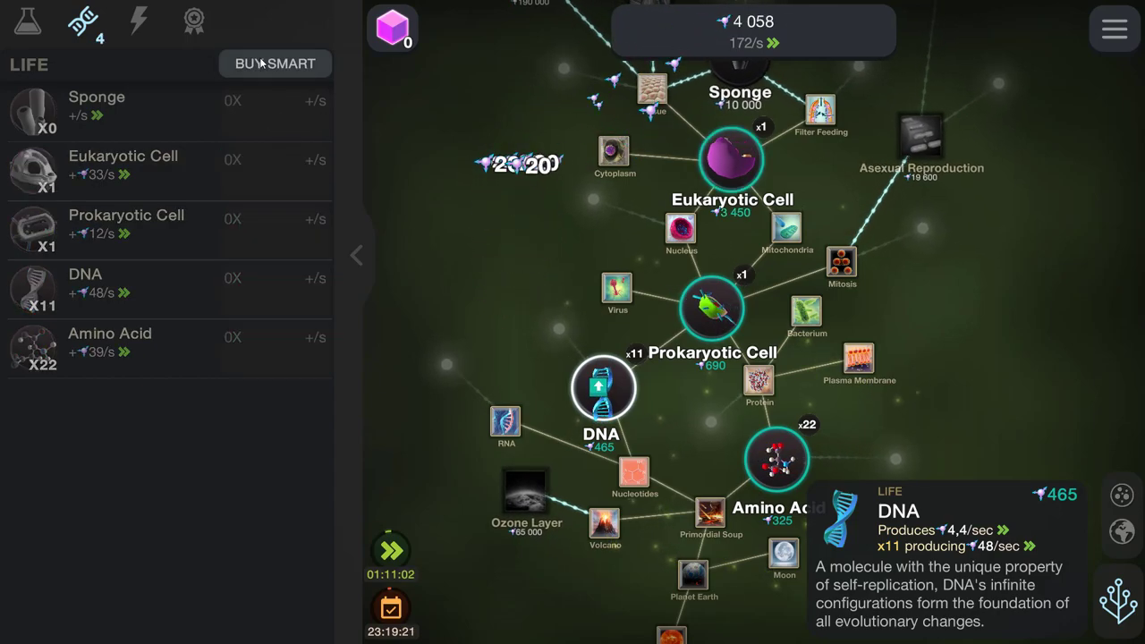
click(261, 63)
click(261, 63)
click(543, 304)
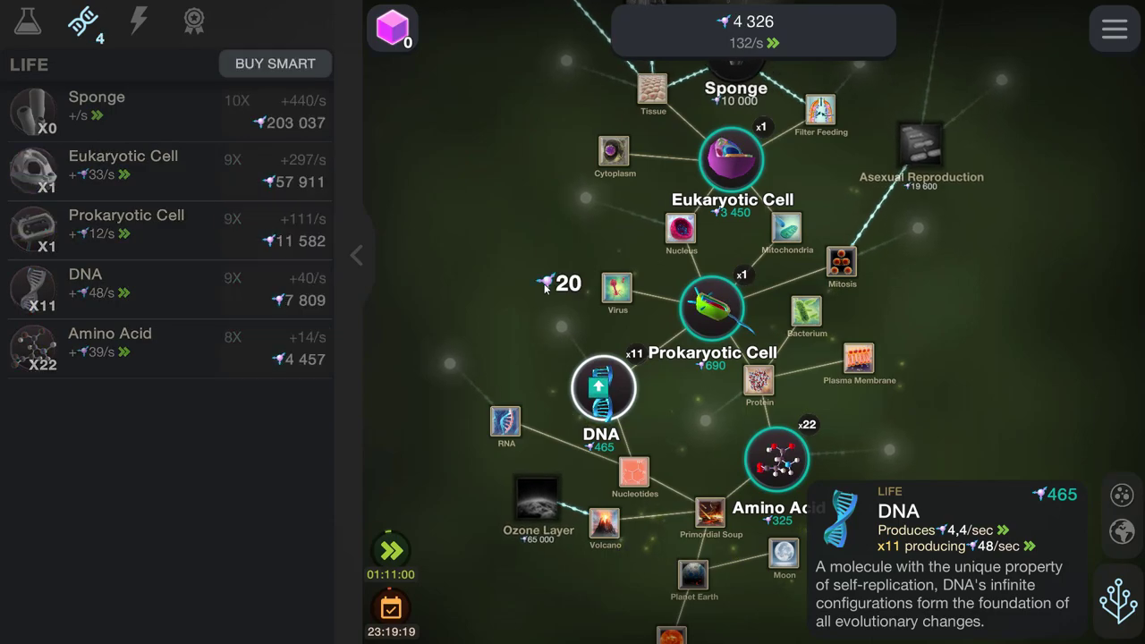
click(260, 364)
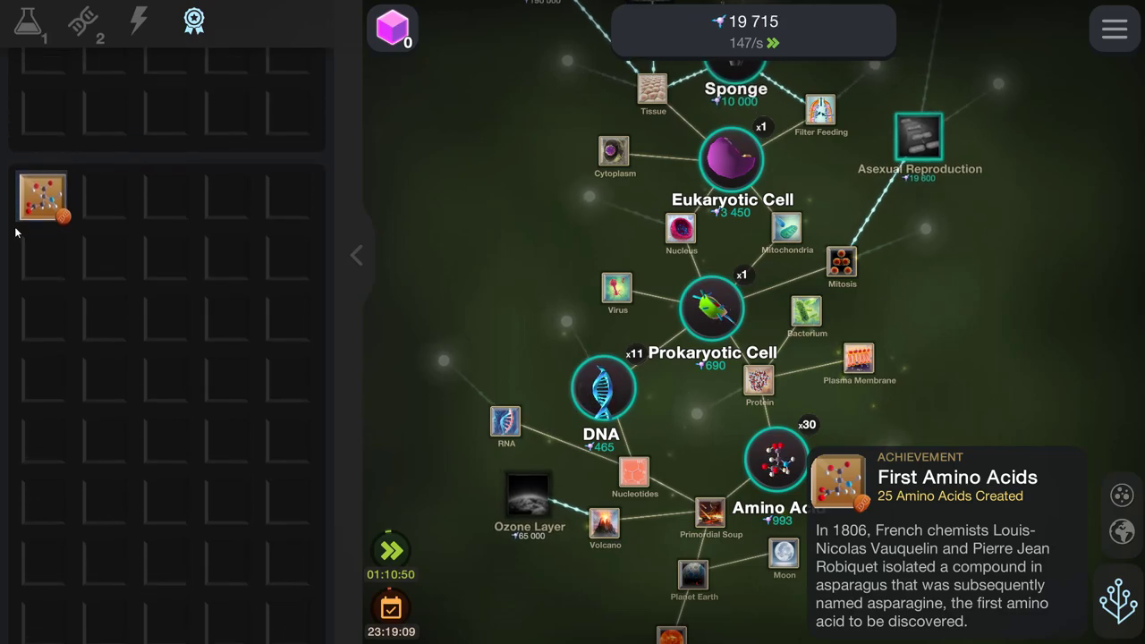
Research Asexual Reproduction from the tree, then gather entropy
click(32, 43)
click(356, 255)
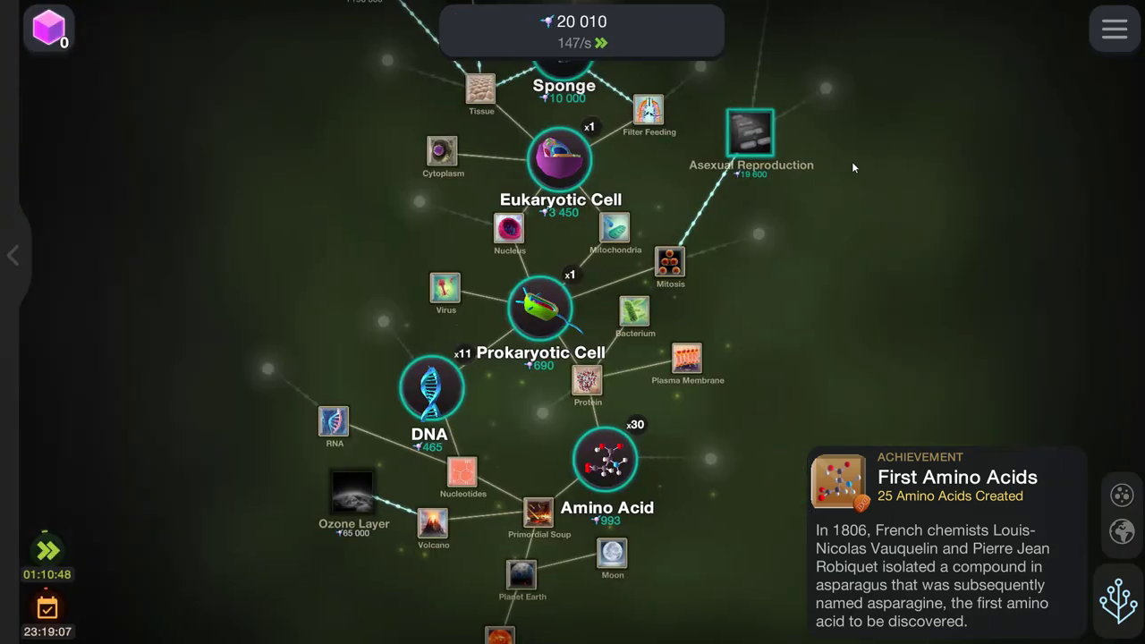
click(750, 143)
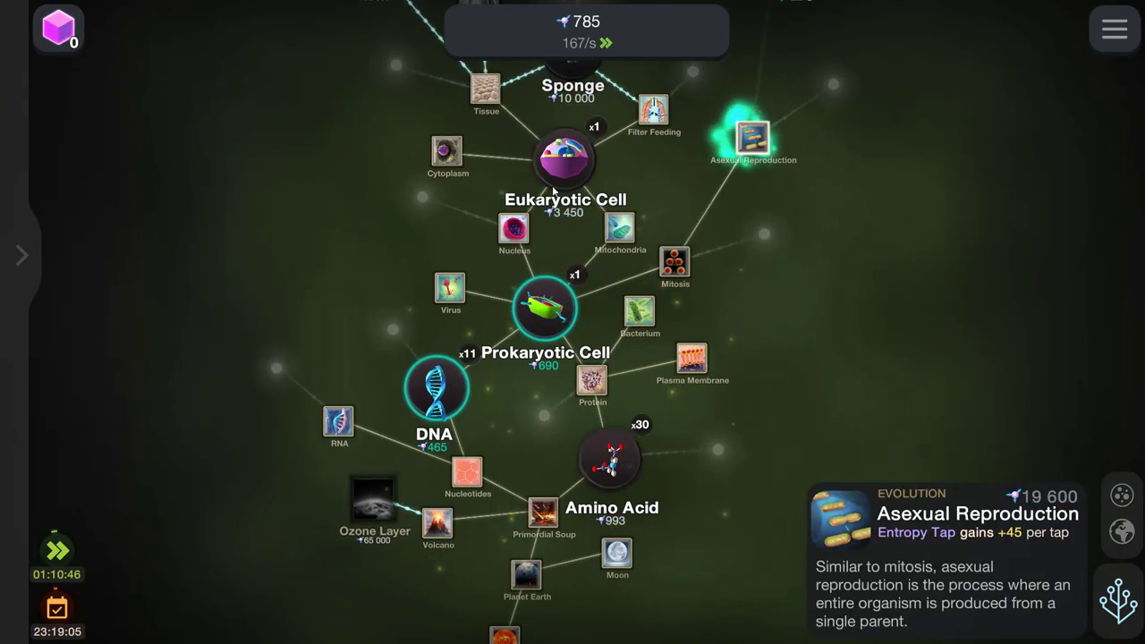
click(280, 295)
click(364, 325)
click(364, 324)
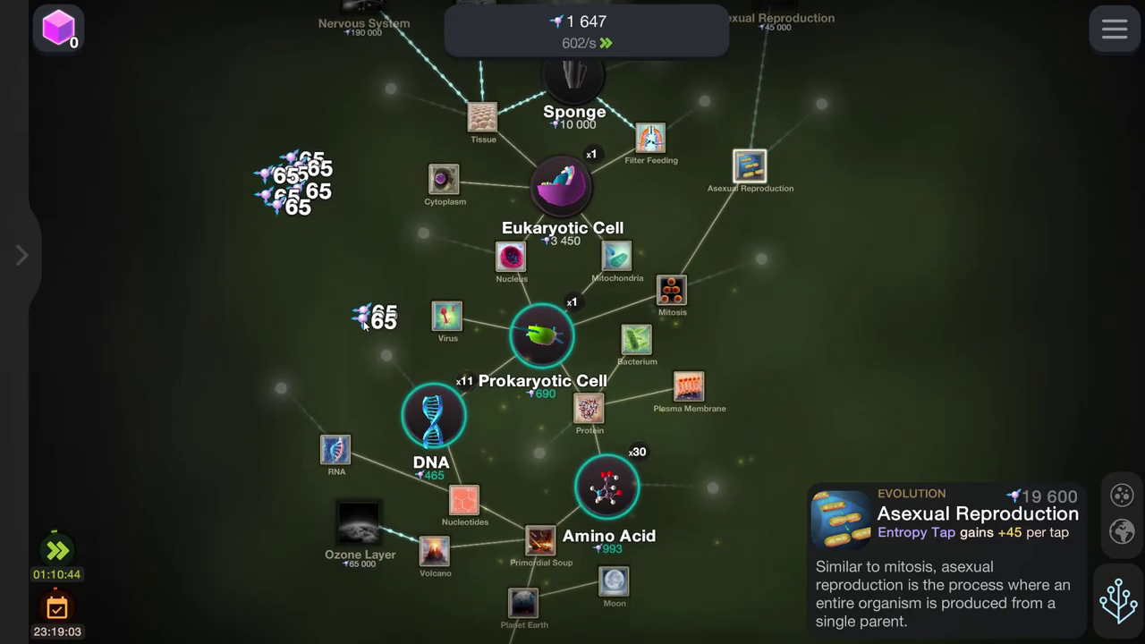
click(364, 324)
click(364, 326)
click(364, 327)
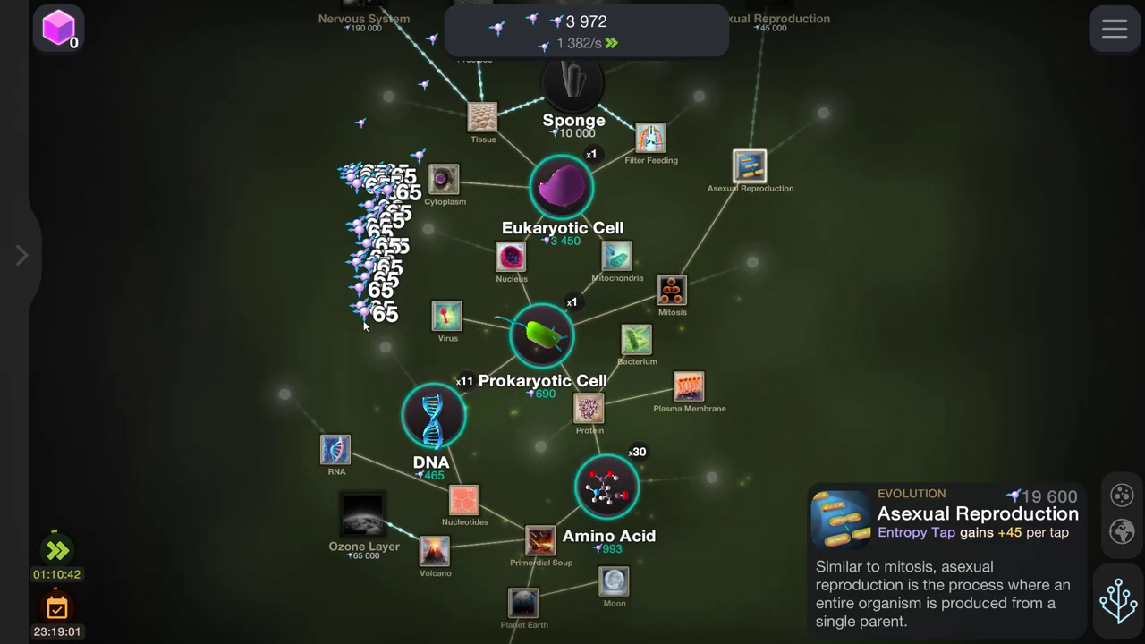
Return to the Life list and raise DNA to X20
click(23, 255)
click(355, 256)
click(22, 255)
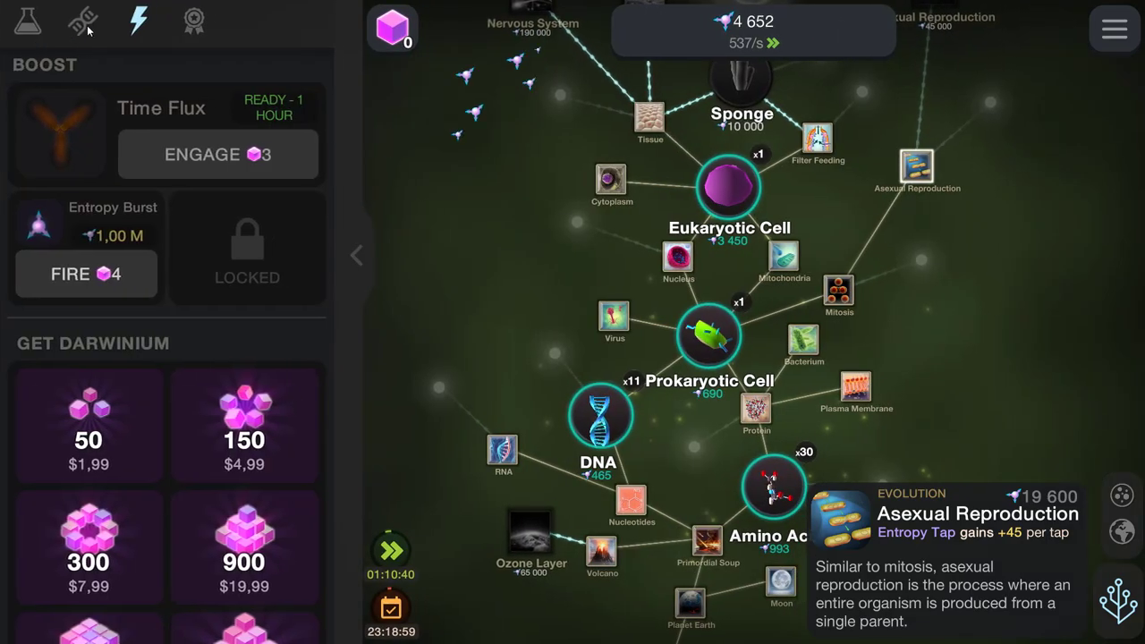
click(82, 21)
click(472, 243)
click(472, 247)
click(473, 249)
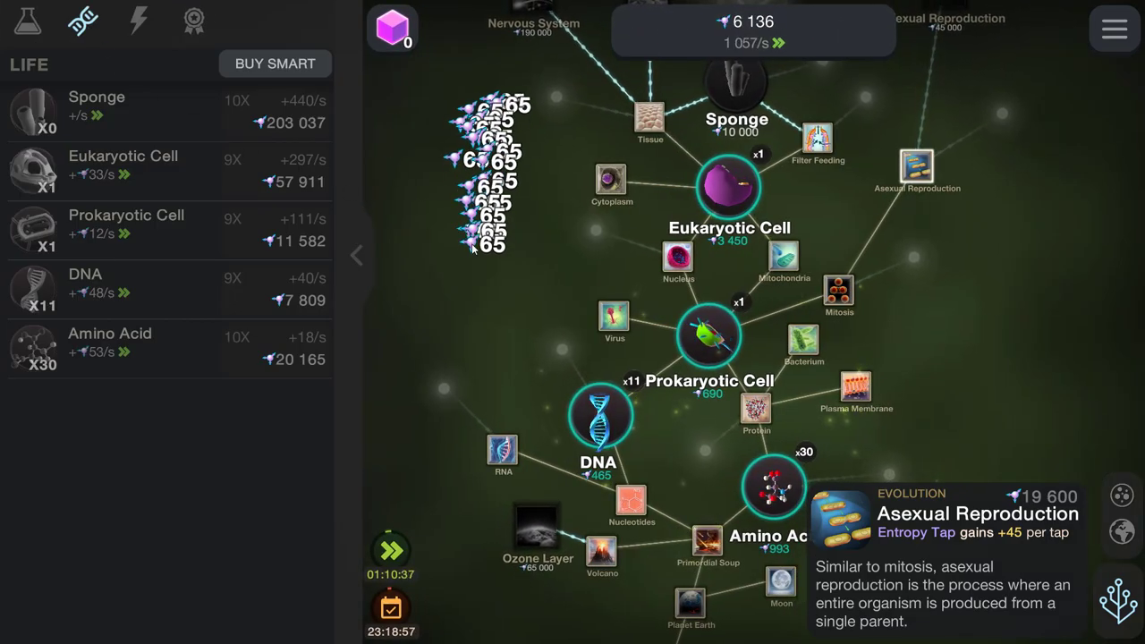
click(471, 243)
click(472, 243)
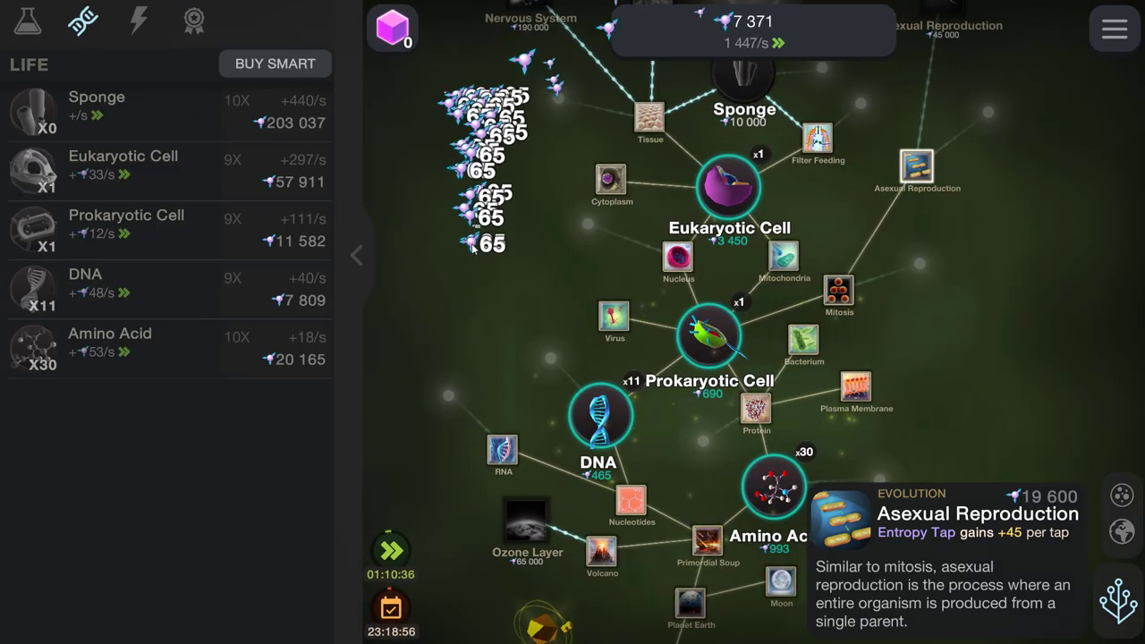
click(288, 301)
click(452, 492)
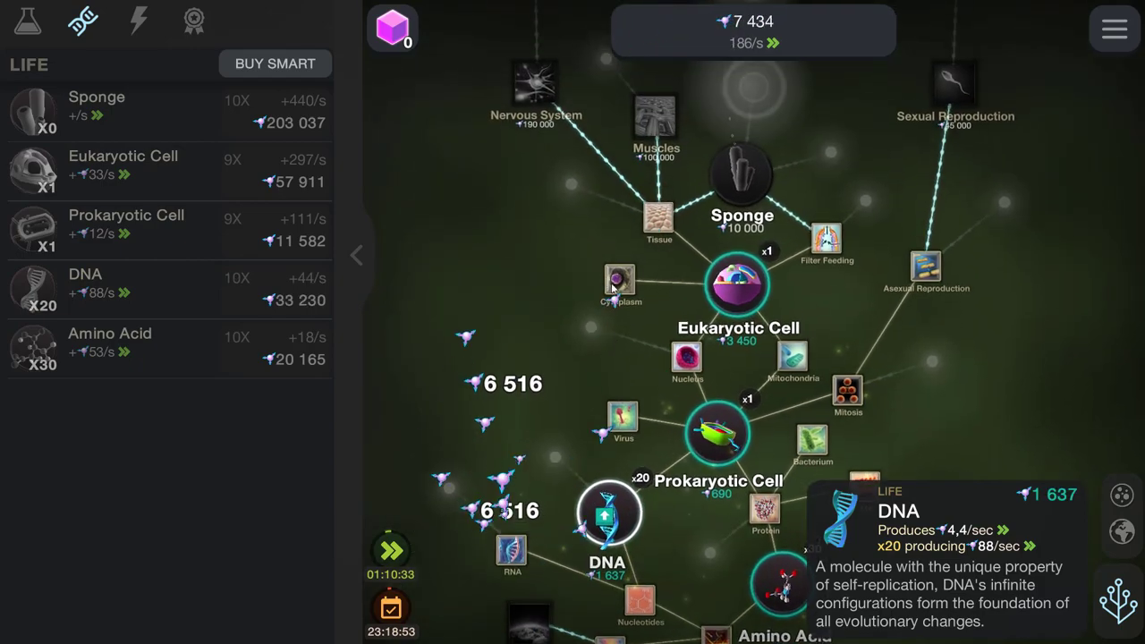
click(571, 215)
click(569, 221)
click(569, 221)
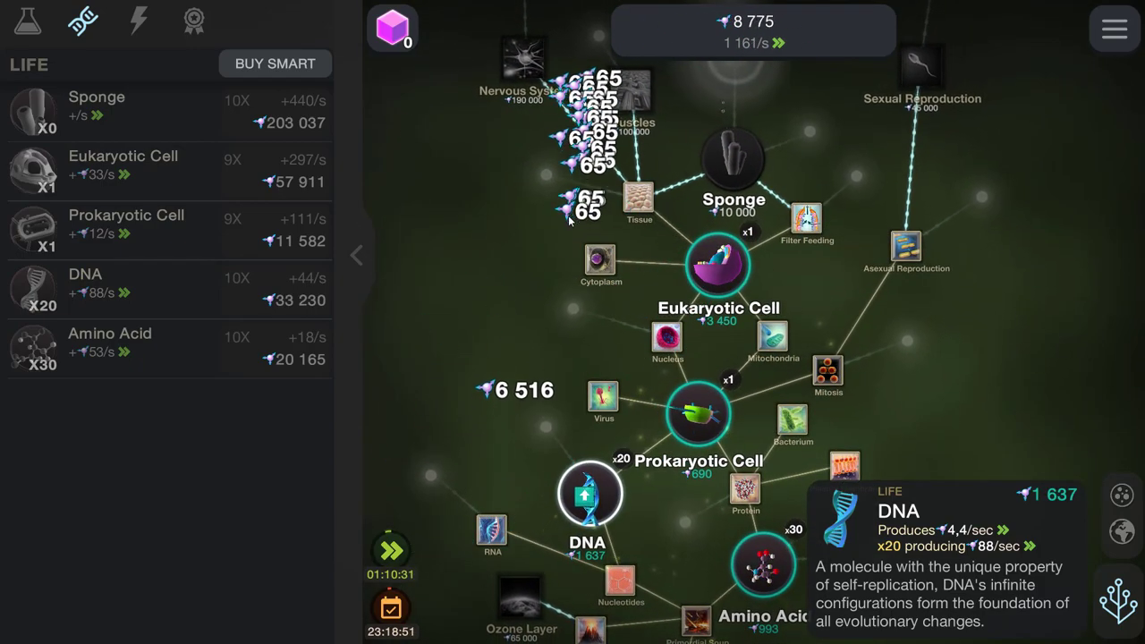
Buy the first Sponge, acknowledge the multicellular milestone, and resume gathering entropy on the tree
click(731, 163)
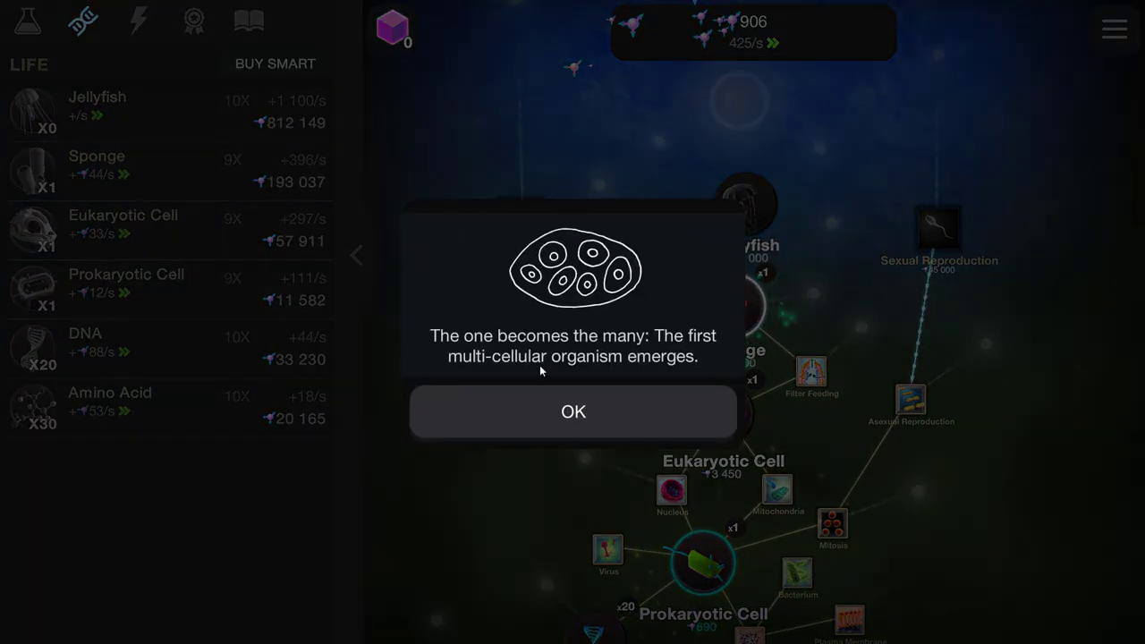
click(552, 404)
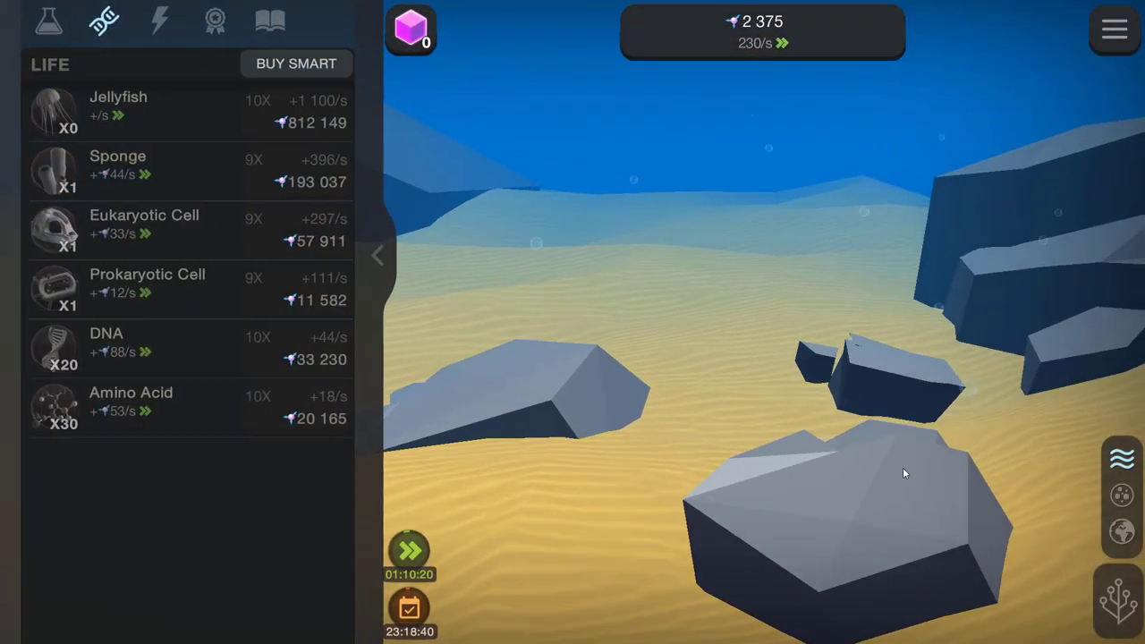
click(1120, 586)
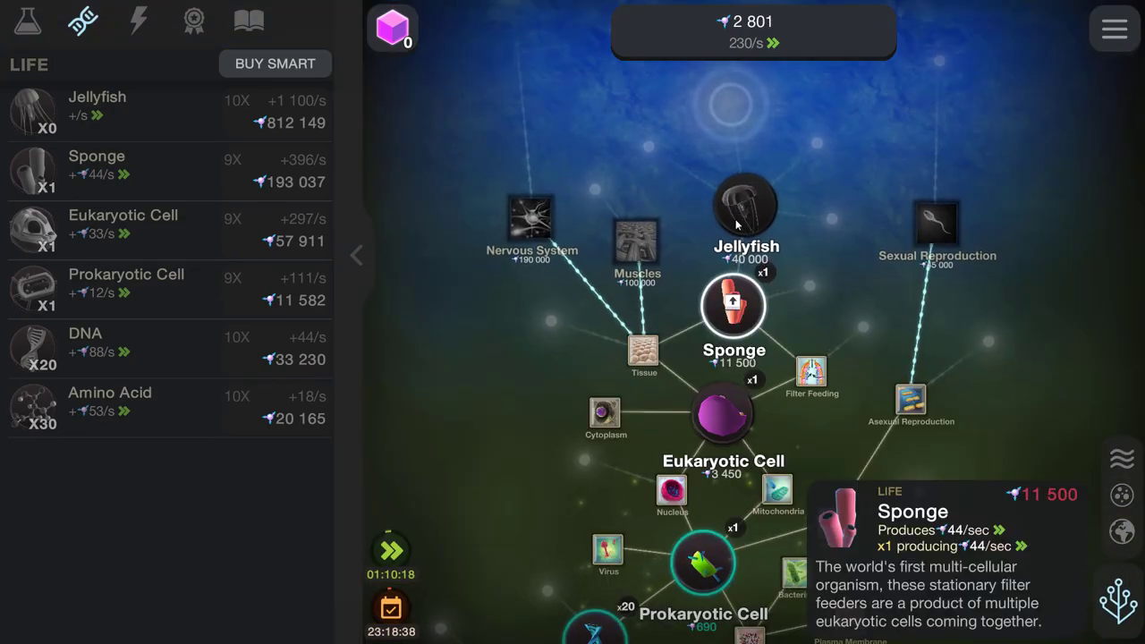
scroll(691, 269, up, 3)
click(690, 269)
click(691, 269)
click(628, 347)
click(628, 347)
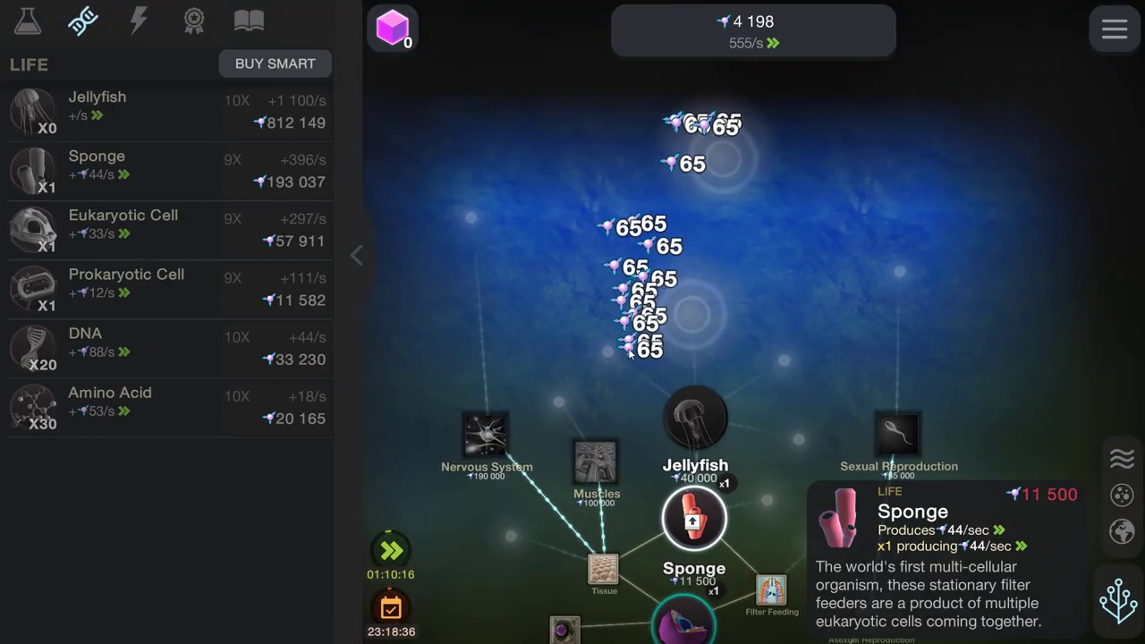
click(629, 354)
click(629, 354)
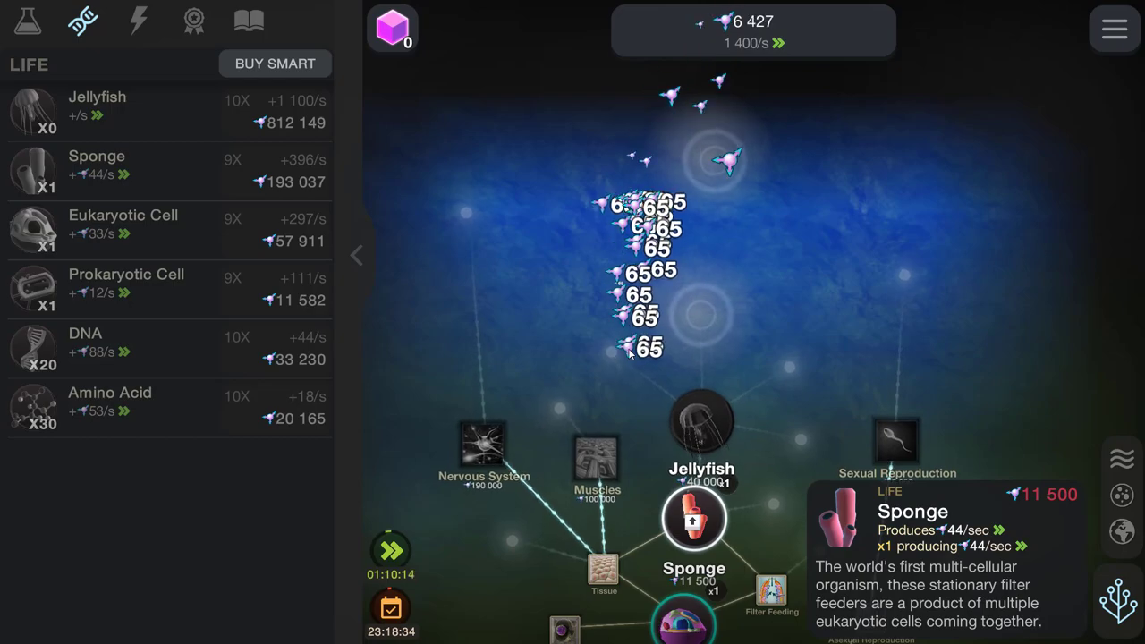
Gather entropy and buy nine Prokaryotic Cells, raising them to X10
click(629, 353)
click(629, 354)
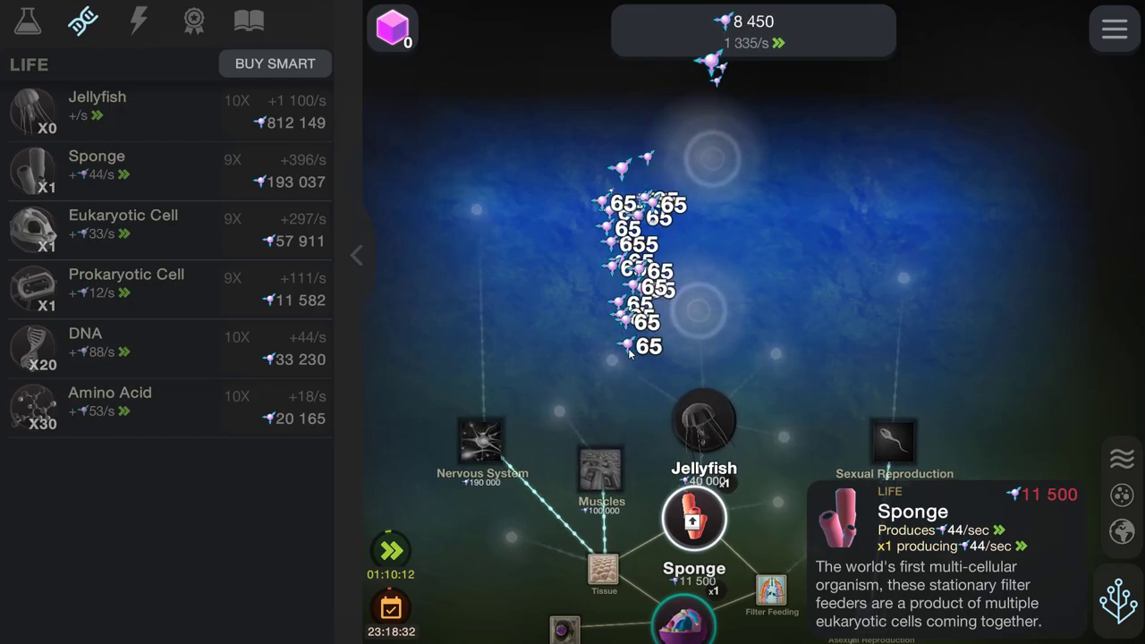
click(629, 354)
click(629, 353)
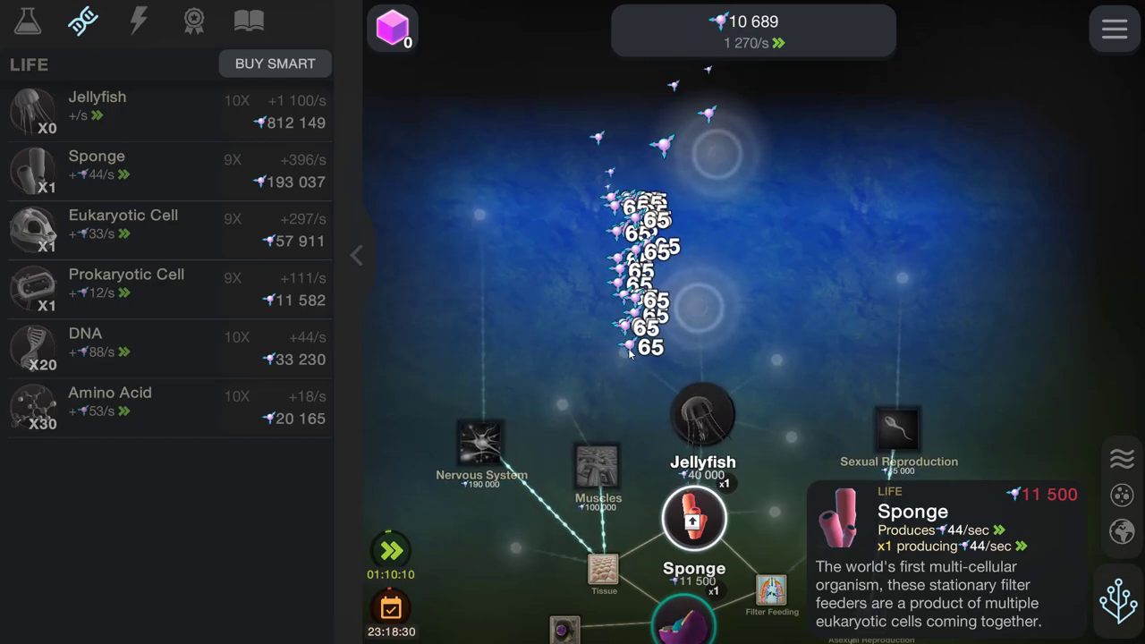
click(286, 313)
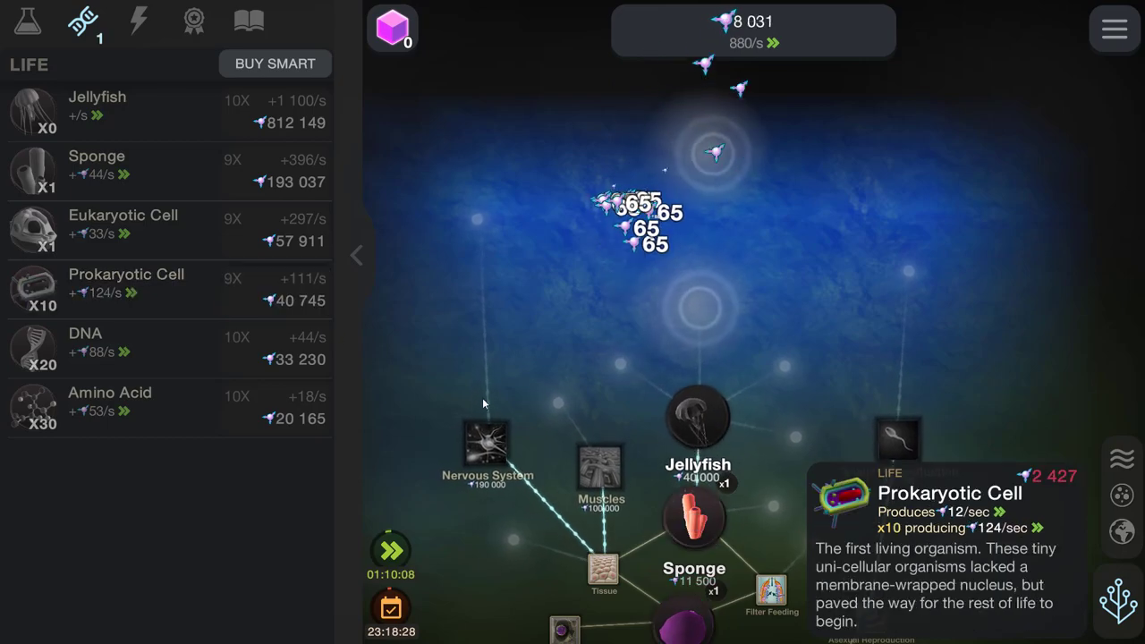
Keep tapping to rebuild energy to about 18,099
click(544, 412)
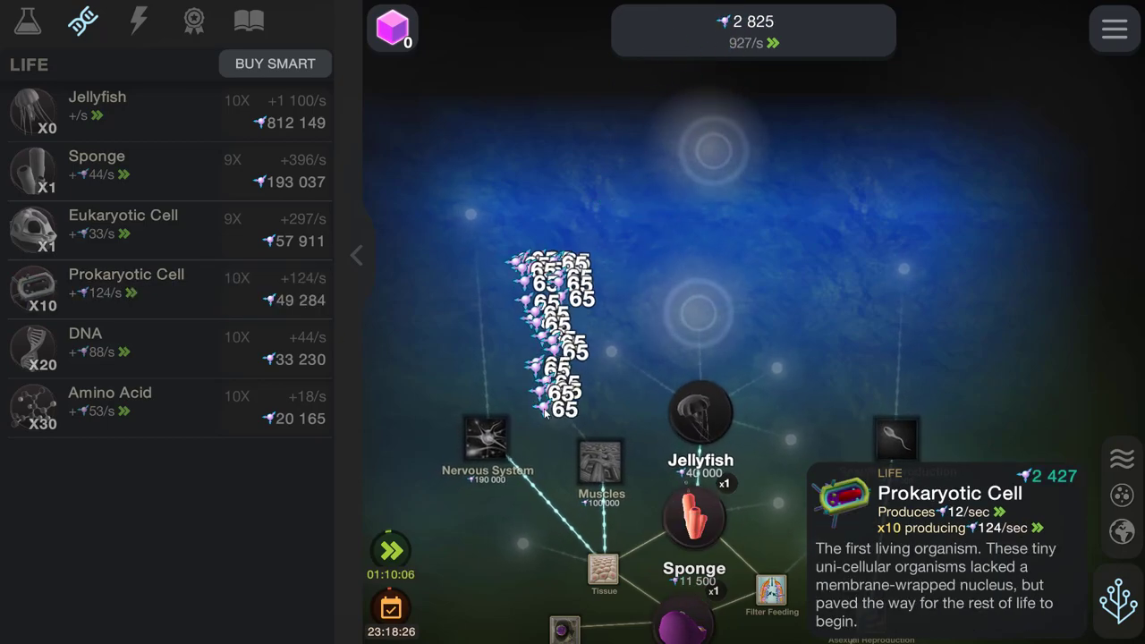
click(545, 412)
click(544, 412)
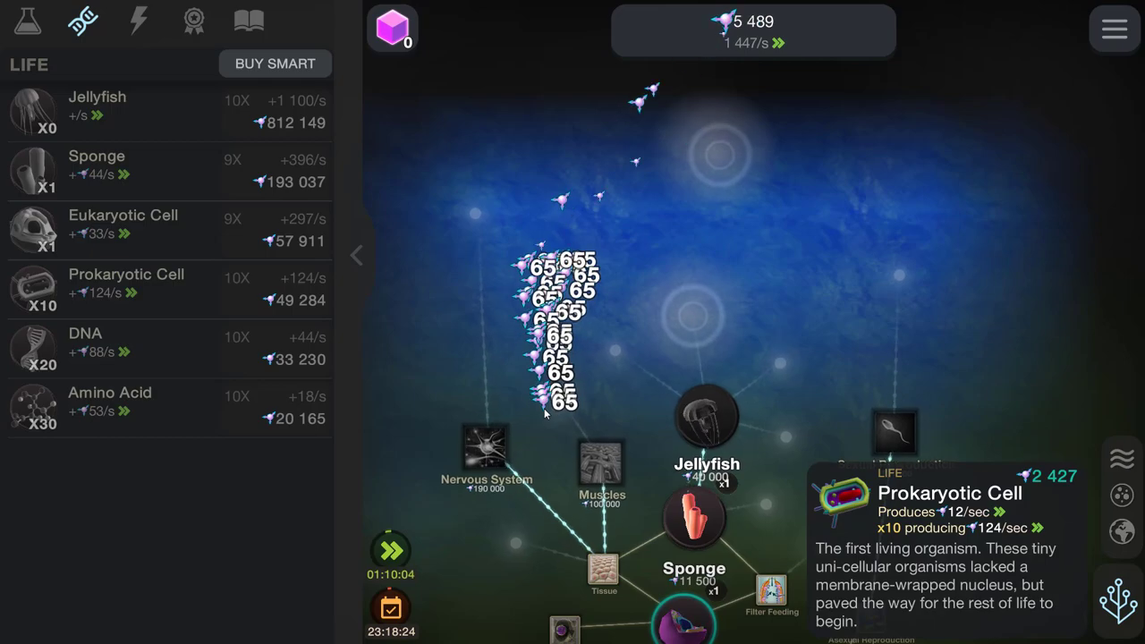
click(545, 412)
click(545, 412)
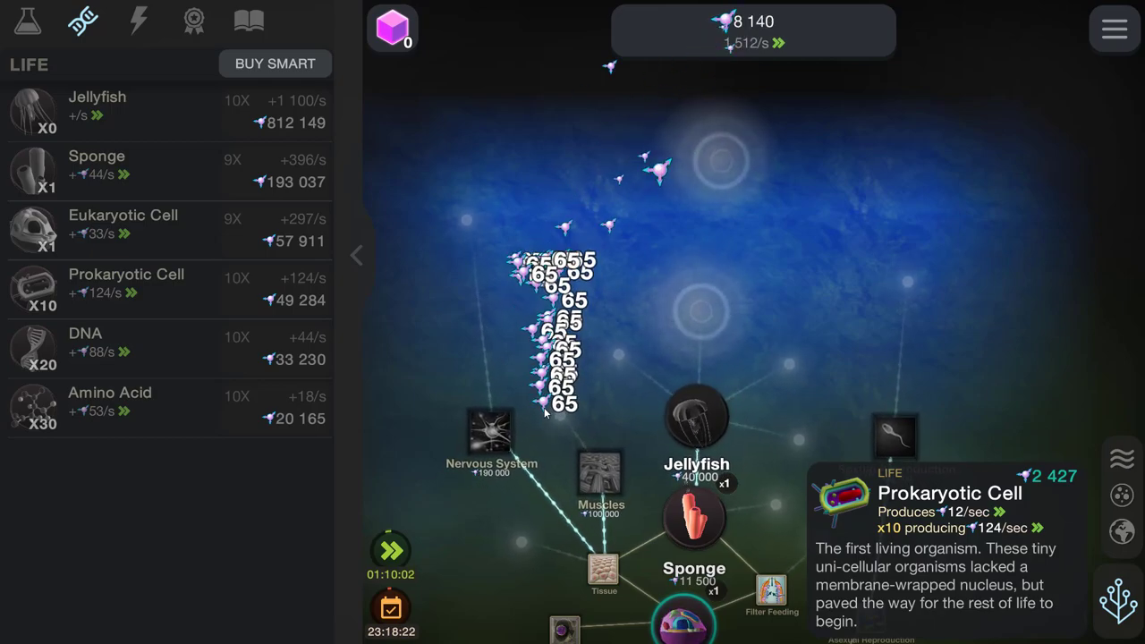
click(545, 412)
click(545, 413)
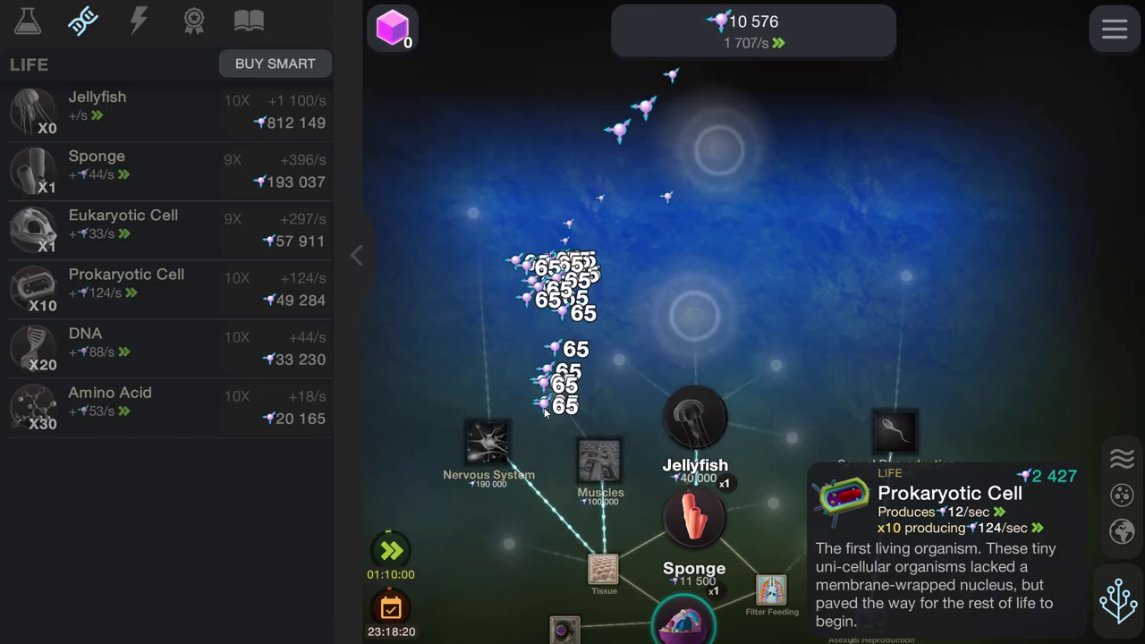
click(544, 412)
click(544, 412)
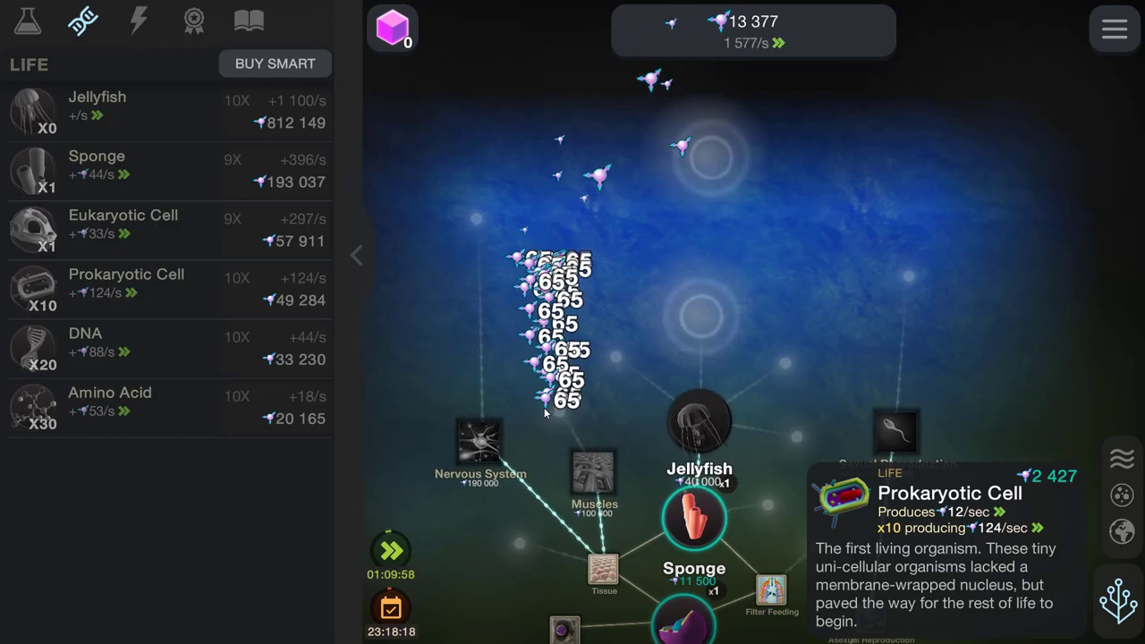
click(545, 412)
click(545, 412)
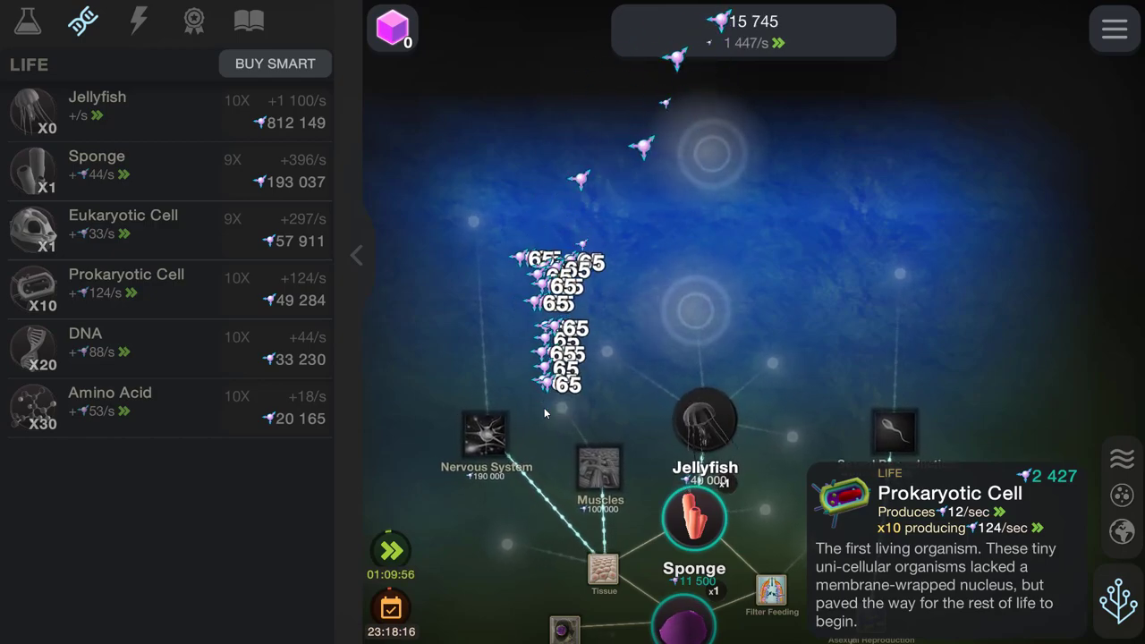
click(544, 412)
click(545, 413)
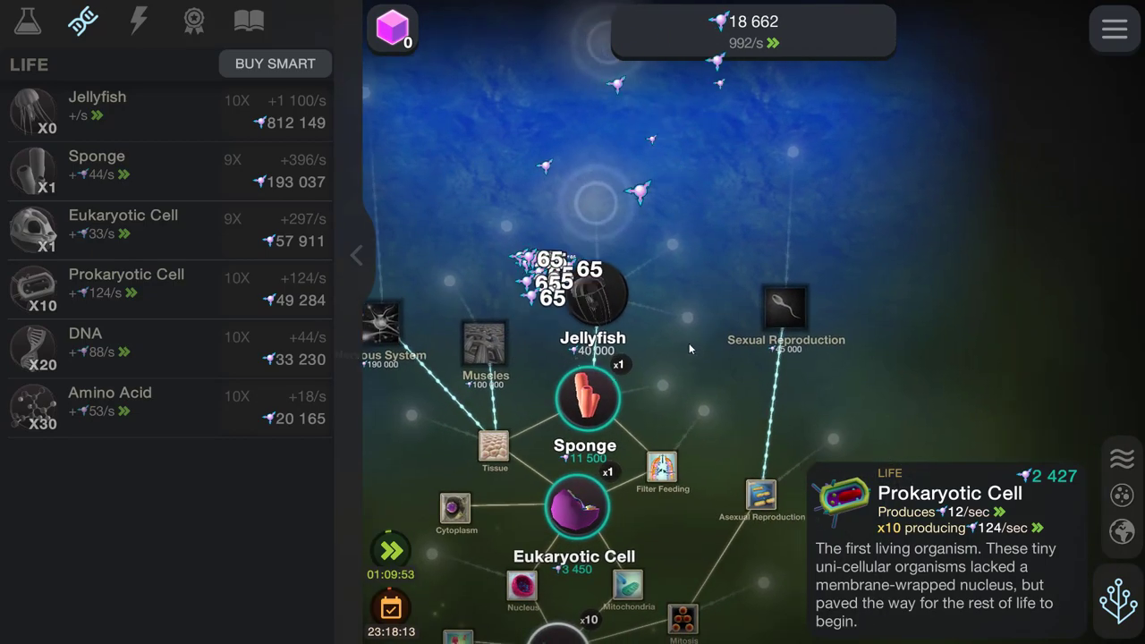
View the Sexual Reproduction details, then tap the ocean to gather entropy
click(784, 309)
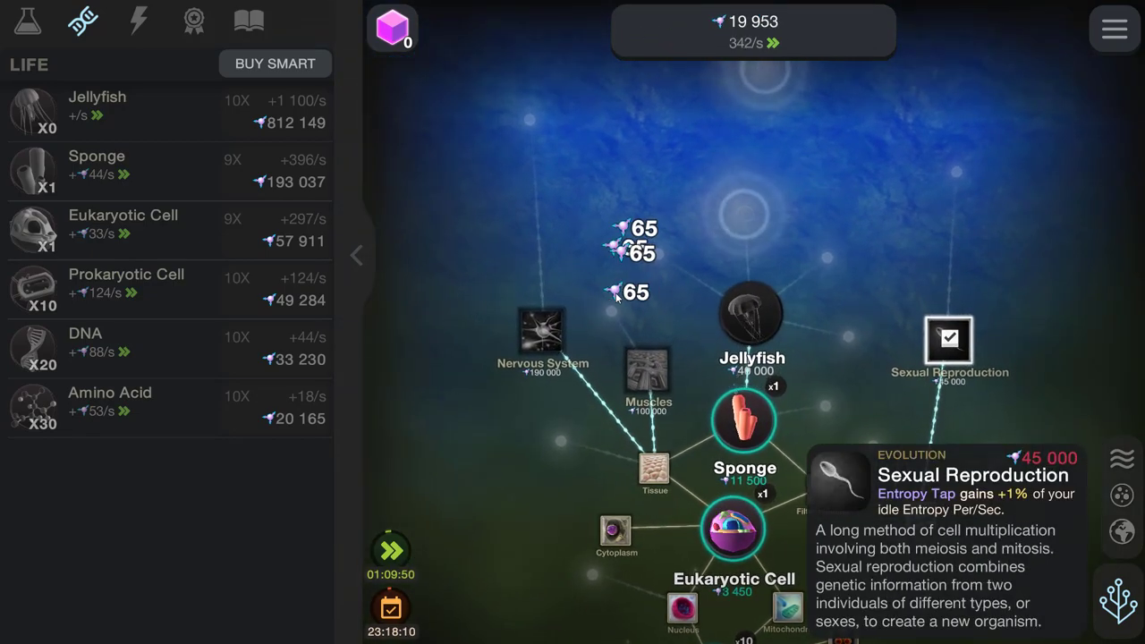
click(618, 298)
click(620, 298)
click(623, 297)
click(624, 298)
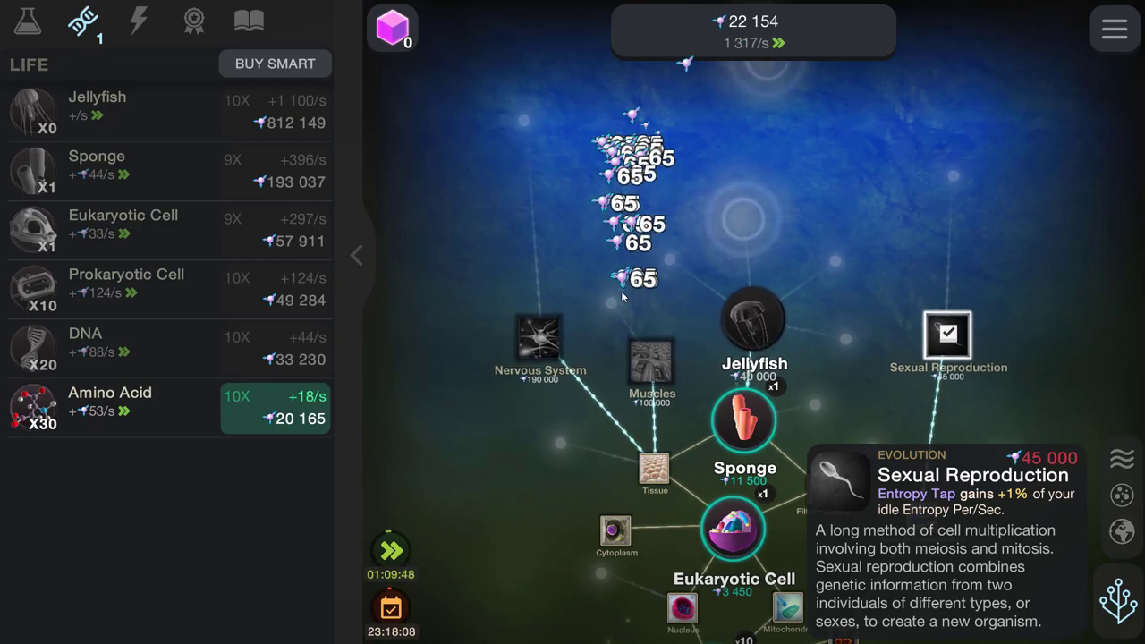
click(624, 298)
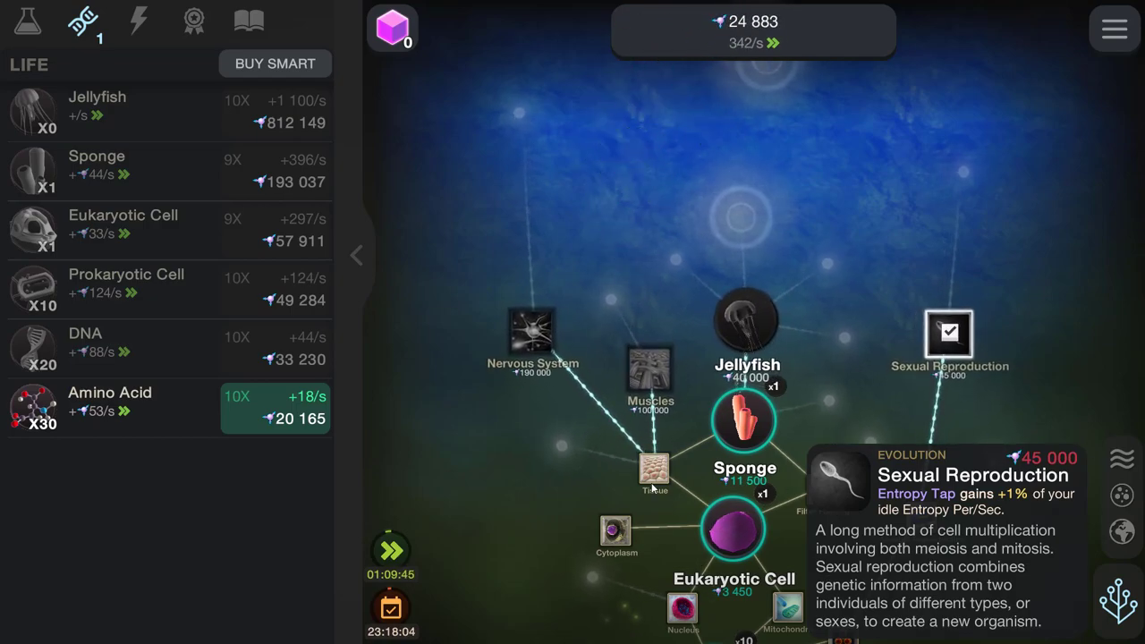
click(629, 282)
click(629, 284)
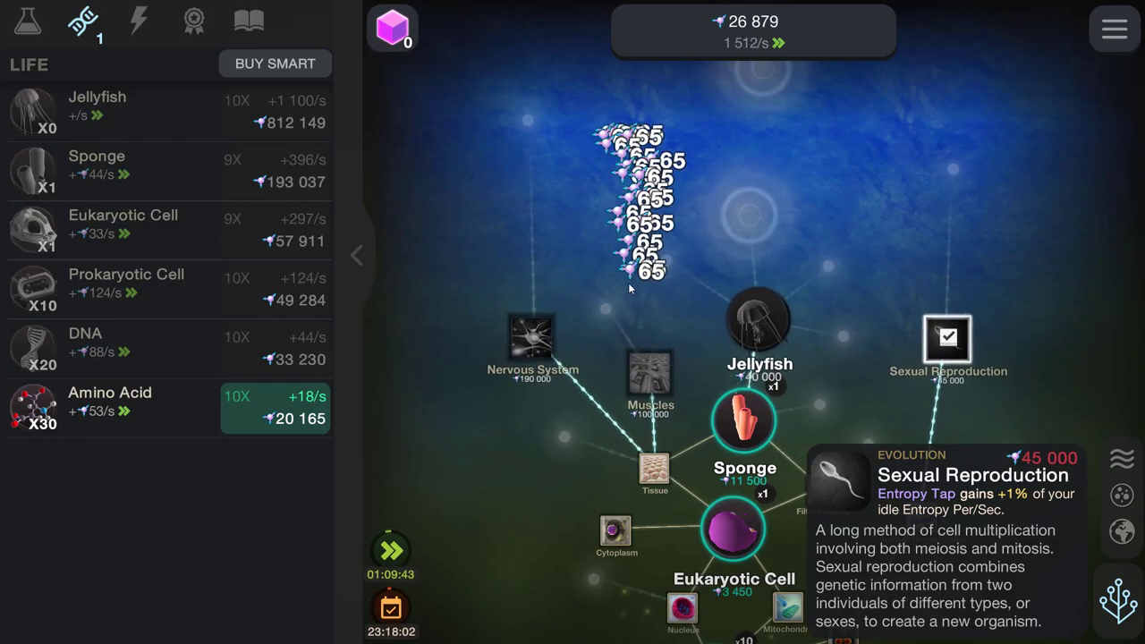
click(628, 284)
click(628, 285)
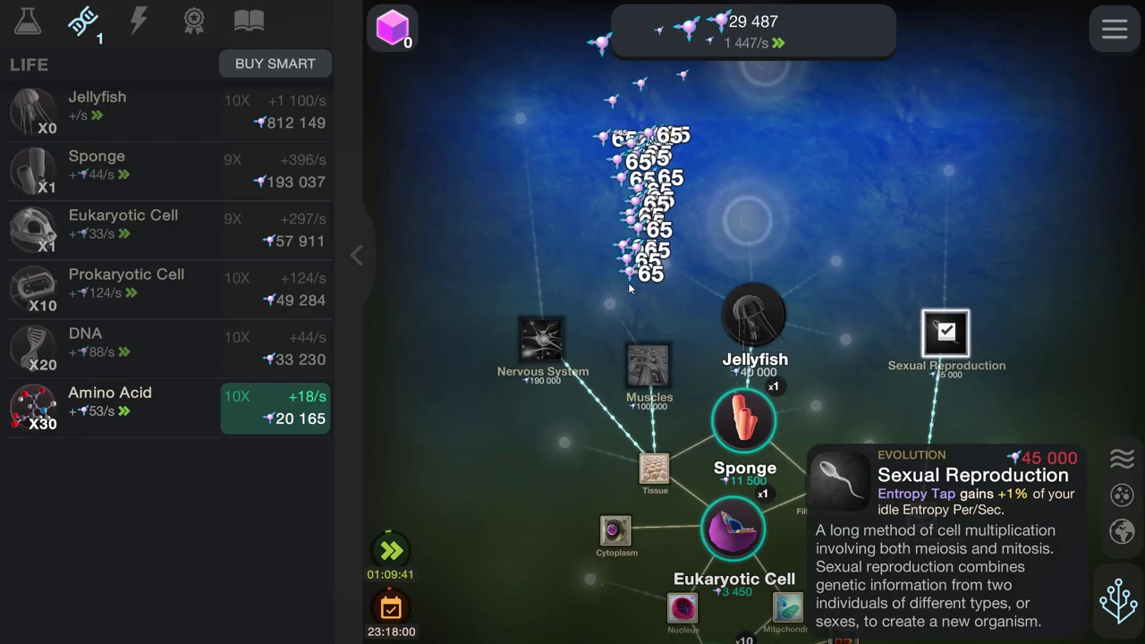
Check the Jellyfish's cost, gather the remaining entropy, and evolve the first Jellyfish
click(628, 285)
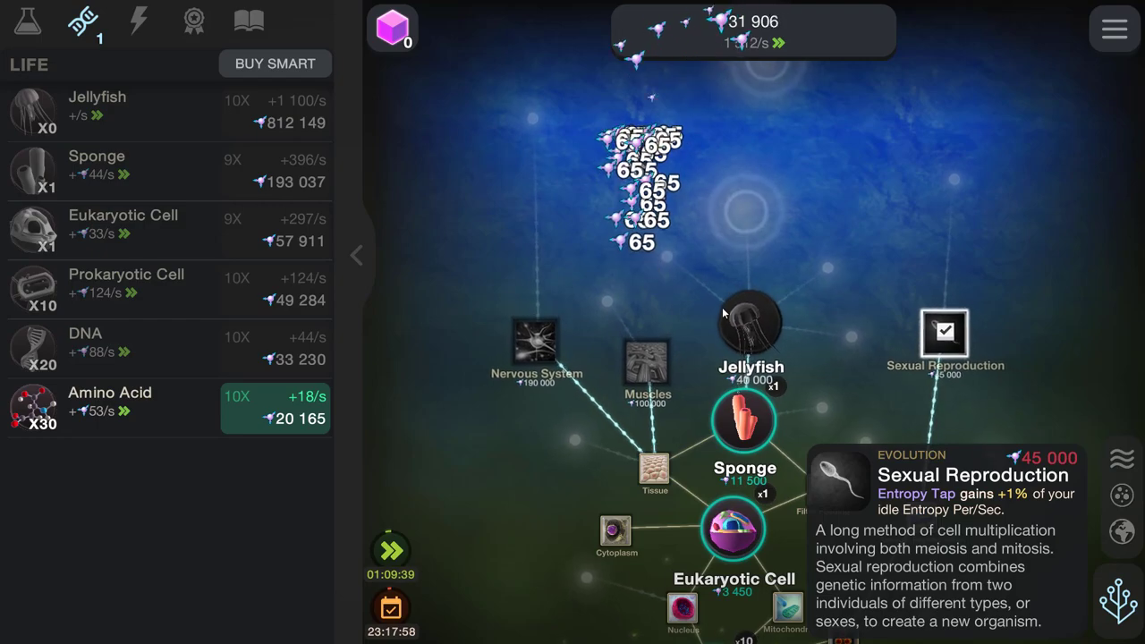
click(754, 314)
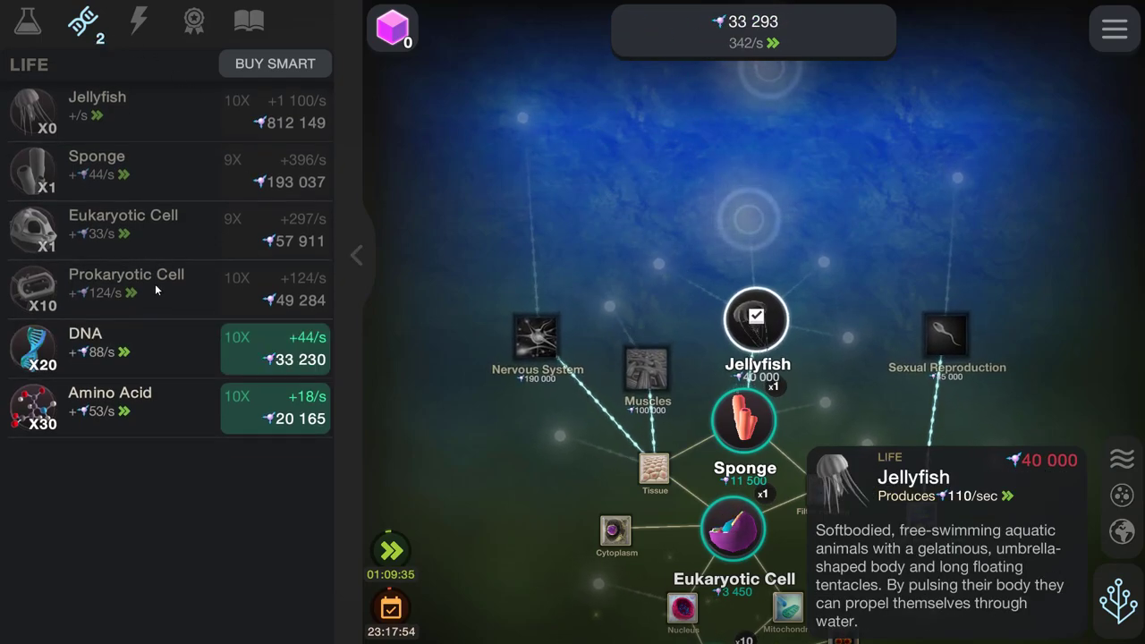
scroll(183, 253, down, 1)
click(616, 289)
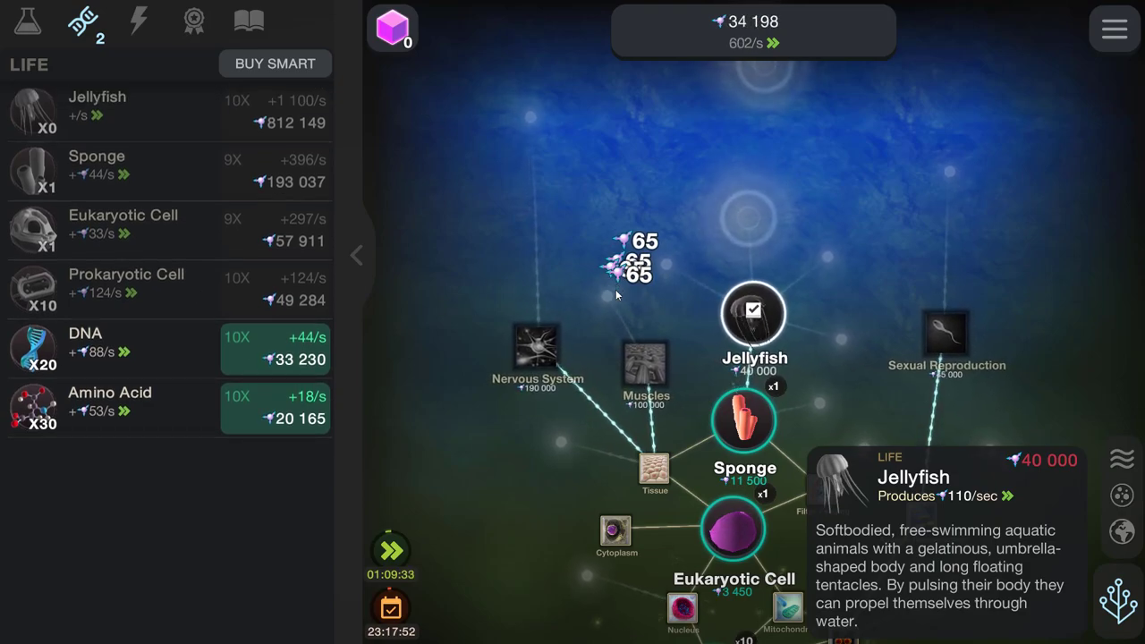
click(617, 289)
click(618, 290)
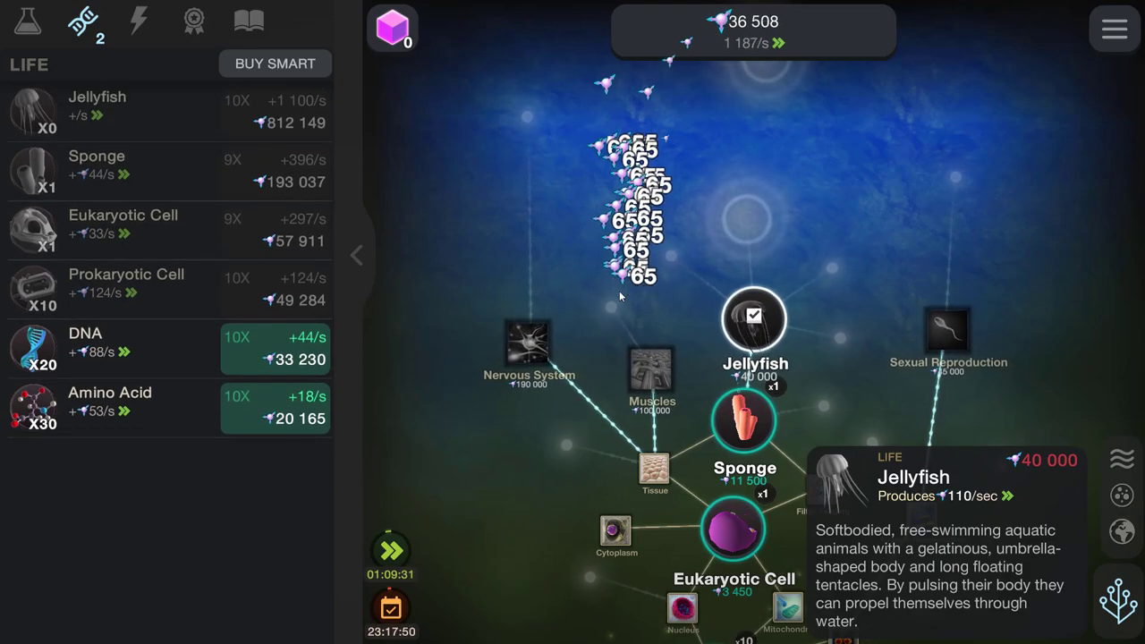
click(619, 291)
click(620, 295)
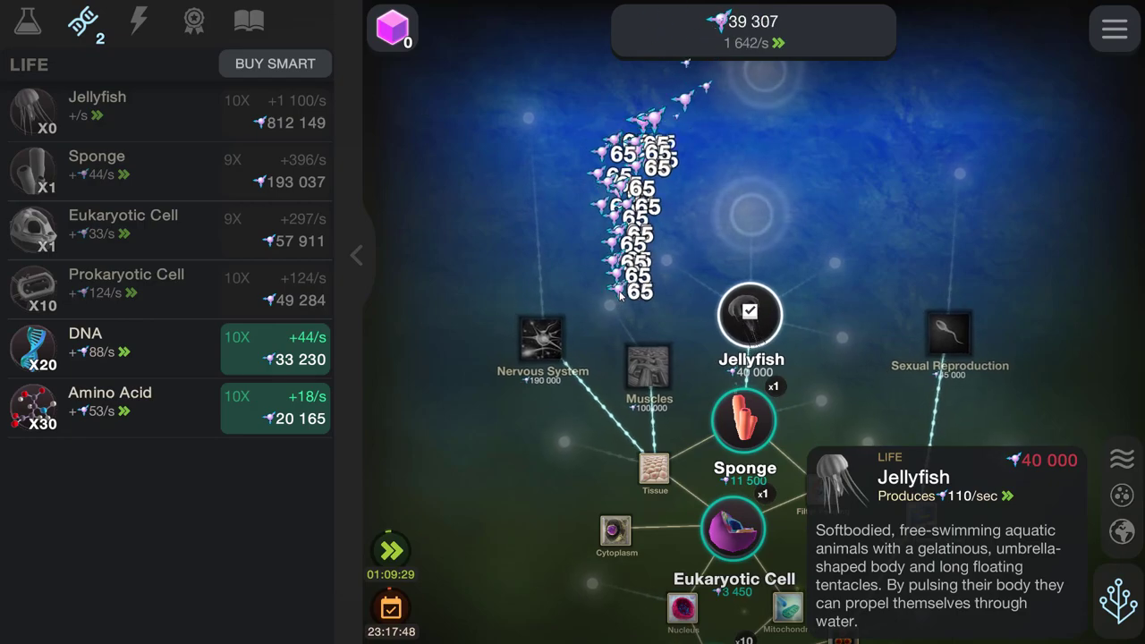
click(747, 314)
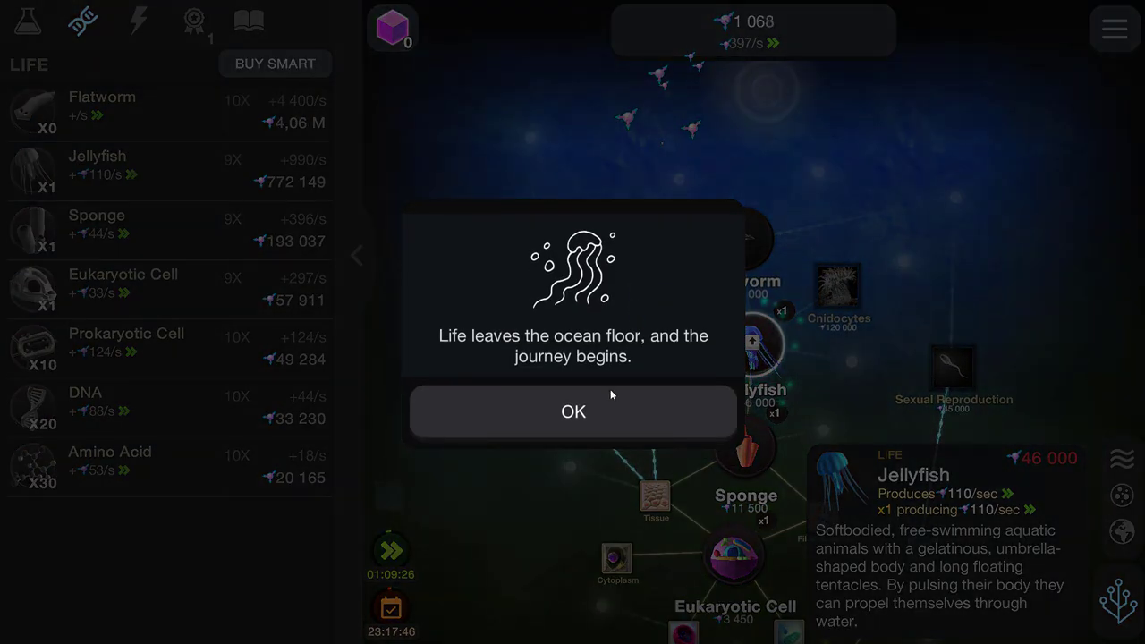
Dismiss the Jellyfish milestone message and view the Upward and Onward achievement
click(609, 409)
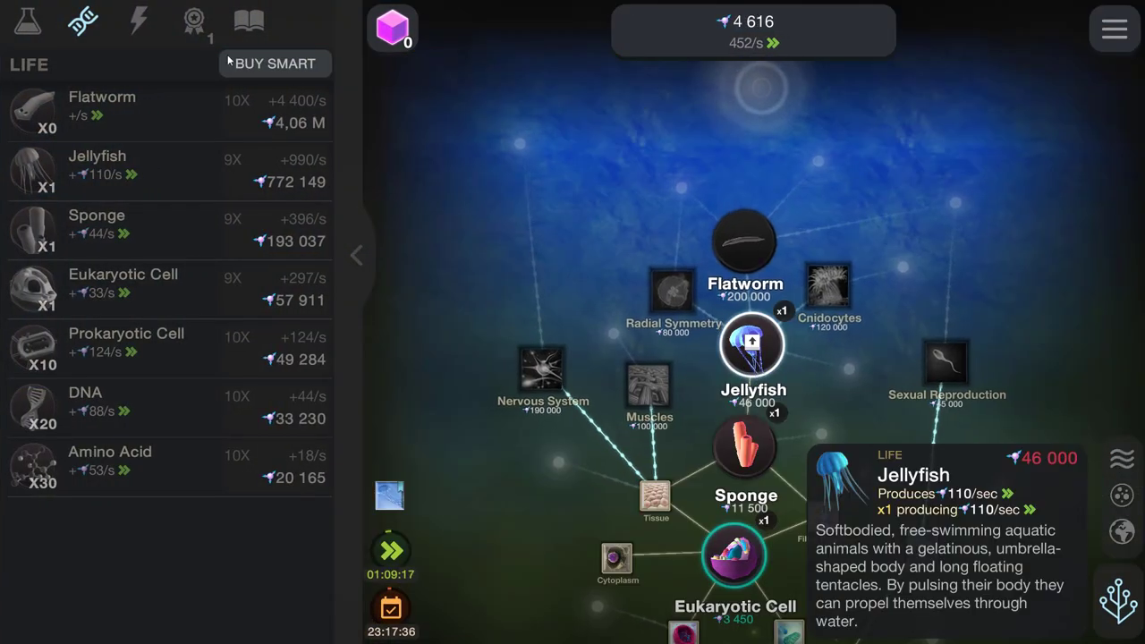
click(194, 20)
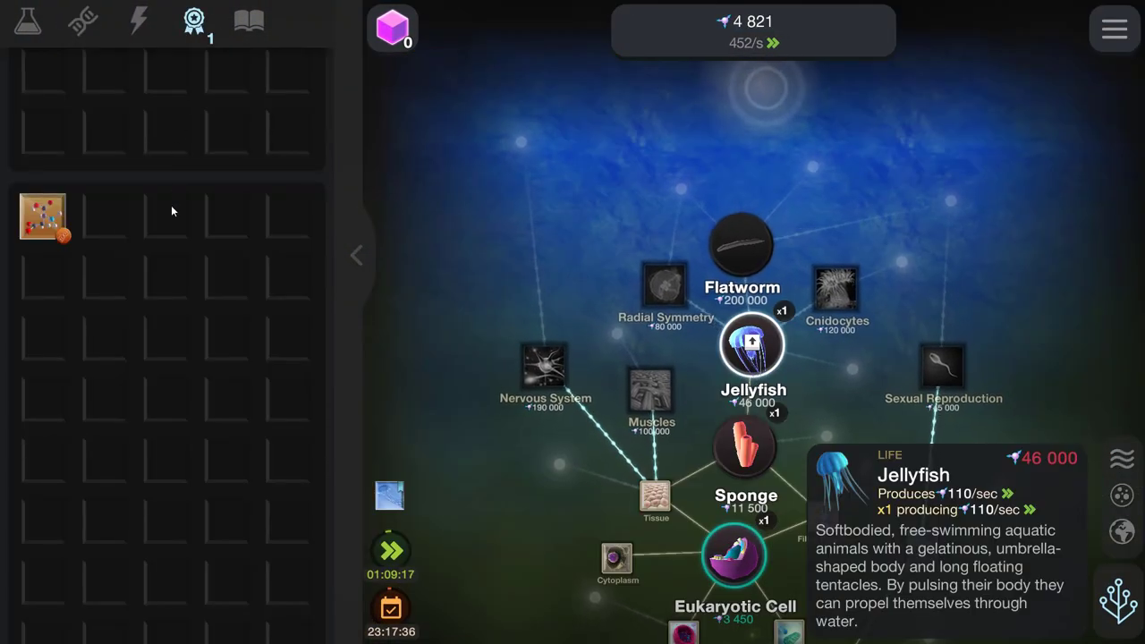
click(101, 109)
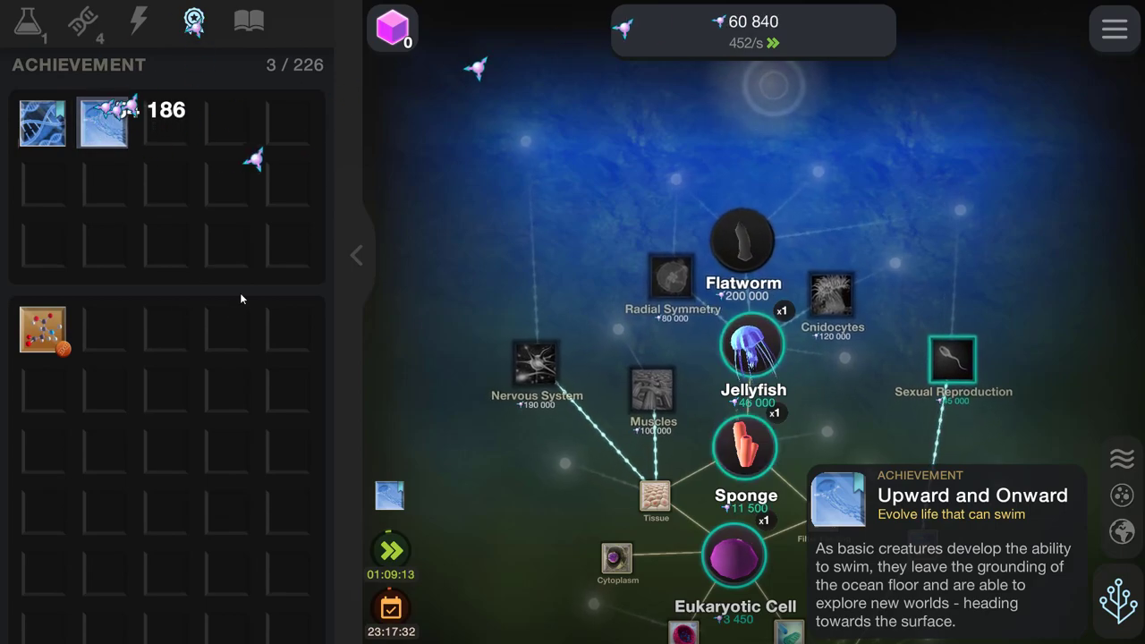
Research Sexual Reproduction and tap the ocean to gather entropy
click(28, 20)
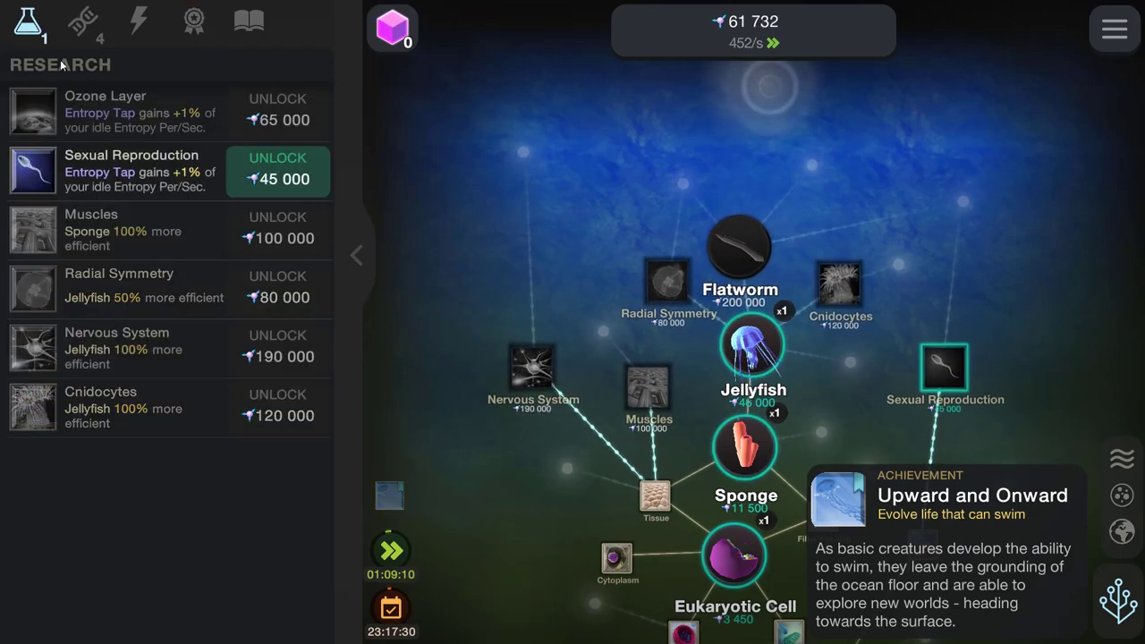
click(278, 170)
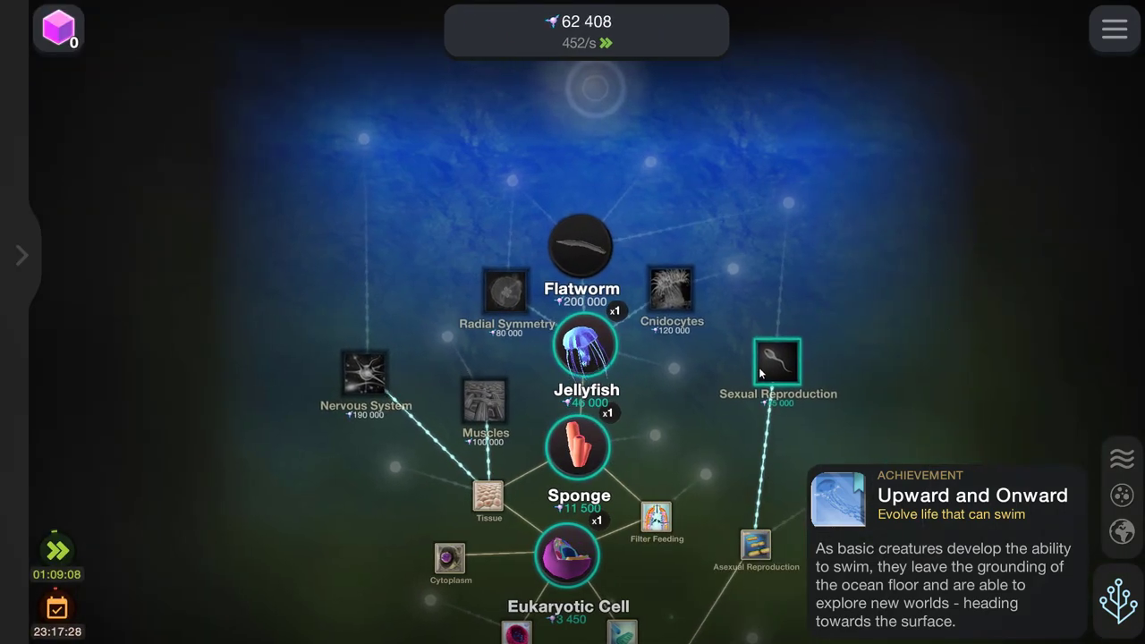
click(354, 281)
click(354, 281)
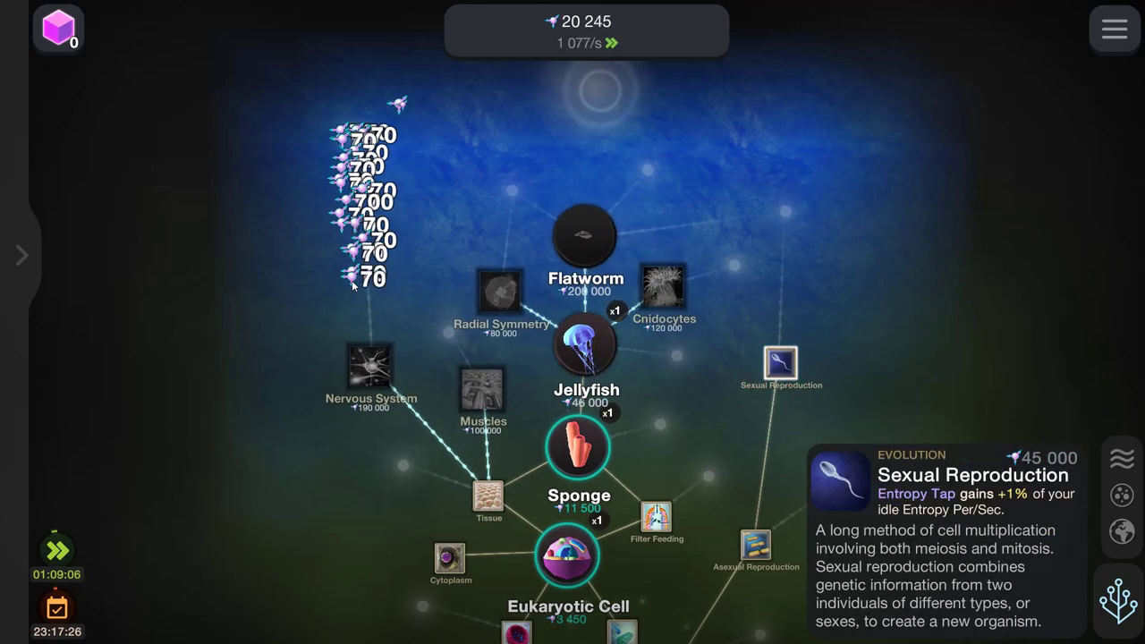
click(353, 284)
click(356, 284)
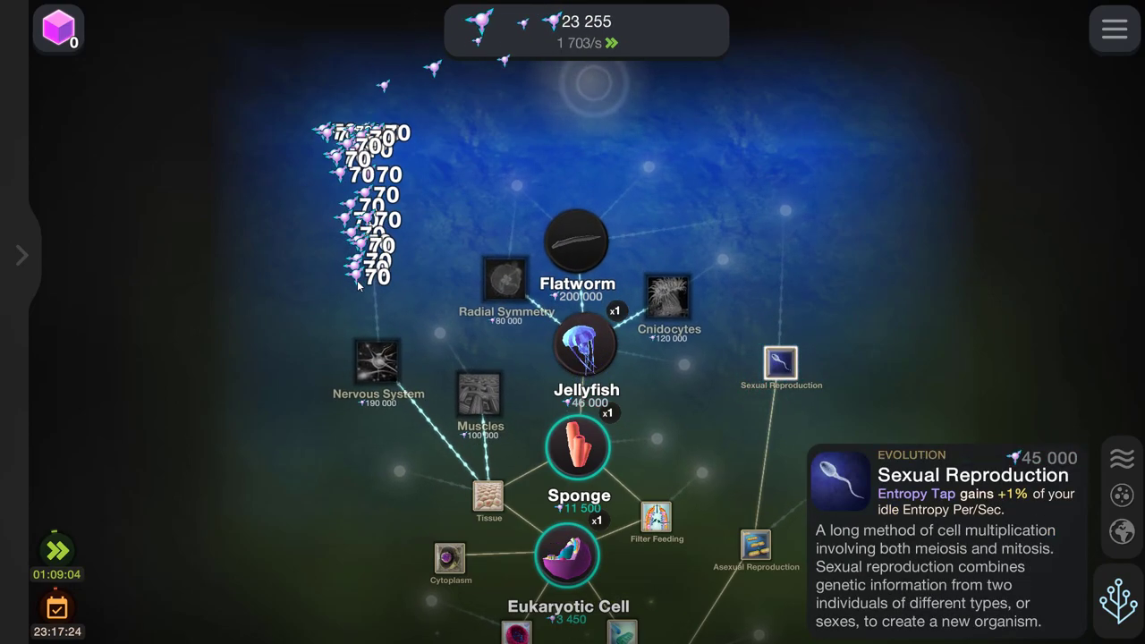
click(360, 286)
Check the Radial Symmetry upgrade and the Cnidocytes evolution cost
click(500, 282)
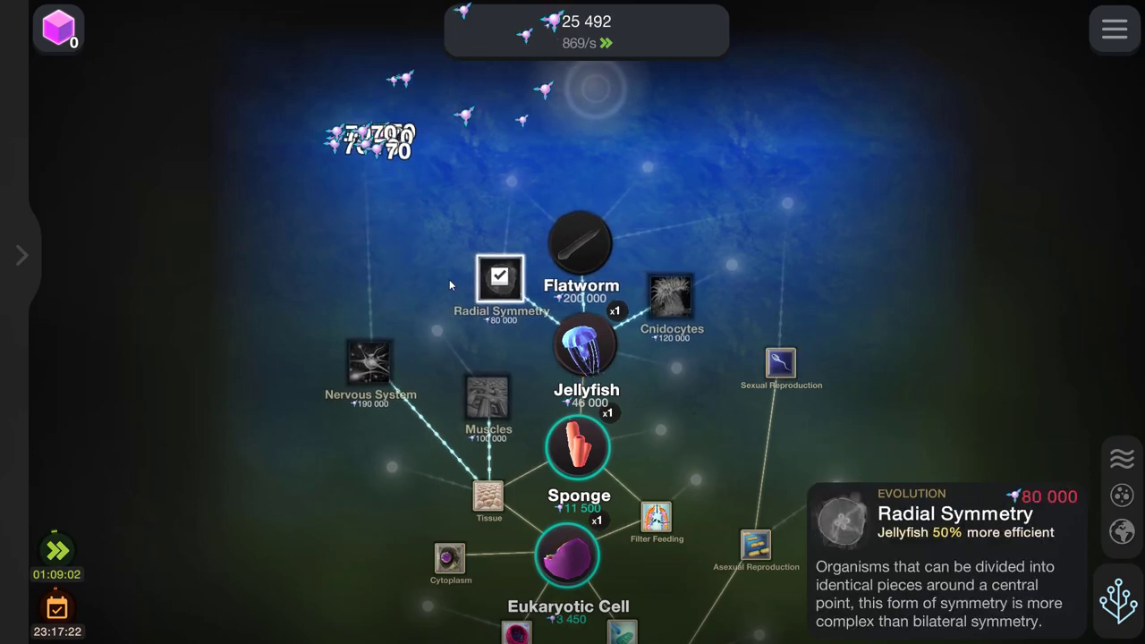
click(449, 279)
click(449, 279)
click(449, 279)
click(449, 279)
click(484, 291)
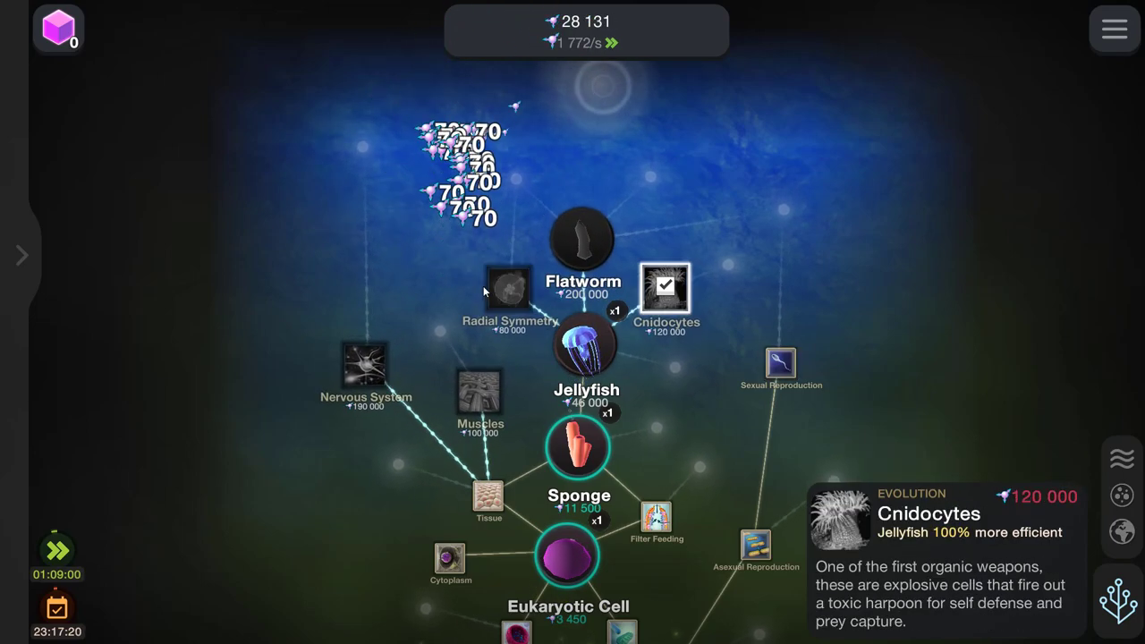
click(406, 298)
click(405, 298)
click(406, 298)
click(405, 297)
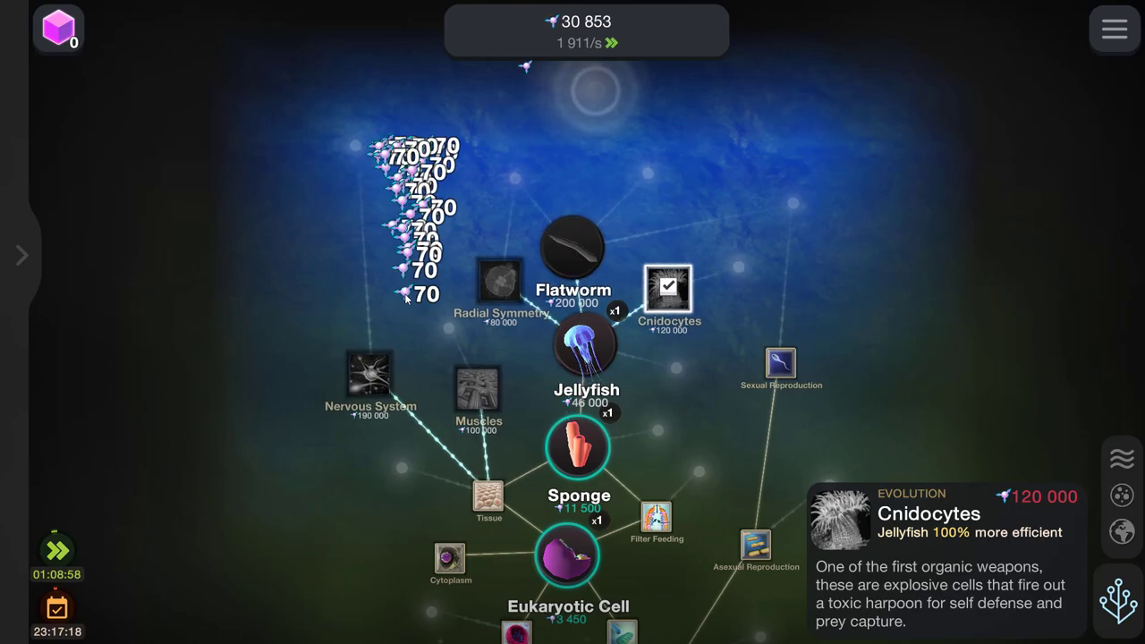
Tap the tree repeatedly to build entropy toward the 120,000 Cnidocytes cost
click(406, 297)
click(406, 296)
click(407, 299)
click(407, 299)
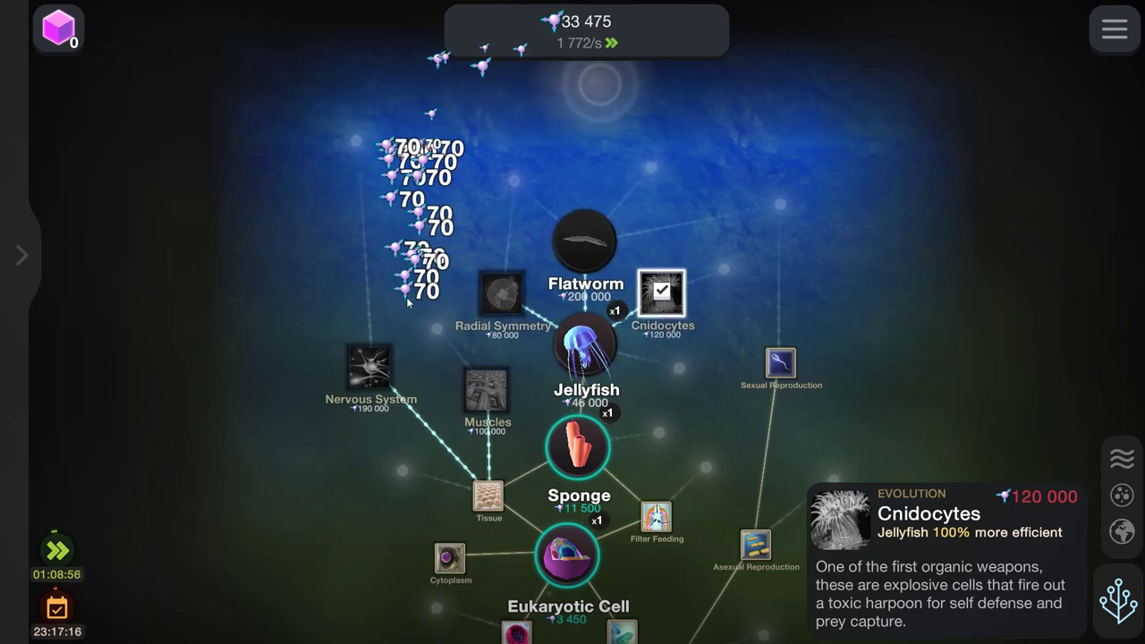
click(415, 292)
click(415, 293)
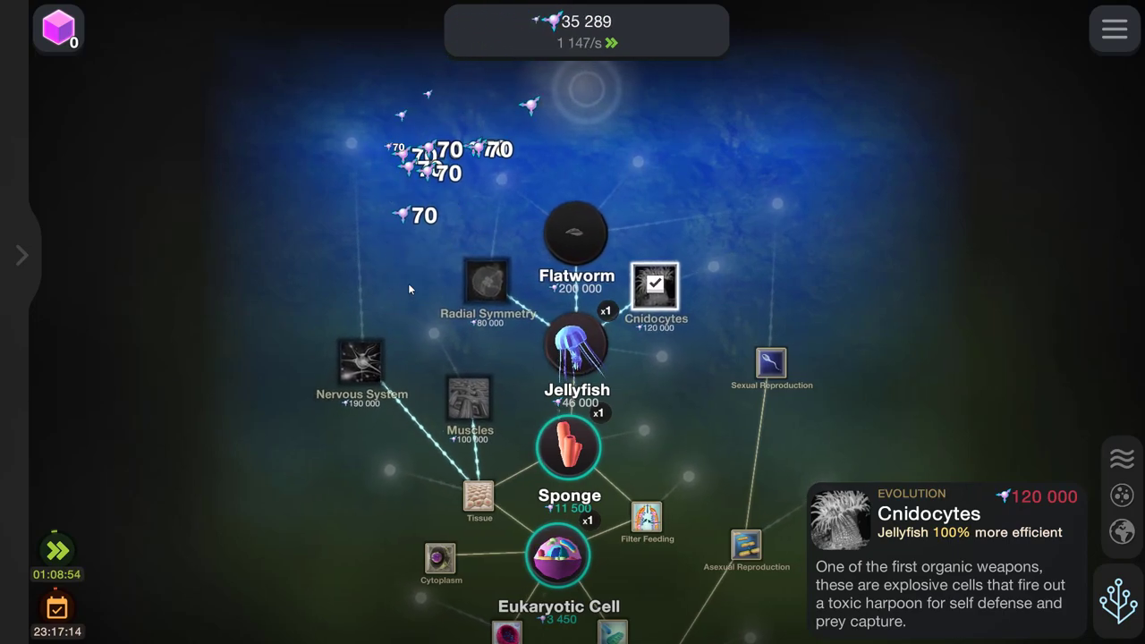
click(418, 311)
click(410, 311)
click(410, 311)
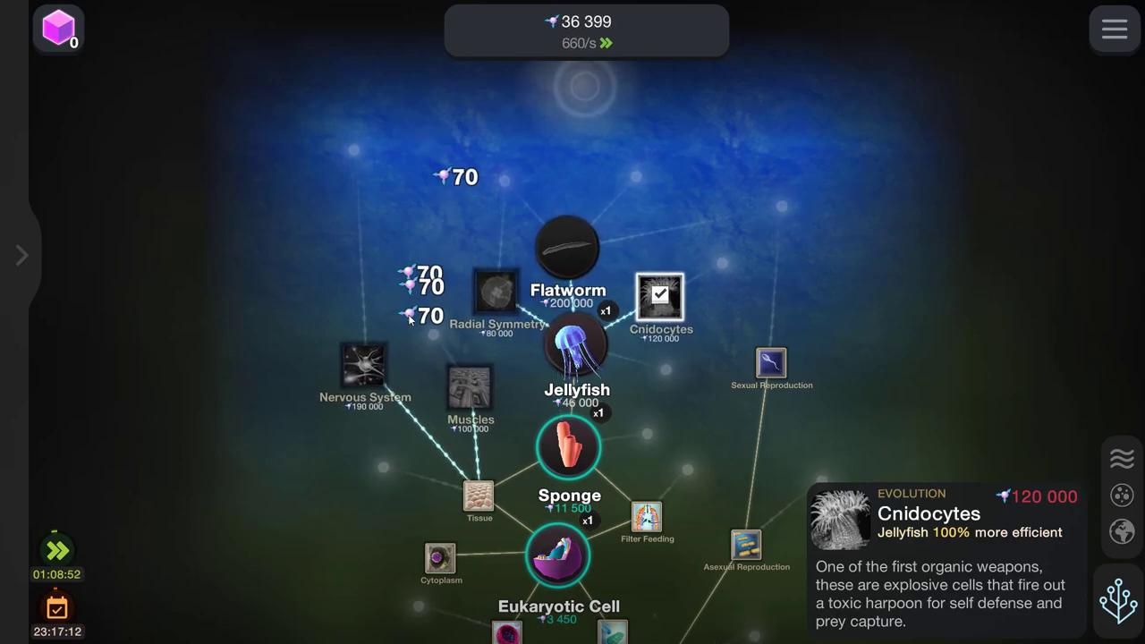
click(404, 313)
click(403, 312)
click(400, 311)
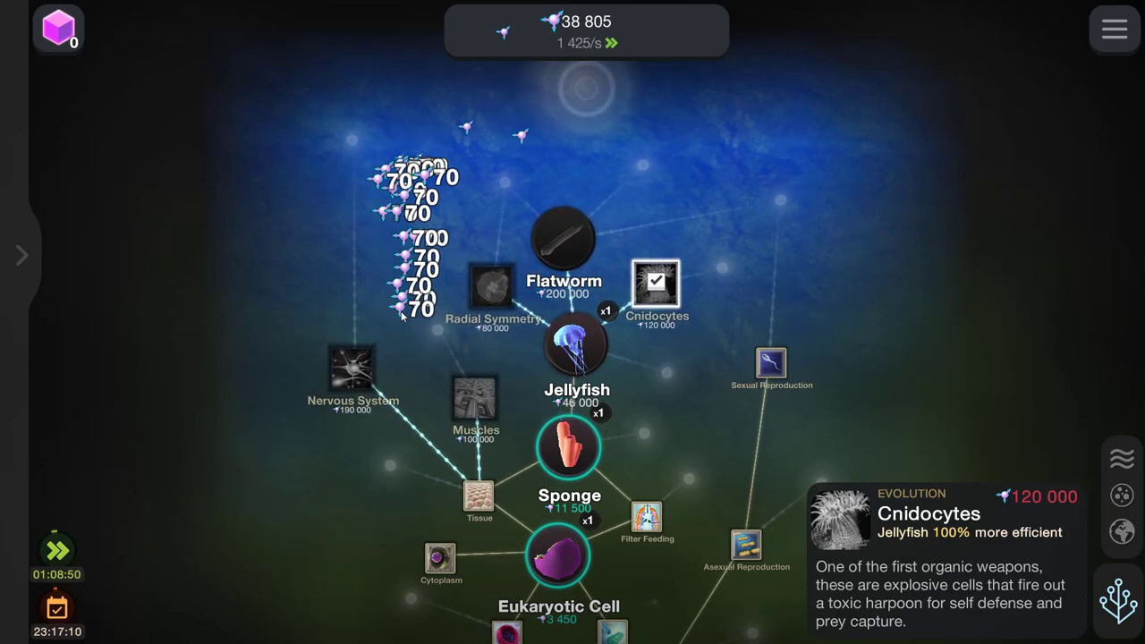
click(400, 310)
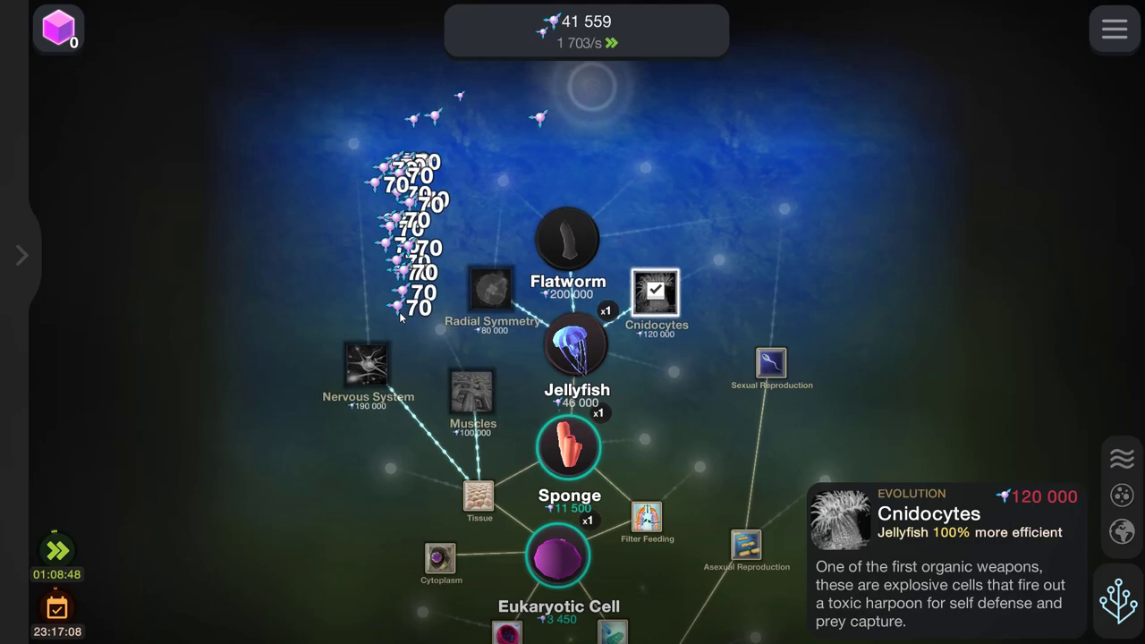
click(399, 311)
click(397, 309)
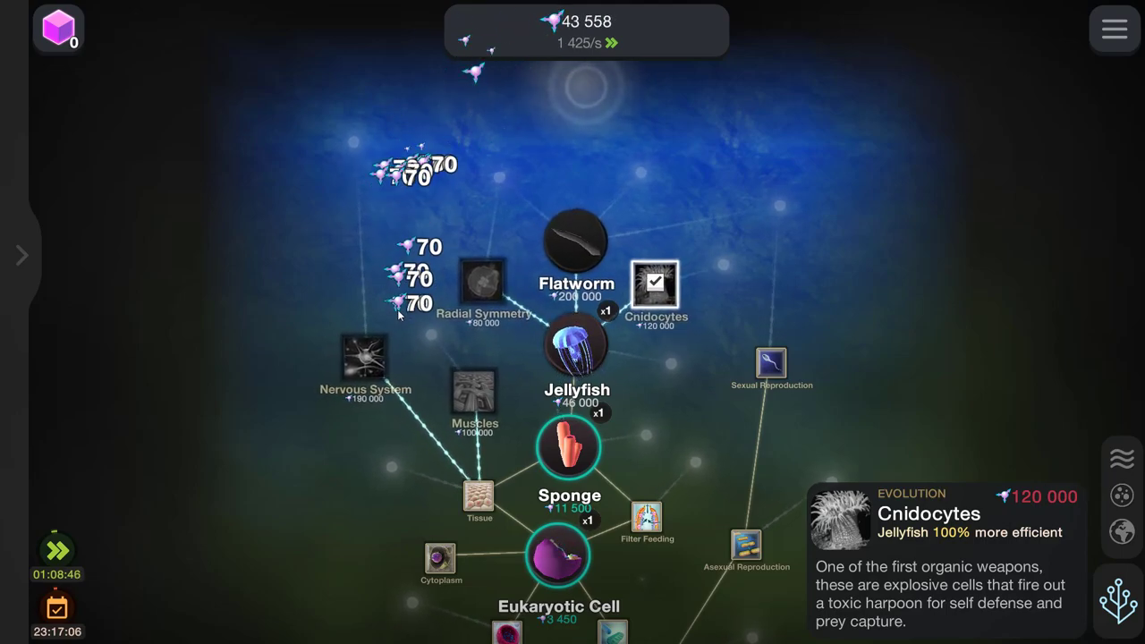
click(397, 310)
click(397, 310)
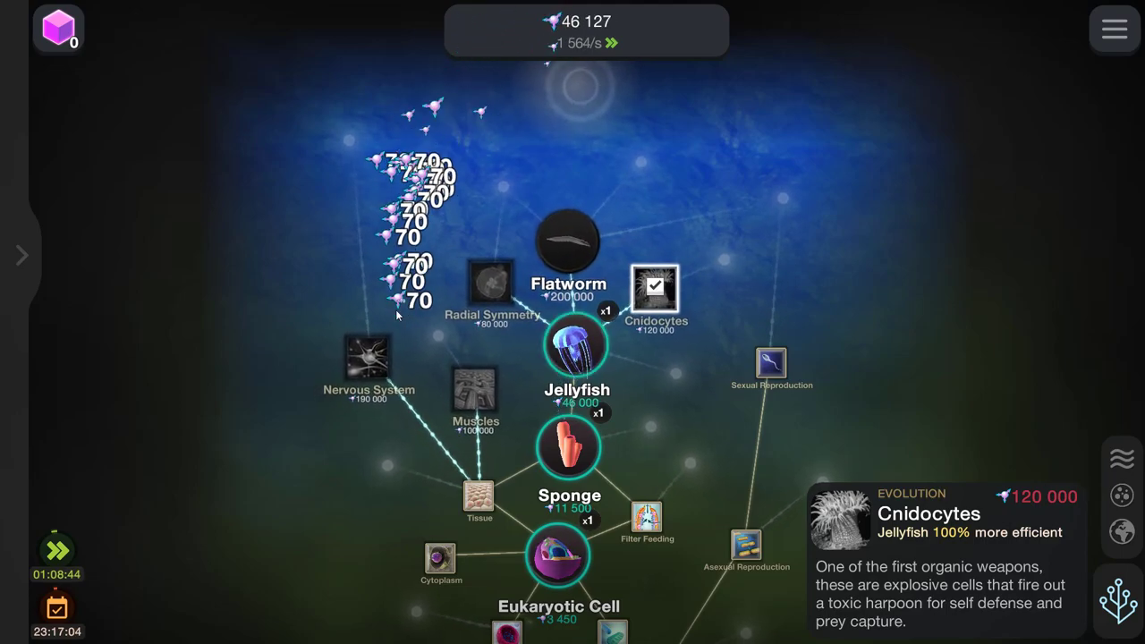
Keep tapping until energy reaches about 63,500 and bring up the research list
click(391, 311)
click(391, 311)
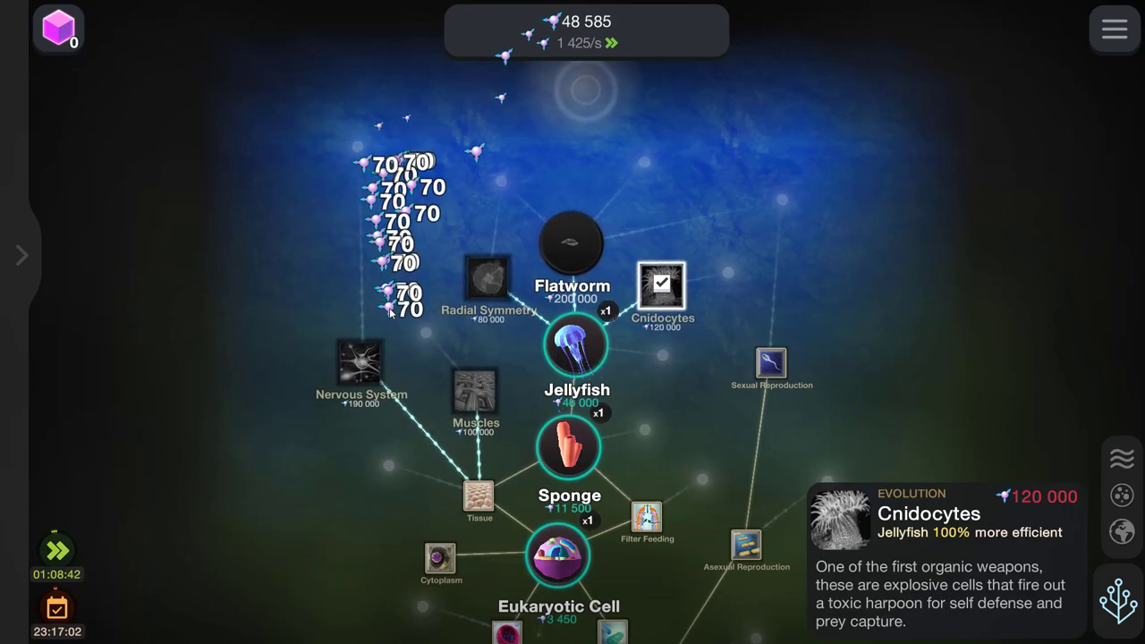
click(390, 309)
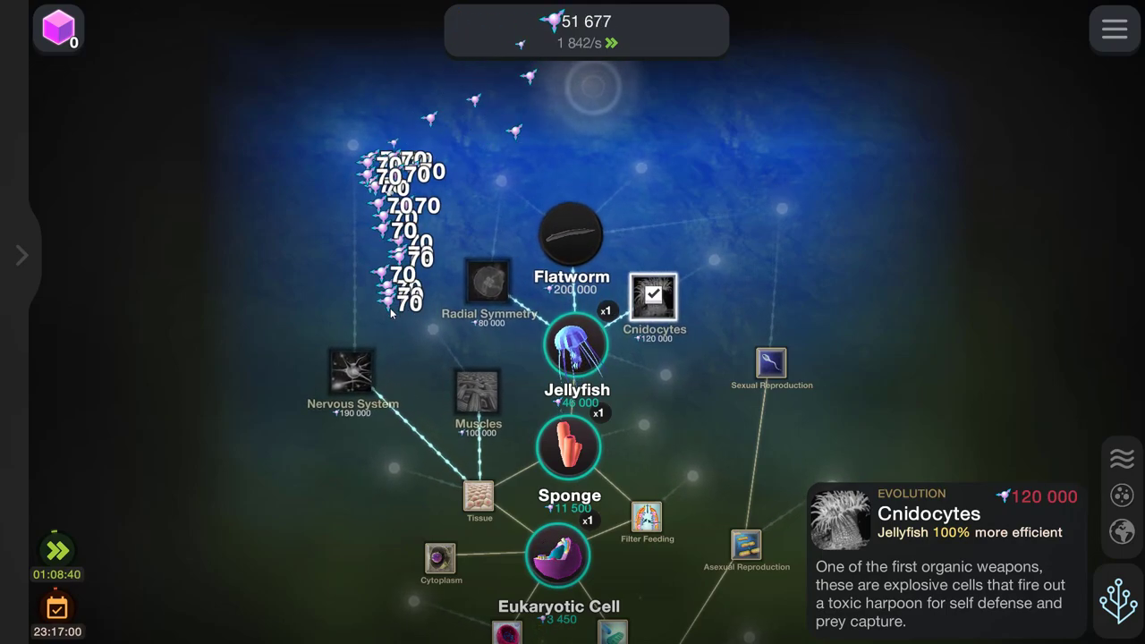
click(390, 309)
click(390, 310)
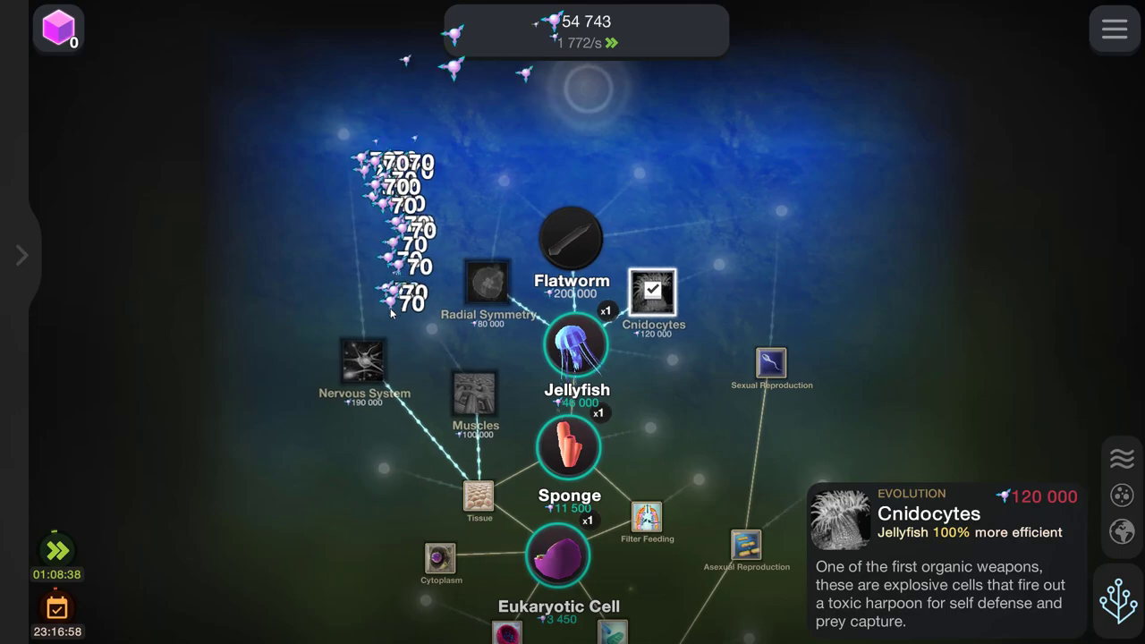
click(390, 309)
click(390, 308)
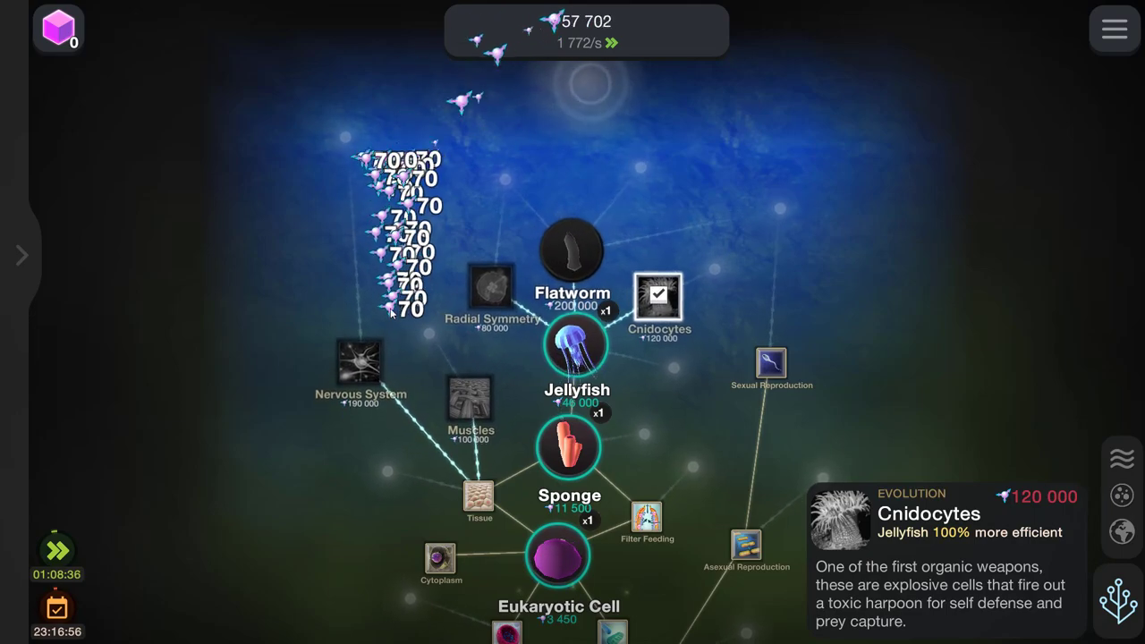
click(455, 323)
click(443, 326)
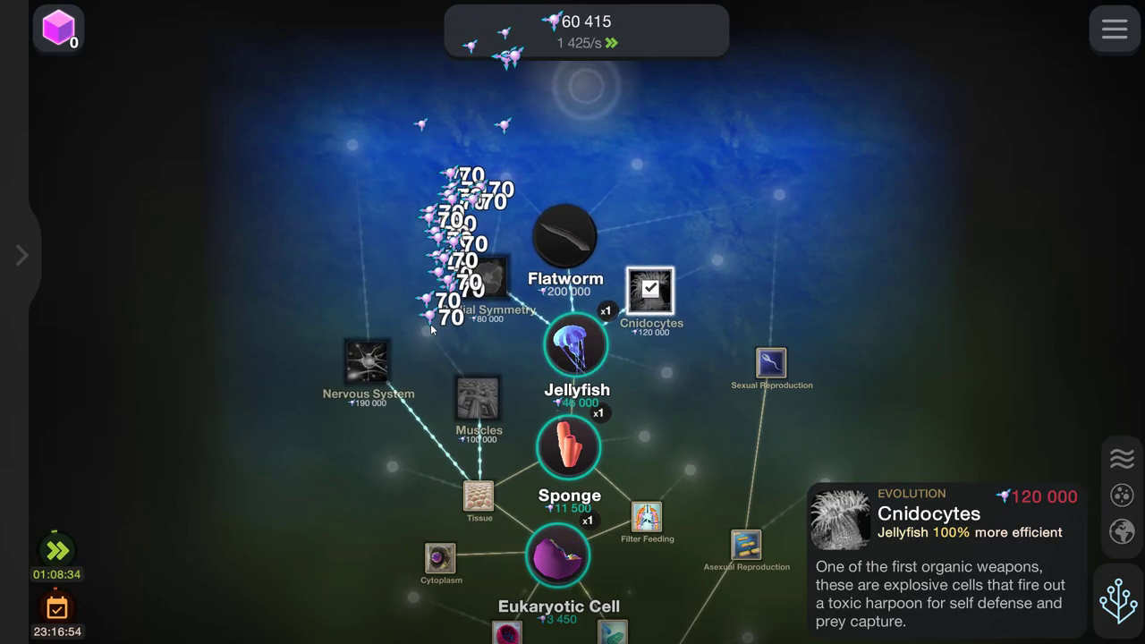
click(431, 323)
click(430, 323)
click(22, 255)
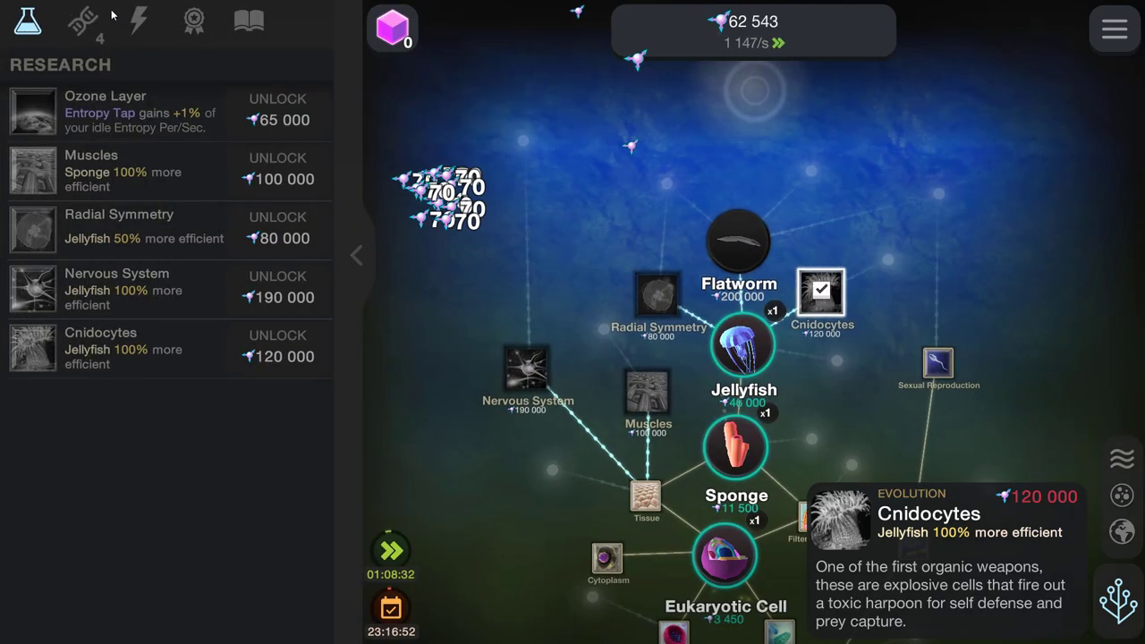
Dismiss the Darwinium offer, show the Life list, and tap for entropy
click(355, 256)
click(58, 28)
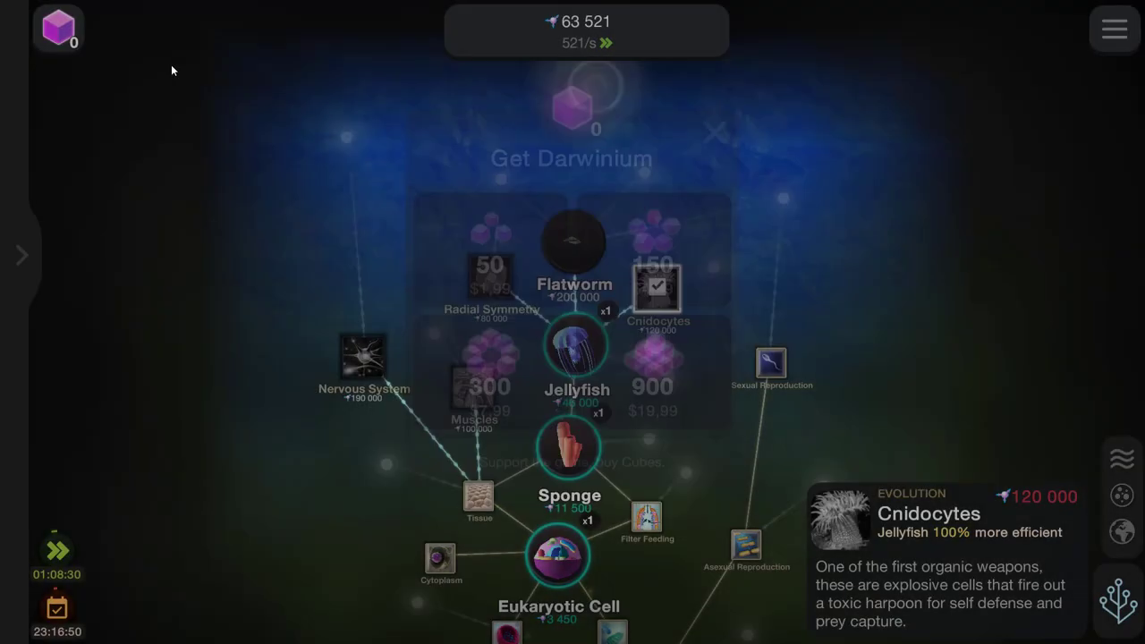
click(21, 255)
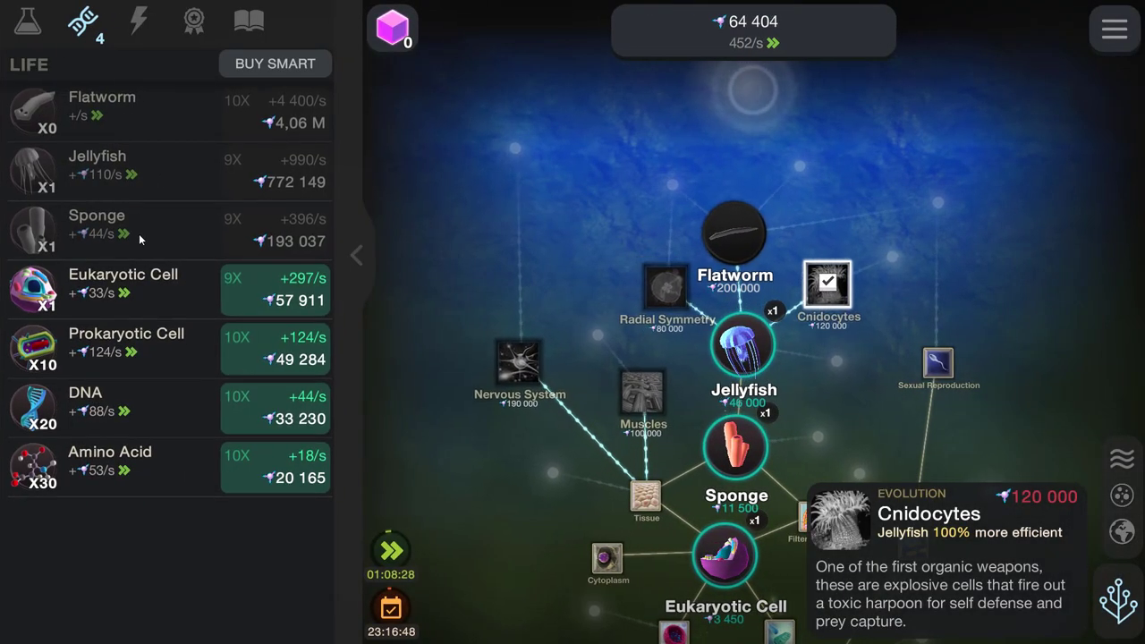
click(550, 278)
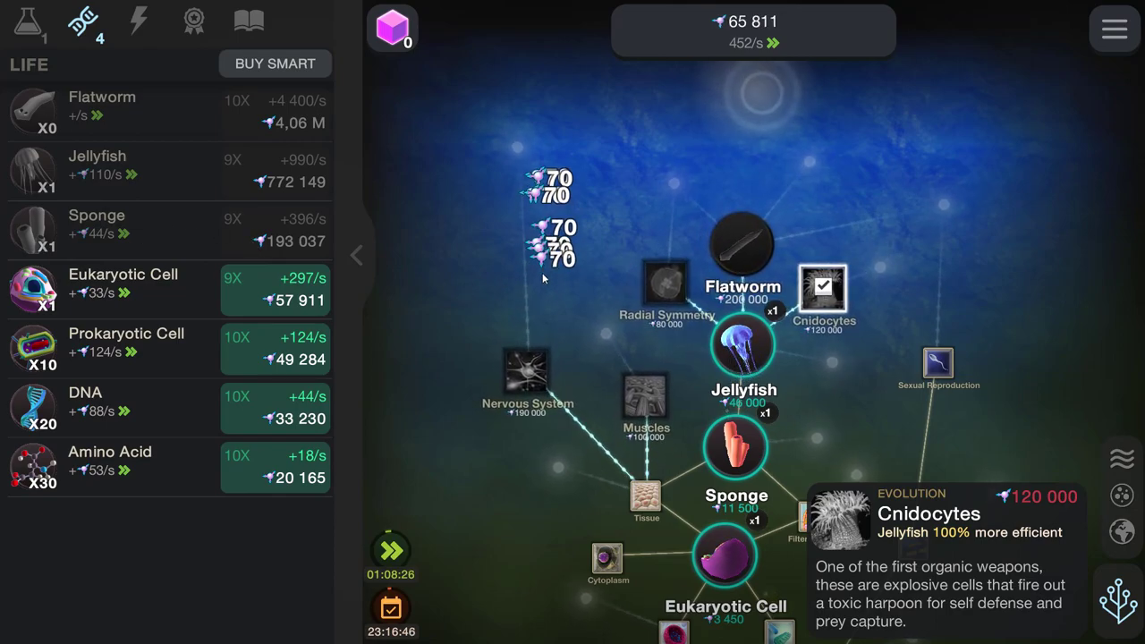
click(549, 281)
click(550, 282)
click(547, 282)
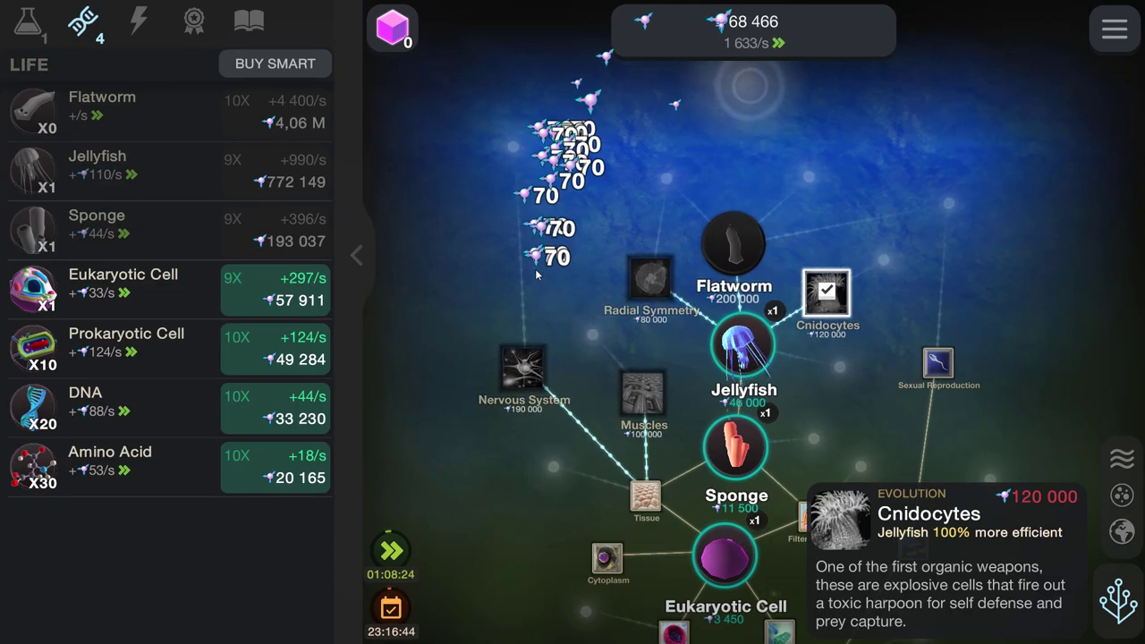
click(539, 278)
mouse_move(534, 275)
mouse_down()
mouse_move(300, 325)
mouse_move(368, 287)
mouse_move(524, 286)
mouse_move(234, 295)
mouse_move(748, 249)
mouse_move(672, 324)
mouse_move(623, 265)
mouse_up()
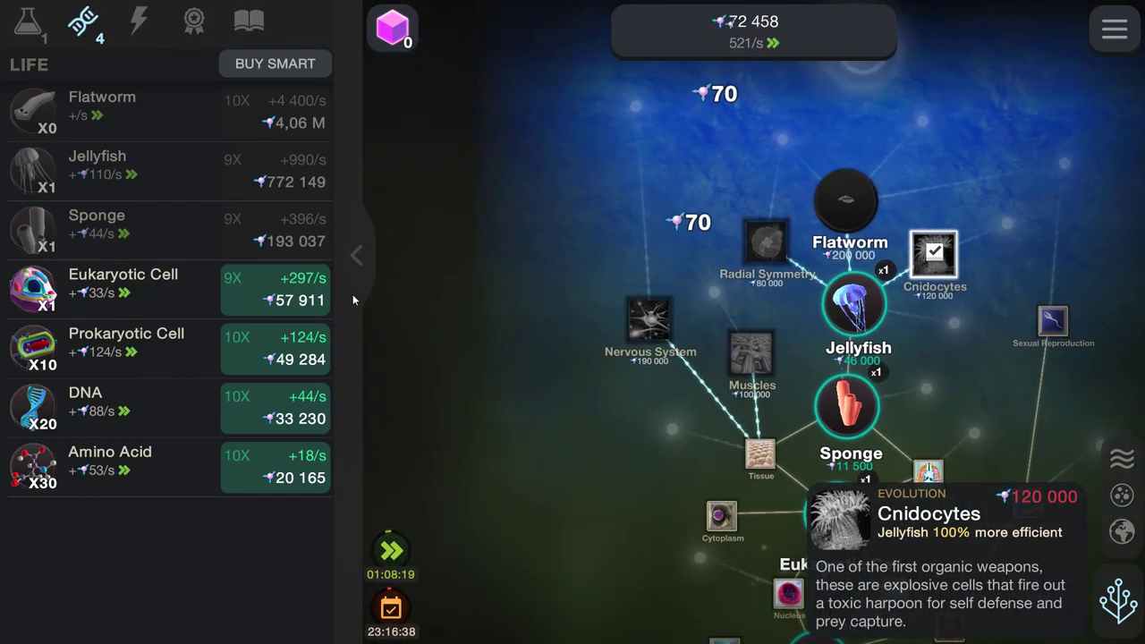
Buy Eukaryotic Cell up to X10 and Amino Acid up to X40
click(286, 299)
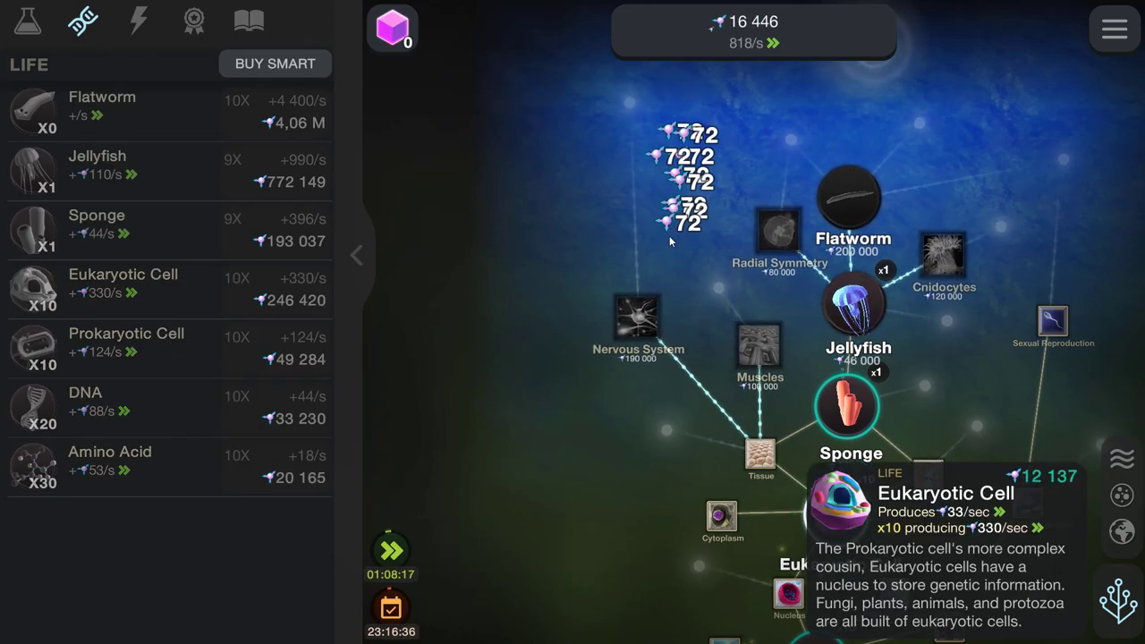
click(669, 238)
click(671, 238)
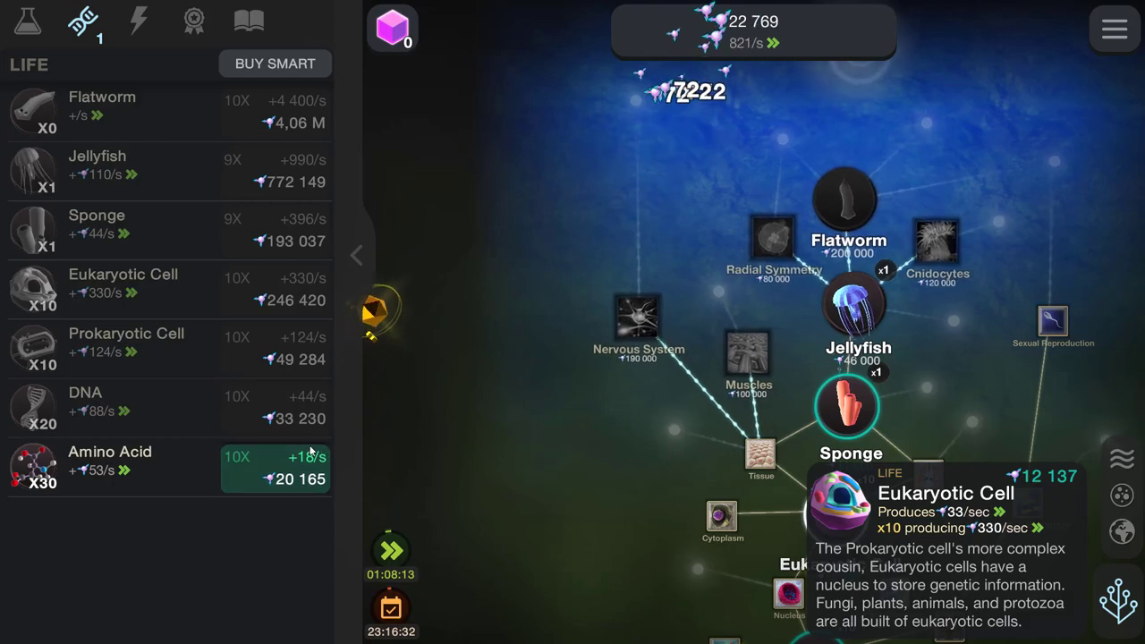
click(275, 466)
click(398, 277)
Tap the evolution tree repeatedly to gather more entropy
click(649, 240)
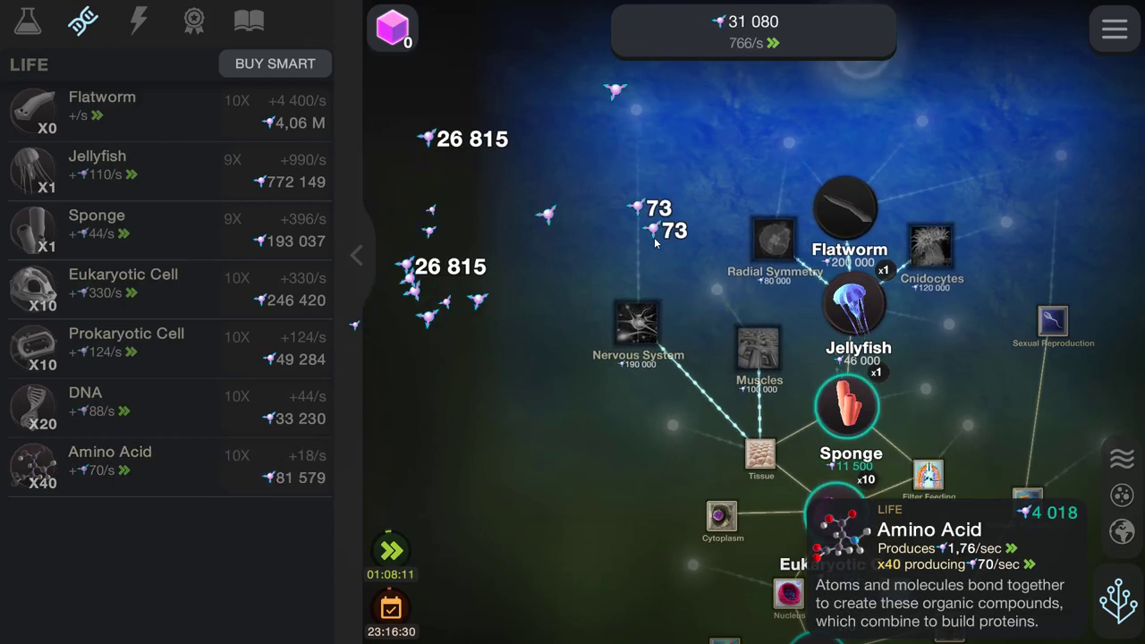
click(654, 240)
click(655, 242)
click(656, 241)
click(656, 242)
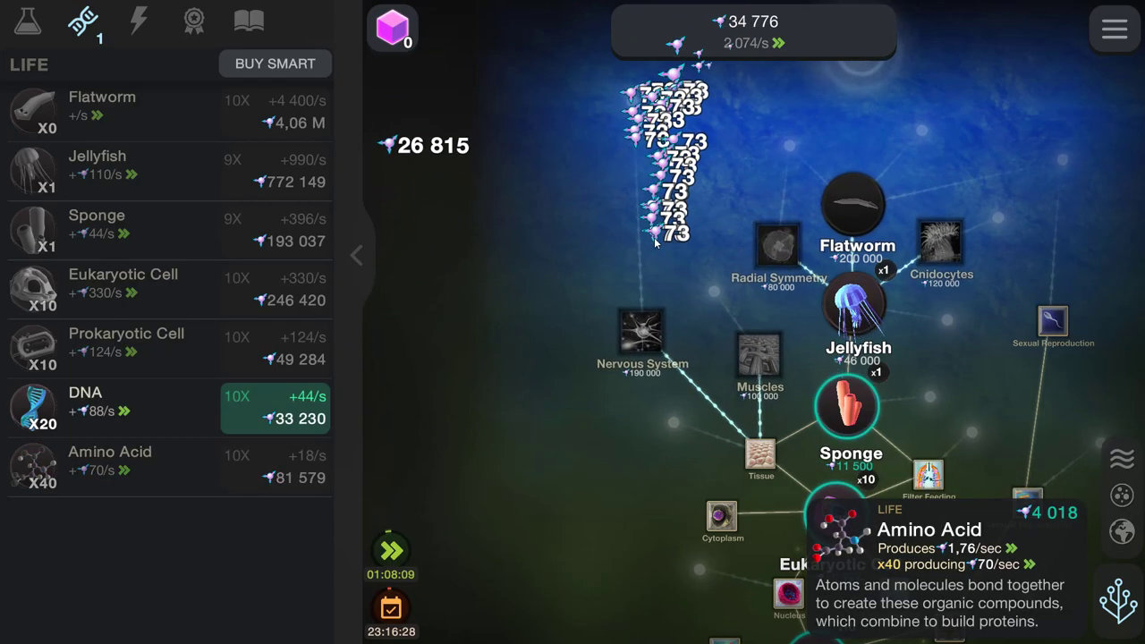
click(655, 242)
click(656, 241)
click(656, 242)
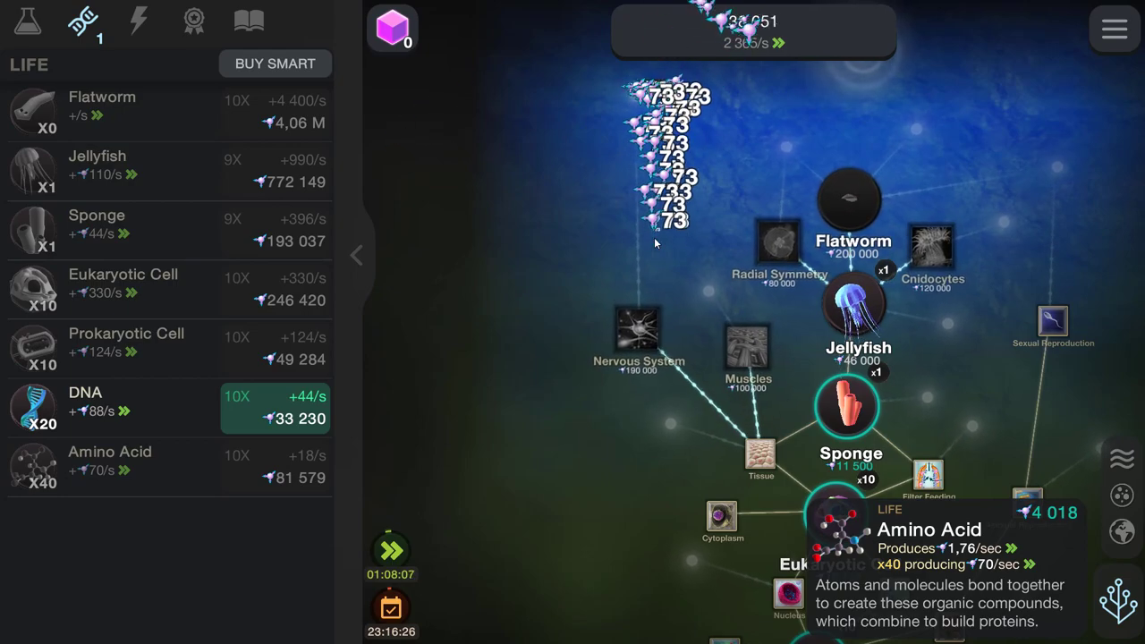
click(656, 241)
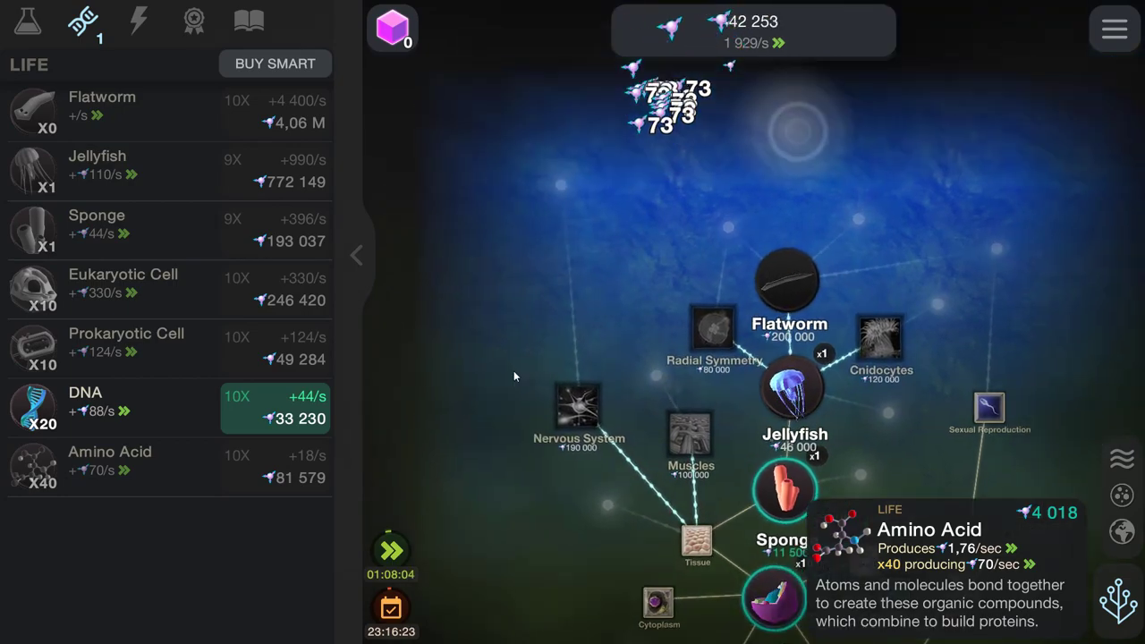
Pan the map and keep tapping until energy reaches about 78,500
drag(658, 240, 528, 315)
click(558, 285)
click(558, 285)
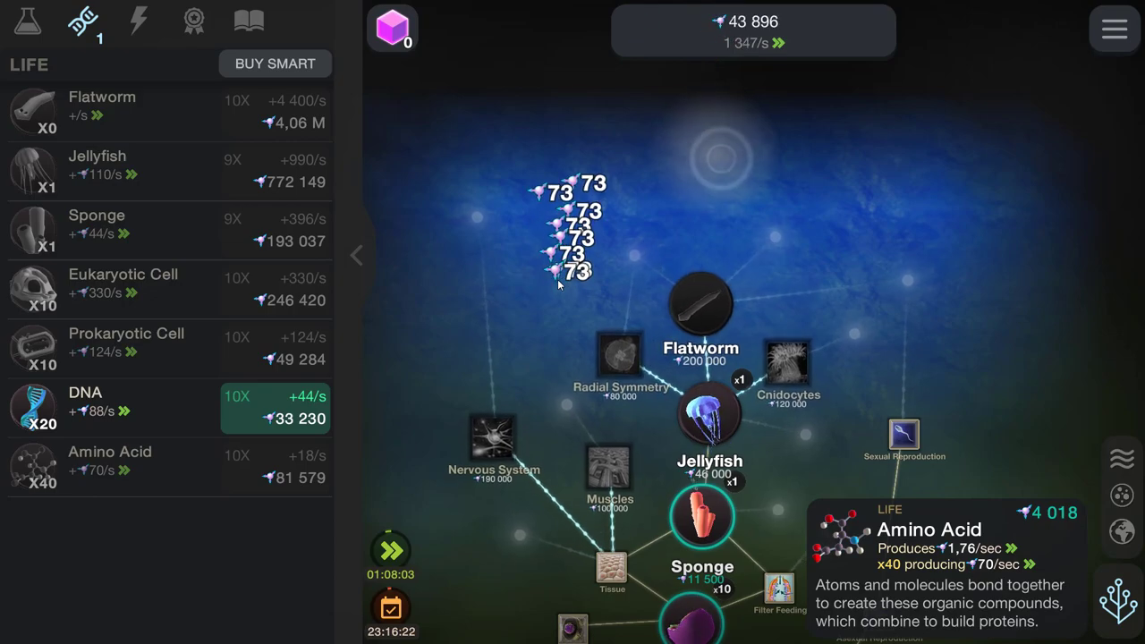
click(559, 285)
click(559, 284)
click(558, 285)
click(558, 285)
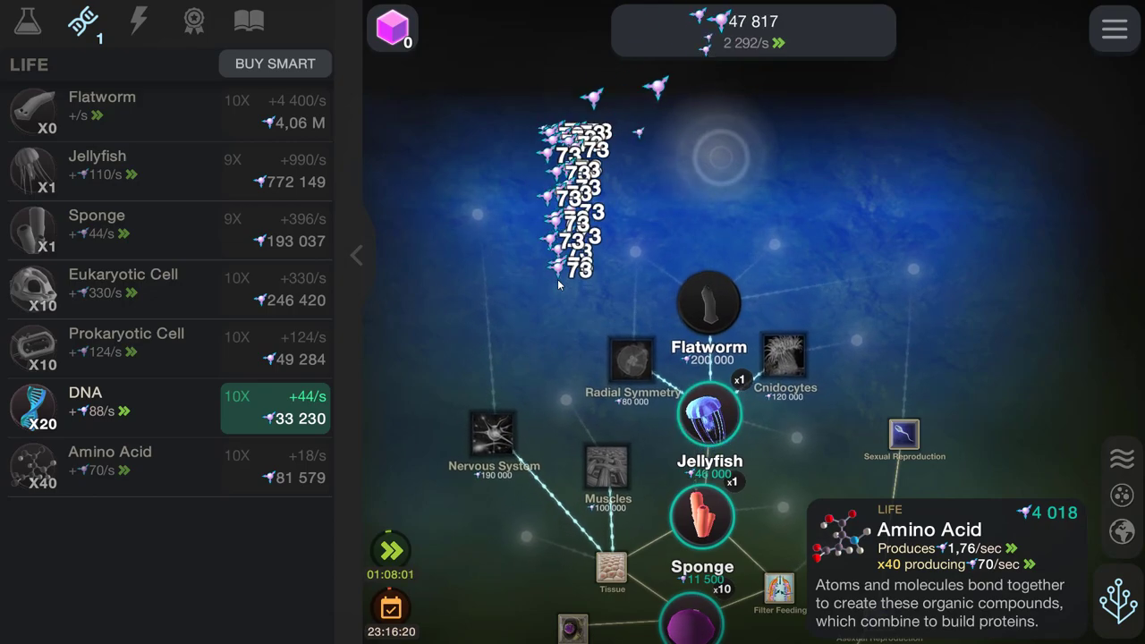
click(558, 285)
click(559, 284)
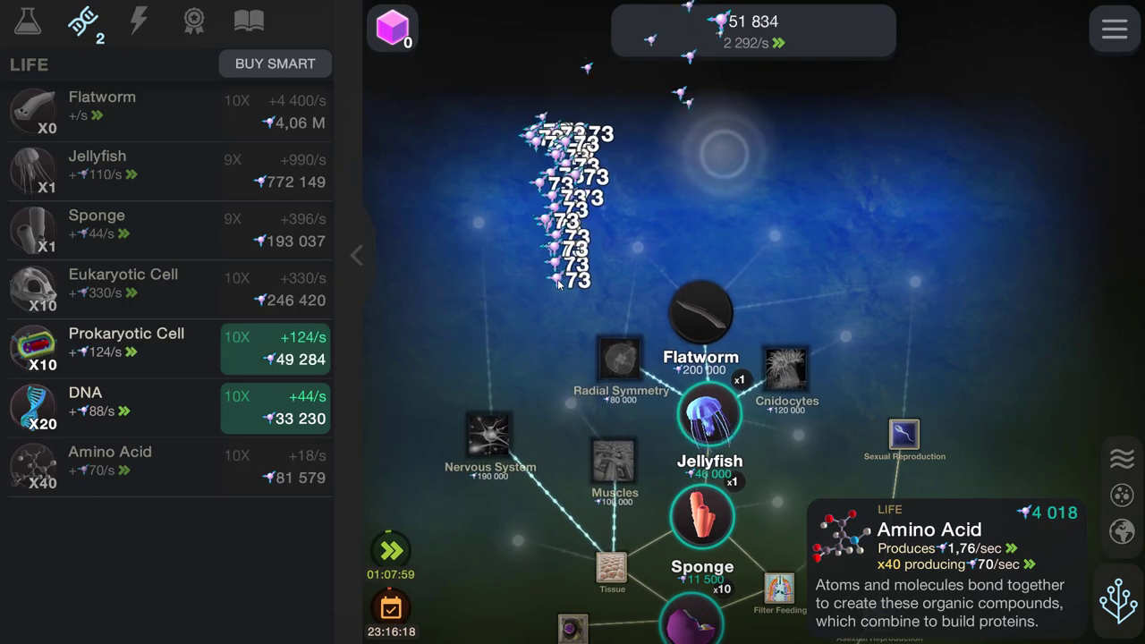
click(558, 284)
click(558, 284)
click(558, 284)
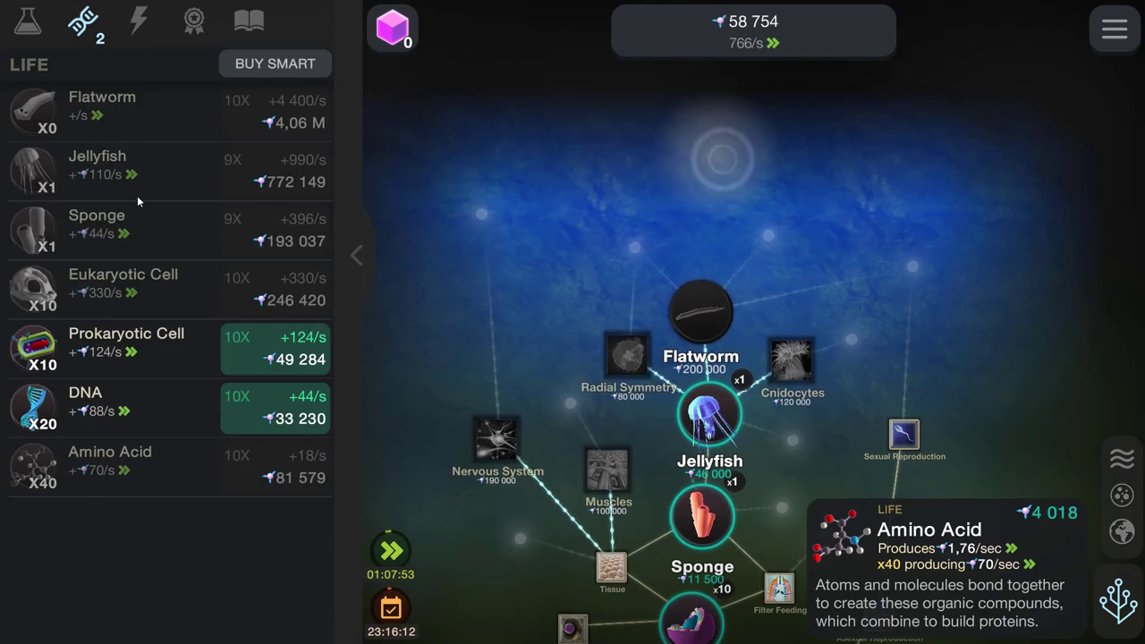
click(558, 285)
click(558, 284)
click(558, 284)
click(558, 285)
click(558, 284)
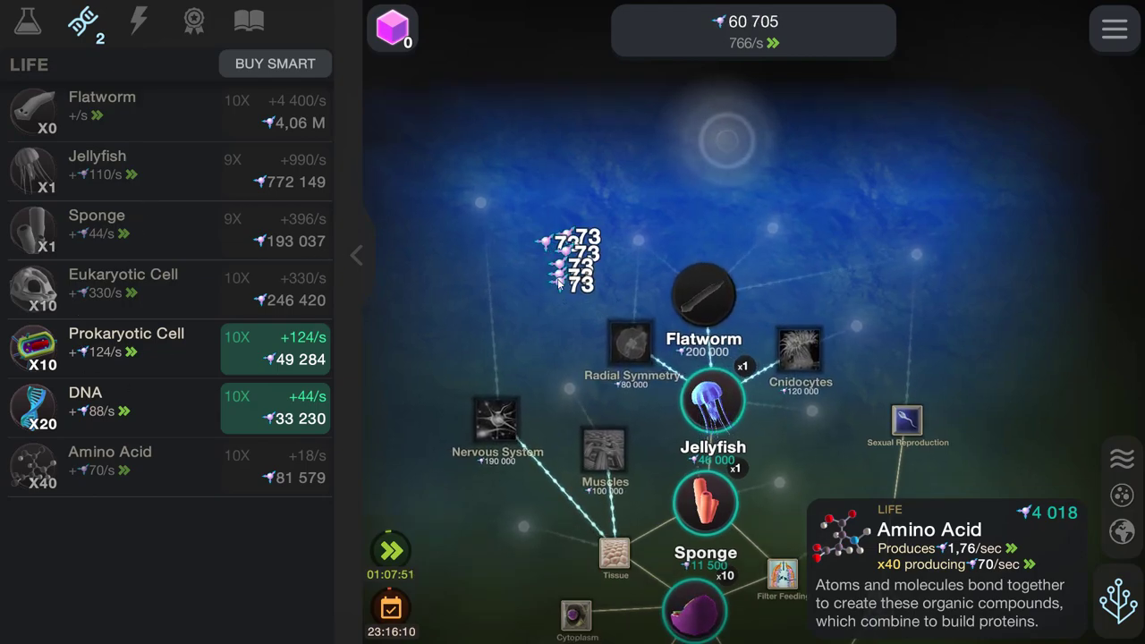
click(560, 296)
click(560, 295)
click(561, 296)
click(562, 296)
click(562, 296)
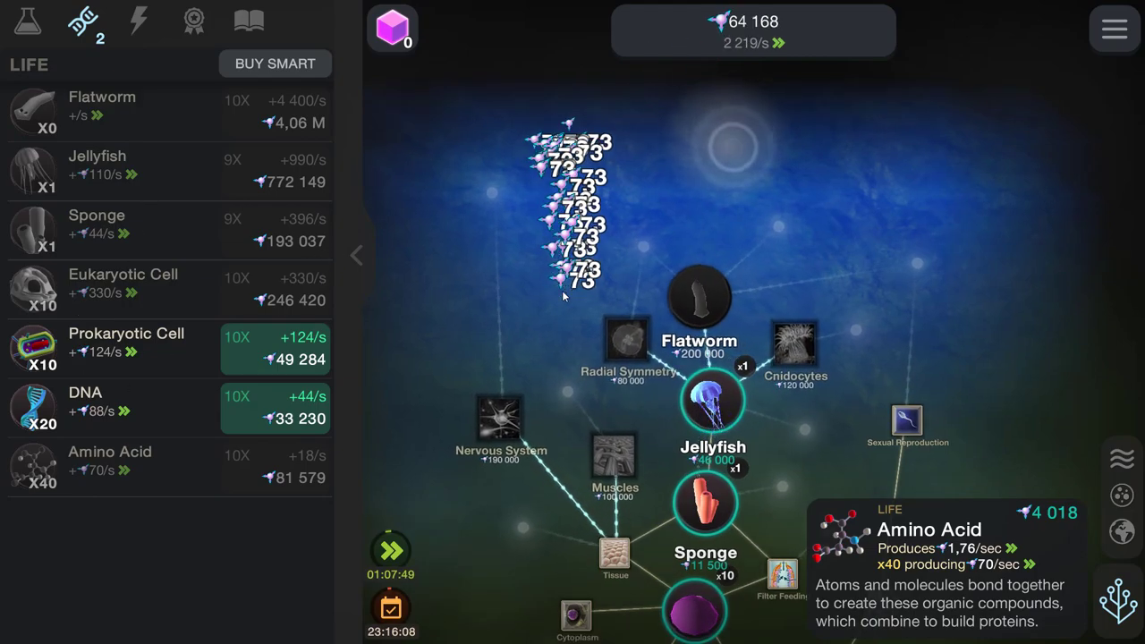
click(562, 295)
click(562, 295)
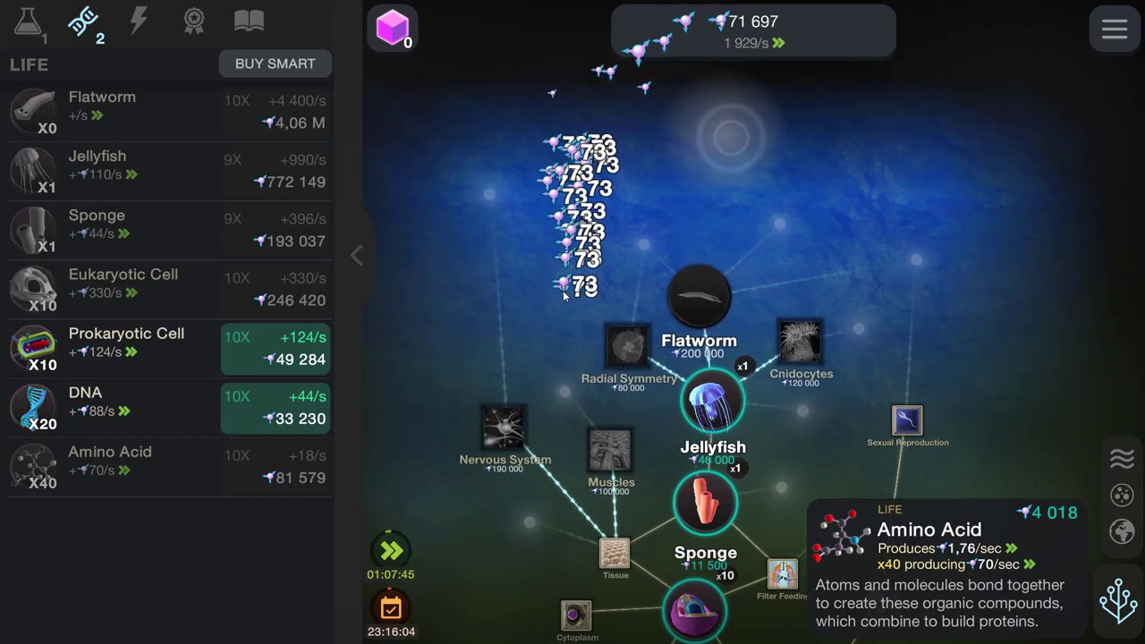
click(563, 296)
click(564, 296)
click(563, 296)
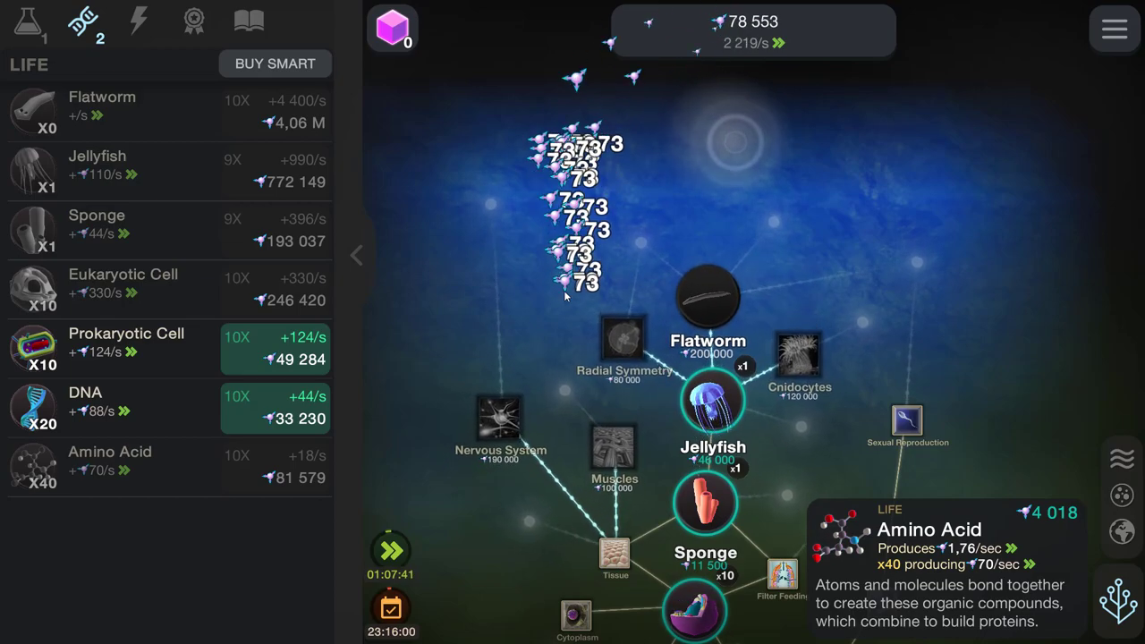
Research Radial Symmetry for the Jellyfish and tap for more entropy
click(625, 340)
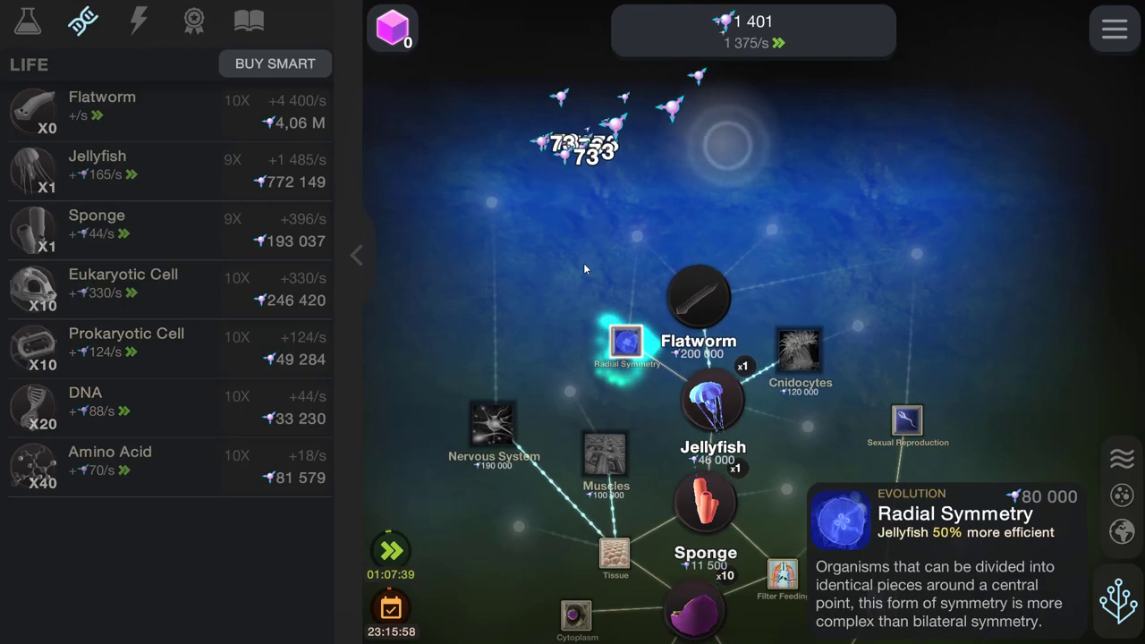
click(584, 267)
click(584, 268)
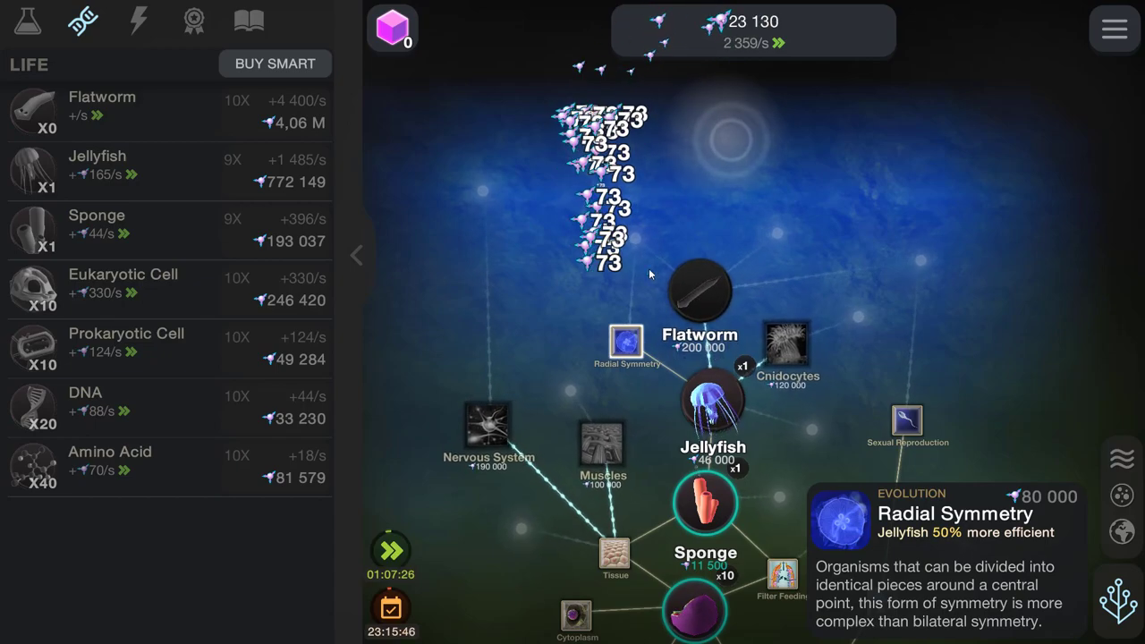
click(617, 259)
click(591, 269)
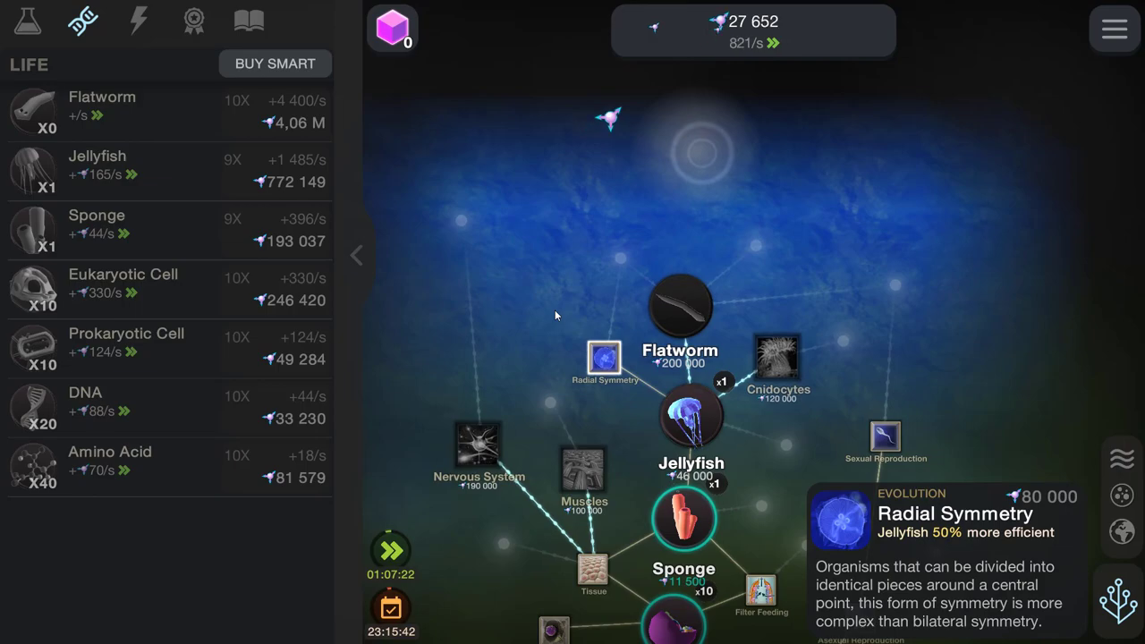
click(554, 315)
click(554, 314)
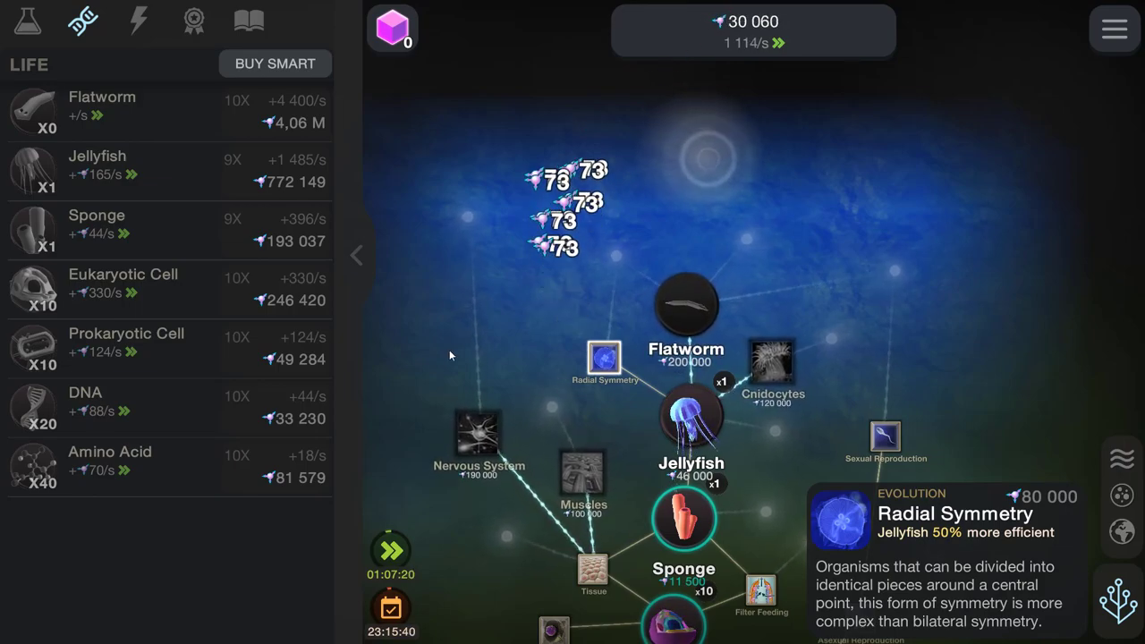
click(537, 303)
click(537, 303)
click(537, 303)
click(536, 303)
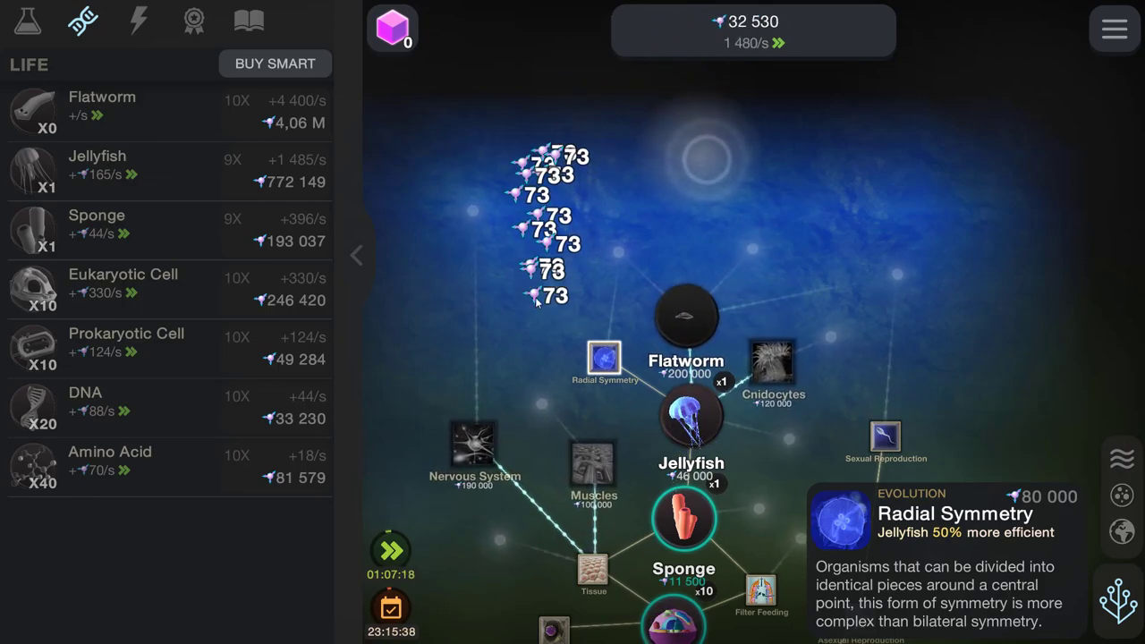
click(536, 303)
click(537, 304)
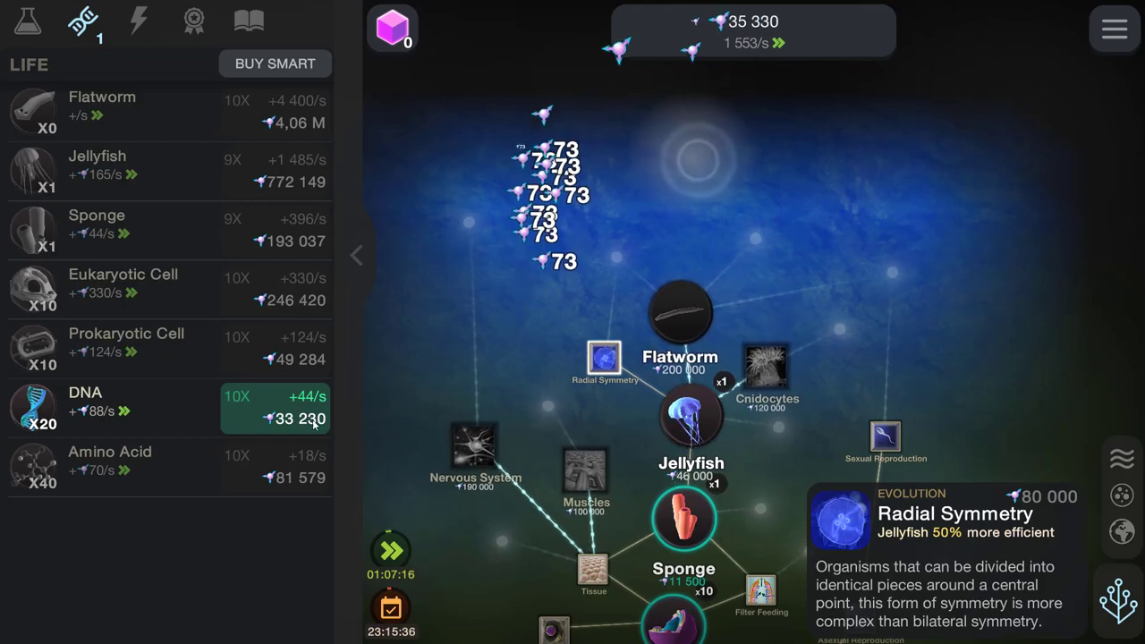
Buy DNA up to X30 and view the 'A Dip in the Gene Pool' achievement
click(274, 407)
click(531, 308)
click(531, 307)
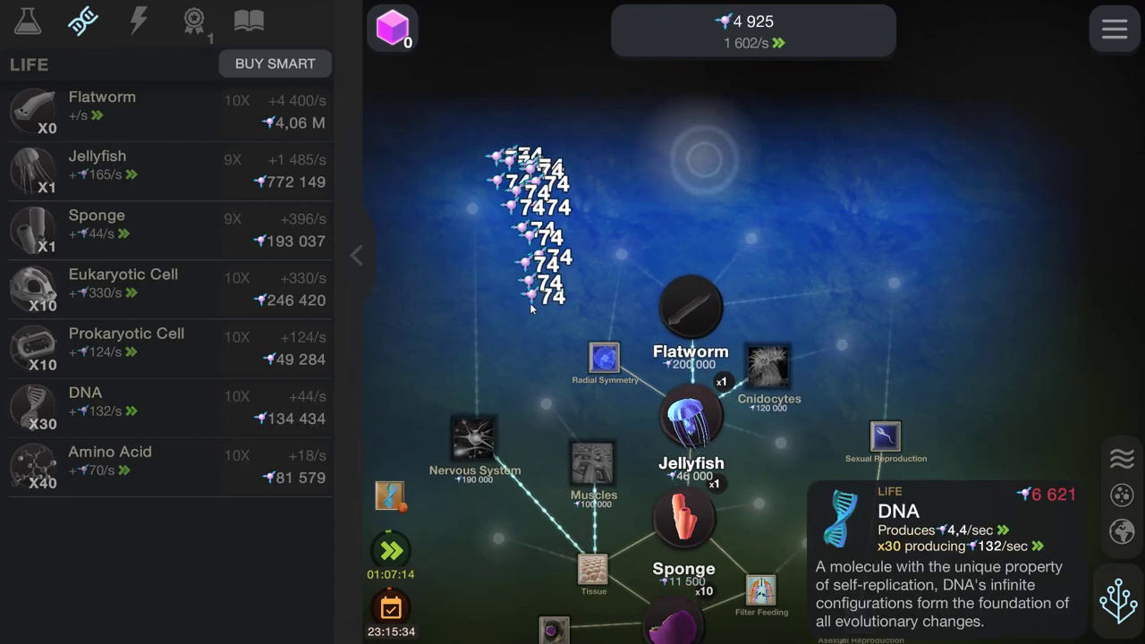
click(531, 308)
click(531, 308)
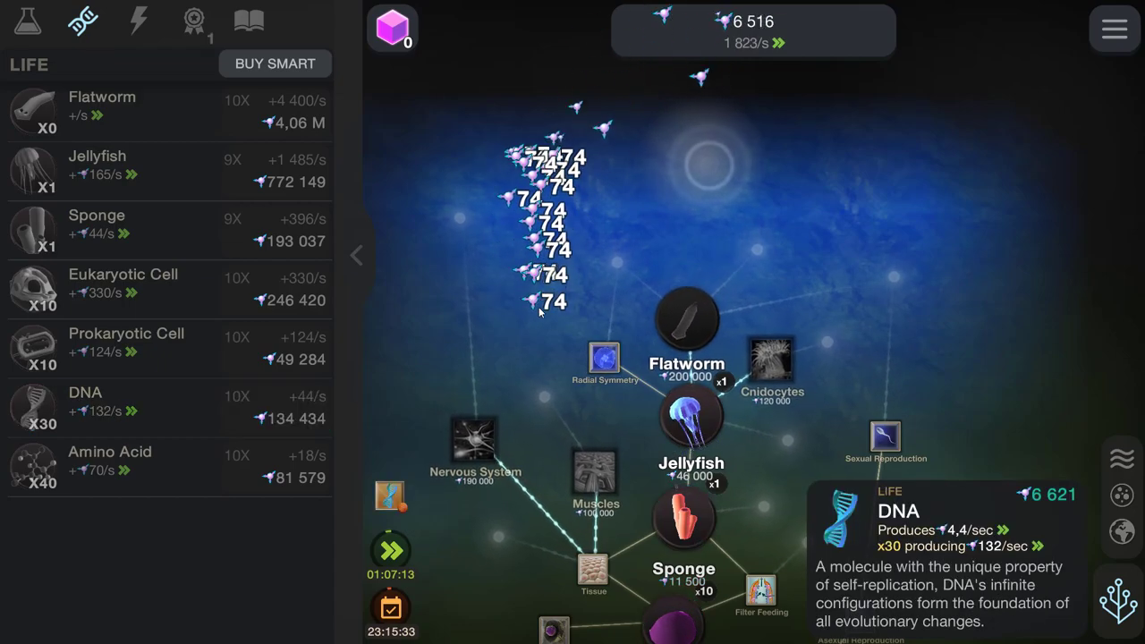
click(388, 497)
scroll(107, 351, down, 3)
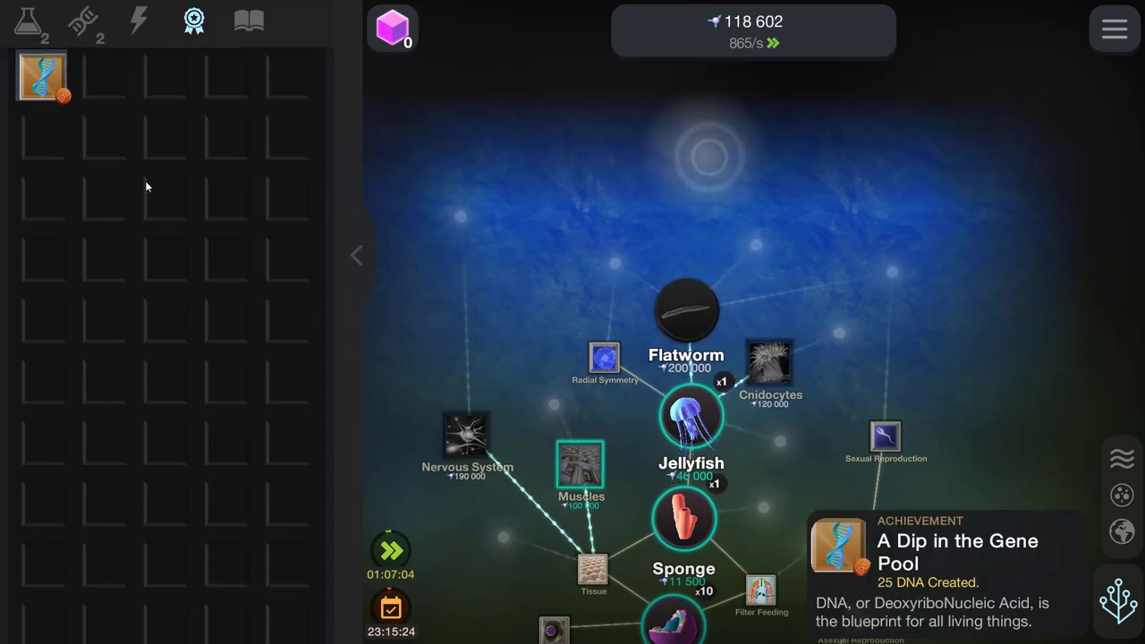
Unlock the Ozone Layer research upgrade
click(20, 35)
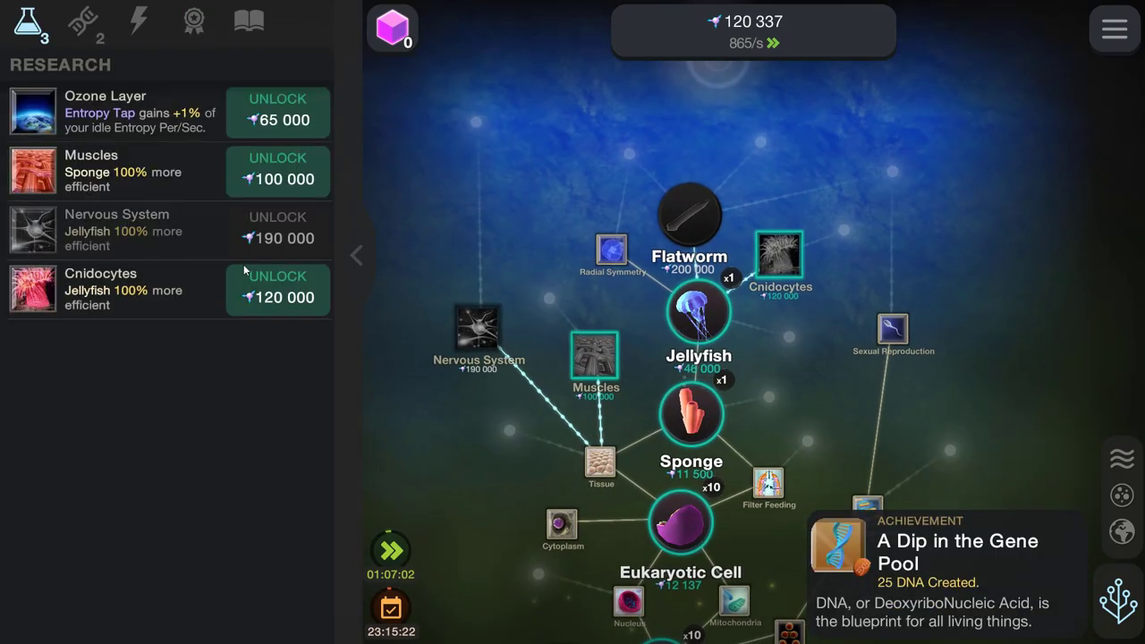
click(354, 256)
scroll(413, 424, down, 5)
click(429, 322)
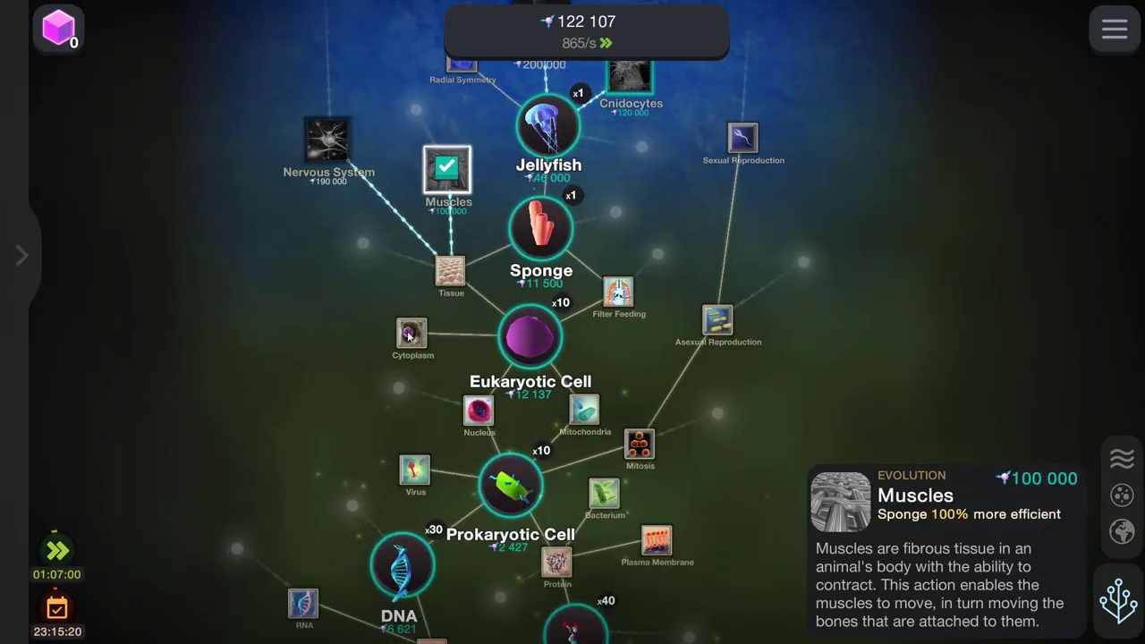
click(346, 539)
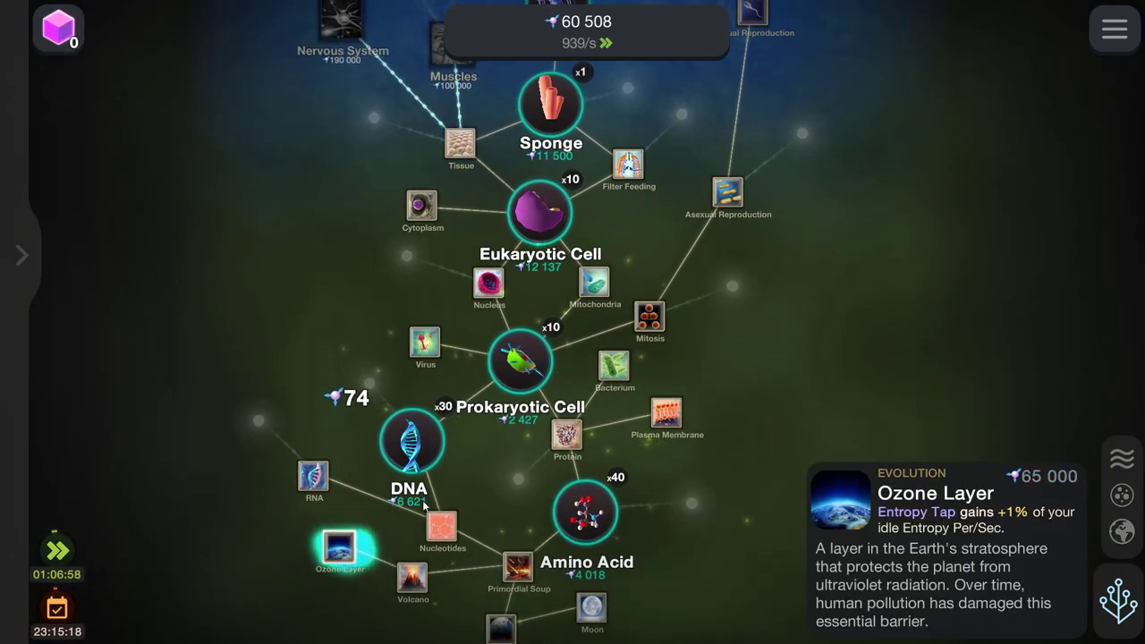
scroll(488, 190, up, 4)
Tap the tree until energy reaches about 85,000, then check the Muscles cost
click(489, 190)
click(488, 190)
click(490, 191)
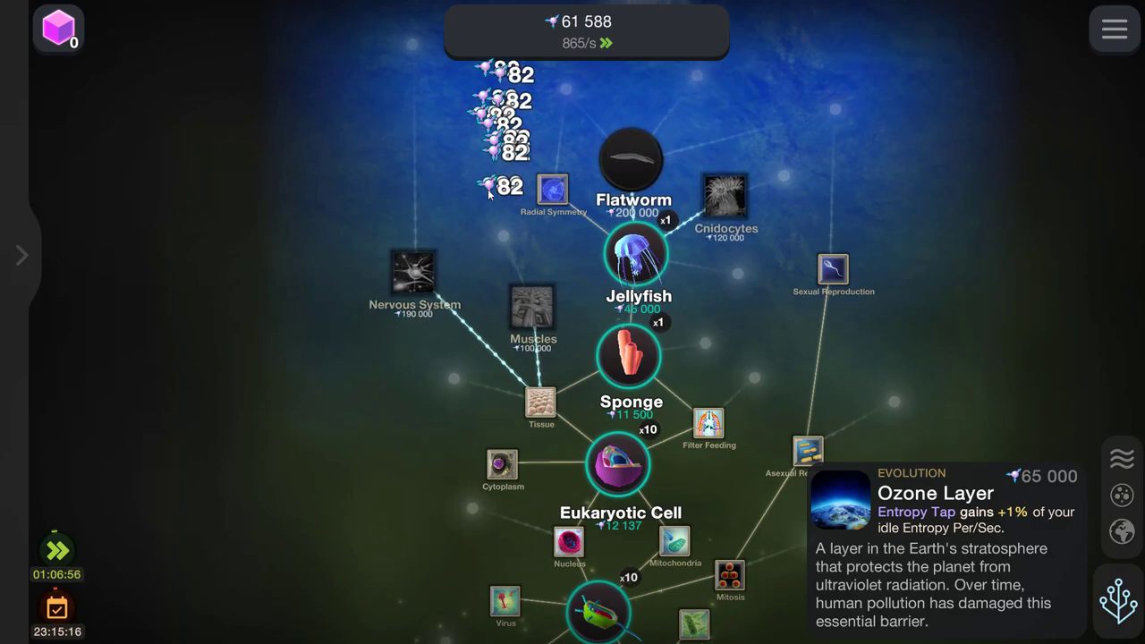
click(489, 192)
click(488, 196)
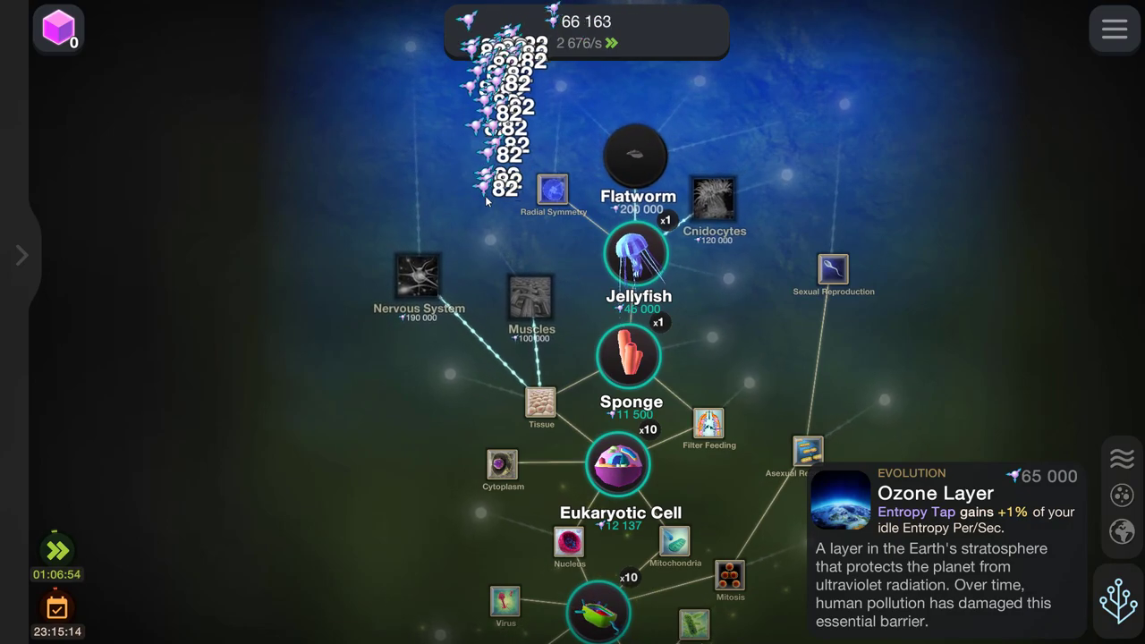
click(487, 200)
click(486, 203)
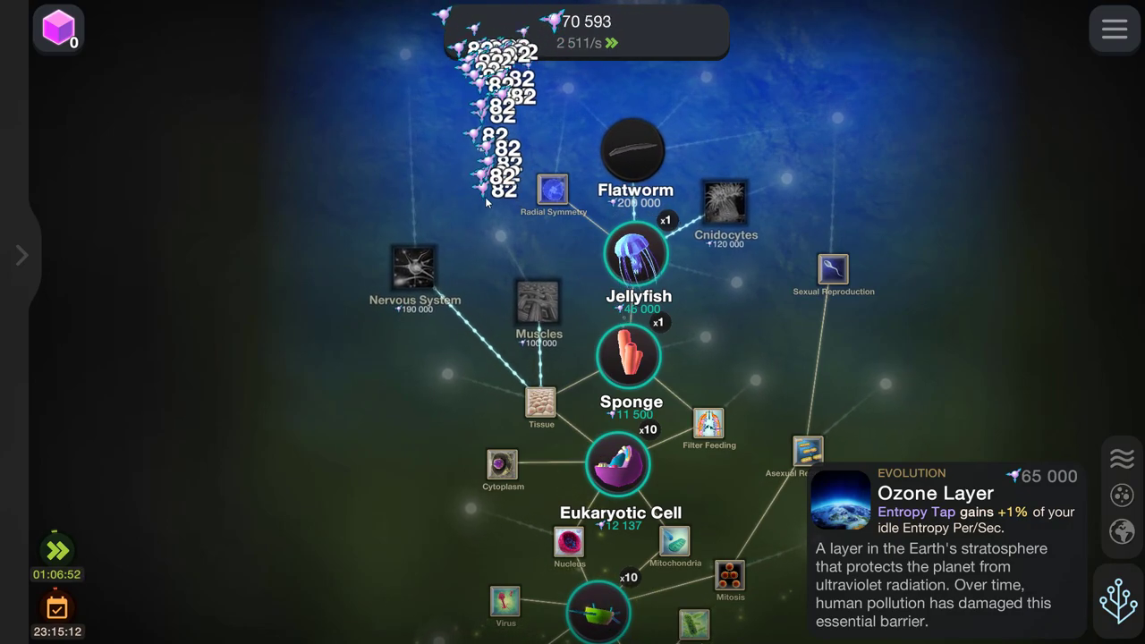
click(487, 203)
click(486, 202)
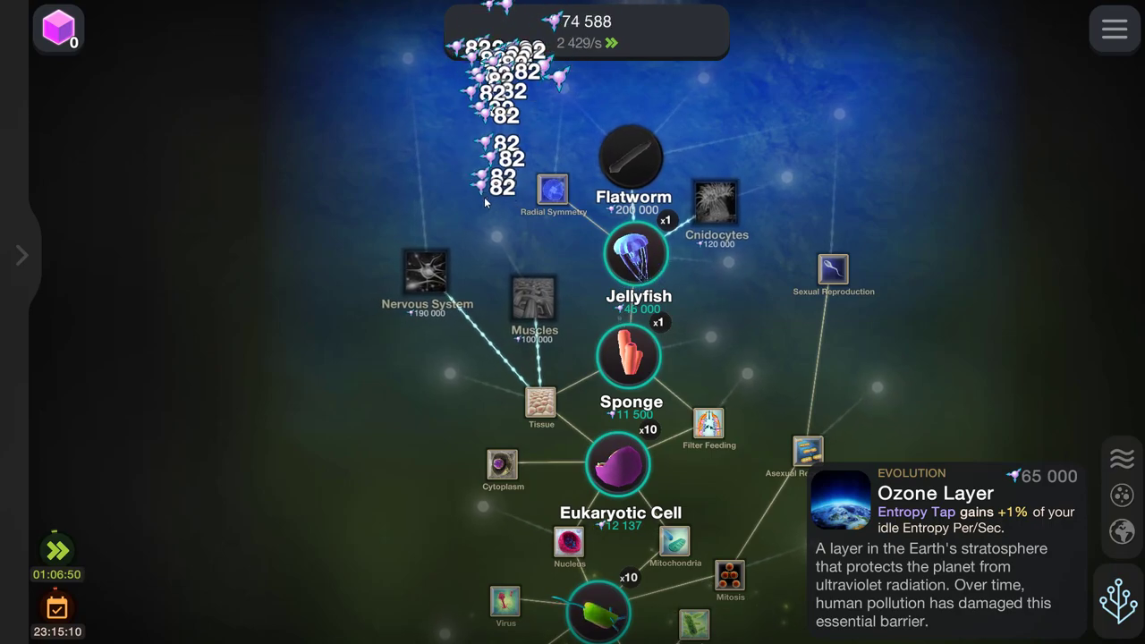
click(486, 202)
click(486, 203)
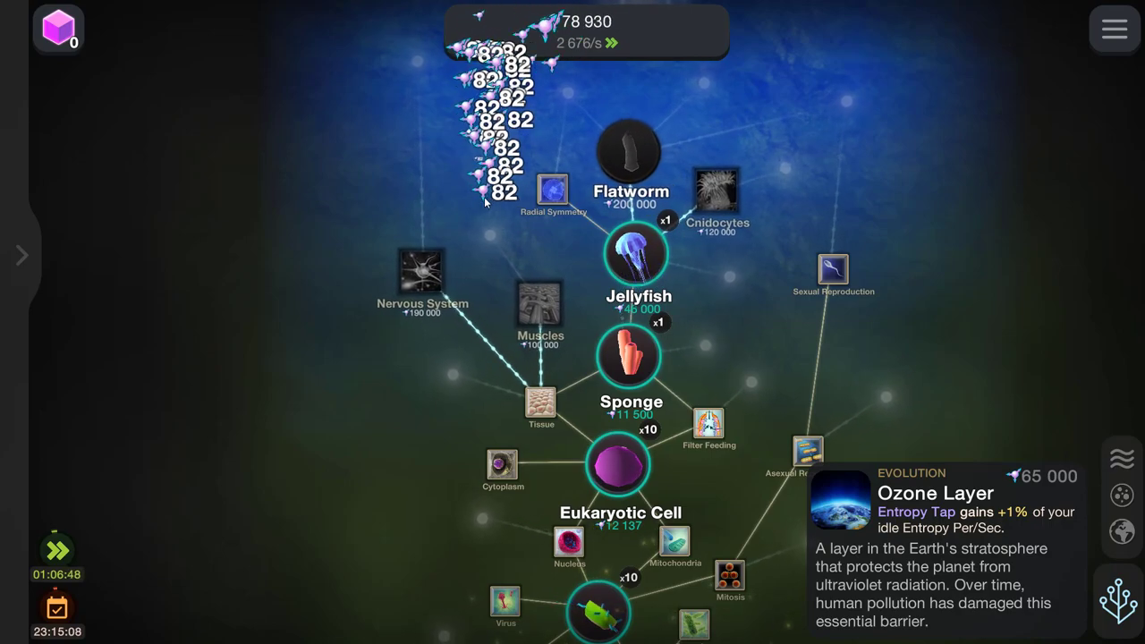
click(488, 201)
click(498, 198)
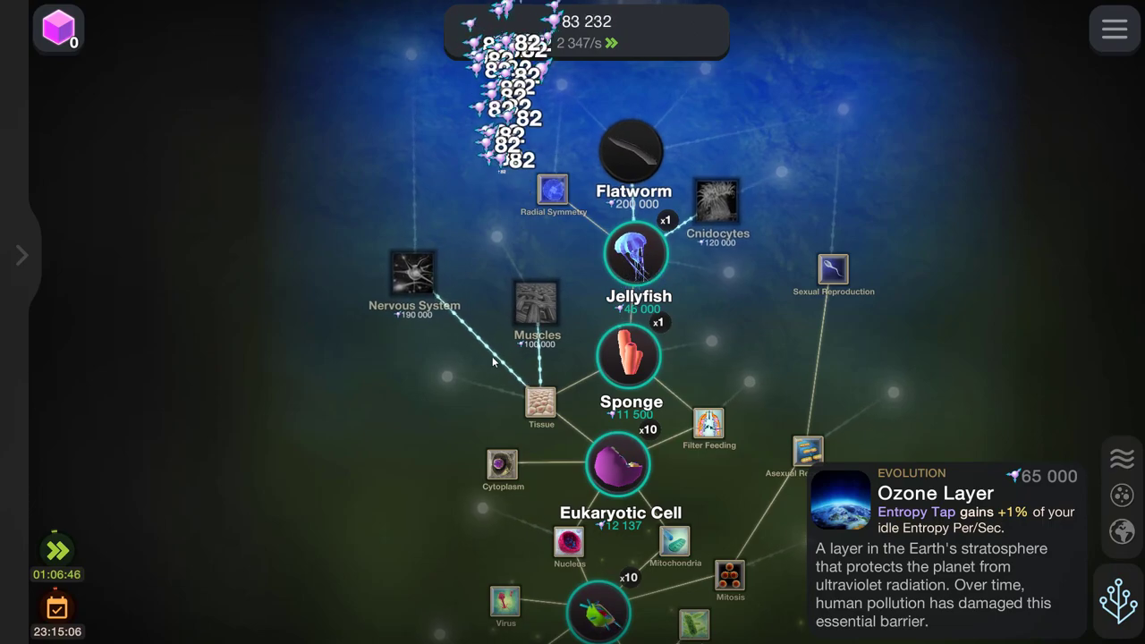
click(534, 299)
Switch the side panel to the Life list and inspect Muscles and Sponge details
click(721, 202)
click(22, 255)
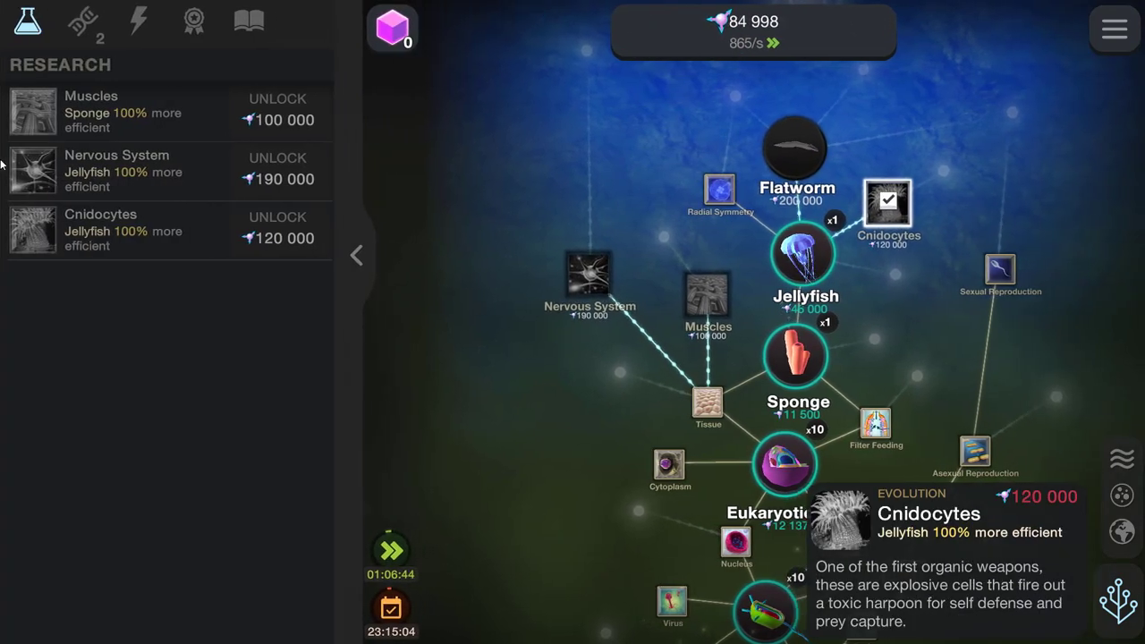
click(84, 19)
click(707, 299)
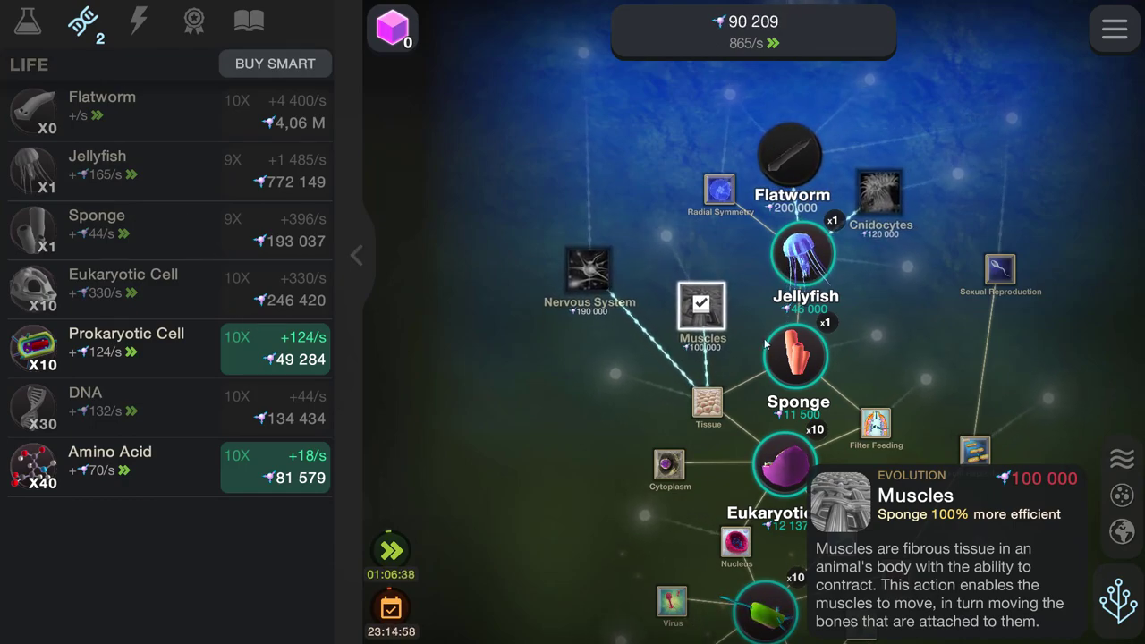
click(777, 391)
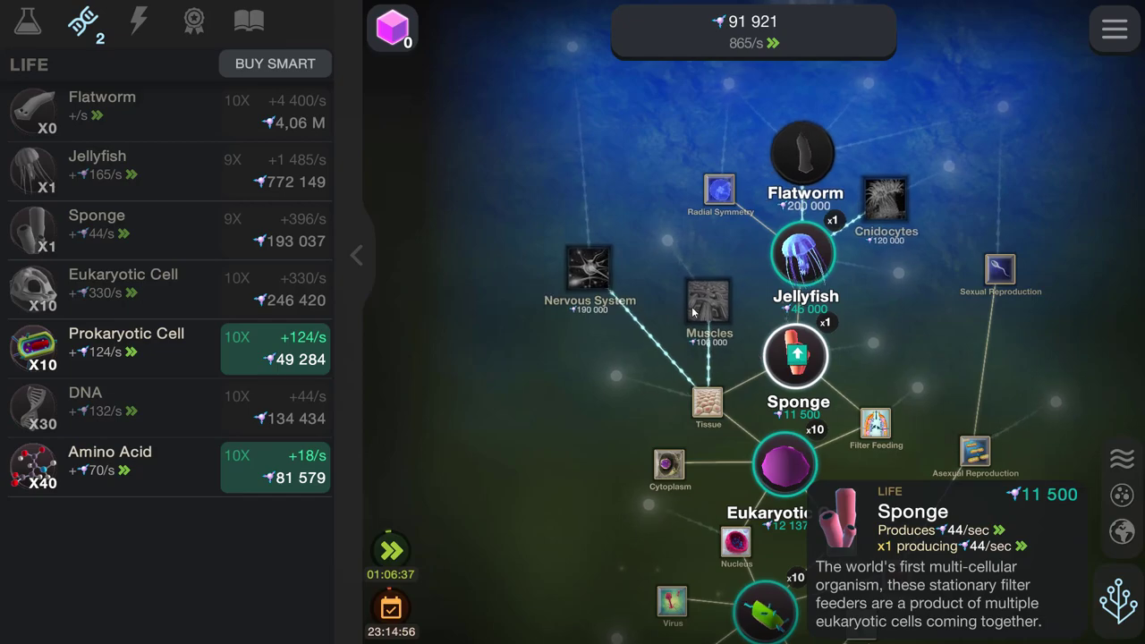
click(704, 301)
Research Muscles for the Sponge, doubling its output
click(661, 228)
click(662, 228)
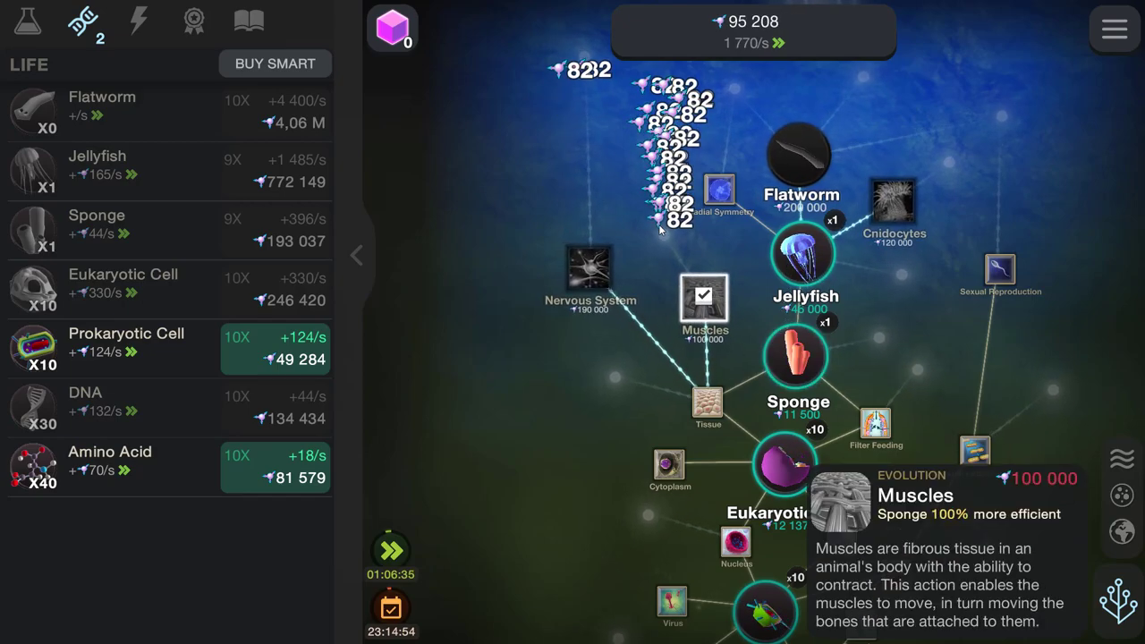
click(662, 228)
click(662, 231)
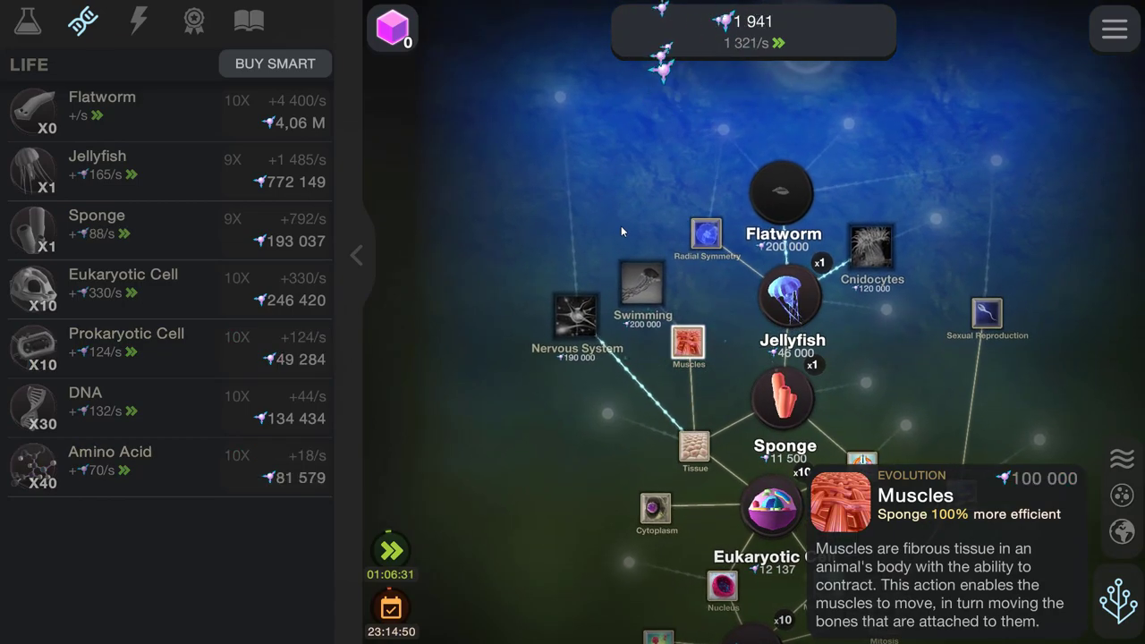
Check the 200,000 Swimming cost and tap to rebuild entropy
click(621, 225)
click(646, 279)
click(581, 219)
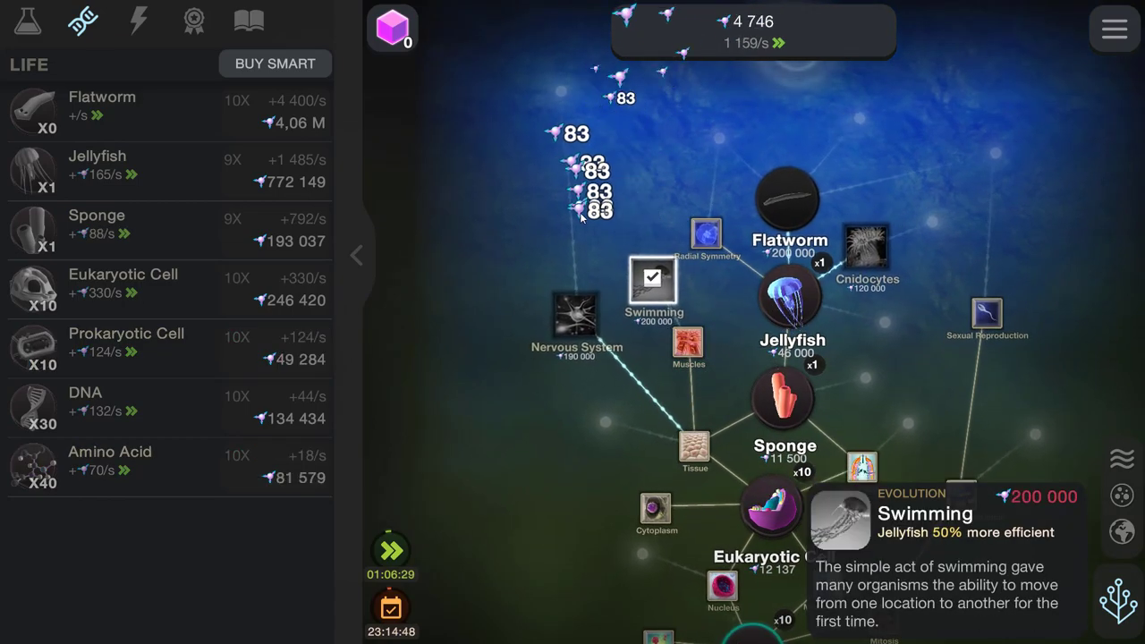
click(592, 220)
click(605, 224)
click(610, 226)
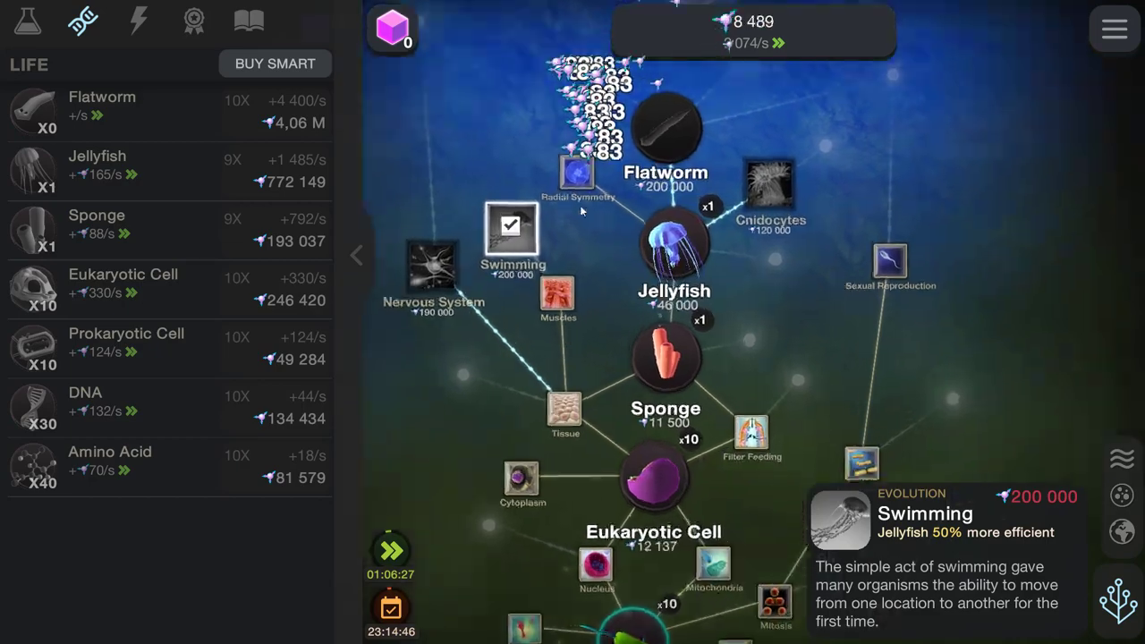
scroll(580, 205, up, 3)
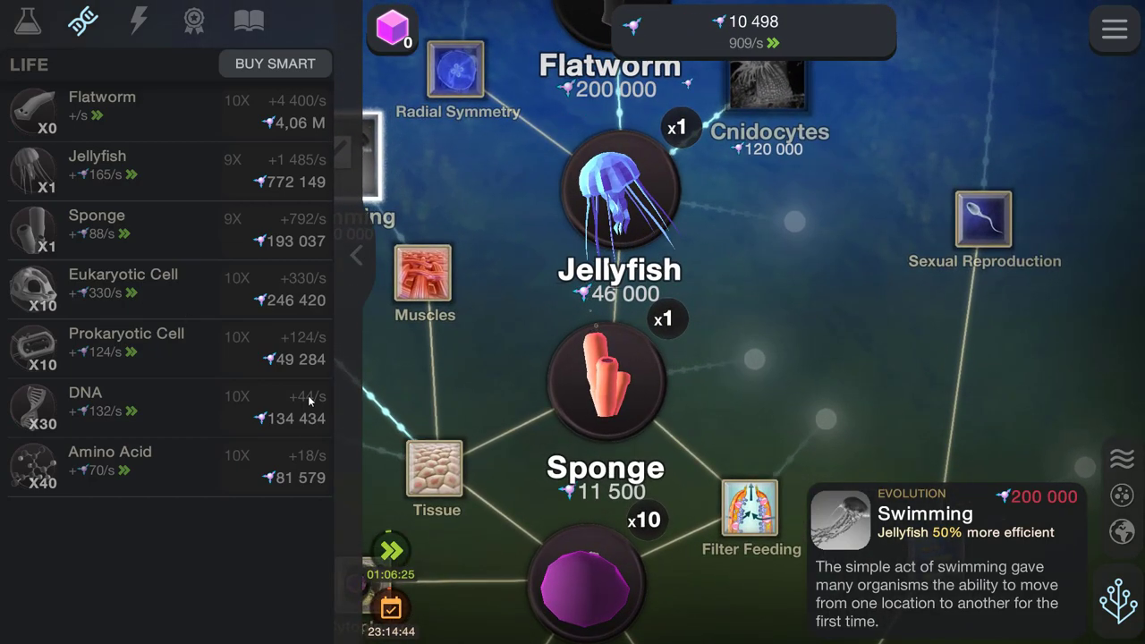
scroll(609, 239, down, 3)
scroll(609, 240, down, 2)
Tap the empty tree background repeatedly to gather entropy
click(609, 240)
click(609, 240)
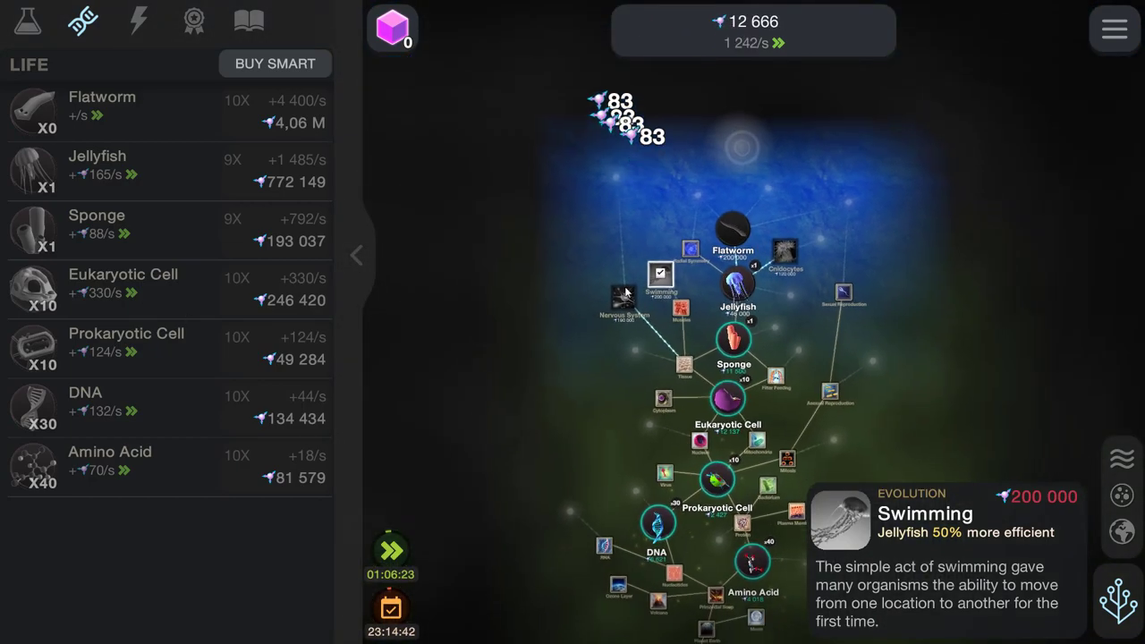
scroll(633, 261, down, 2)
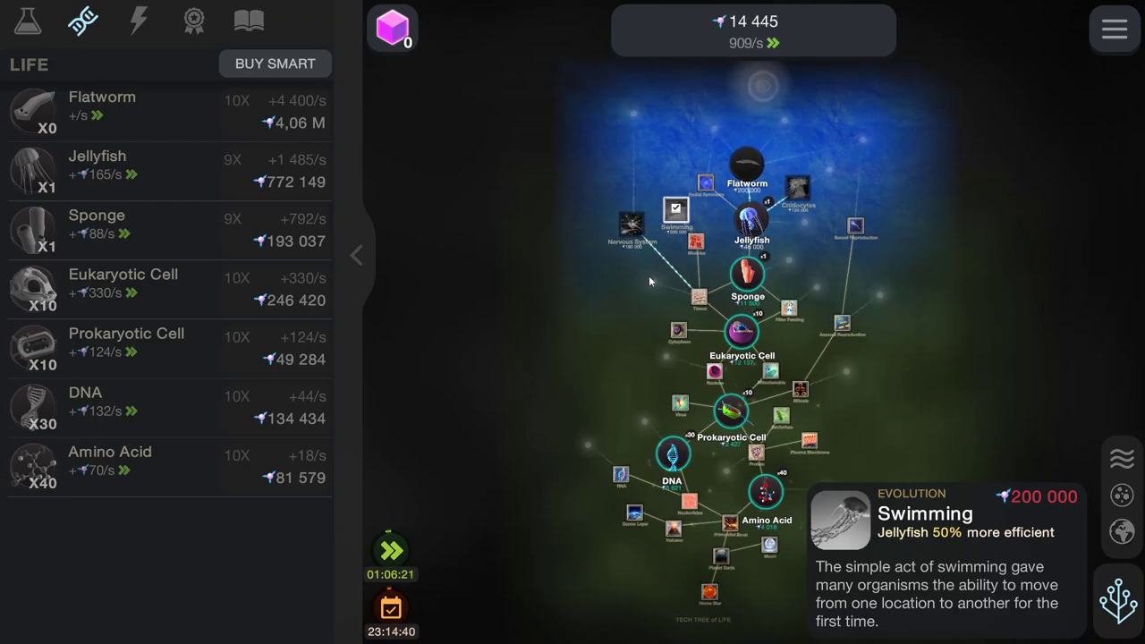
scroll(671, 207, up, 3)
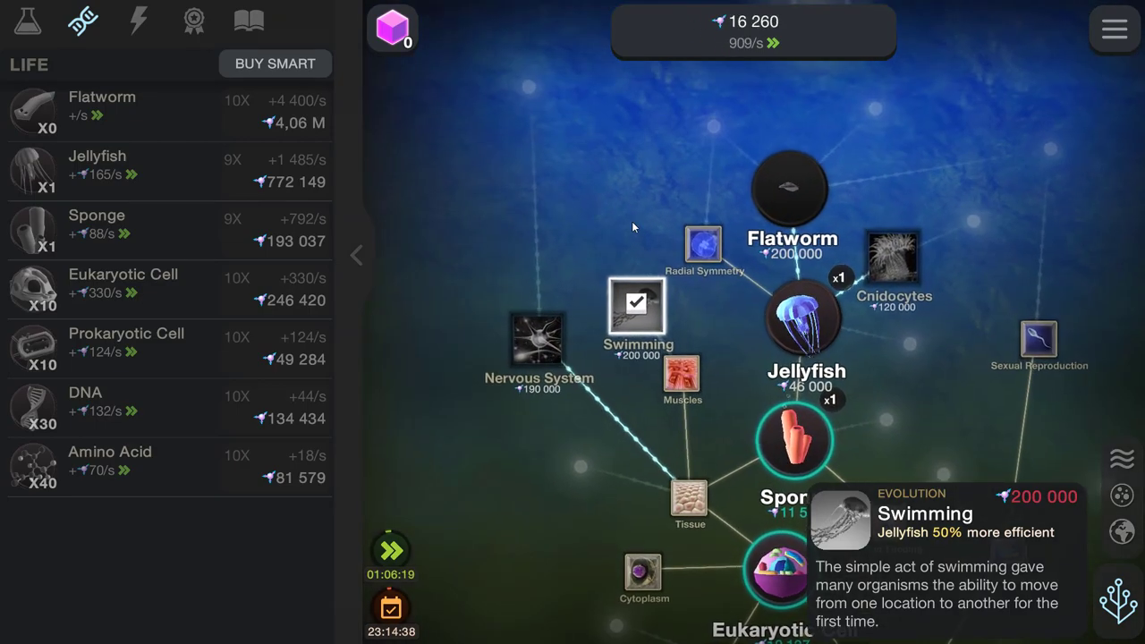
click(632, 227)
click(632, 227)
click(633, 226)
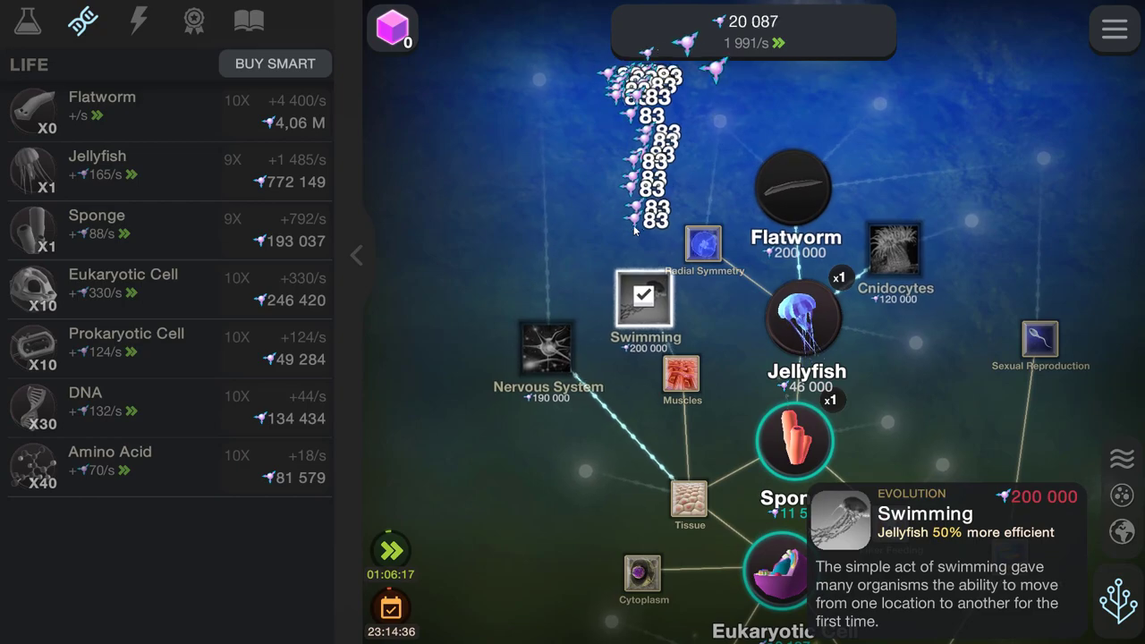
click(634, 229)
click(634, 229)
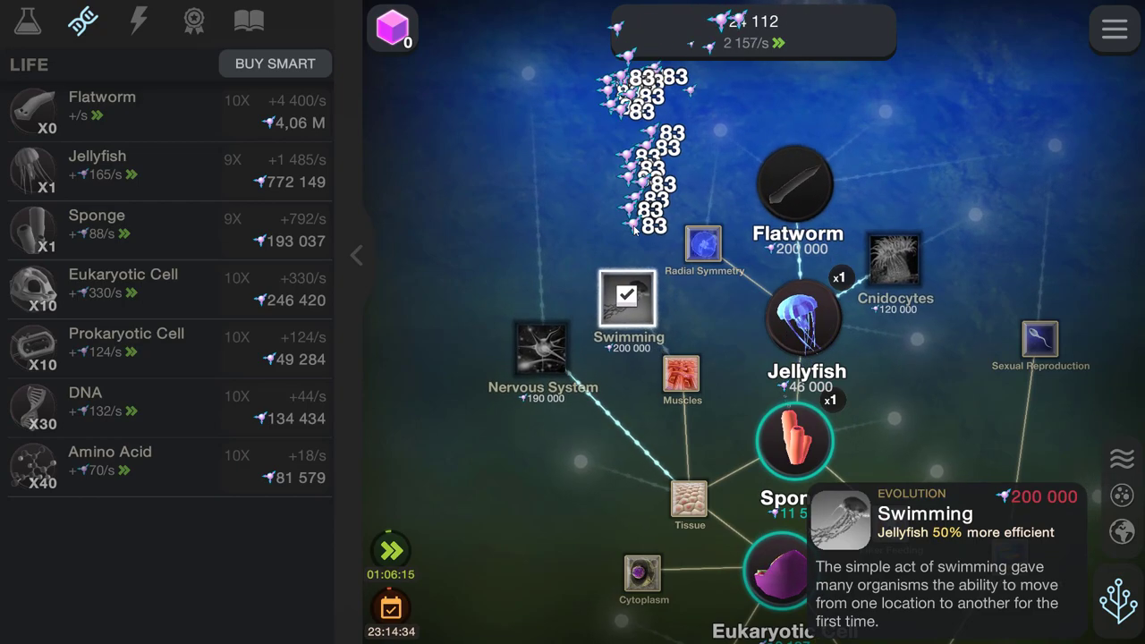
click(634, 229)
click(634, 229)
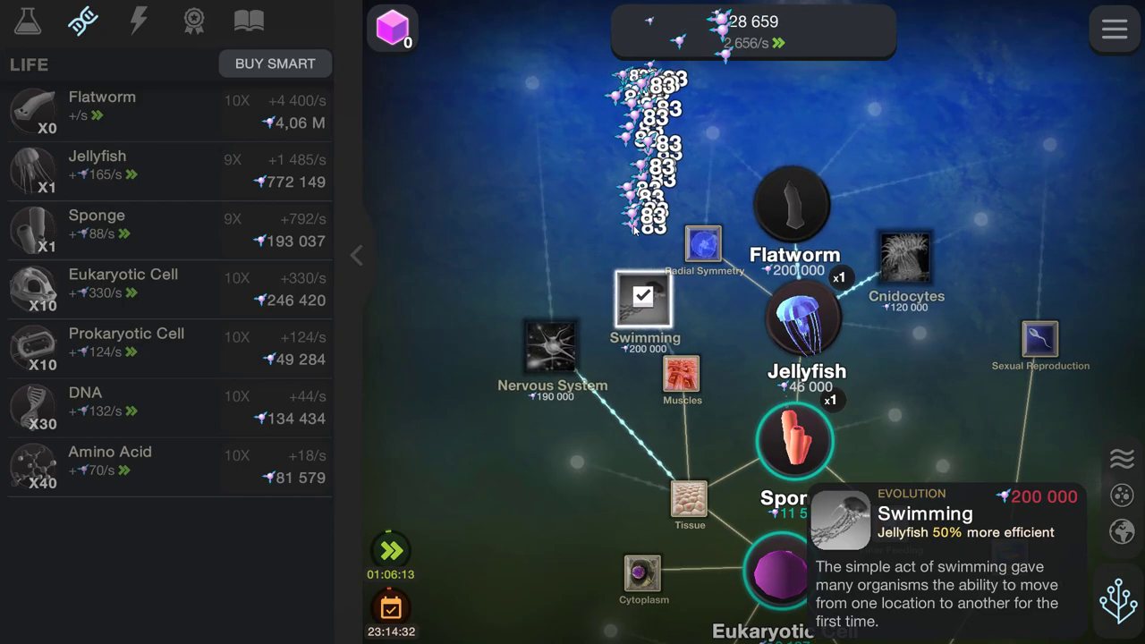
click(634, 229)
Pan to Flatworm, tap up to about 46,800 energy, and view its 200,000 cost
drag(840, 227, 787, 256)
click(762, 250)
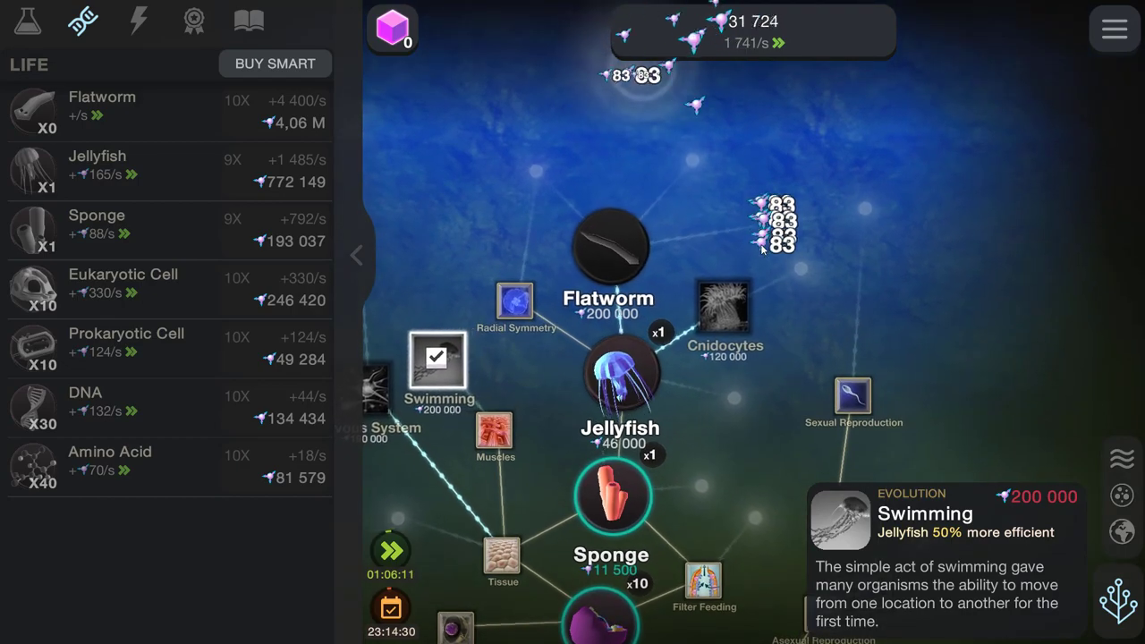
click(762, 250)
click(762, 250)
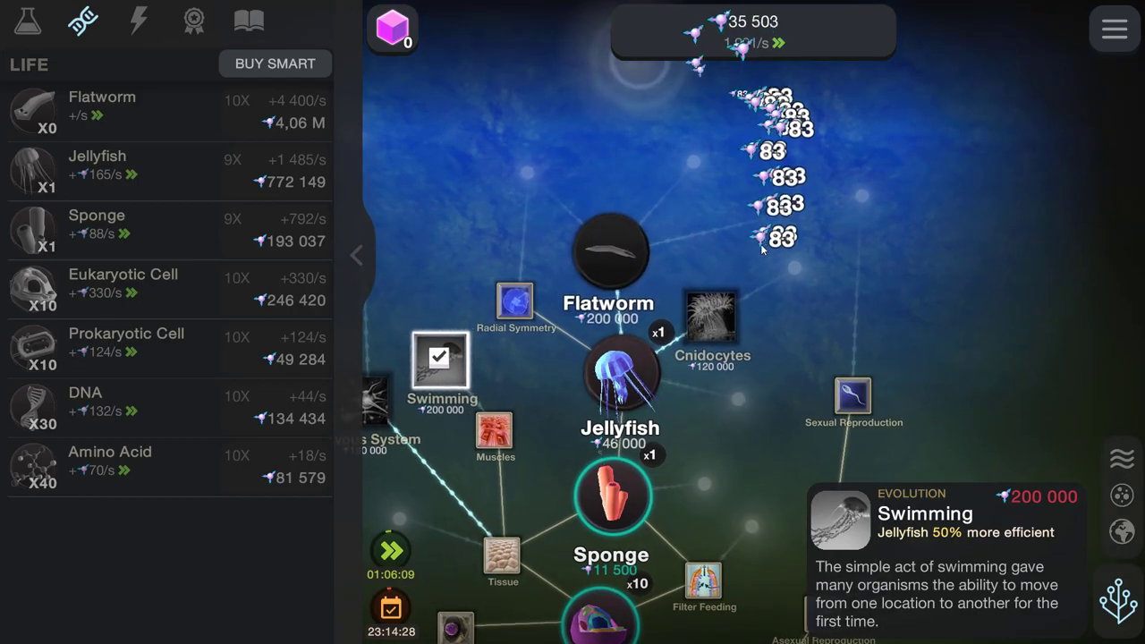
click(762, 251)
click(762, 250)
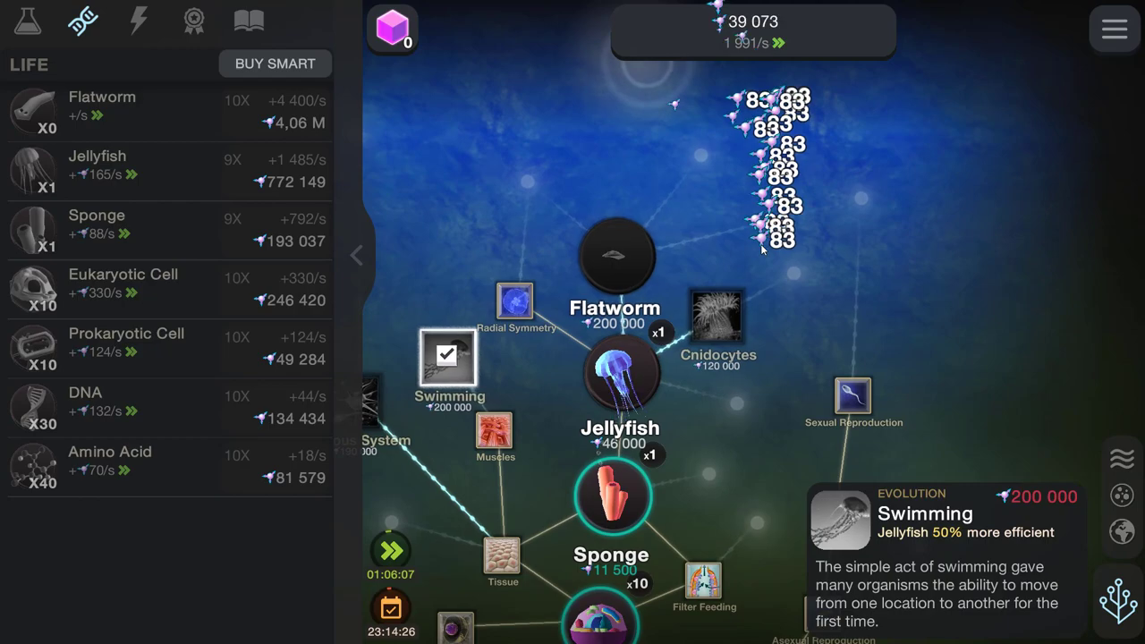
click(762, 250)
click(762, 250)
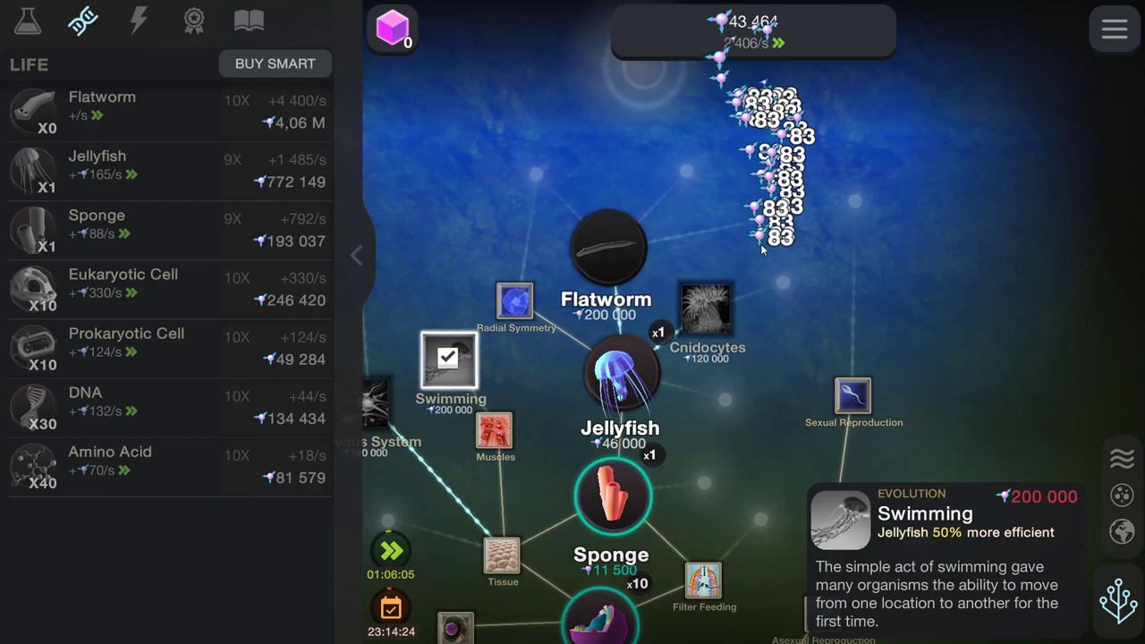
click(762, 250)
Earn entropy on the tree canvas and raise Prokaryotic Cells from X10 to X20
click(743, 238)
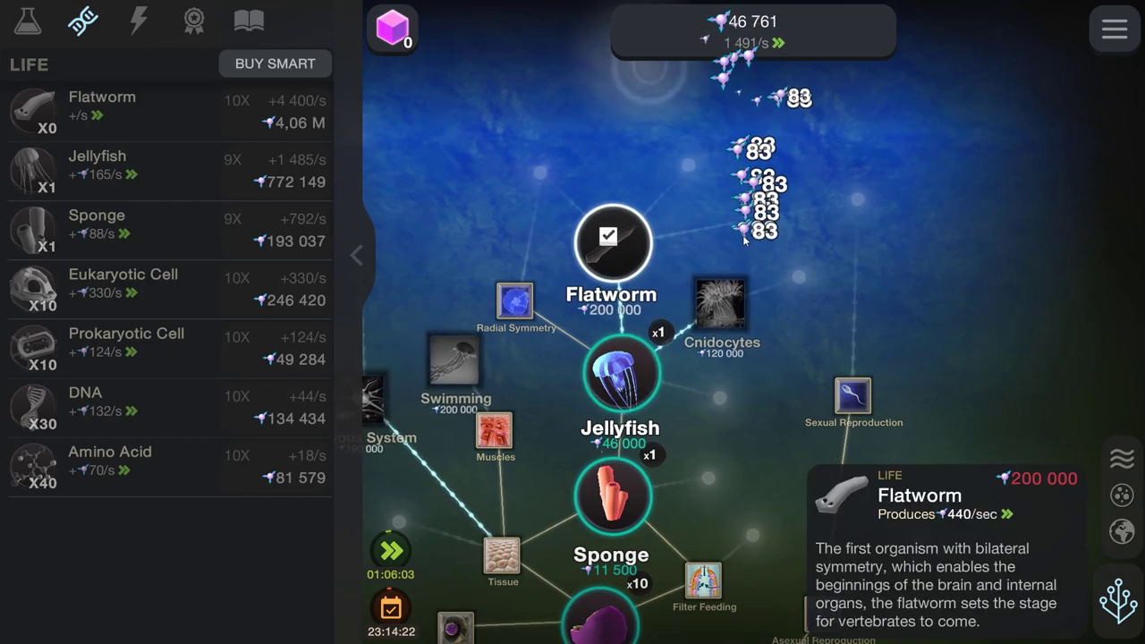
click(742, 236)
click(742, 236)
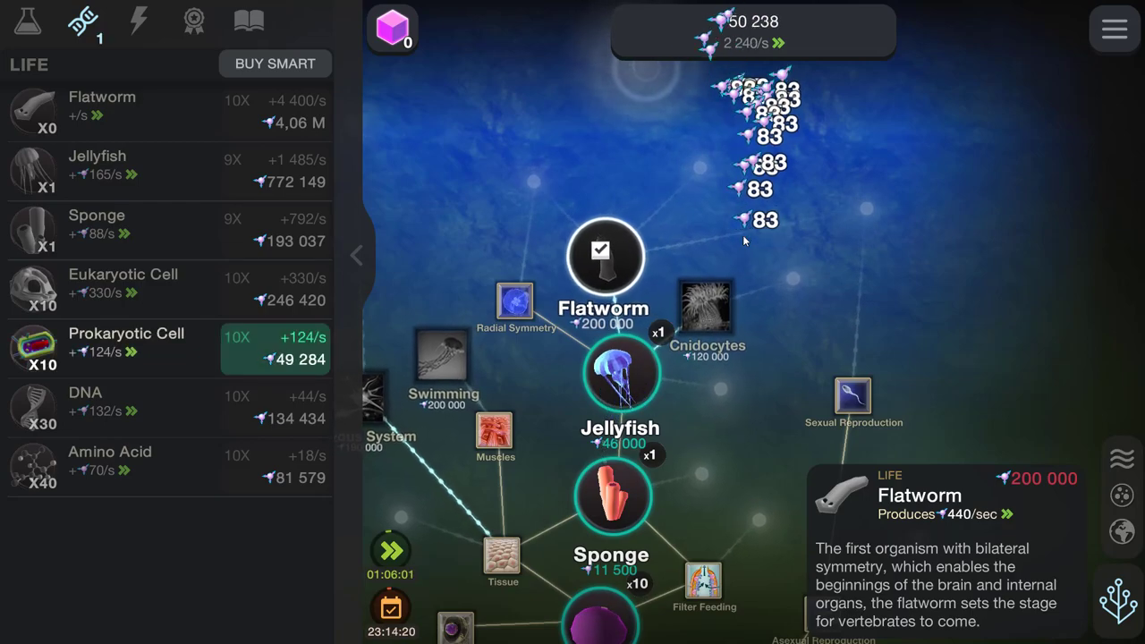
click(742, 240)
click(743, 240)
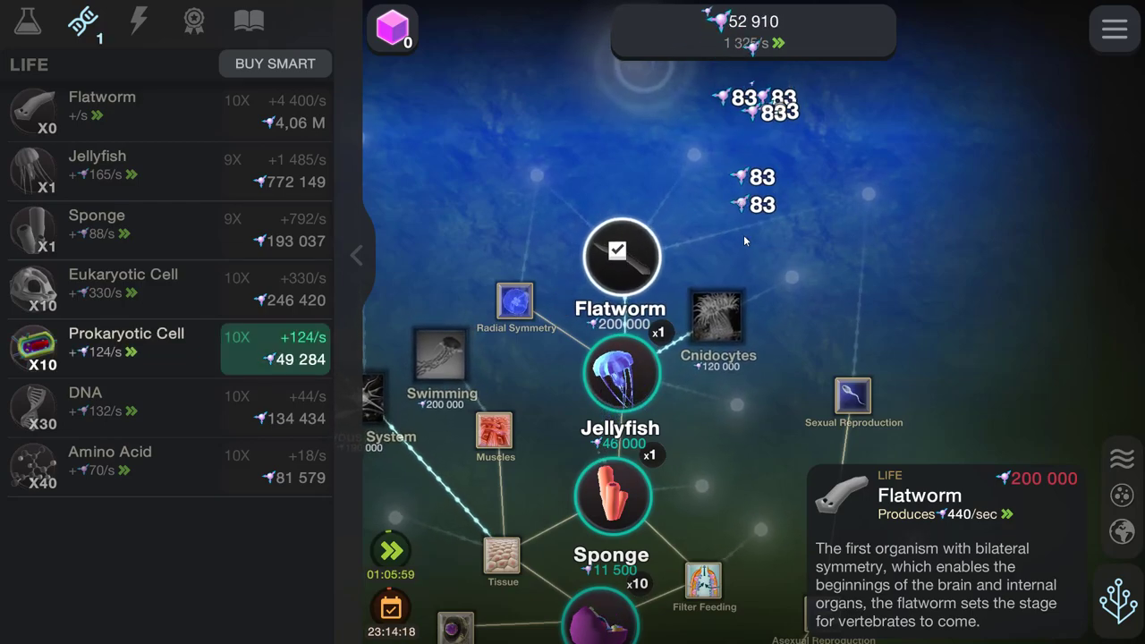
click(274, 351)
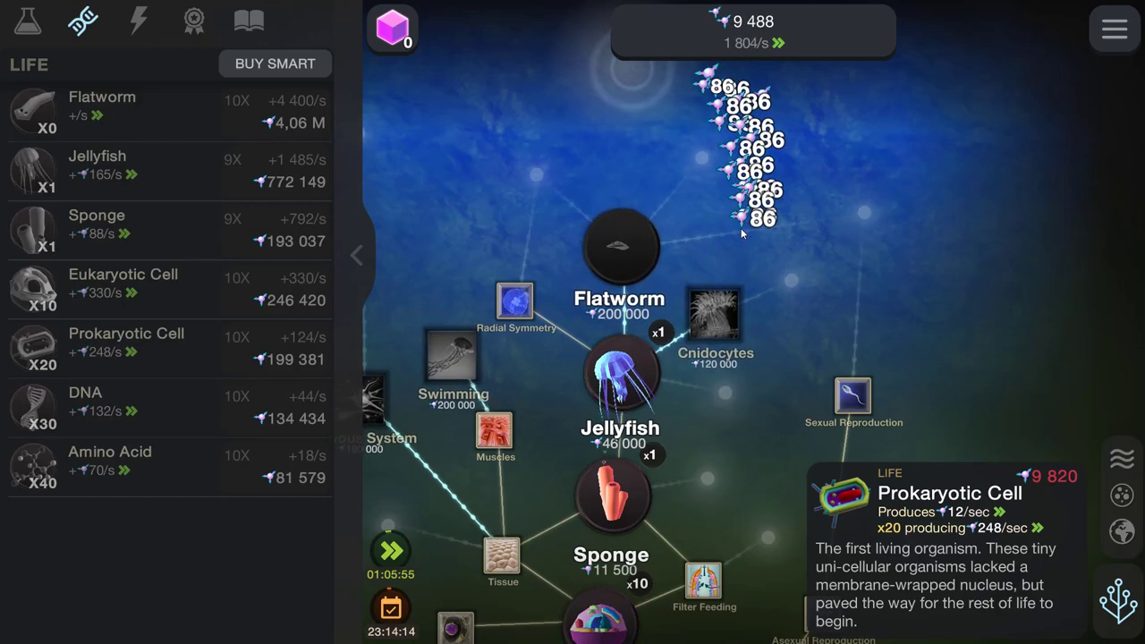
Keep tapping the tree canvas to build energy up to about 77,271
click(742, 231)
click(742, 231)
click(743, 233)
click(742, 233)
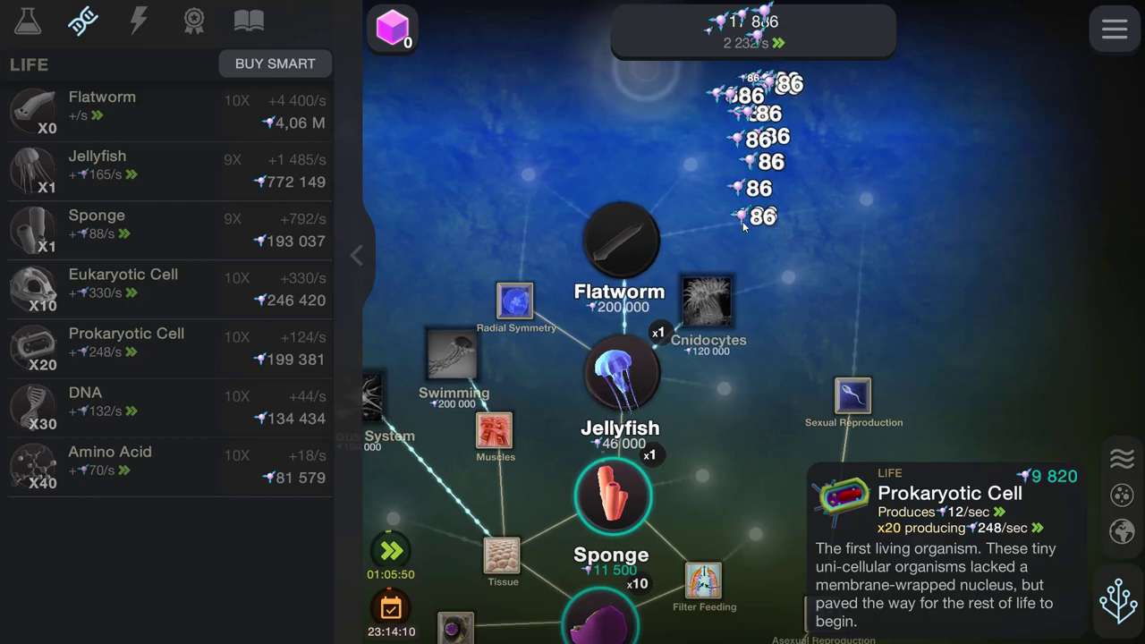
click(742, 221)
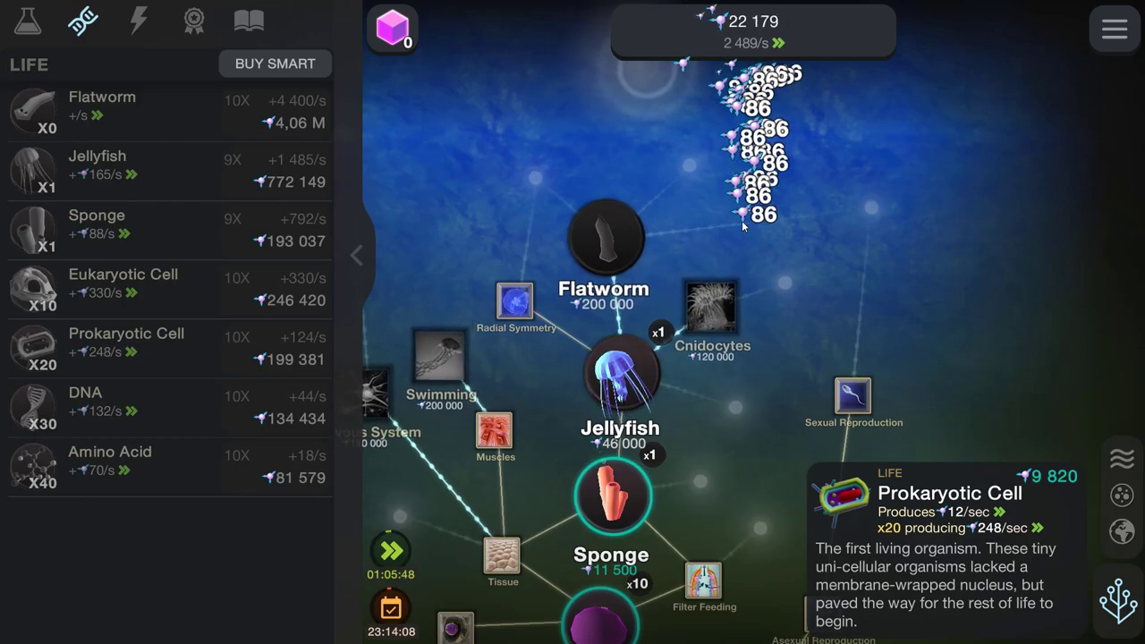
click(741, 220)
click(742, 222)
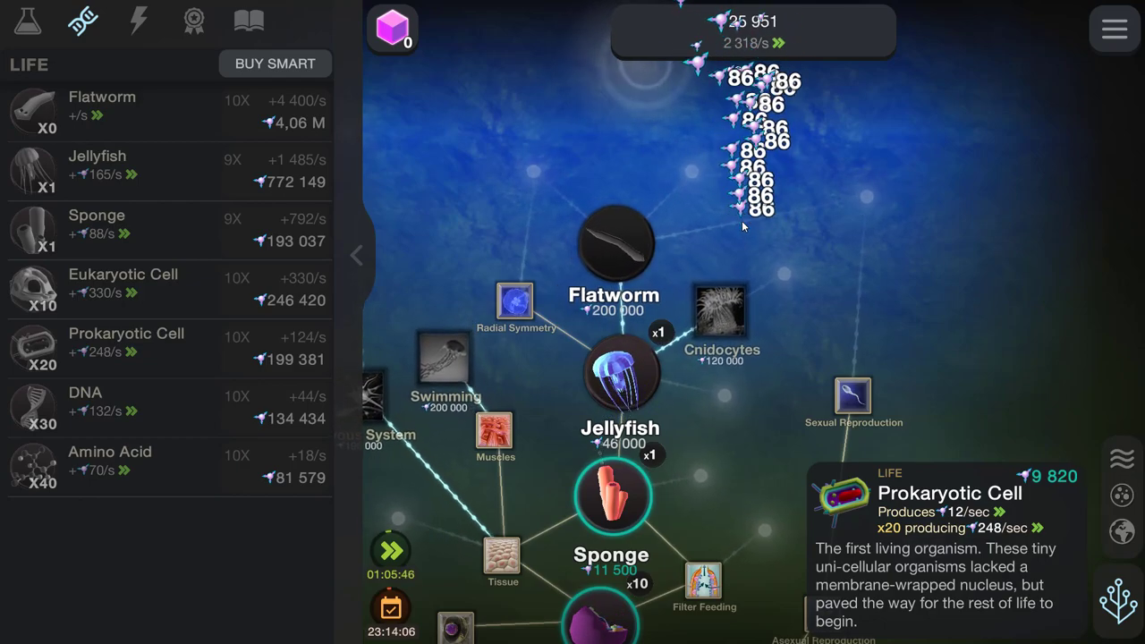
click(746, 222)
click(729, 225)
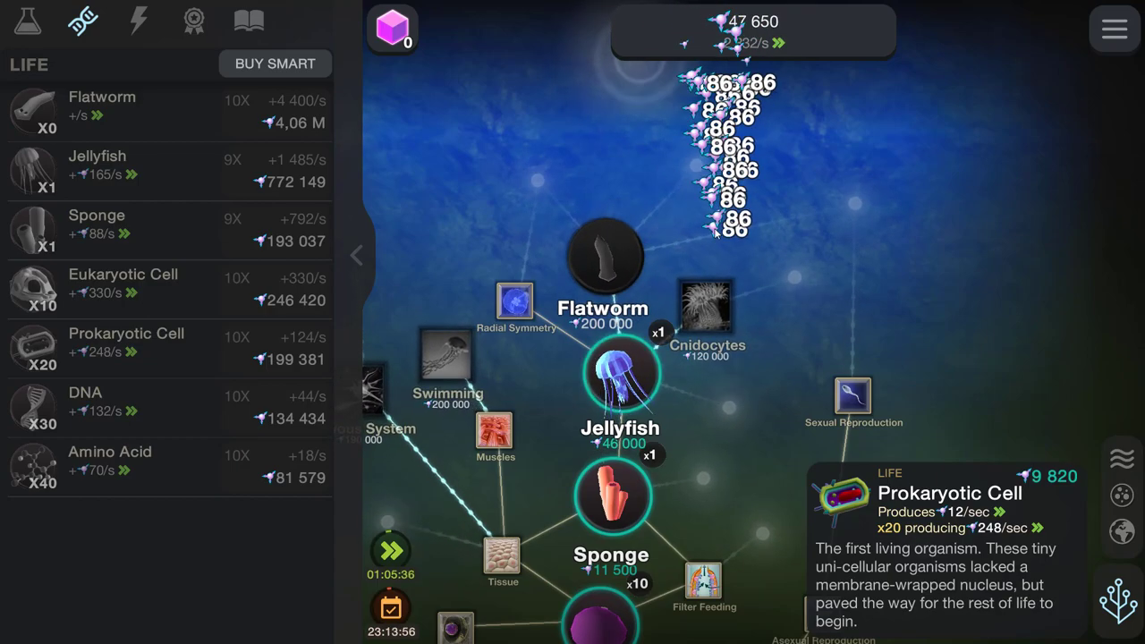
click(715, 232)
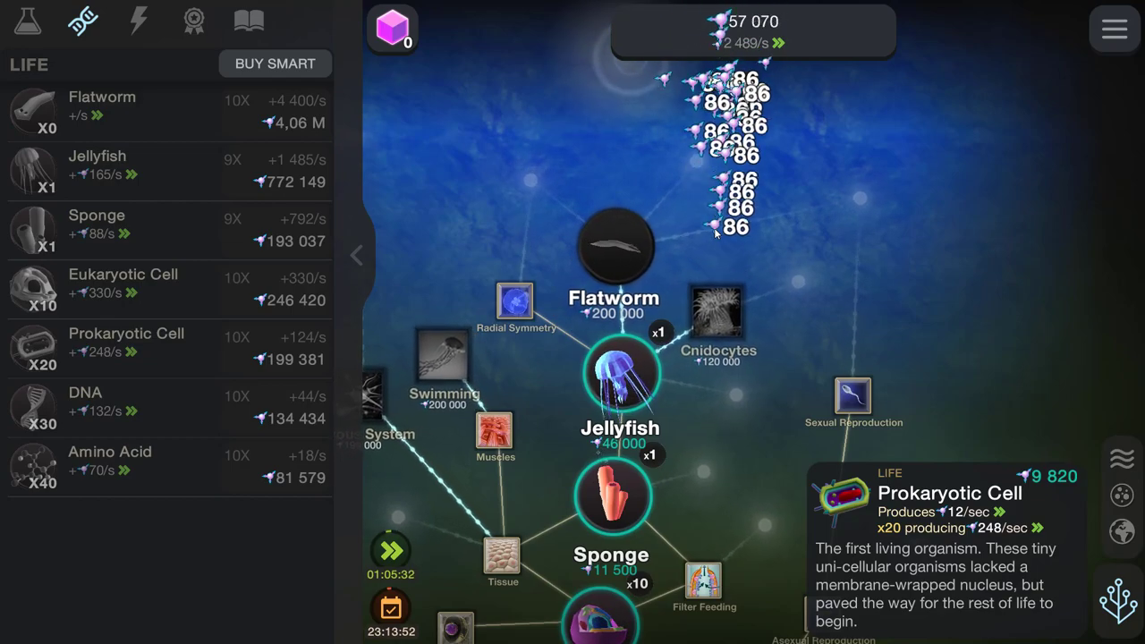
click(713, 228)
click(712, 227)
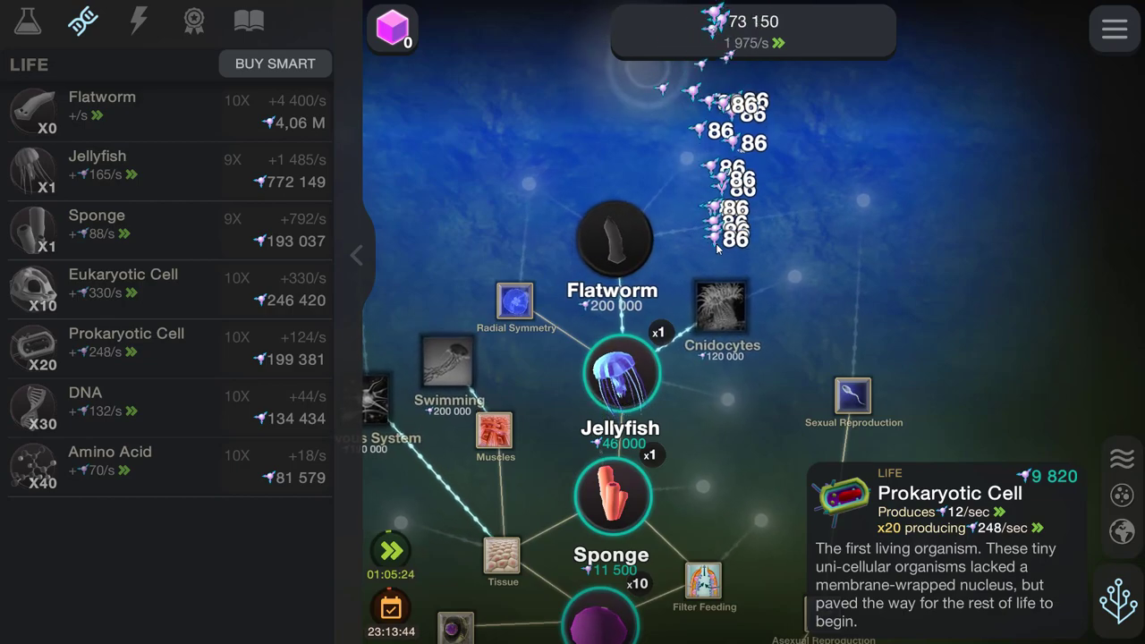
click(715, 243)
click(711, 223)
click(706, 200)
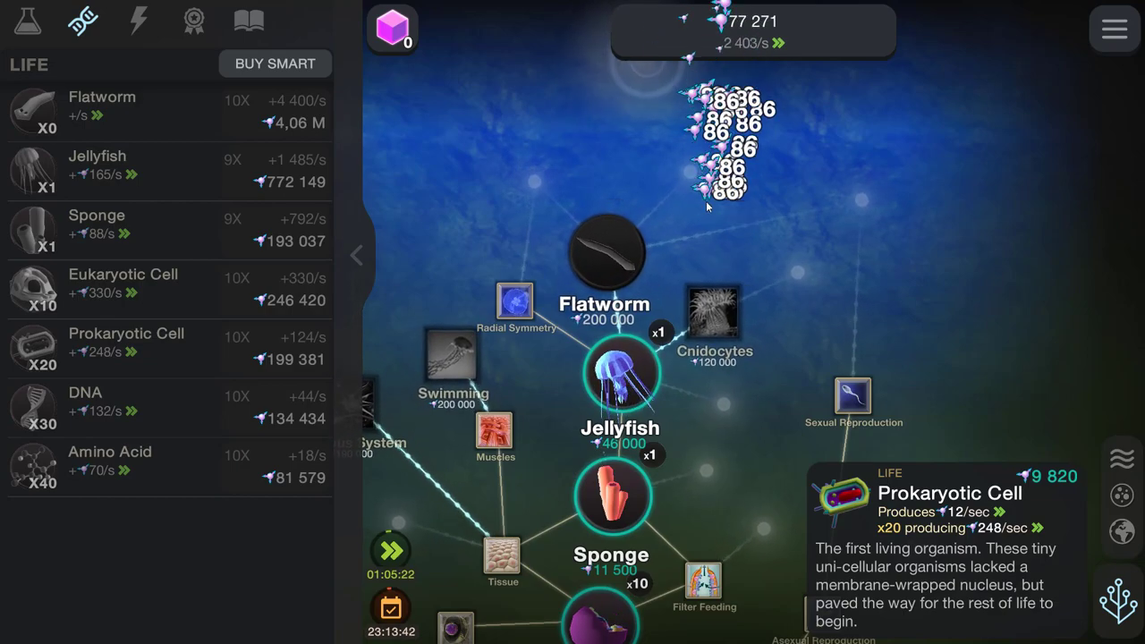
scroll(707, 216, down, 5)
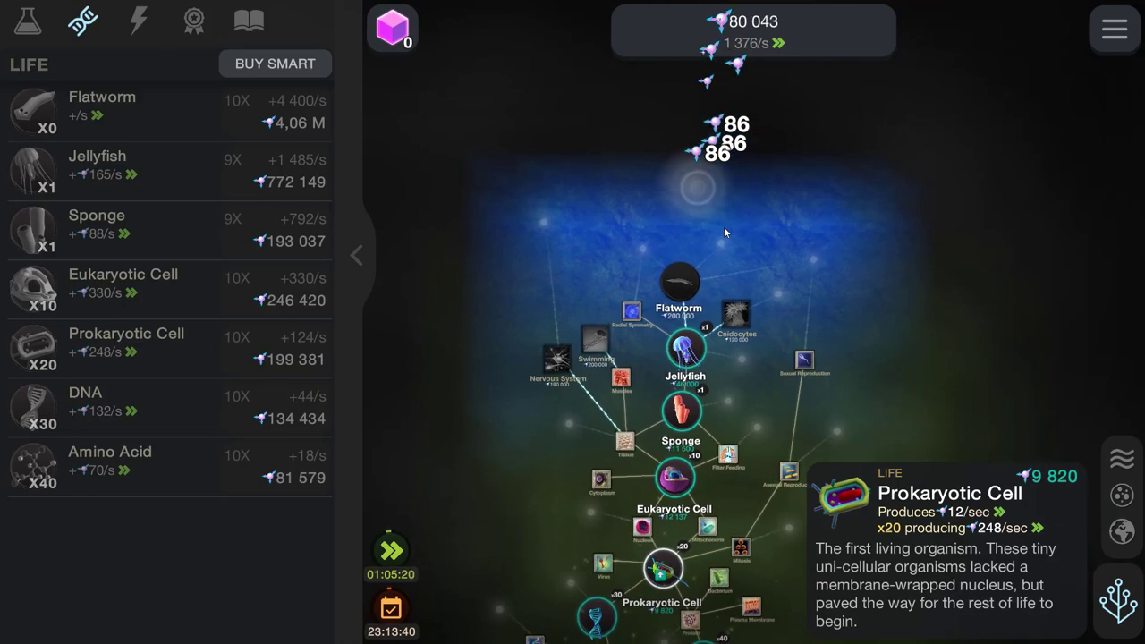
scroll(726, 259, up, 3)
Tap the tree canvas repeatedly, nudging the view down, to push energy past 117,000
click(713, 239)
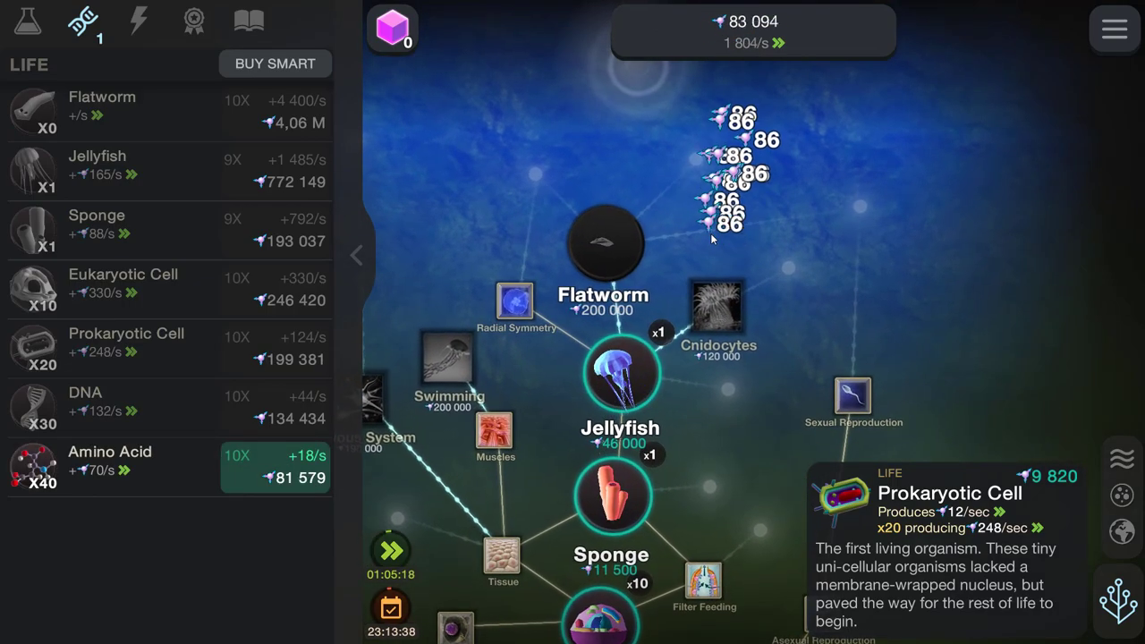
click(712, 239)
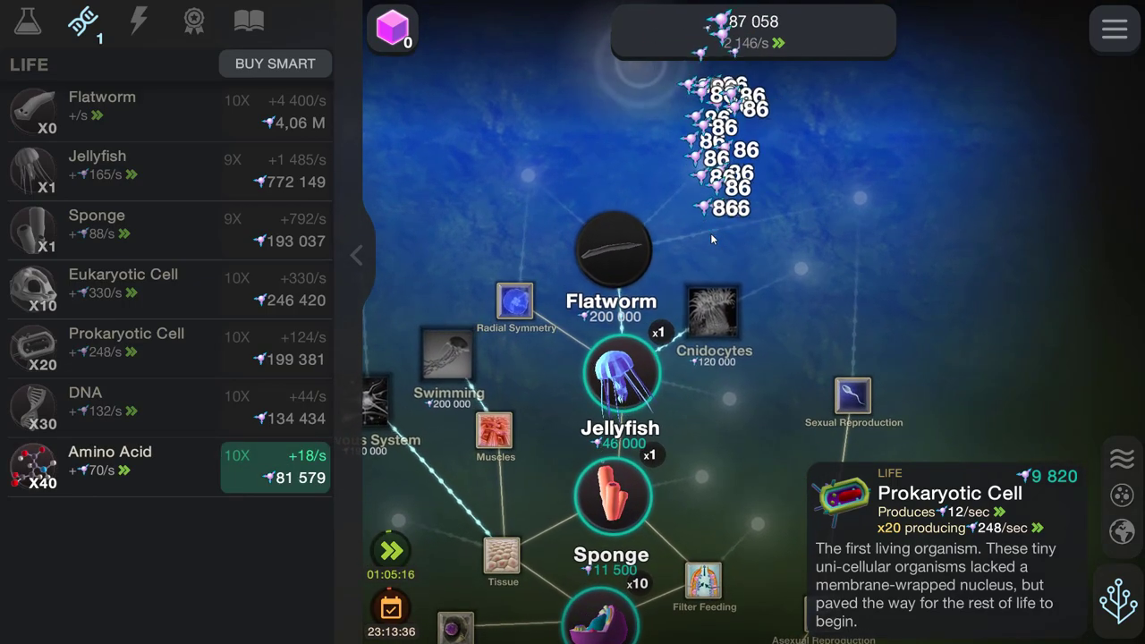
click(713, 238)
click(713, 238)
click(713, 239)
click(713, 239)
click(713, 239)
click(713, 239)
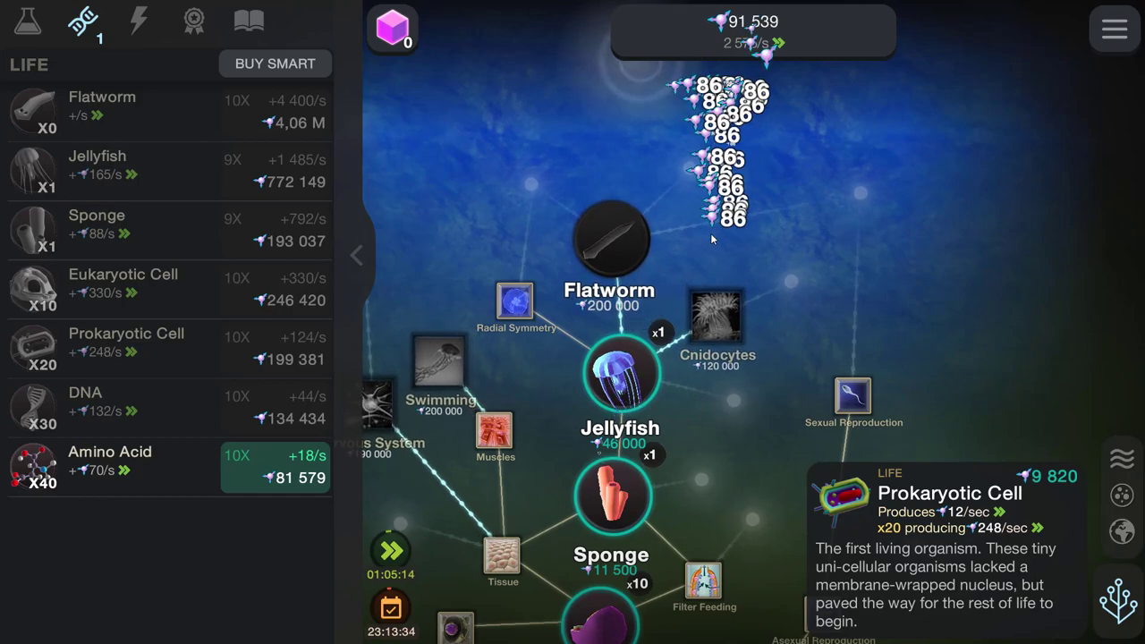
click(713, 239)
drag(713, 239, 685, 309)
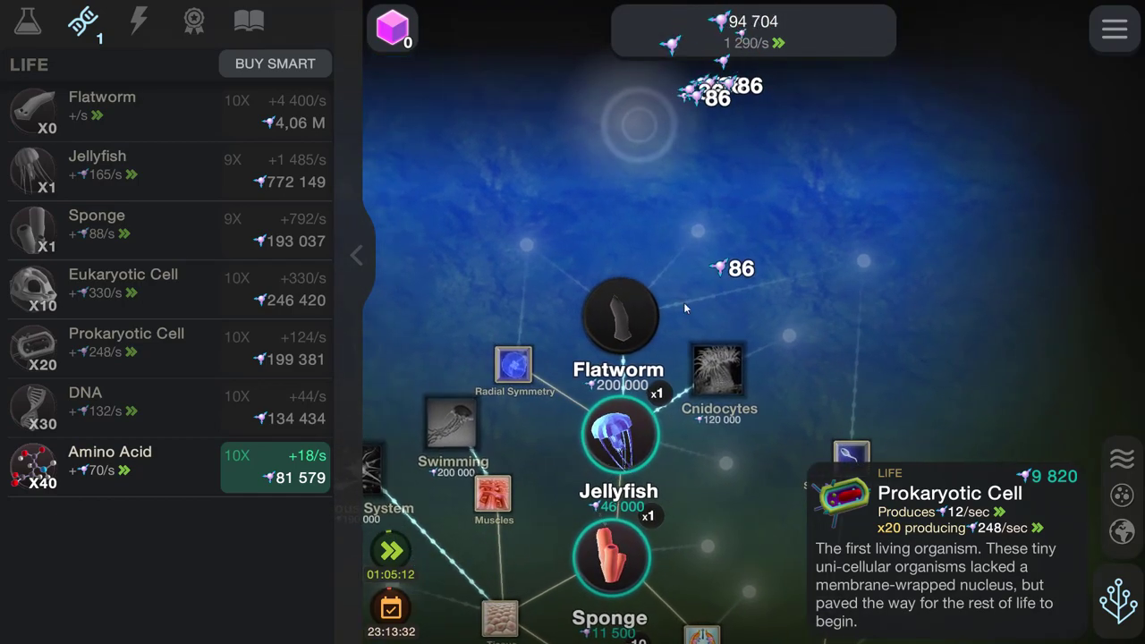
click(705, 313)
click(705, 313)
click(705, 313)
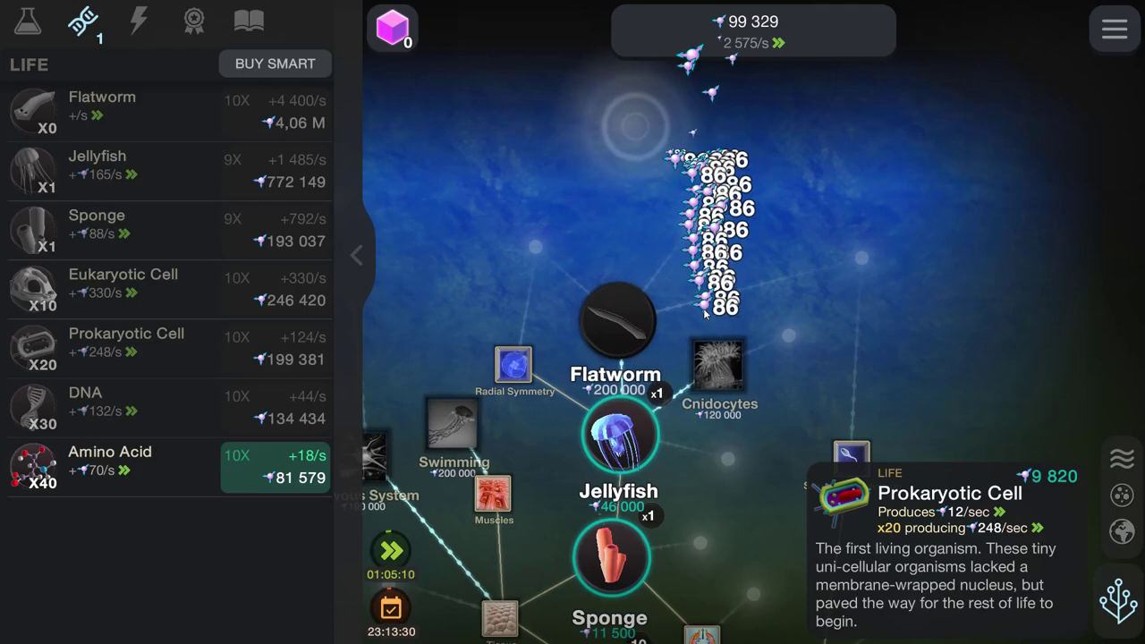
click(705, 313)
click(705, 313)
click(705, 313)
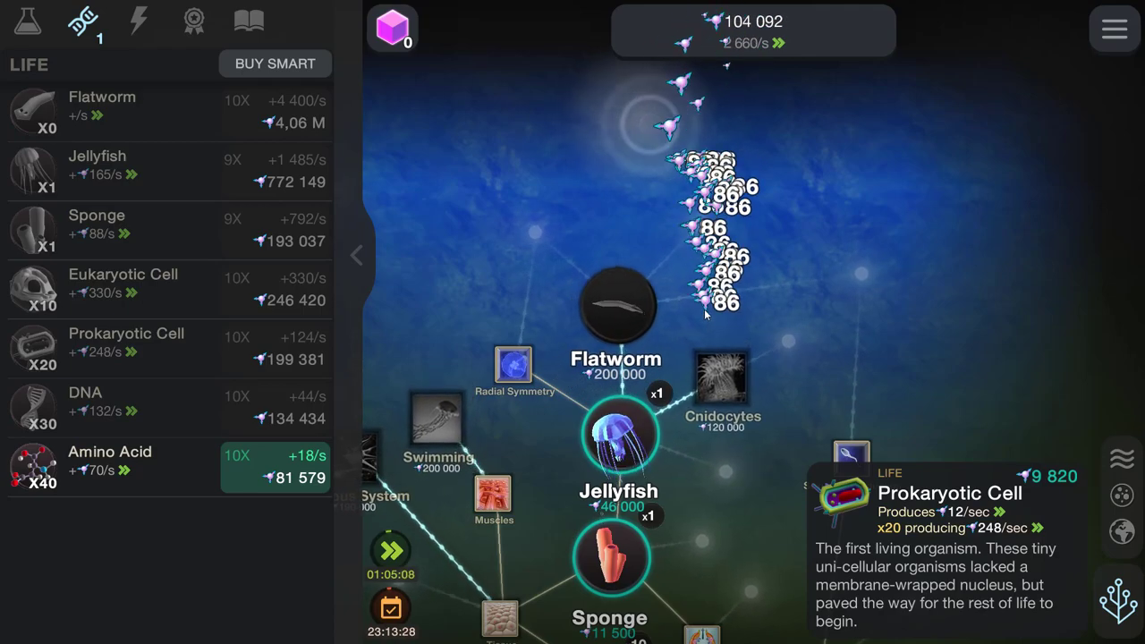
click(705, 313)
click(705, 313)
click(705, 313)
click(705, 313)
click(705, 313)
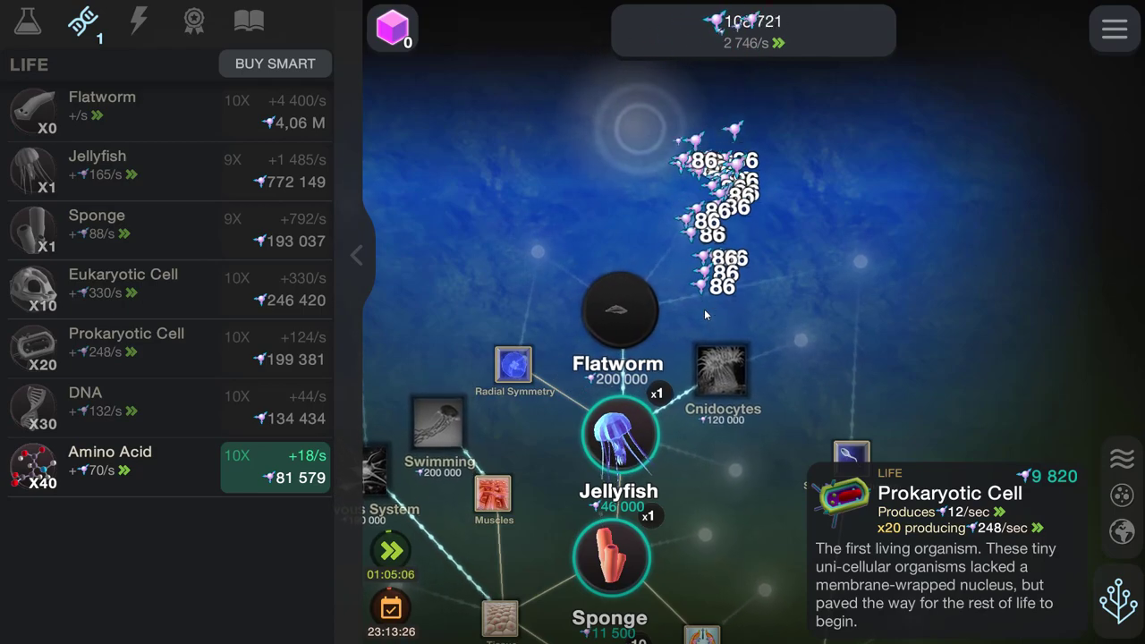
click(705, 313)
click(704, 313)
click(705, 313)
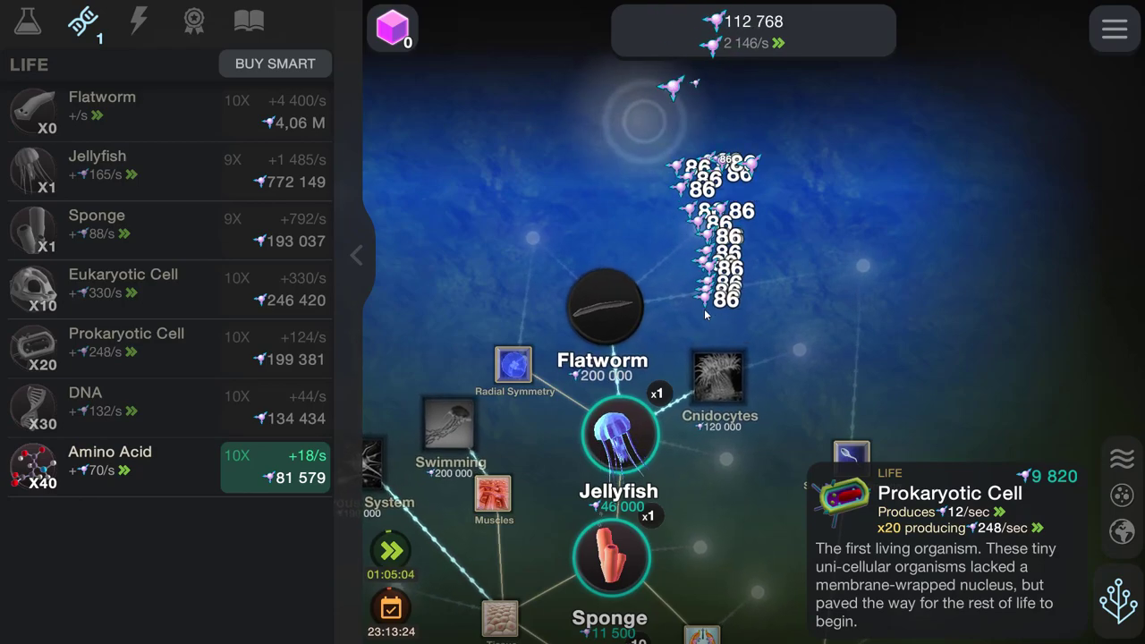
click(705, 313)
click(705, 313)
click(705, 313)
click(705, 314)
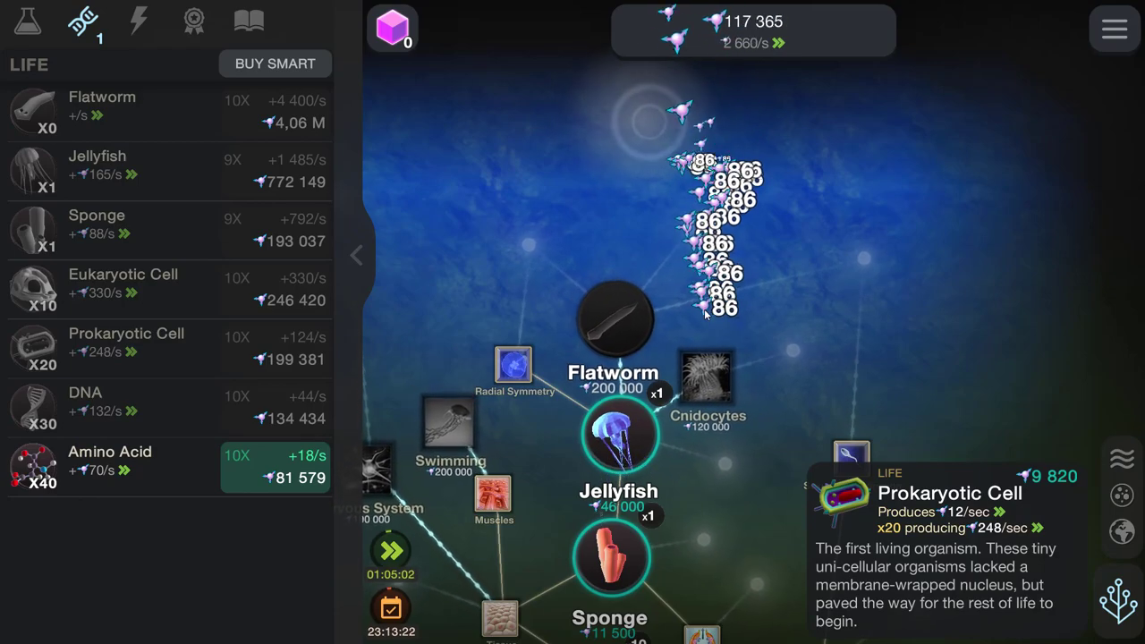
click(705, 313)
Research Cnidocytes, doubling Jellyfish output to +2,970/s
click(708, 371)
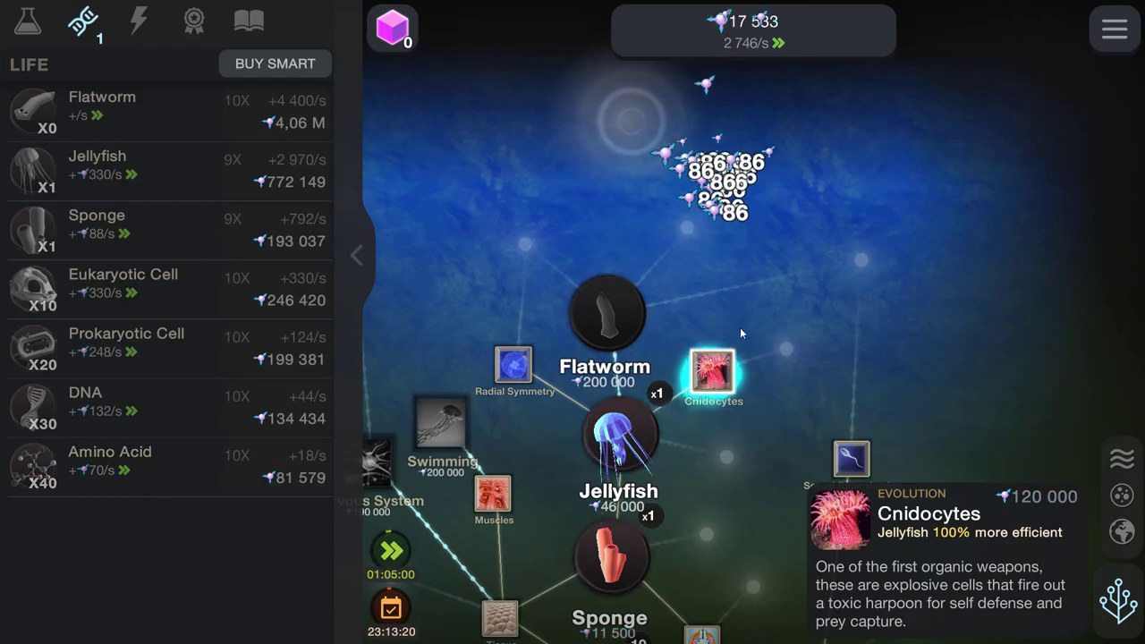
drag(730, 281, 721, 176)
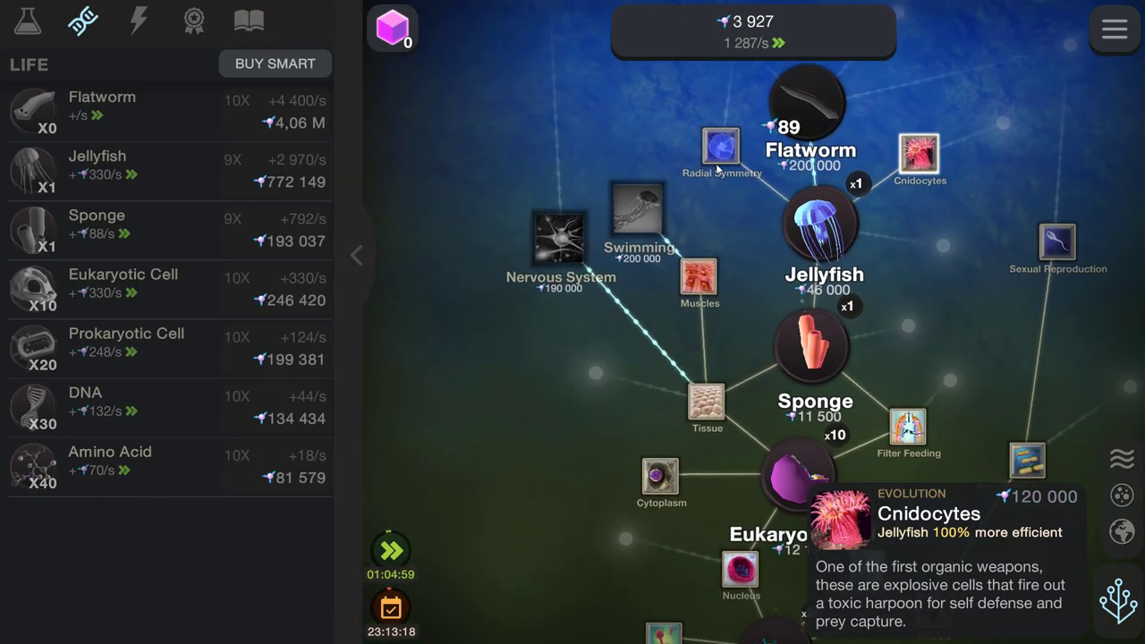
click(716, 286)
click(715, 286)
click(716, 287)
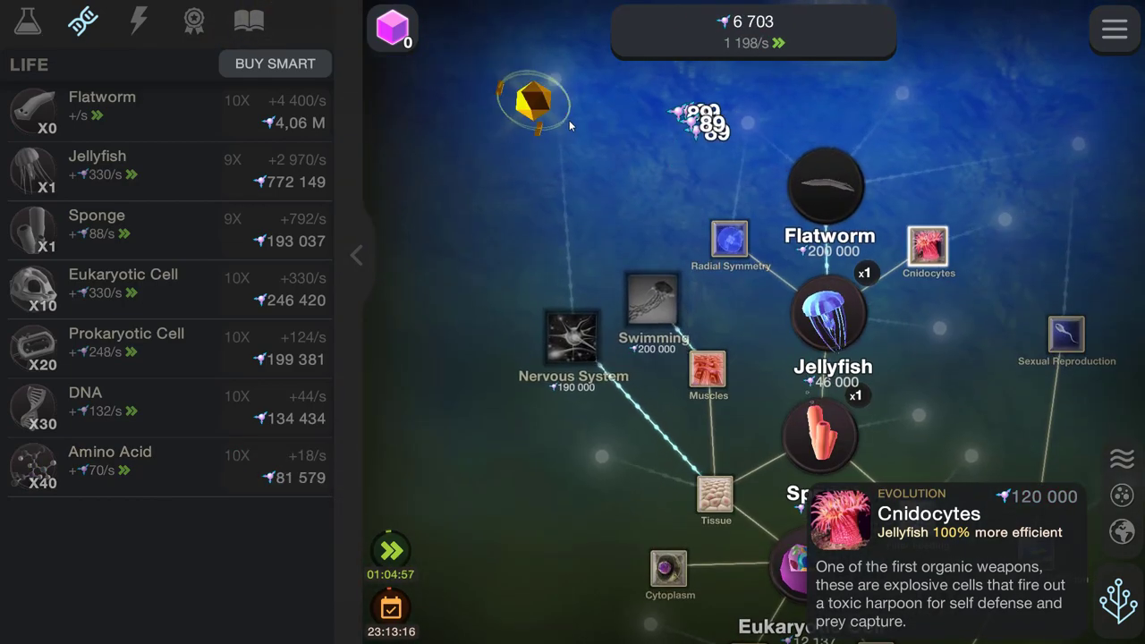
Collect the golden bonus and tap the canvas to rebuild energy to 64,831
click(655, 205)
click(655, 207)
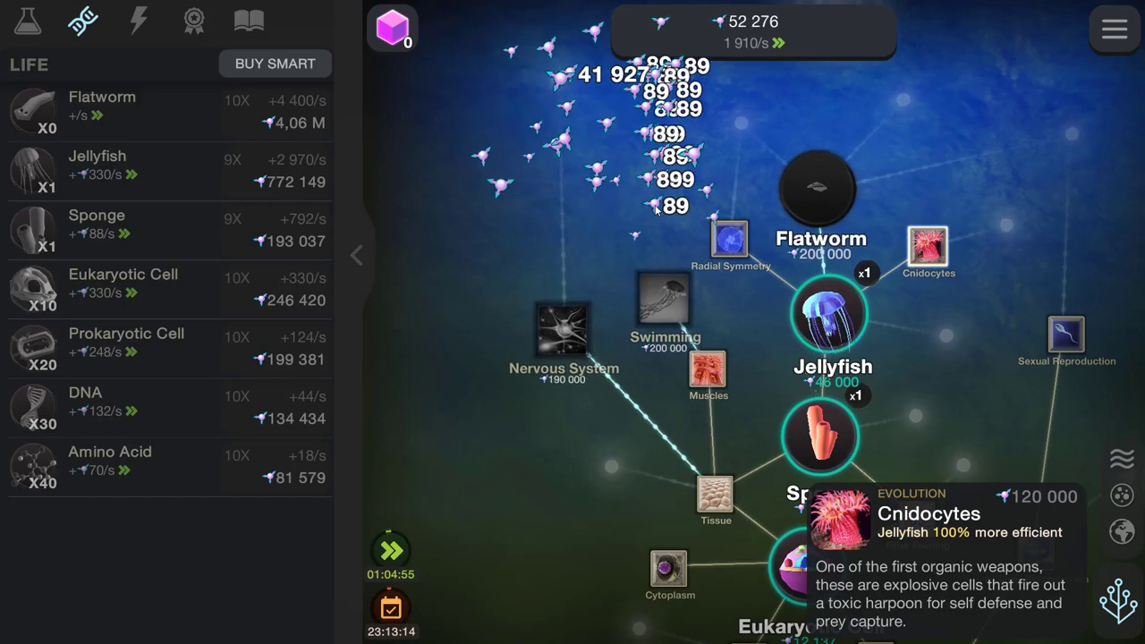
click(656, 210)
click(656, 210)
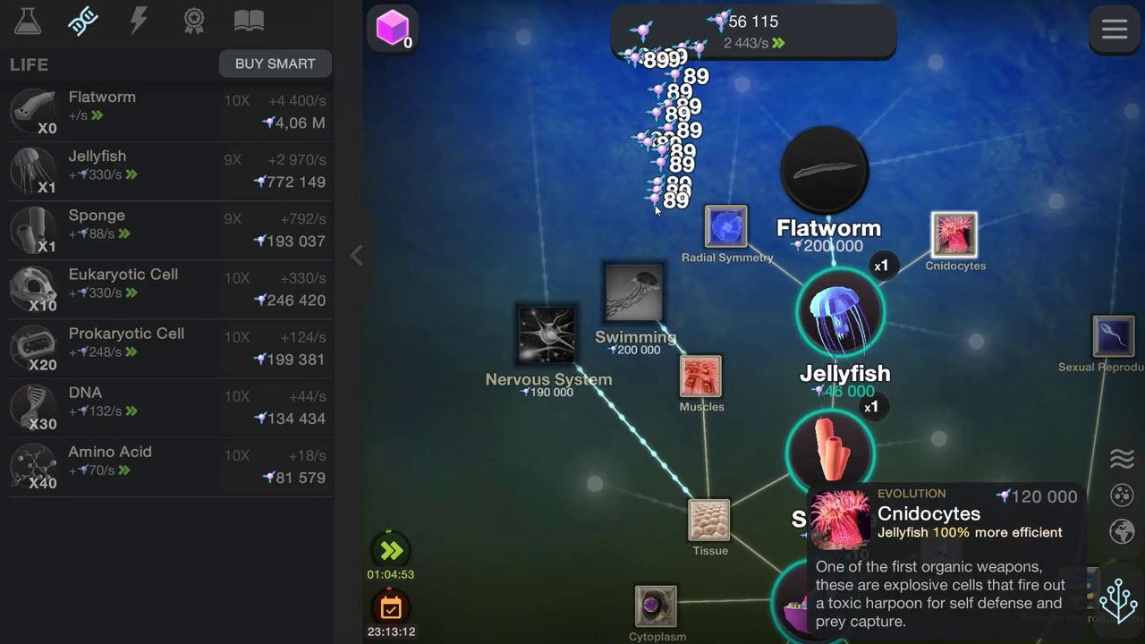
click(655, 210)
click(655, 210)
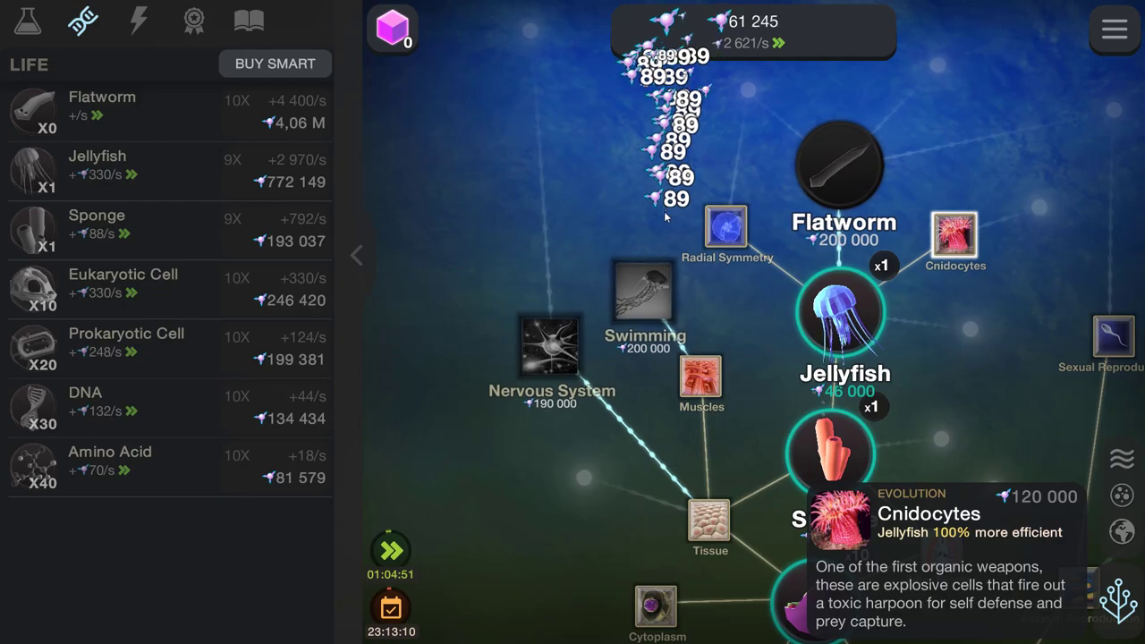
drag(596, 200, 622, 269)
click(622, 269)
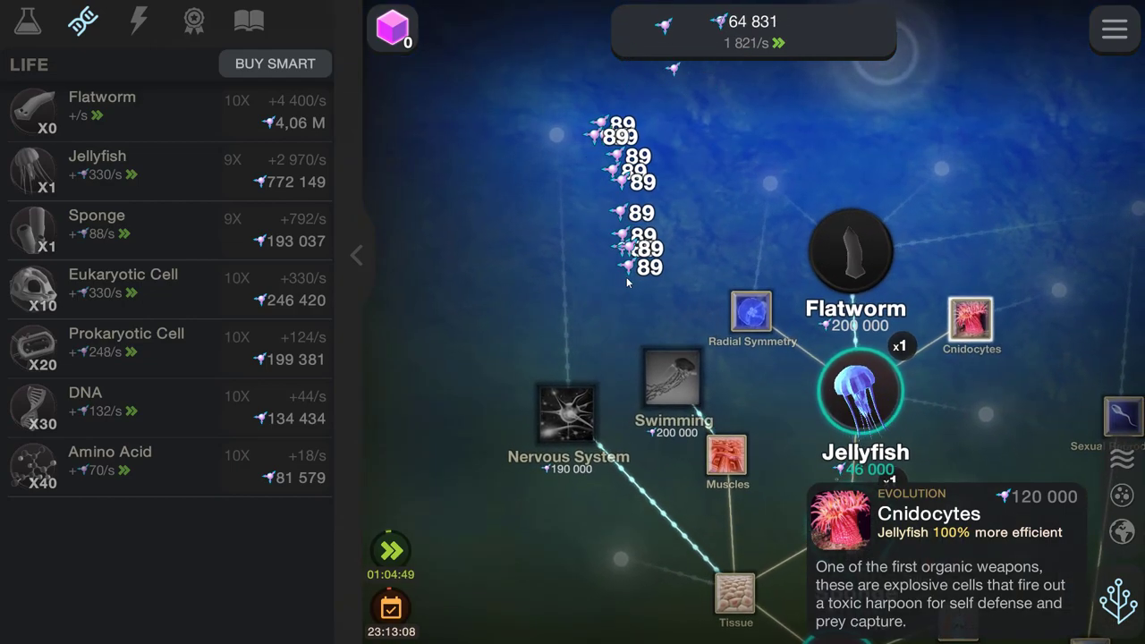